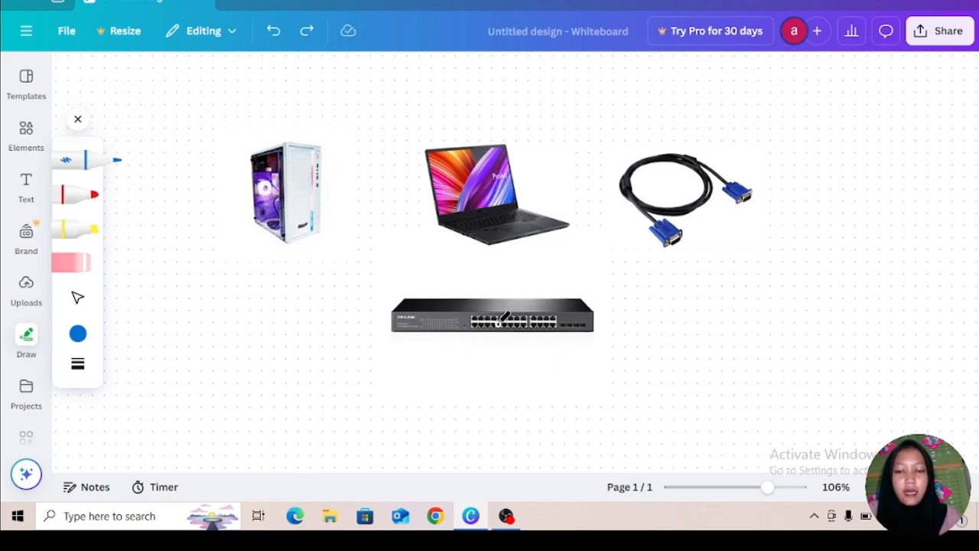
Step: Circle the two port groups on the switch and draw lines from the cable to the switch, the laptop and the desktop PC
mouse_move(470, 309)
mouse_down()
mouse_move(562, 312)
mouse_move(560, 336)
mouse_move(478, 328)
mouse_move(469, 308)
mouse_up()
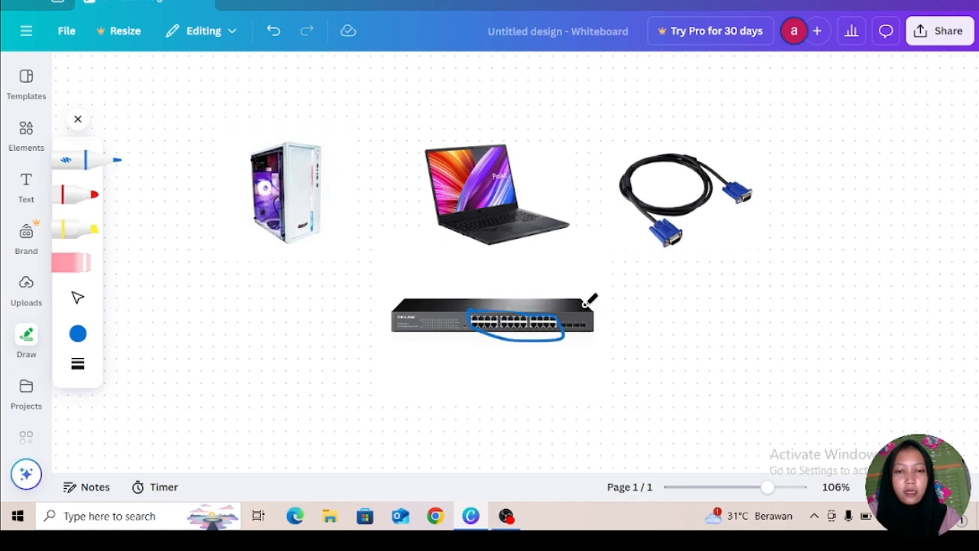
mouse_move(586, 304)
mouse_down()
mouse_move(562, 335)
mouse_move(596, 330)
mouse_move(583, 306)
mouse_up()
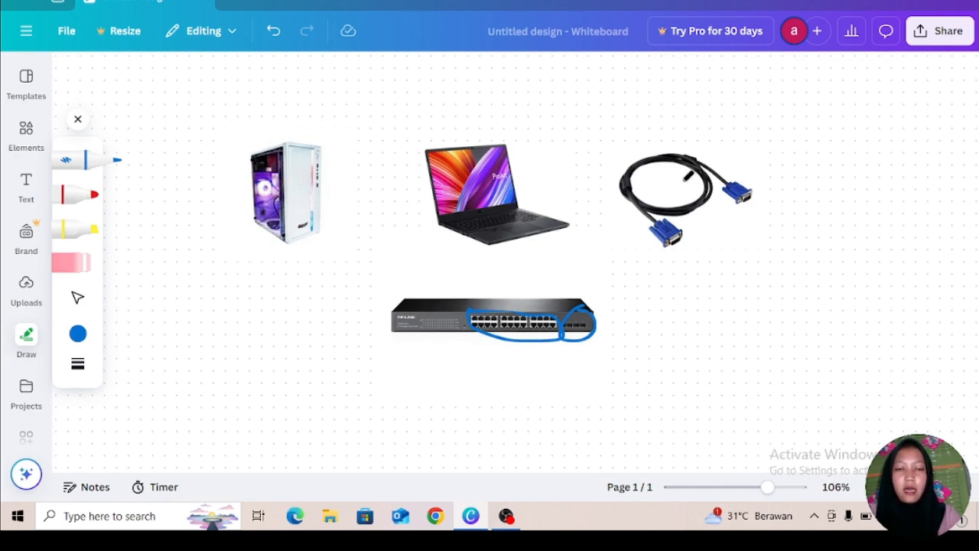
mouse_move(679, 182)
mouse_down()
mouse_move(634, 213)
mouse_move(585, 302)
mouse_up()
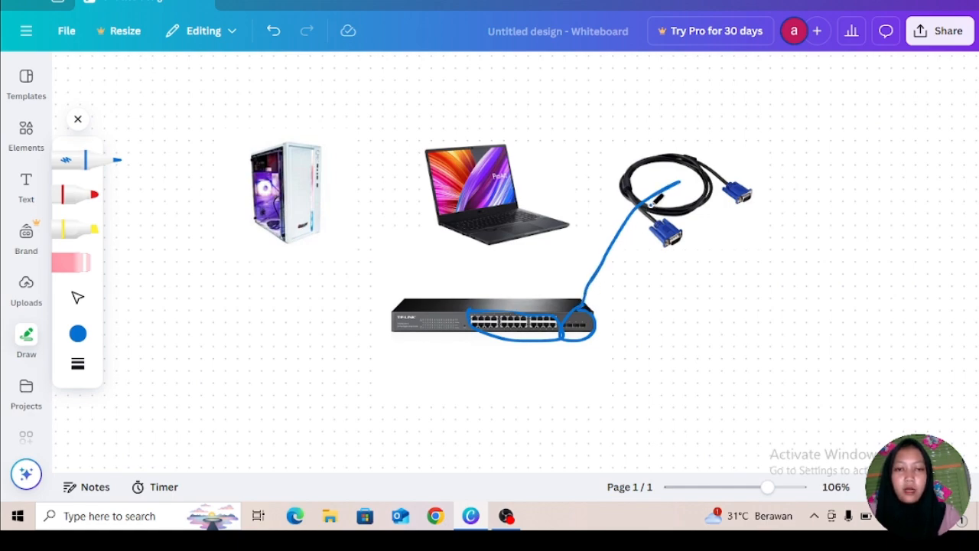
mouse_move(652, 200)
mouse_down()
mouse_move(599, 244)
mouse_move(517, 248)
mouse_up()
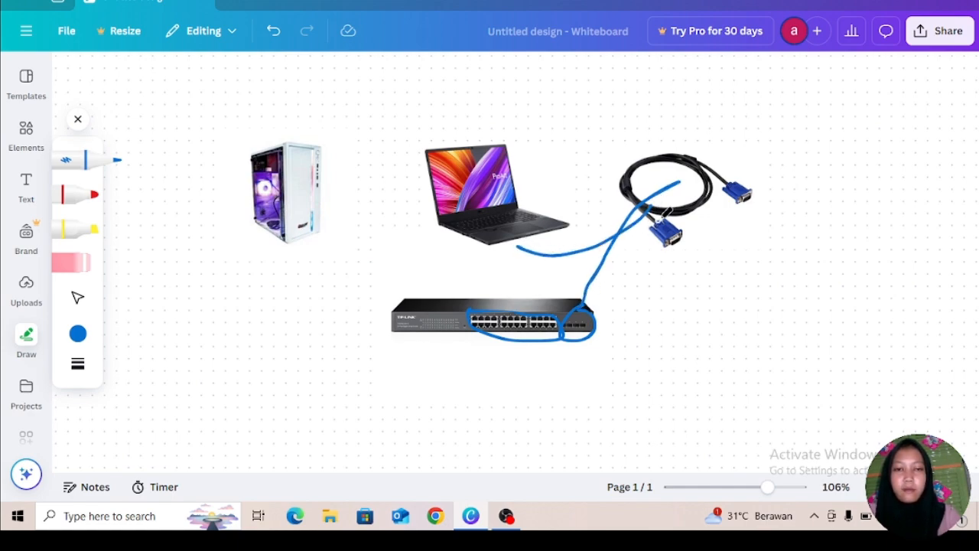
mouse_move(667, 208)
mouse_down()
mouse_move(529, 257)
mouse_move(411, 232)
mouse_move(331, 196)
mouse_up()
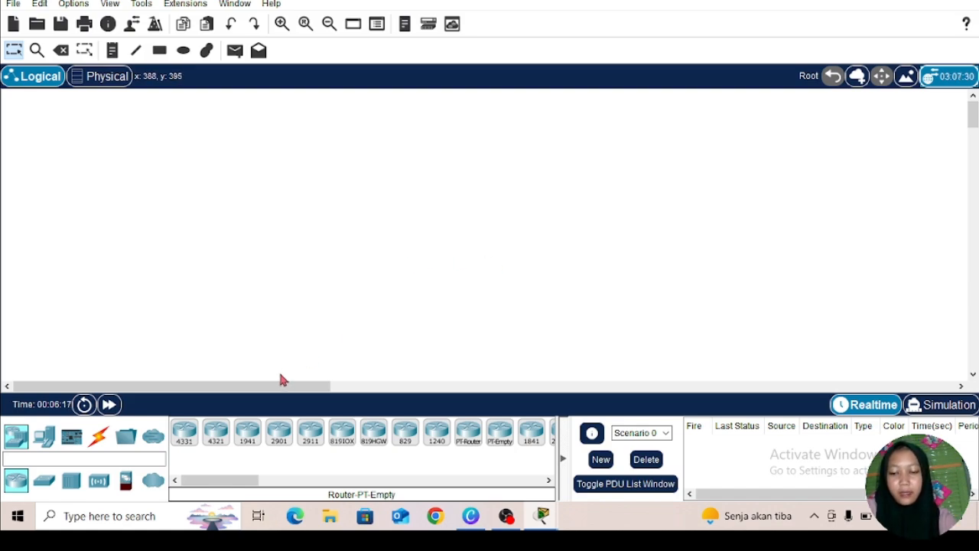
Step: In Cisco Packet Tracer, place a 2960 switch in the logical workspace
click(44, 480)
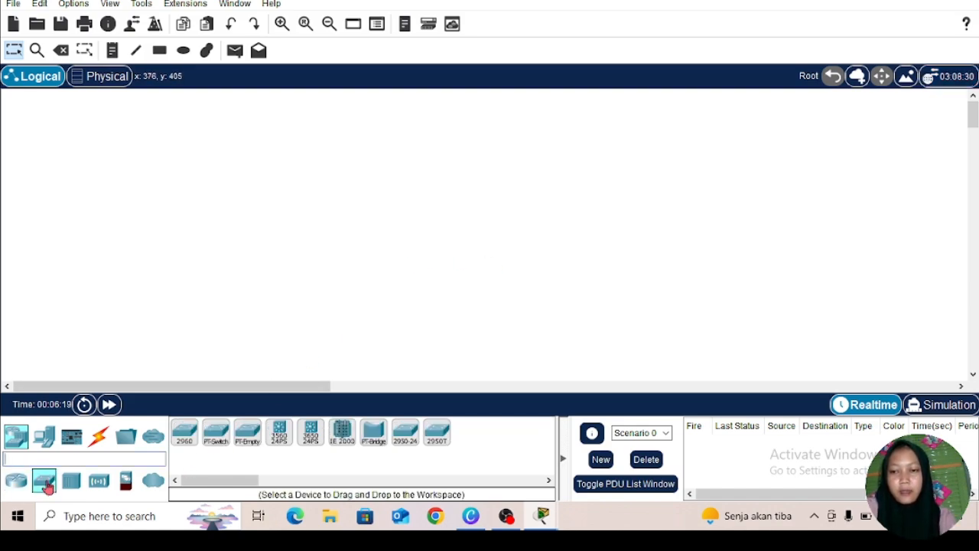
click(191, 441)
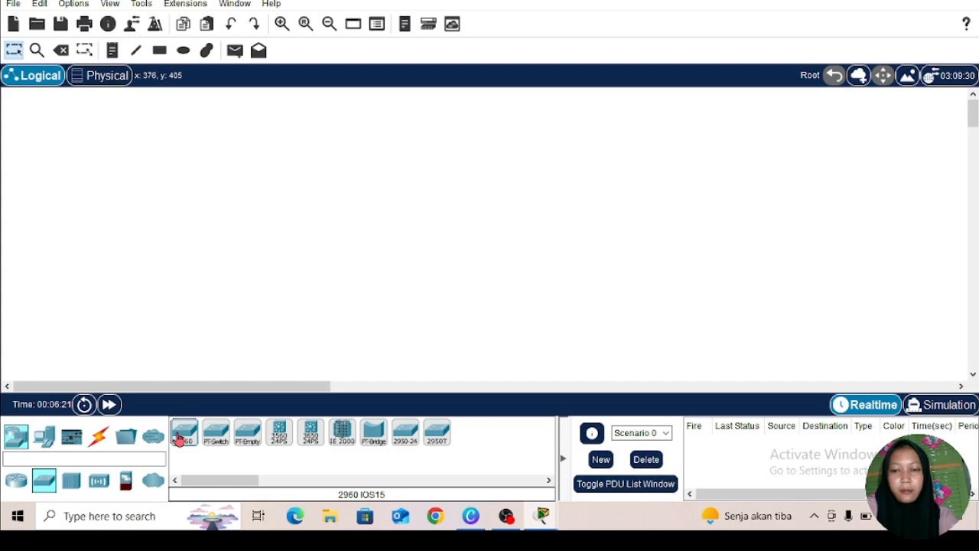
click(340, 229)
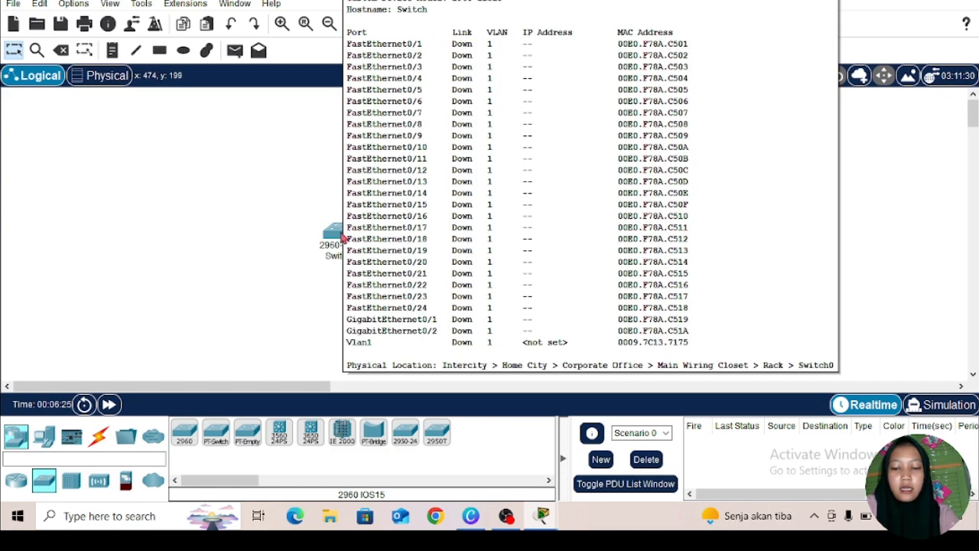
Step: Add a PC below the switch and shift both devices slightly upward so they line up vertically
click(44, 436)
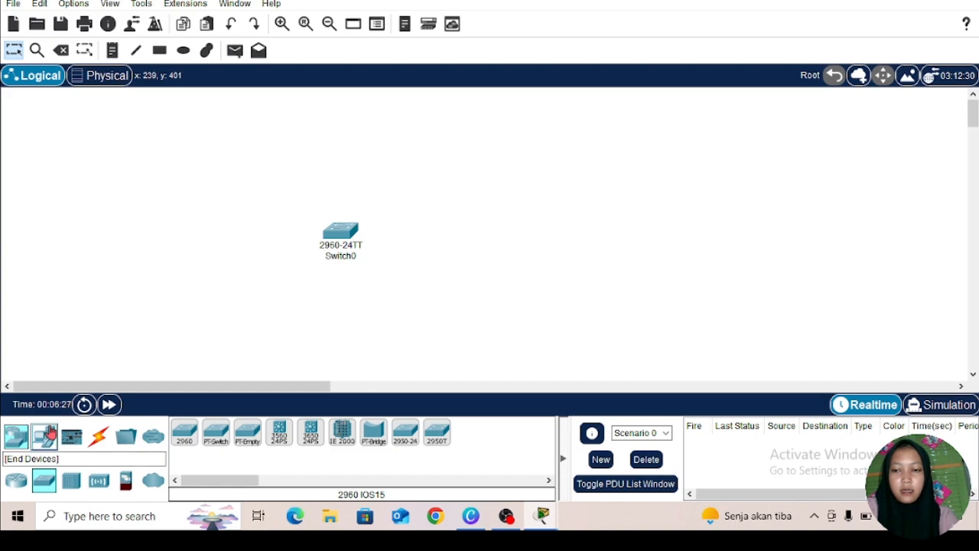
click(184, 432)
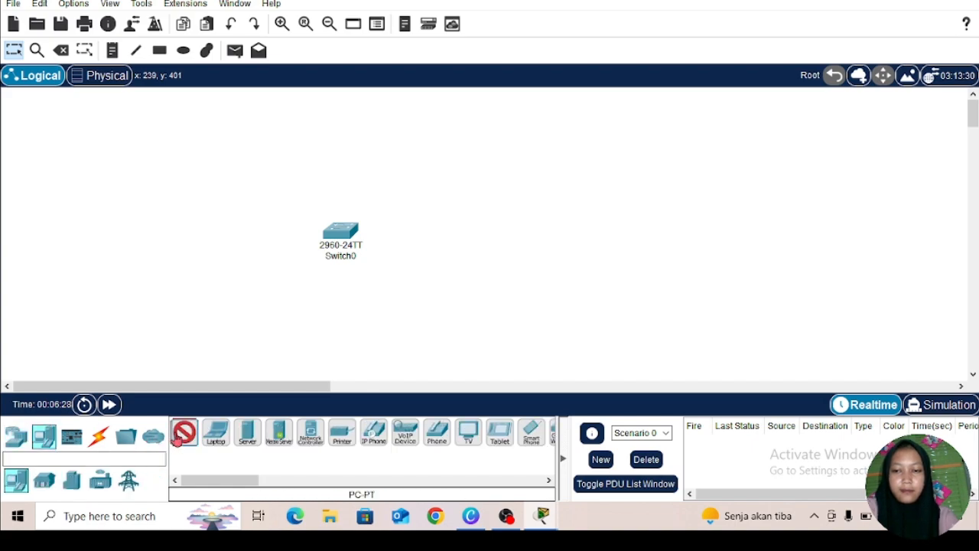
click(328, 323)
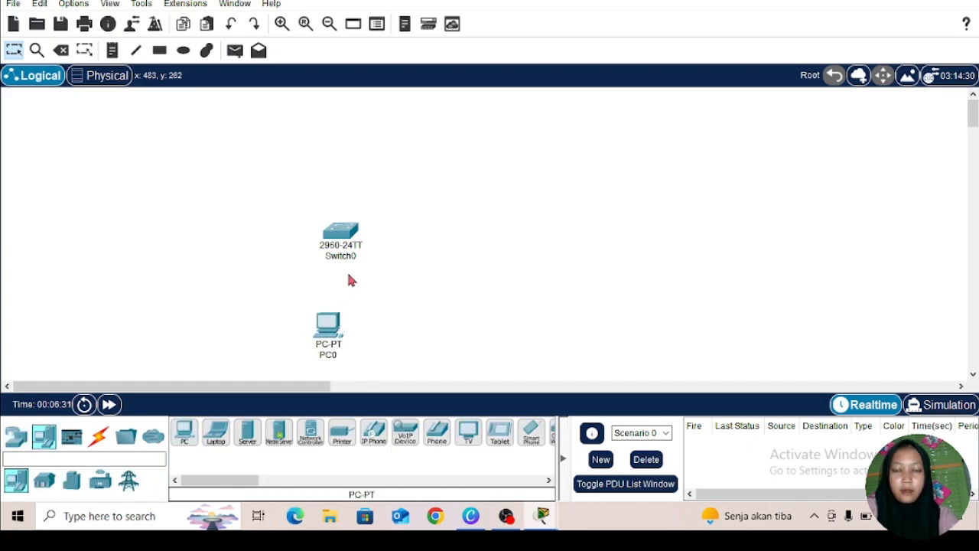
drag(349, 244, 343, 216)
drag(324, 314, 329, 292)
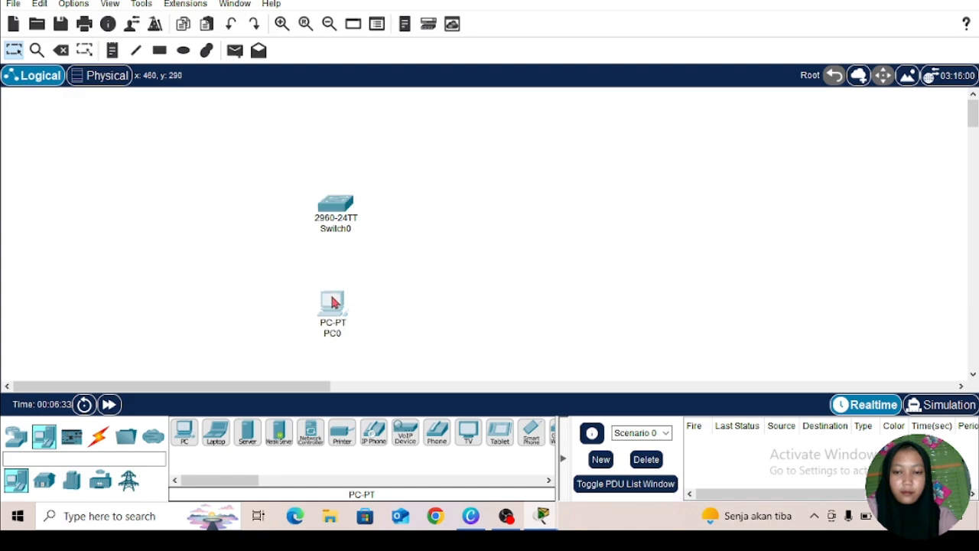
click(456, 271)
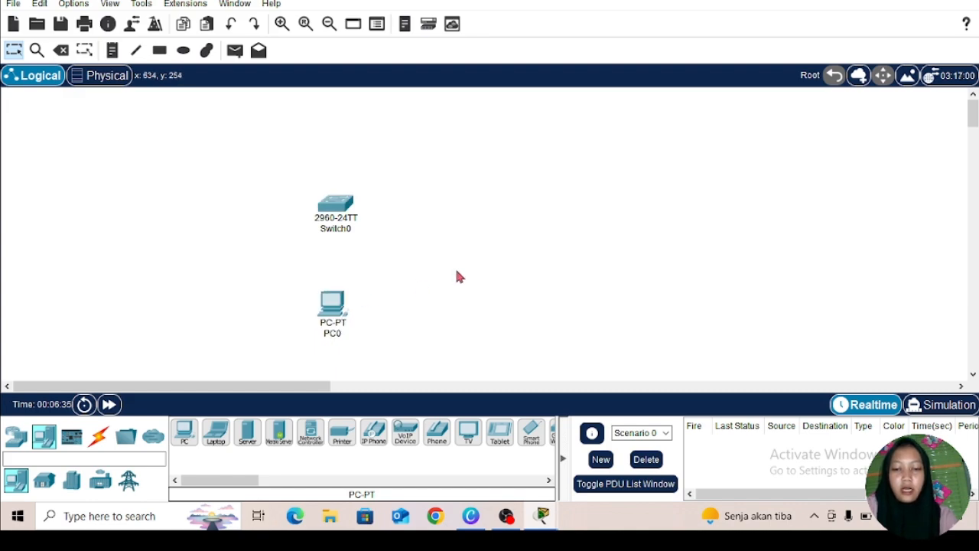
Step: Connect the switch's console port to the RS 232 port of PC0 with a console cable
click(97, 441)
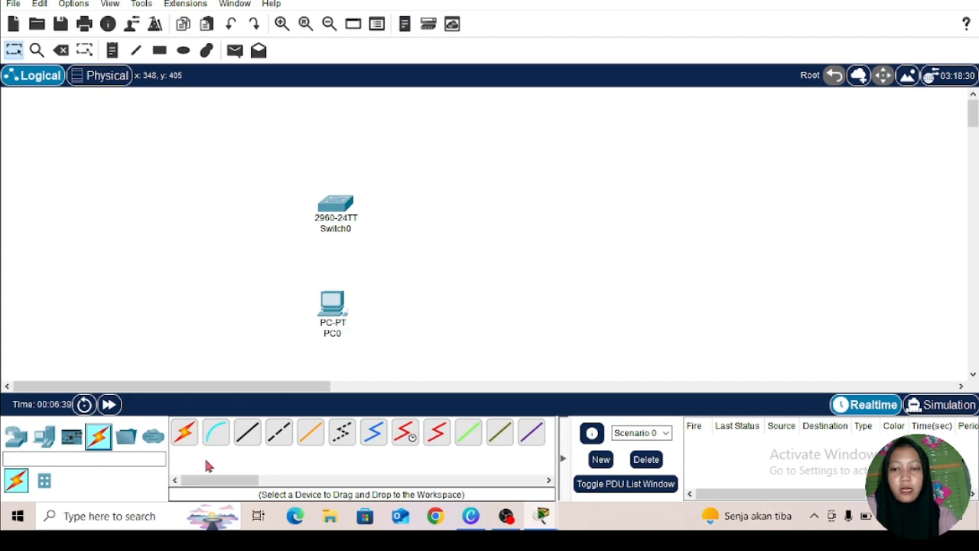
click(217, 436)
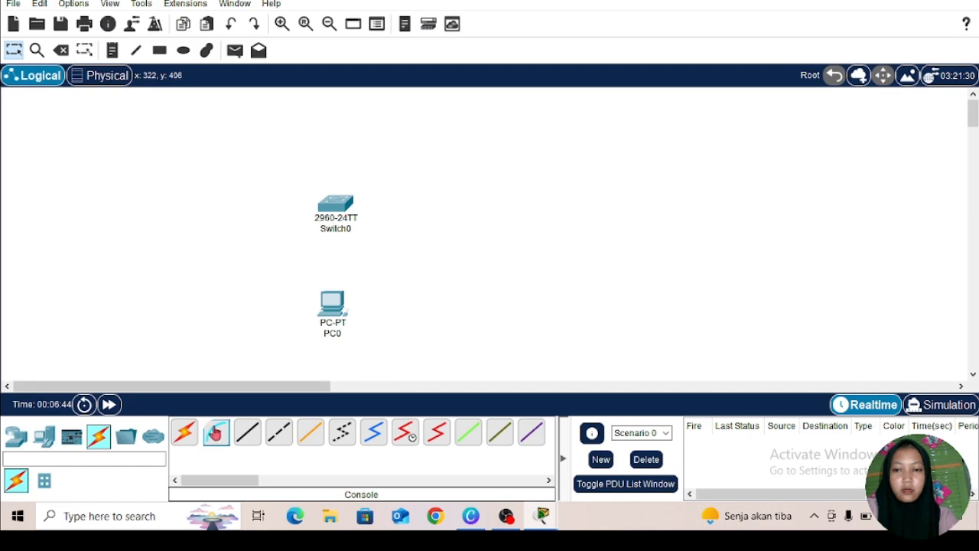
click(337, 208)
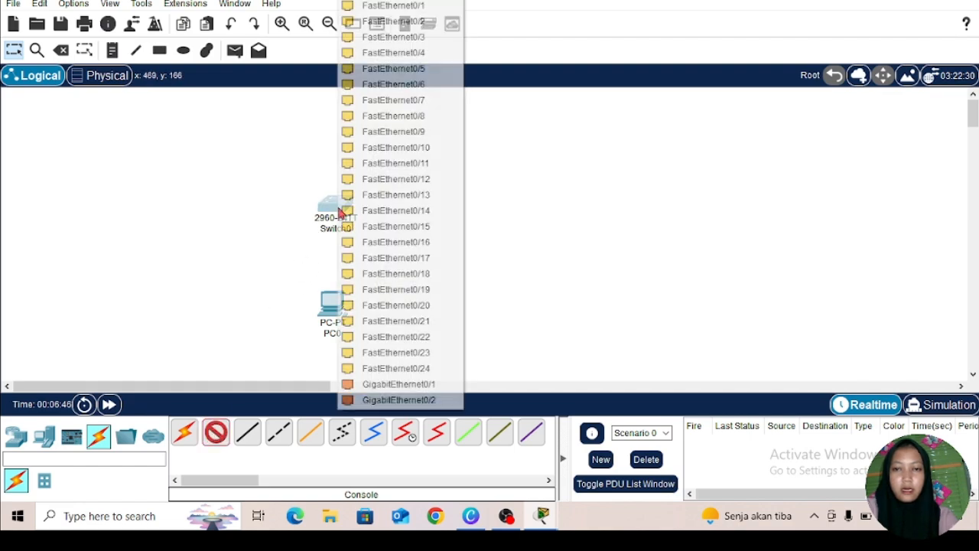
click(380, 1)
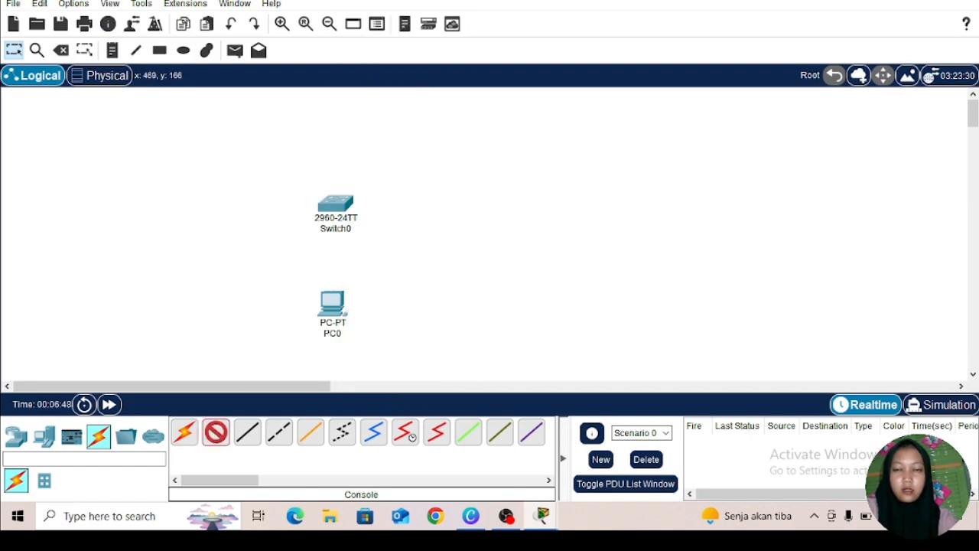
click(331, 312)
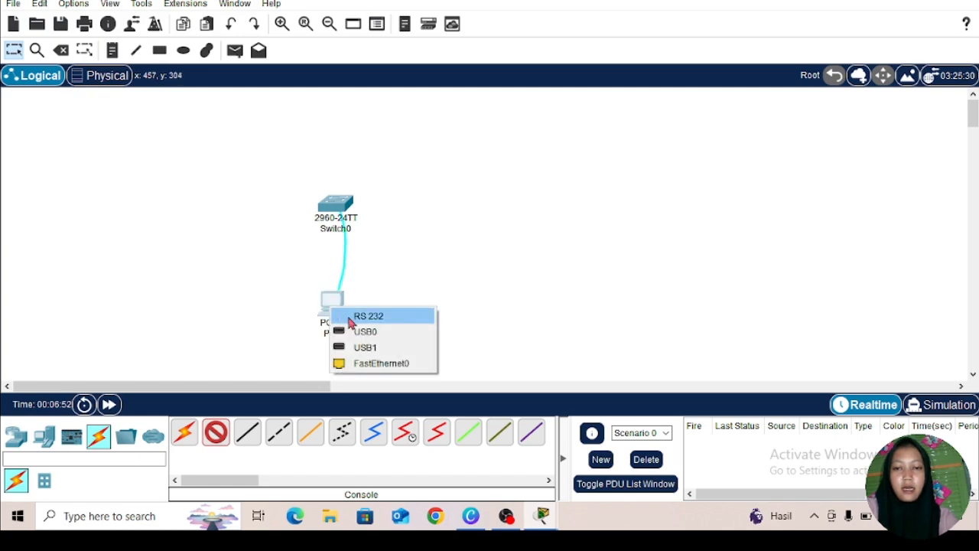
click(359, 318)
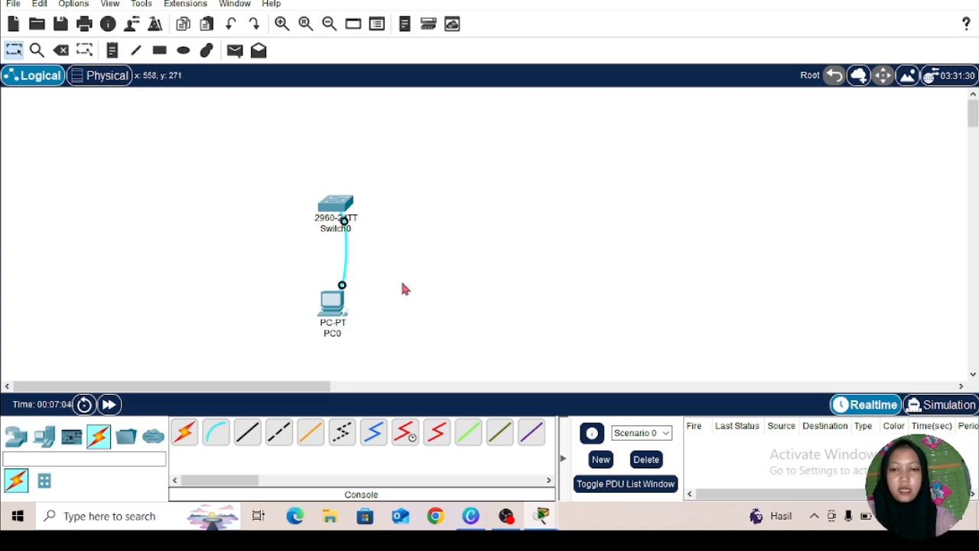
Step: Open the Terminal on PC0 with the default port settings and look through the switch's boot output
click(329, 307)
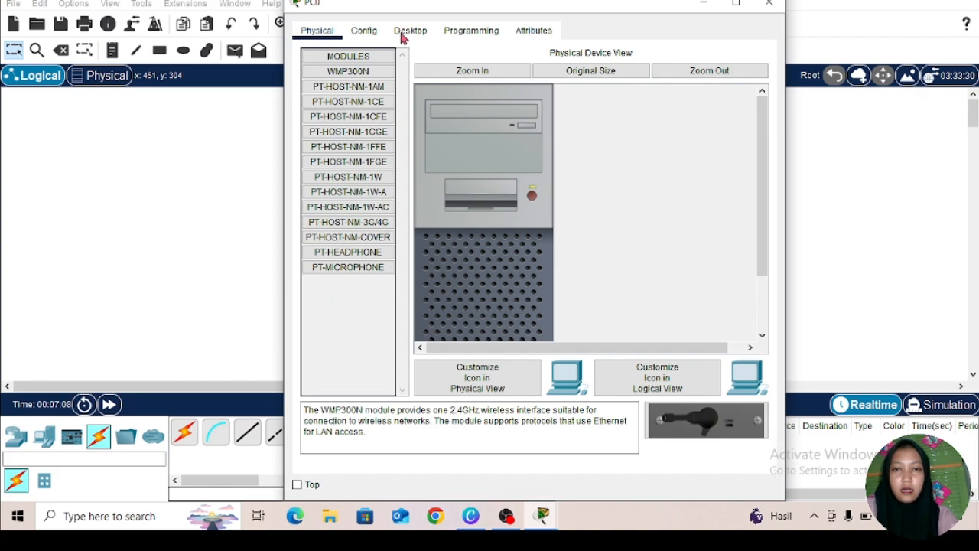
click(406, 34)
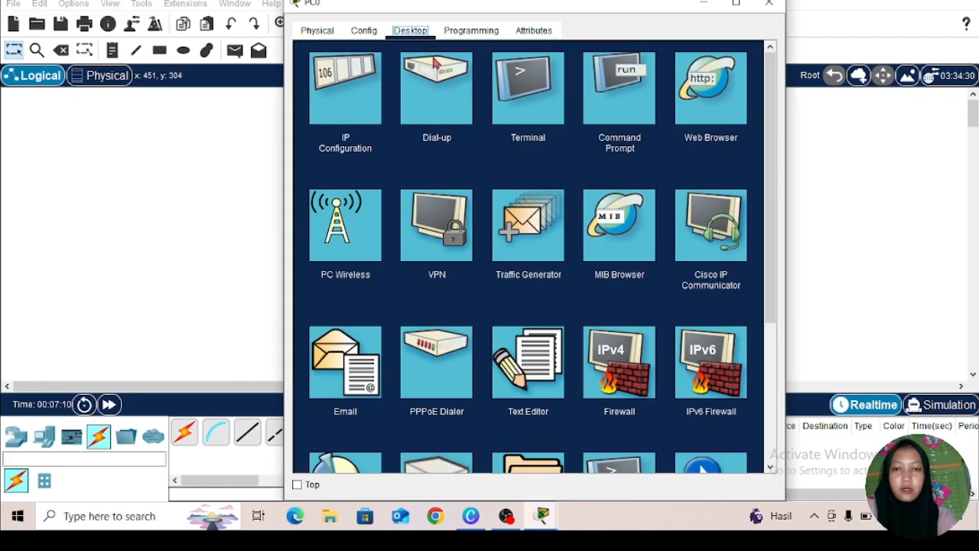
click(514, 110)
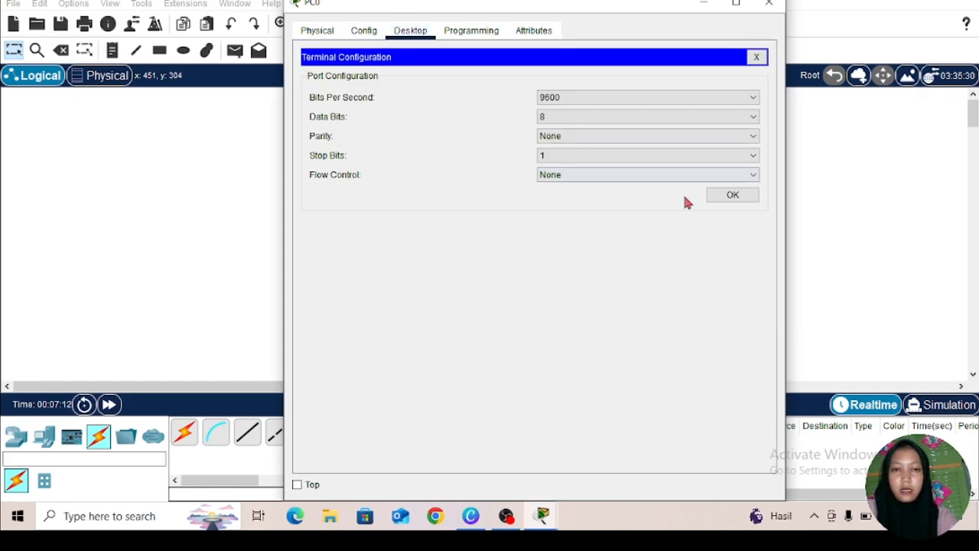
click(722, 200)
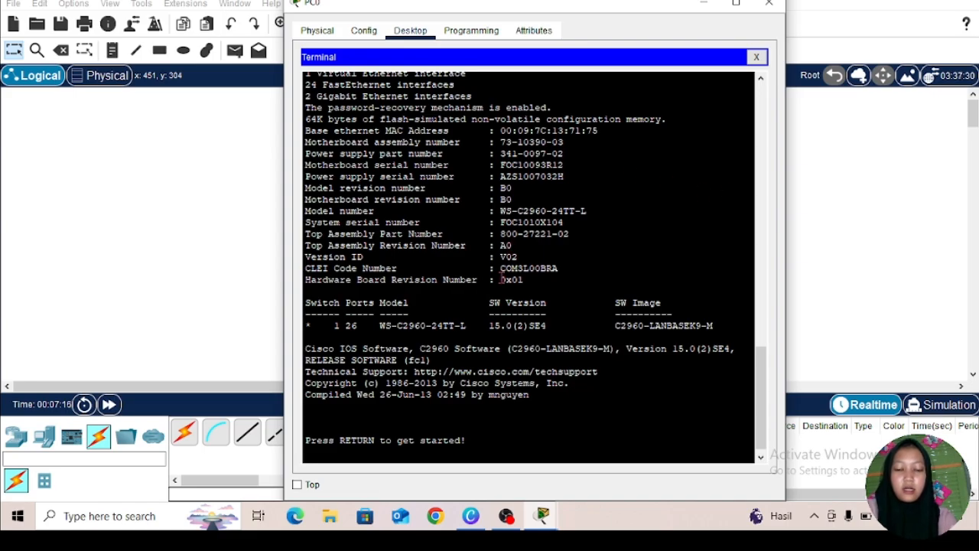
scroll(501, 280, up, 15)
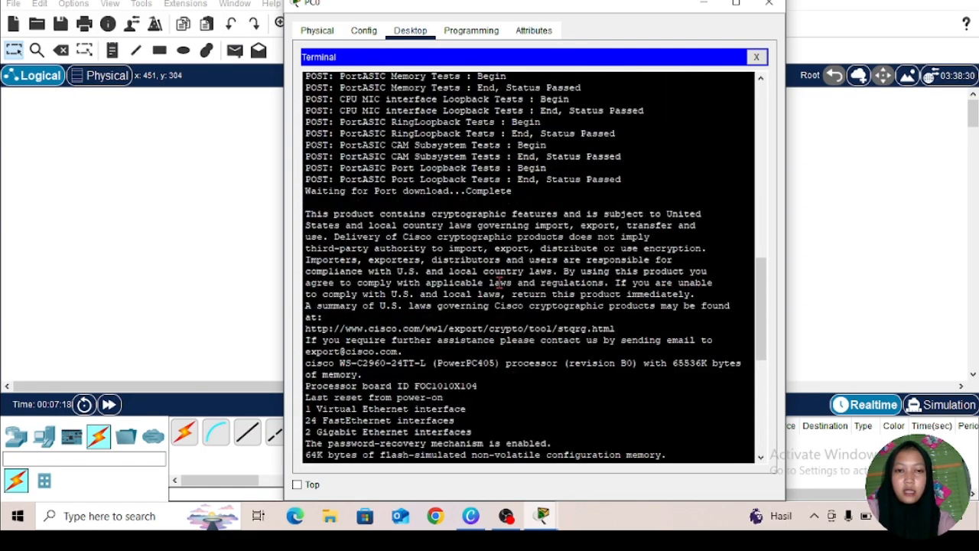
scroll(501, 281, up, 8)
scroll(501, 280, down, 20)
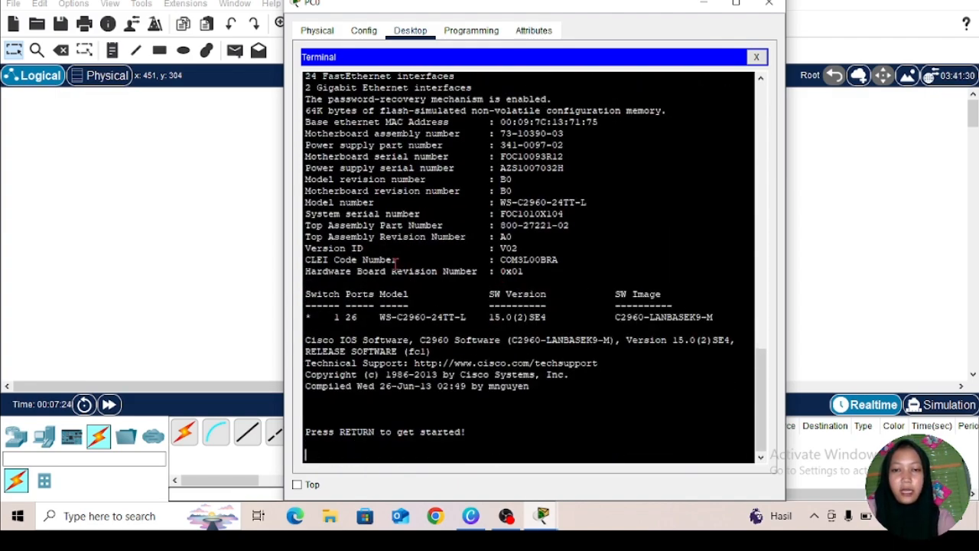
Step: Set the CLI font size to 18 in the preferences, apply it and close the preferences
click(69, 4)
click(96, 23)
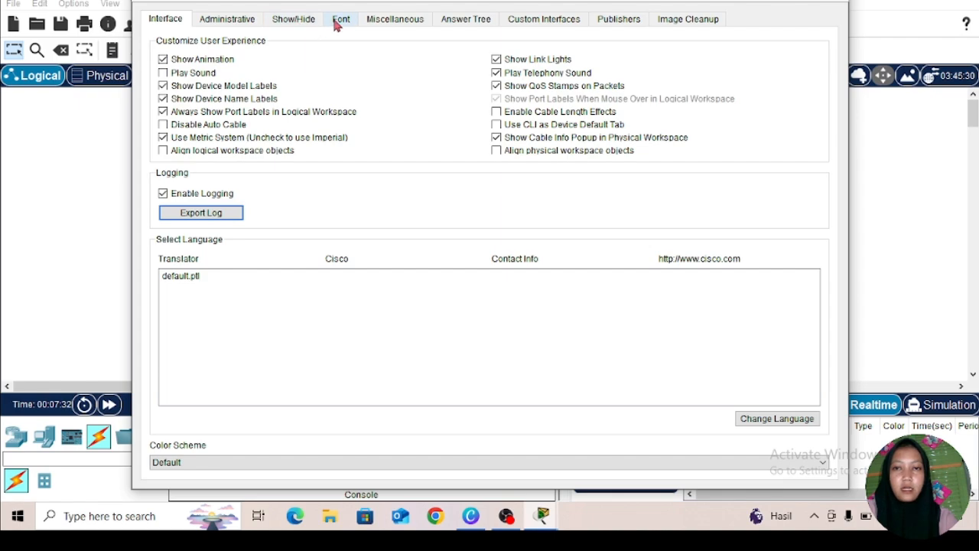
click(341, 22)
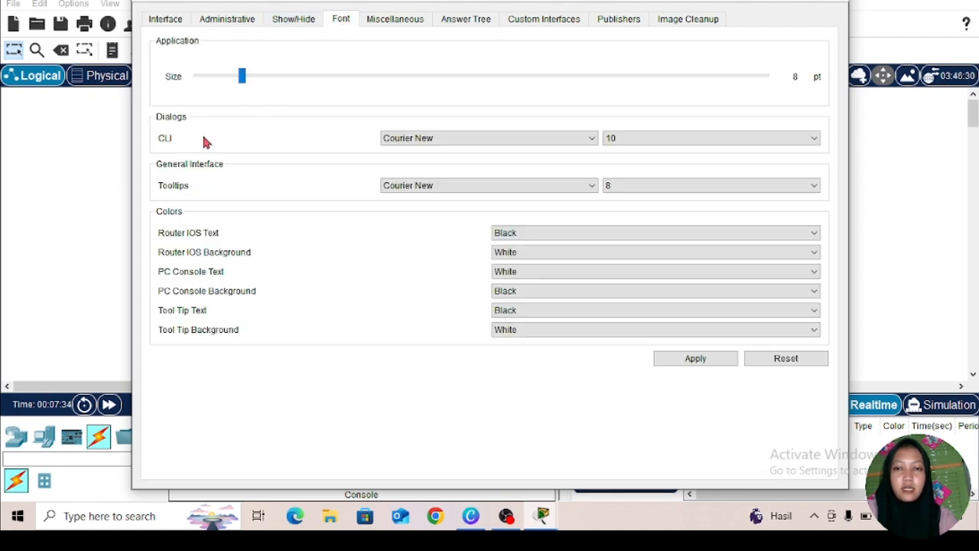
click(811, 141)
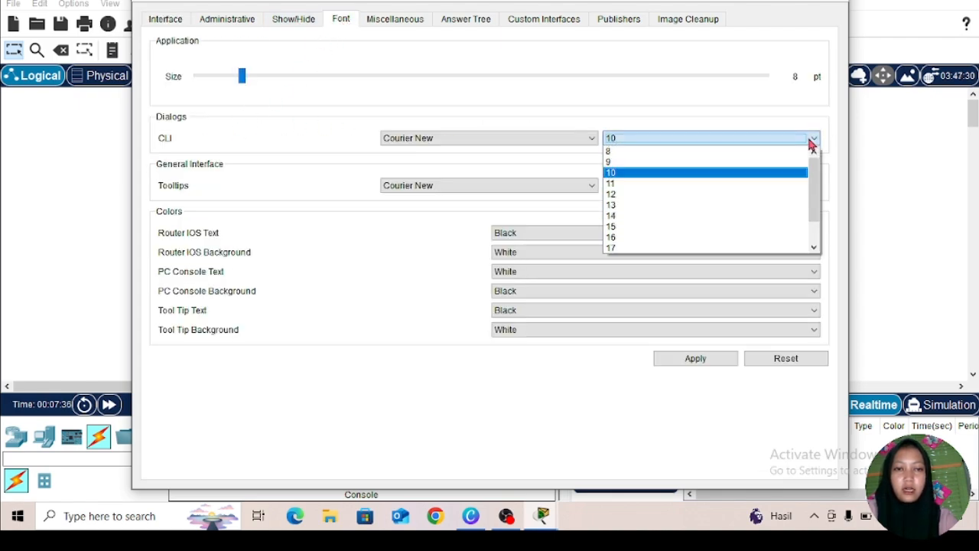
scroll(746, 218, down, 1)
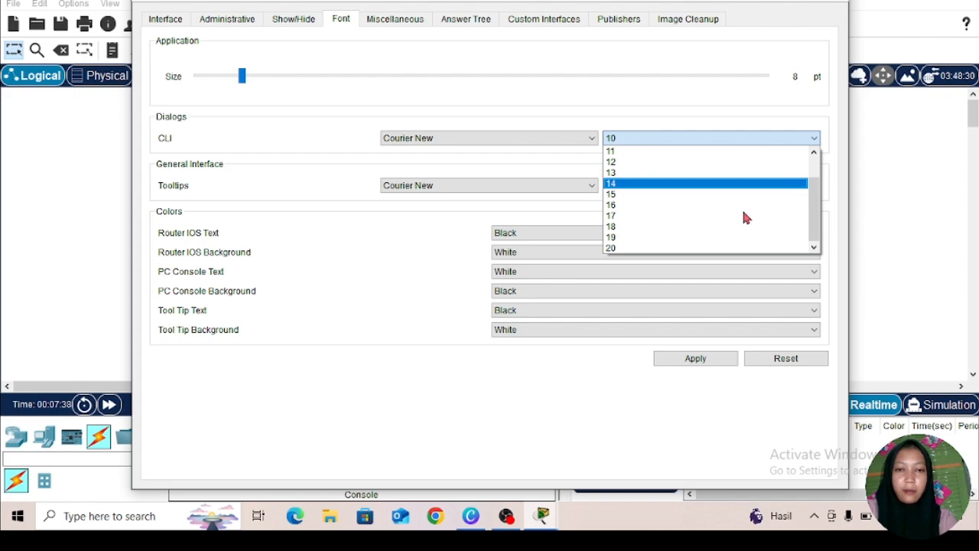
click(677, 228)
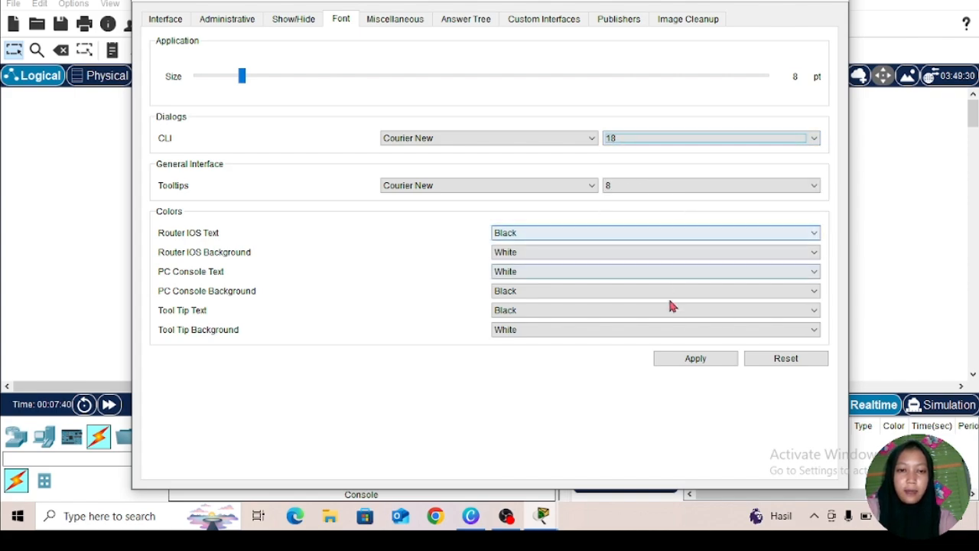
click(709, 360)
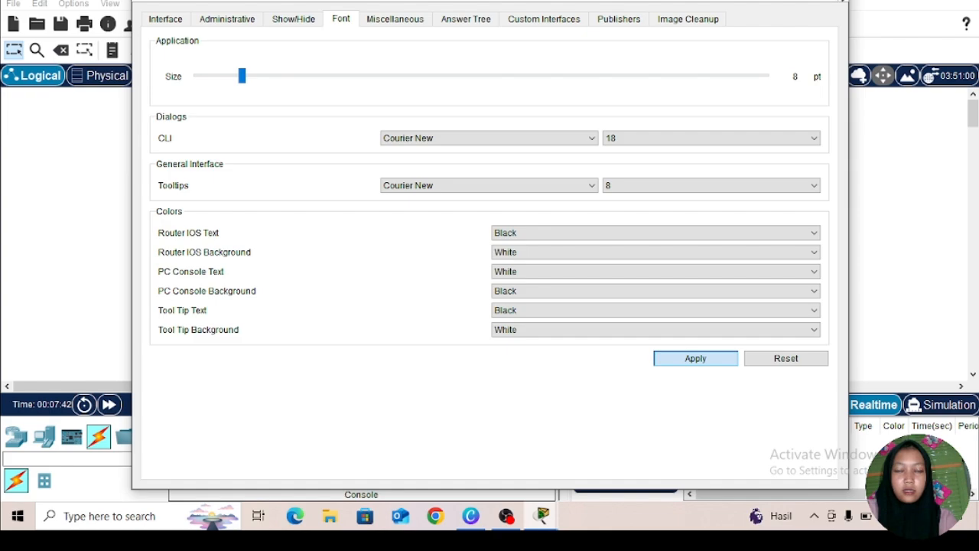
click(840, 1)
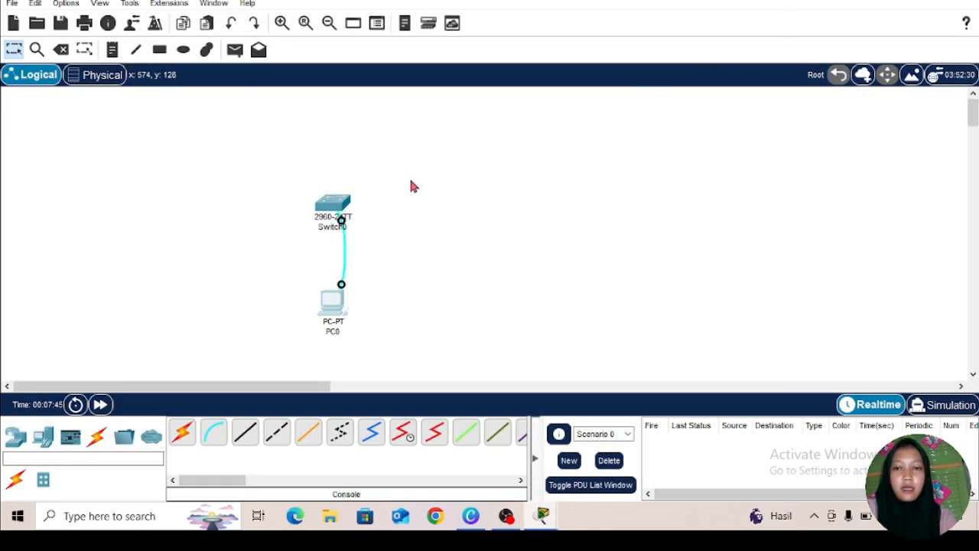
Step: Reopen the Terminal on PC0, accepting the default port configuration, to access the switch's console
click(330, 304)
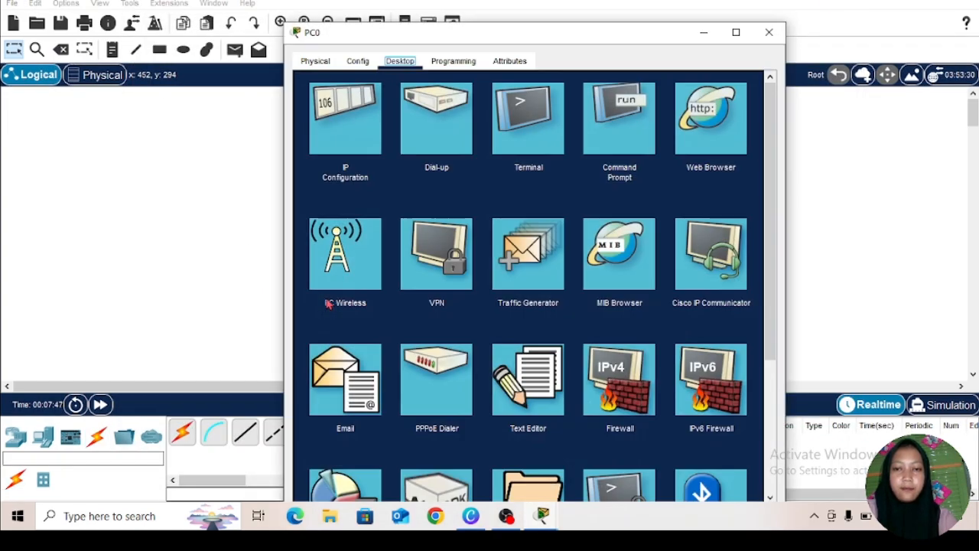
click(510, 122)
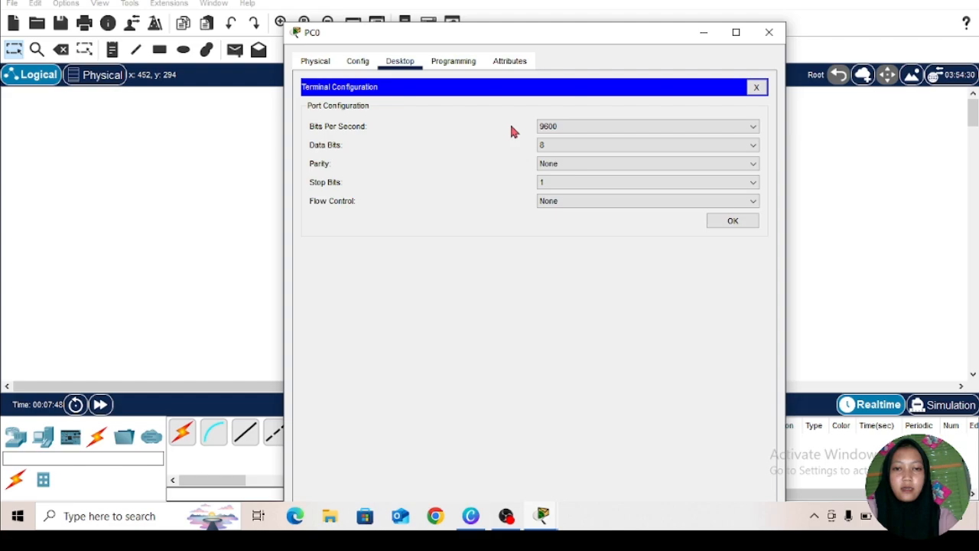
click(748, 222)
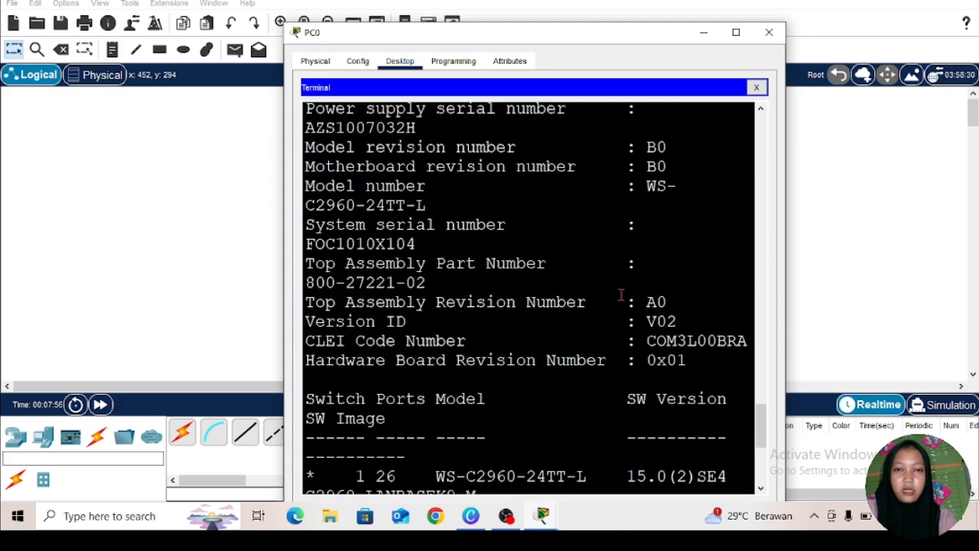
Step: Close the PC0 window, then place a 2960 switch in the empty workspace and open its CLI at the user prompt
click(769, 32)
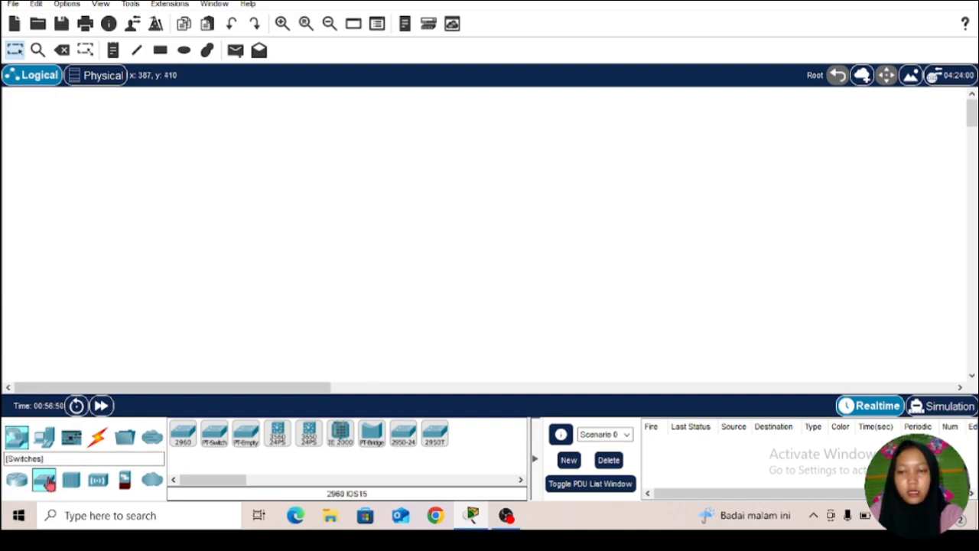
drag(183, 435, 413, 235)
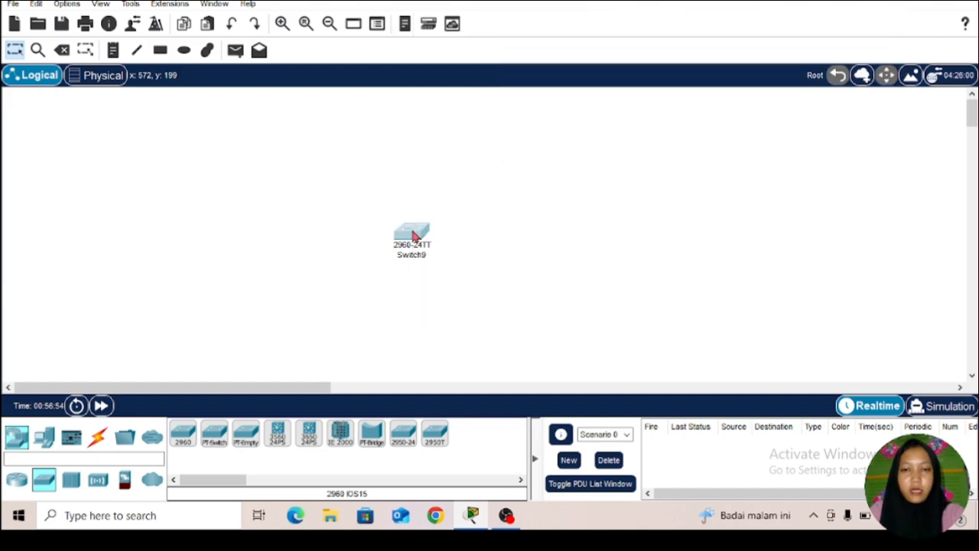
click(412, 235)
click(393, 33)
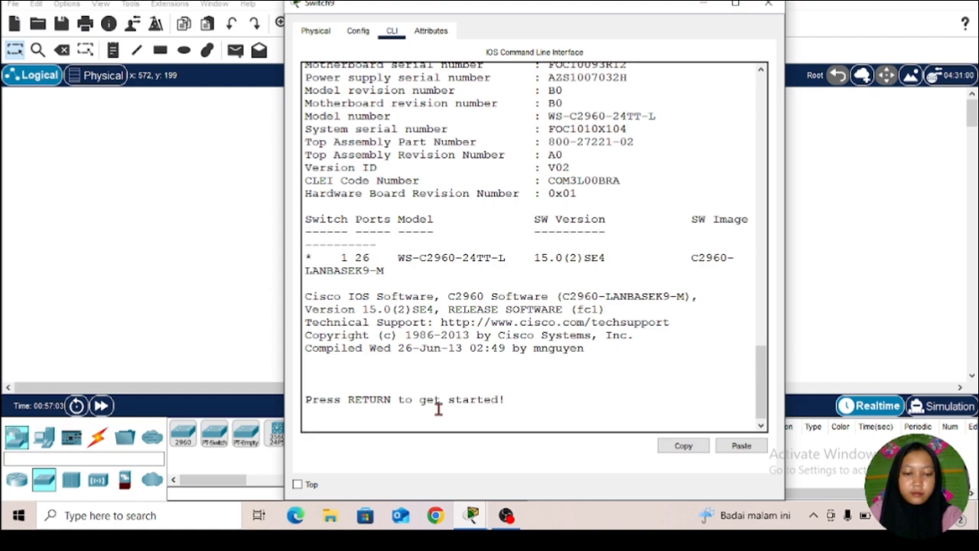
key(Return)
key(Return)
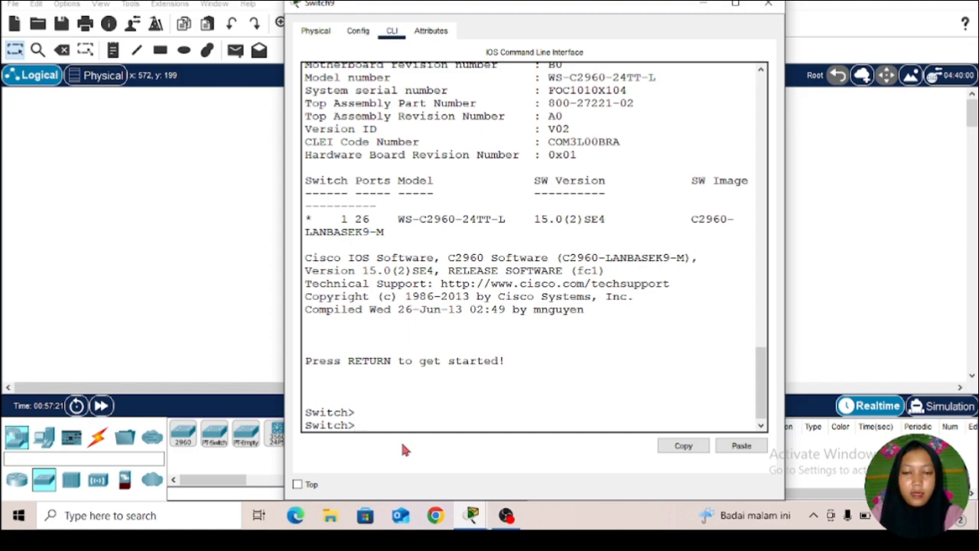
Step: List the user-mode commands with ? and enter privileged mode with enable
text(?)
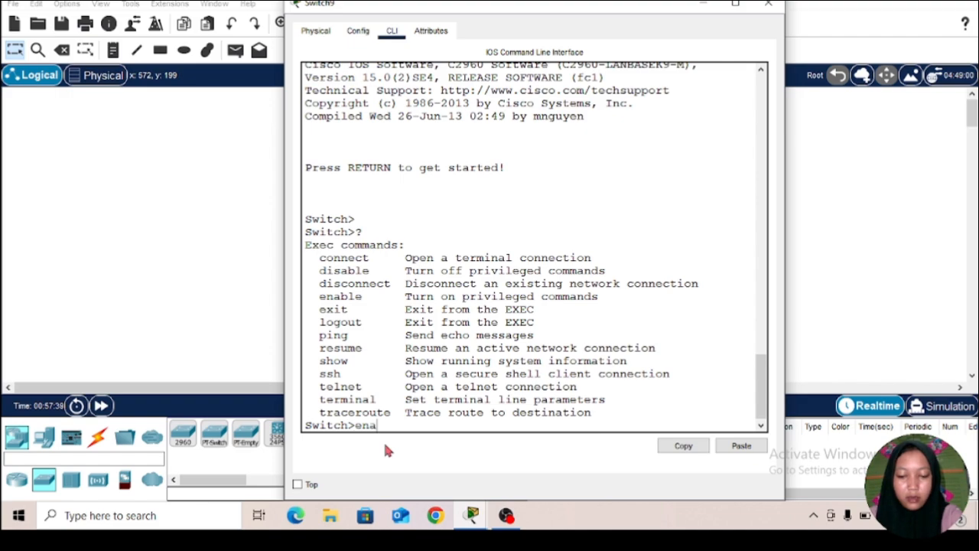
text(le)
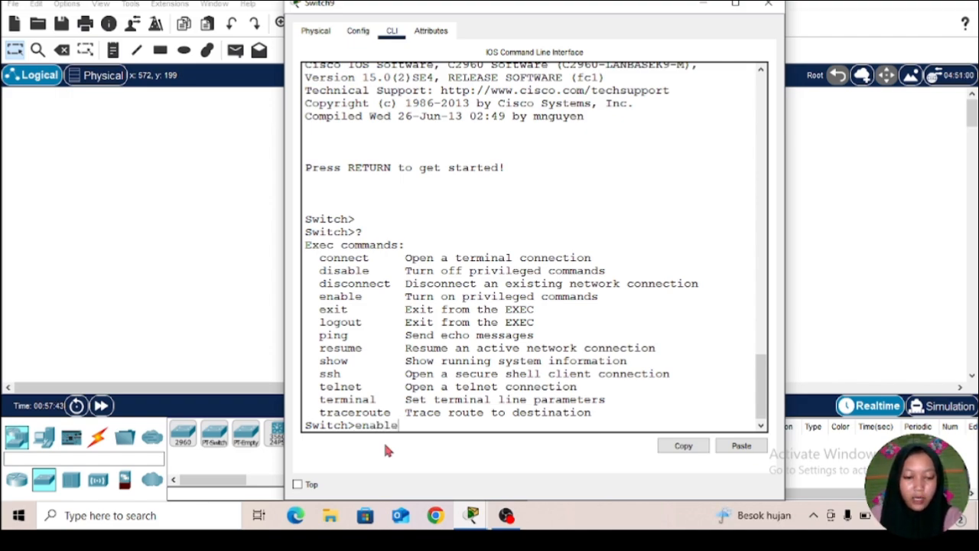
key(Return)
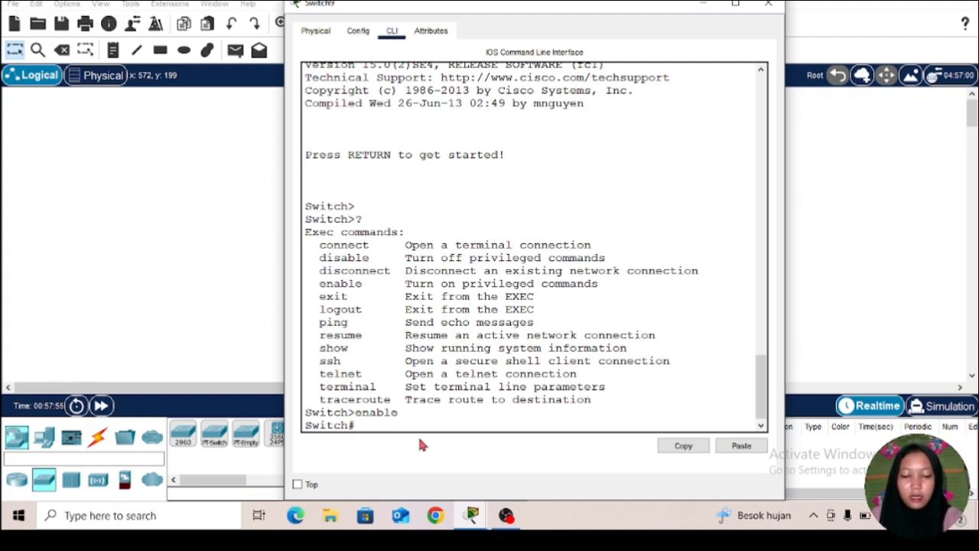
Step: List the privileged-mode commands with ? and read through the whole list to its end
text(?)
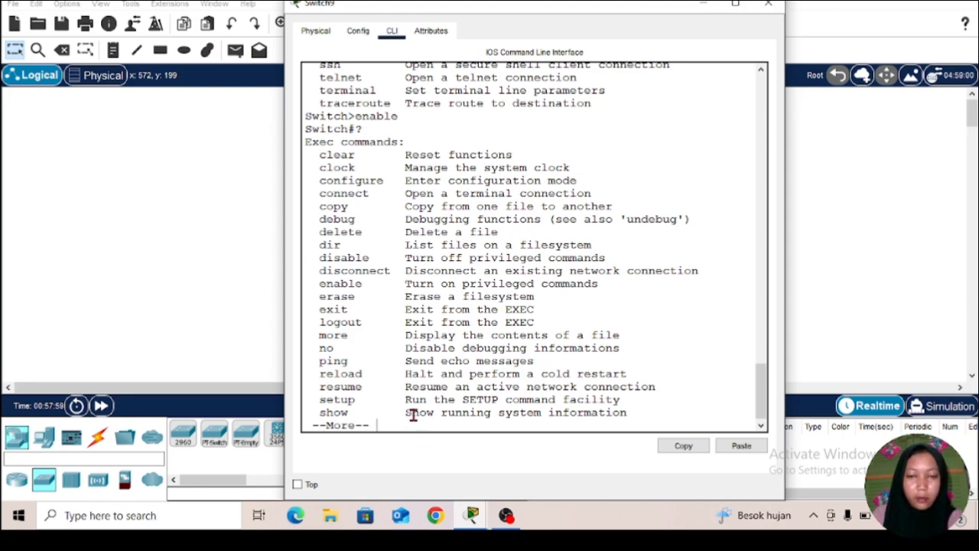
scroll(413, 414, up, 5)
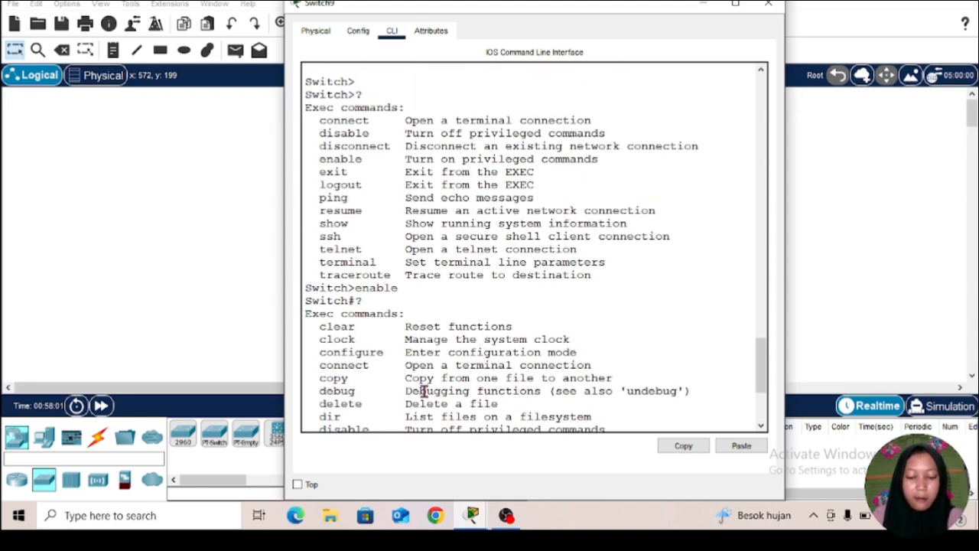
scroll(423, 391, up, 2)
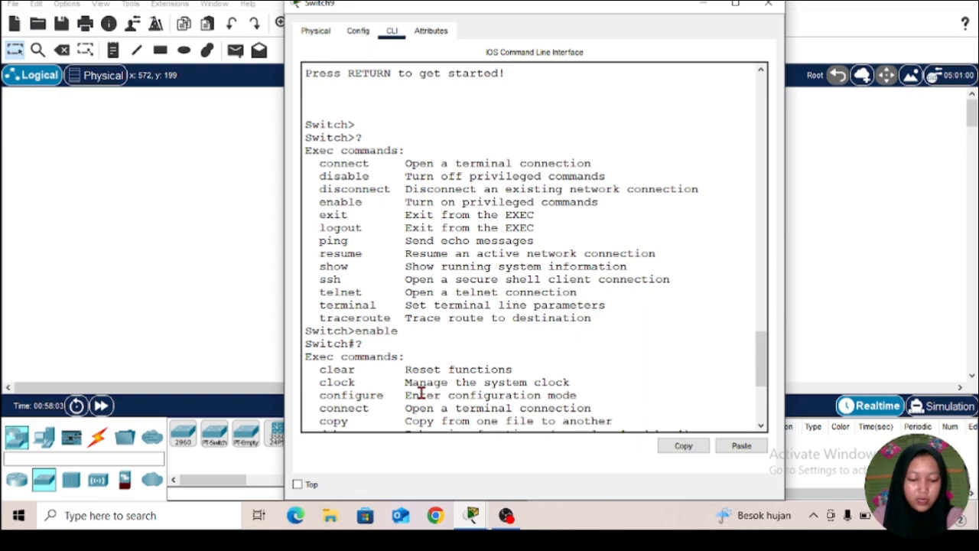
scroll(420, 393, down, 6)
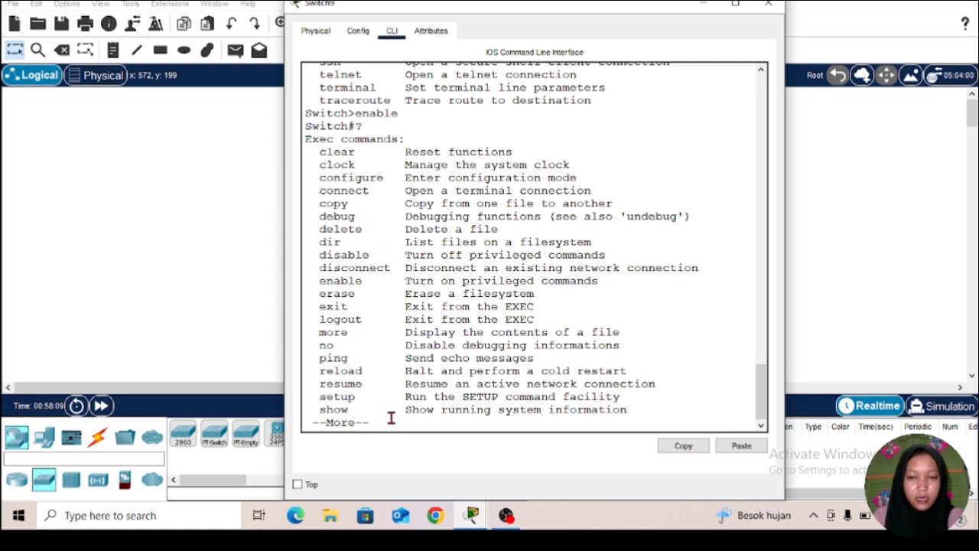
key(Return)
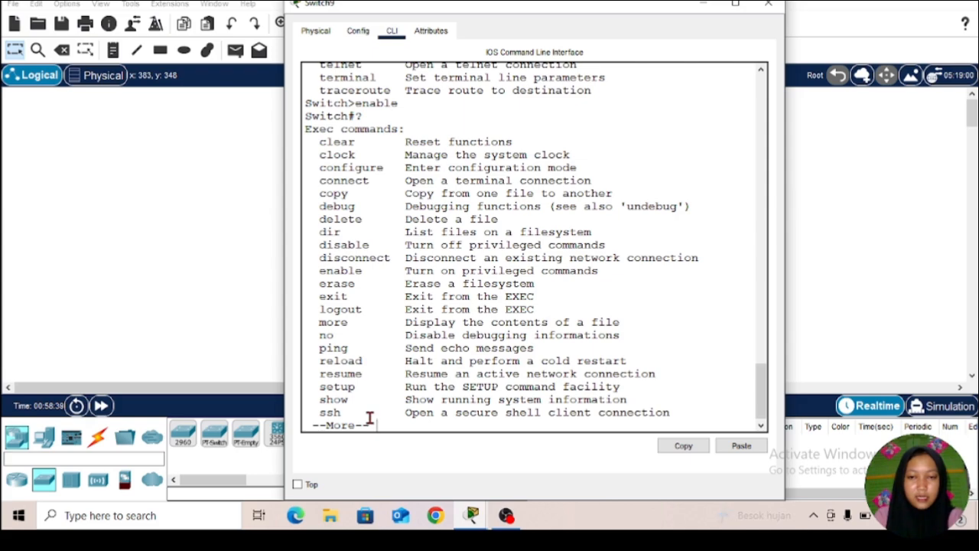
key(space)
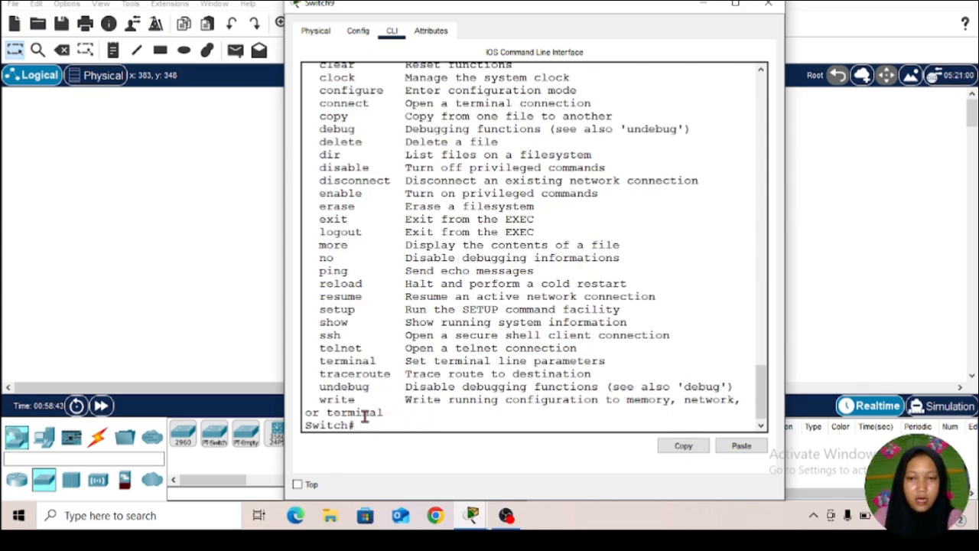
scroll(501, 317, up, 1)
scroll(503, 333, down, 1)
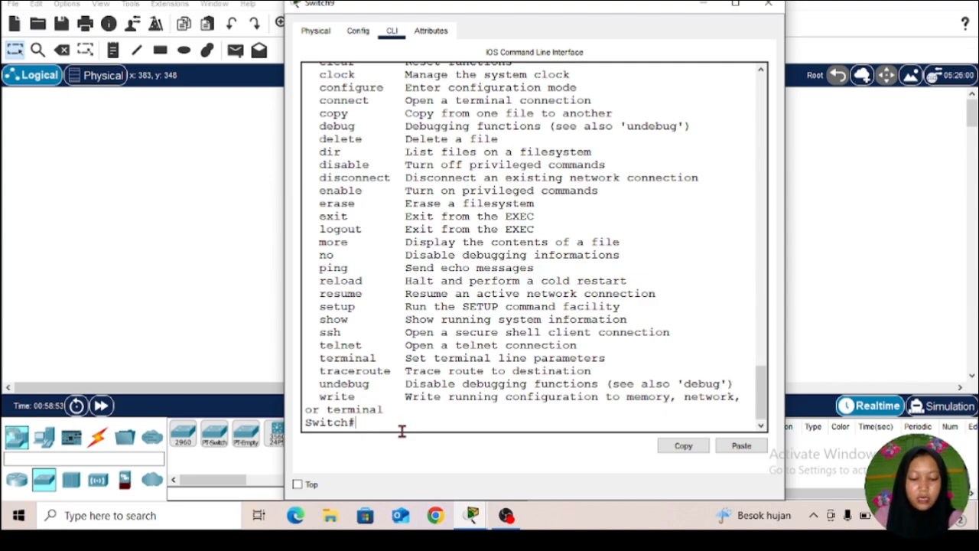
Step: Enter global configuration mode on the switch with conf t
text(co)
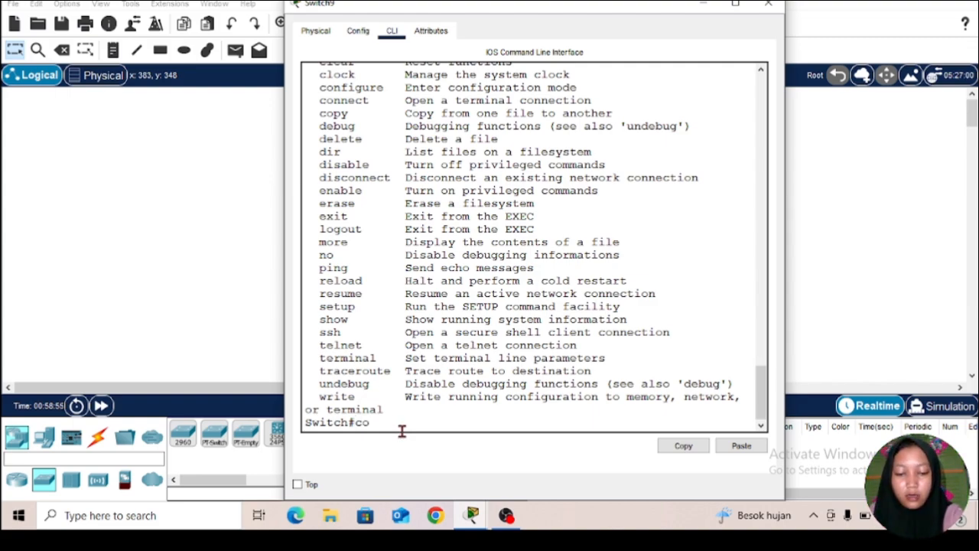
text(n t)
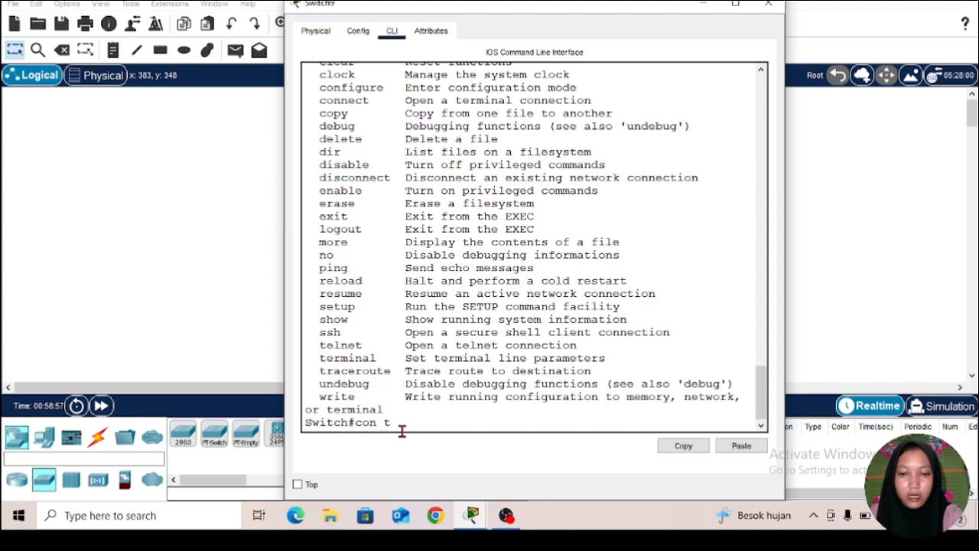
key(BackSpace)
key(BackSpace)
key(BackSpace)
text(nf t)
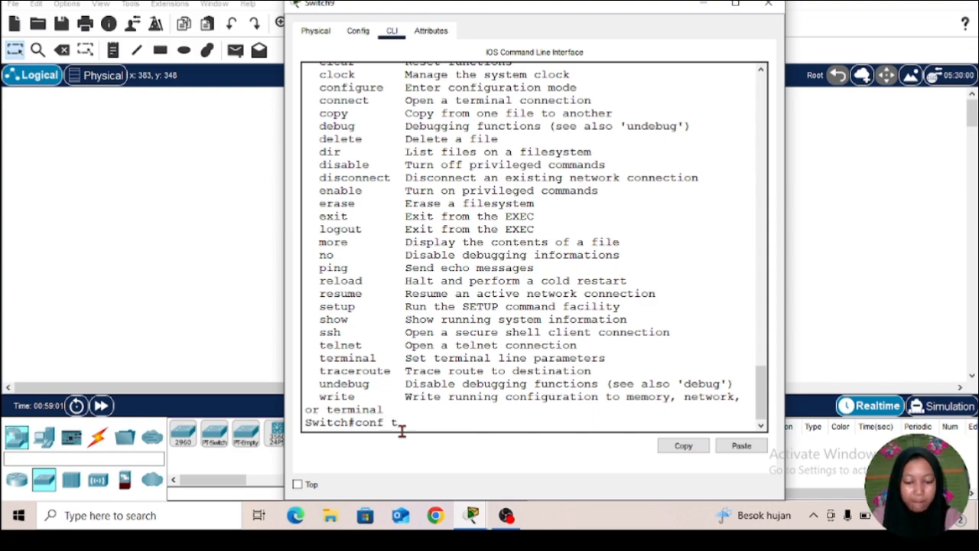
key(Return)
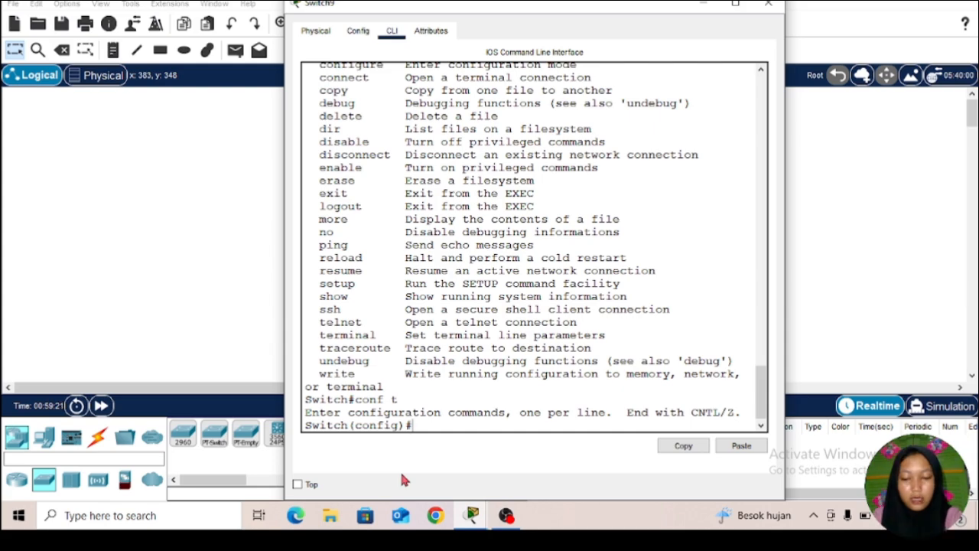
Step: List the global configuration commands with ? and page through to the end of the list
text(?)
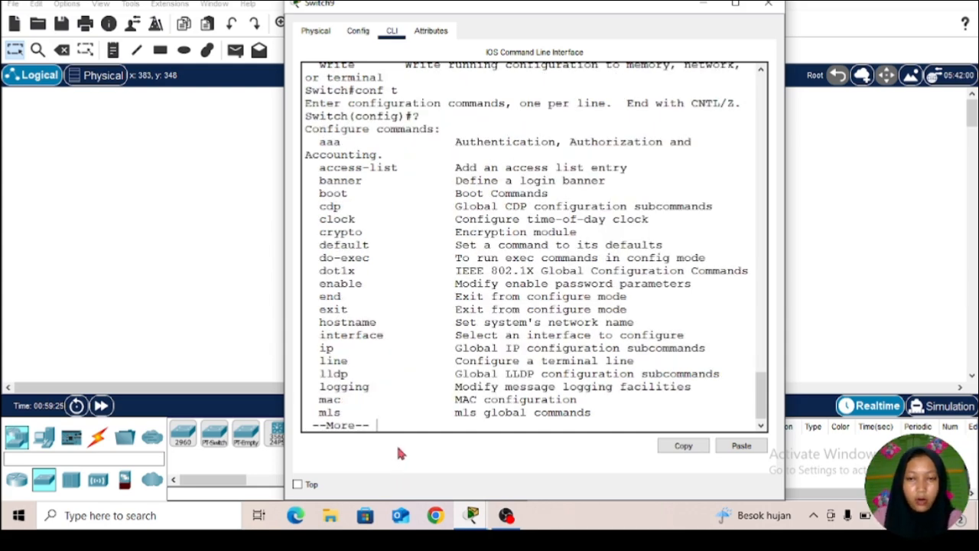
scroll(413, 371, up, 9)
scroll(414, 375, down, 9)
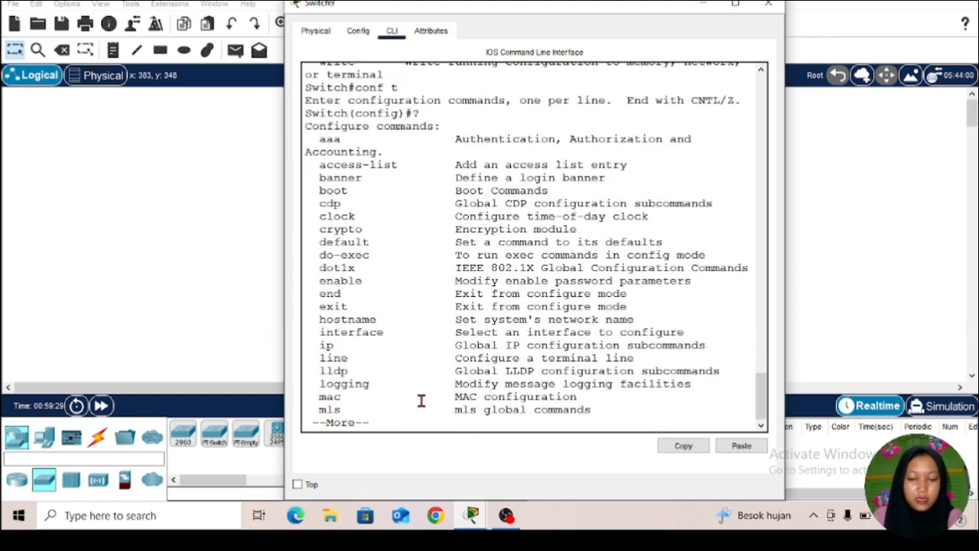
key(space)
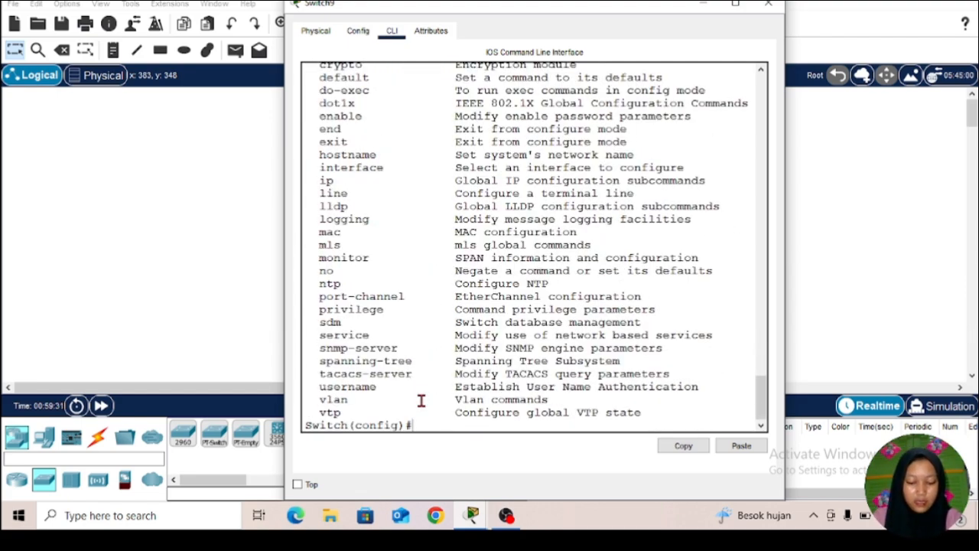
Step: Leave global configuration mode with the abbreviated command ex and return to the privileged prompt
text(ex)
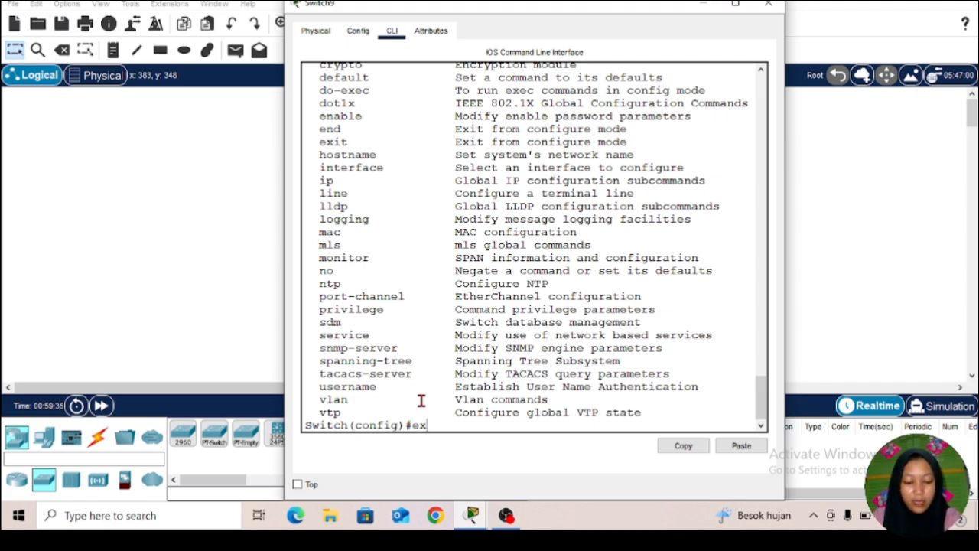
key(Return)
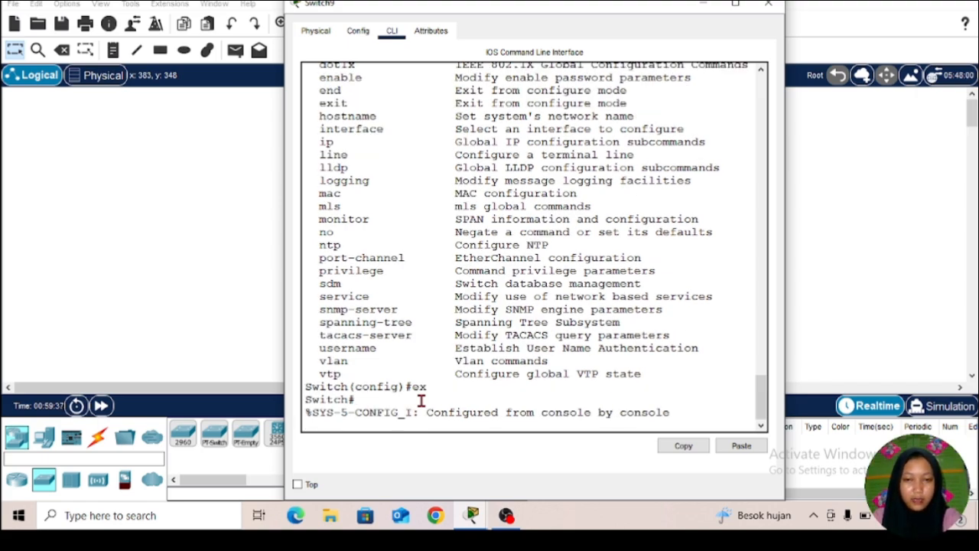
key(Return)
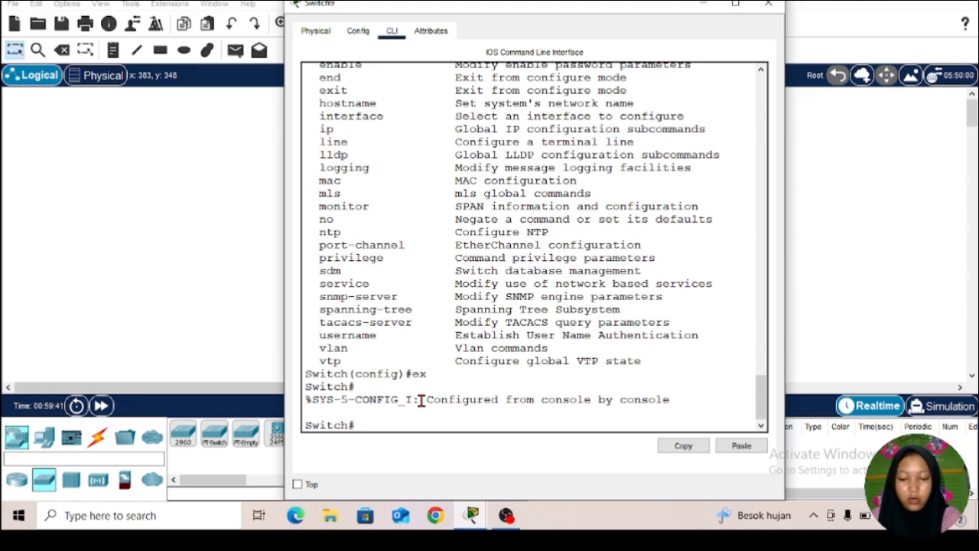
Step: Try to enter configuration mode with conf, answering the configuration source question with conf t
text(conf)
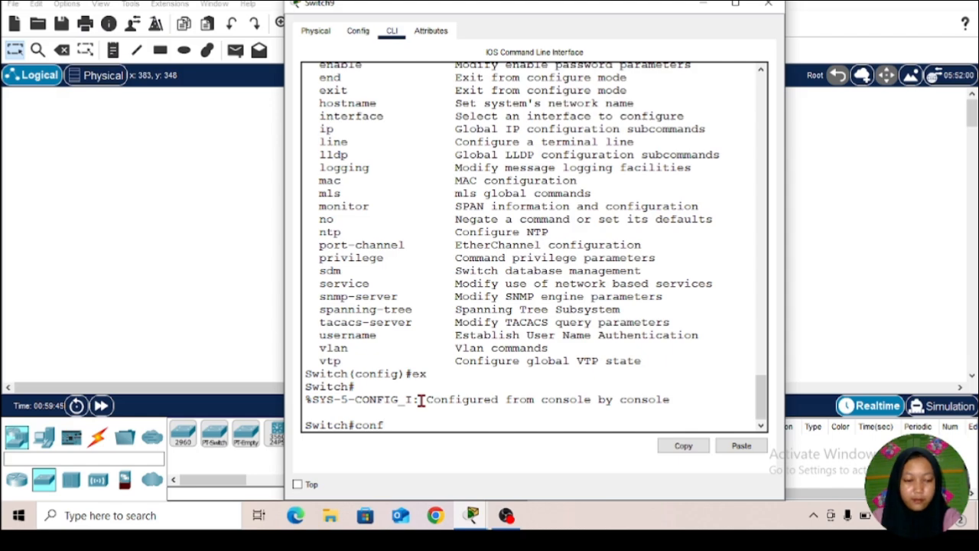
key(Return)
text(c)
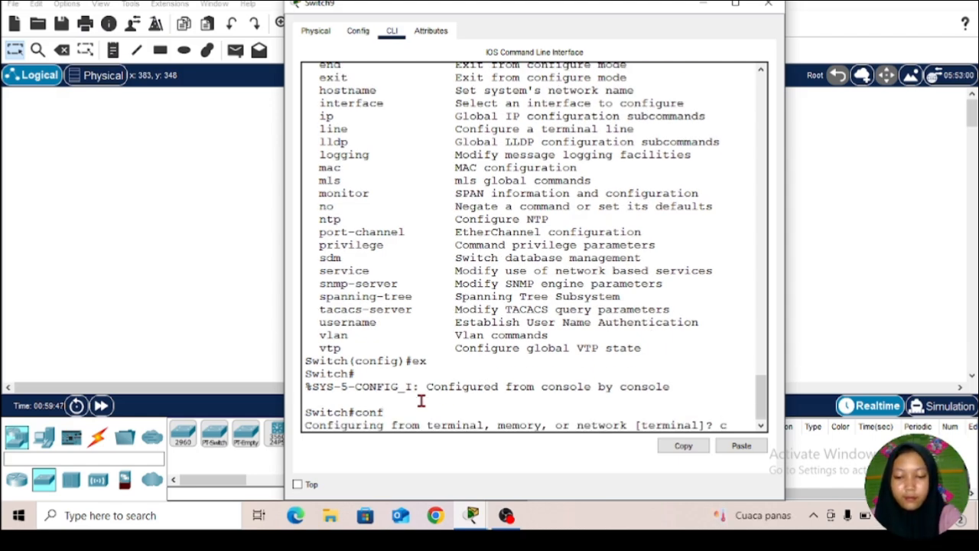
text(onf)
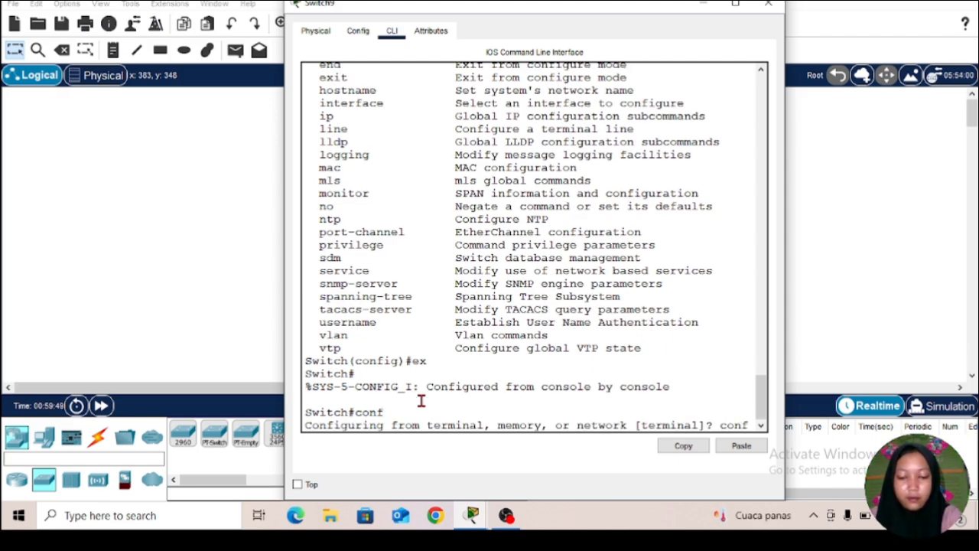
text( t)
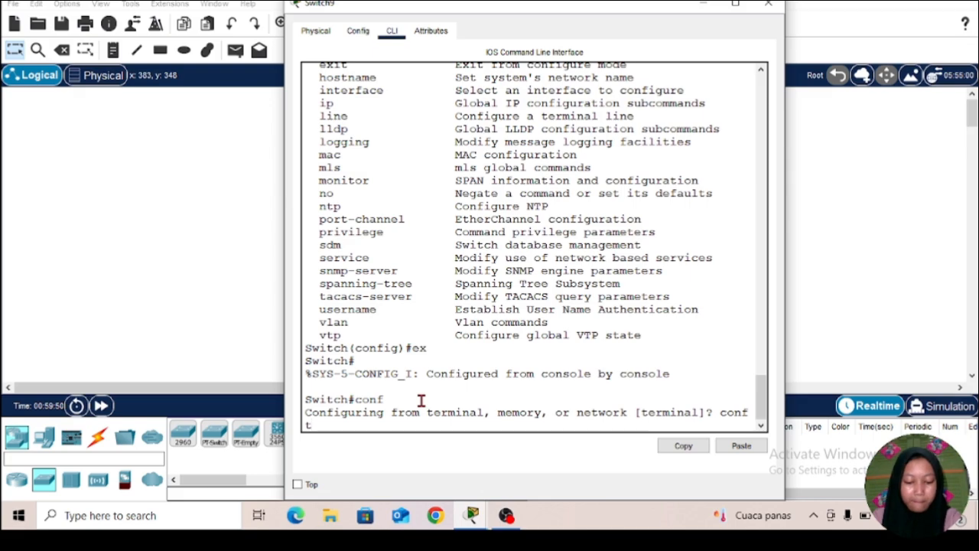
key(Return)
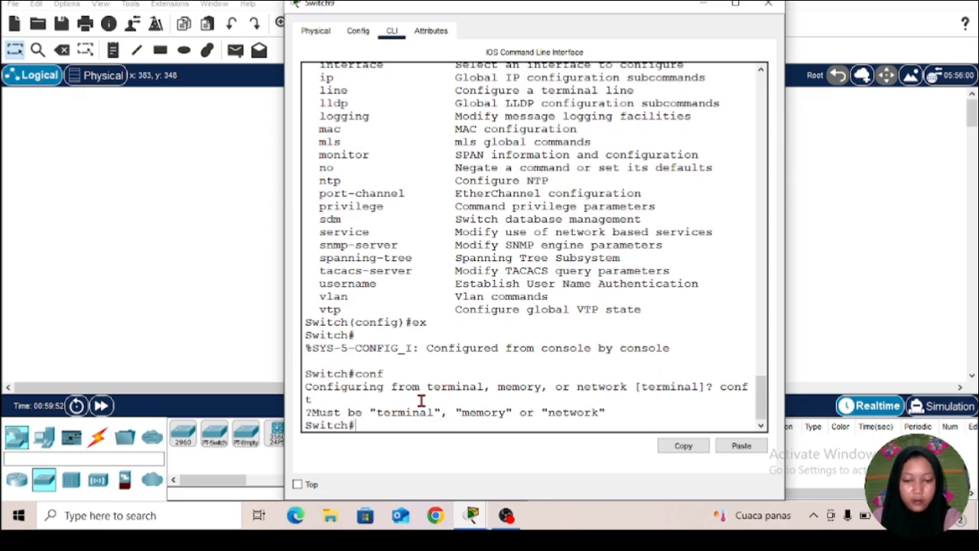
Step: Enter global configuration mode again with conf t and return to privileged mode with the full exit command
text(con)
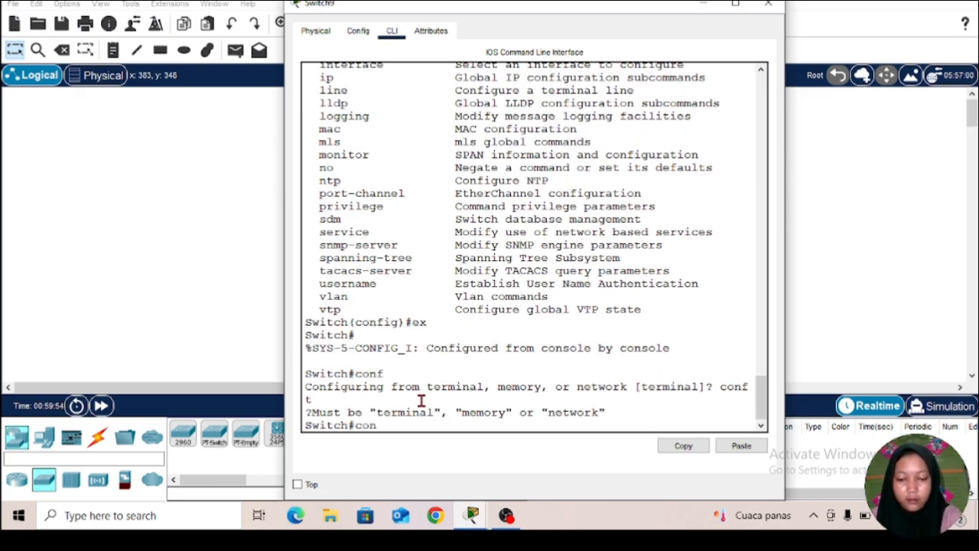
text(f t)
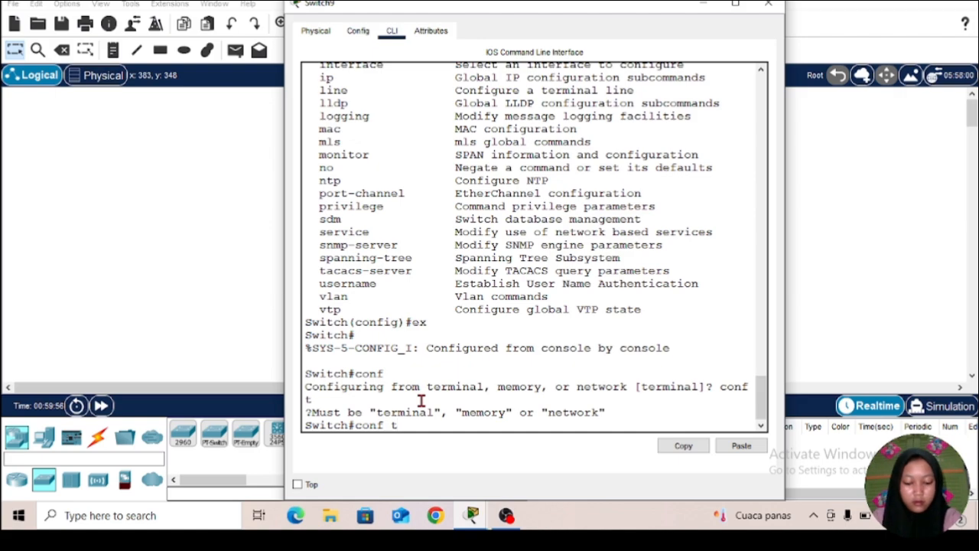
key(Return)
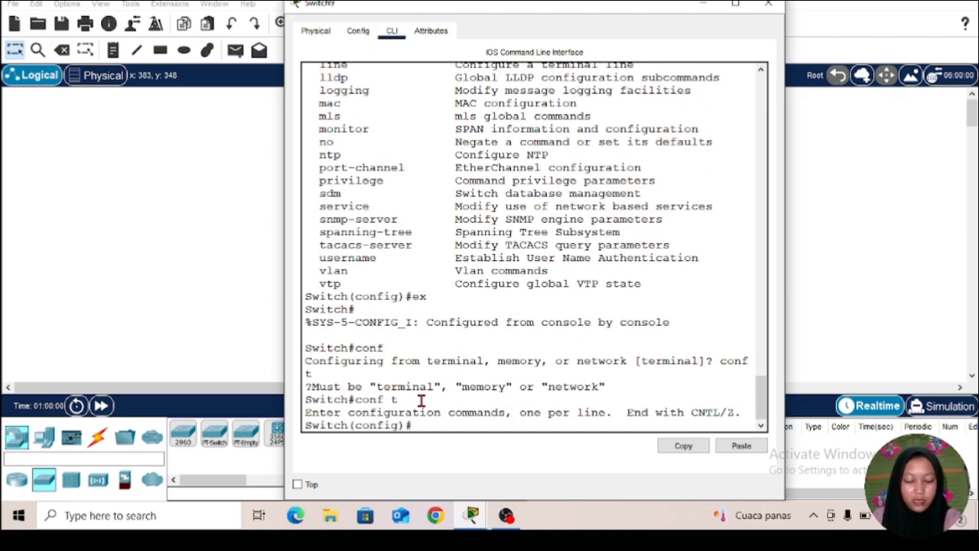
text(ex)
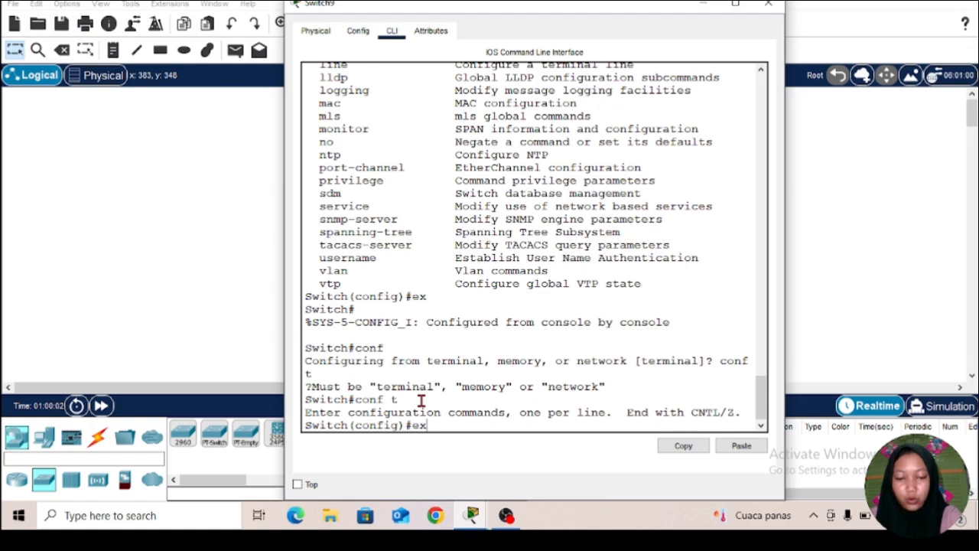
text(it)
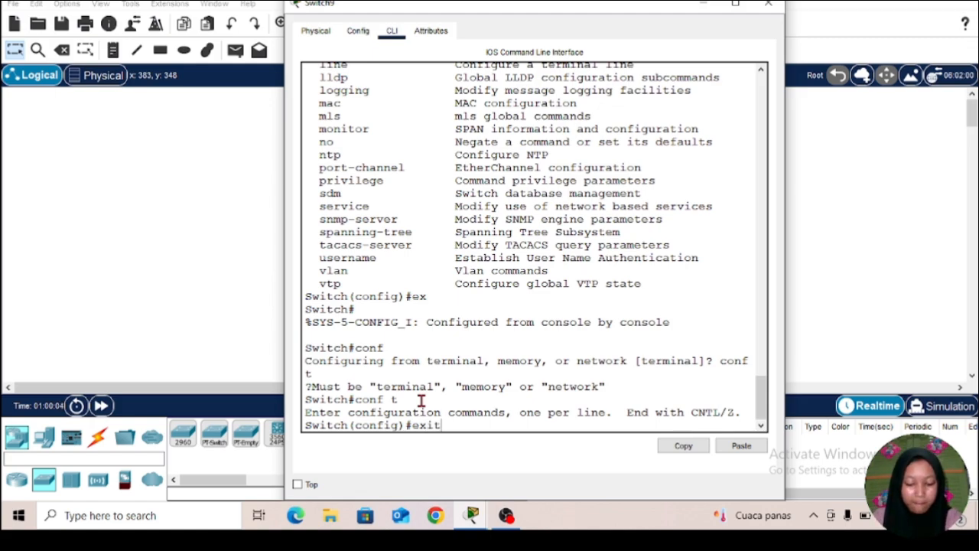
key(Return)
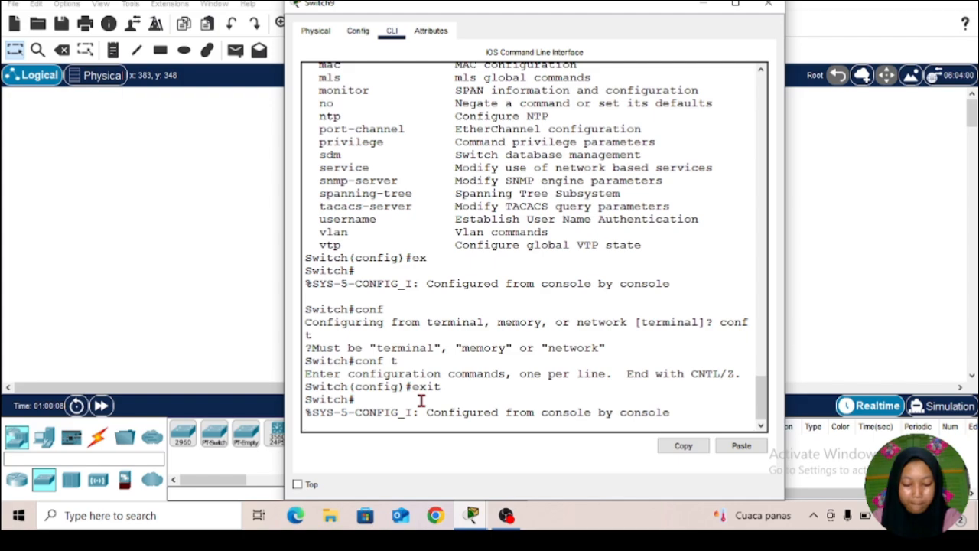
Step: List the privileged EXEC commands with ? and page through to the end of the list
key(Return)
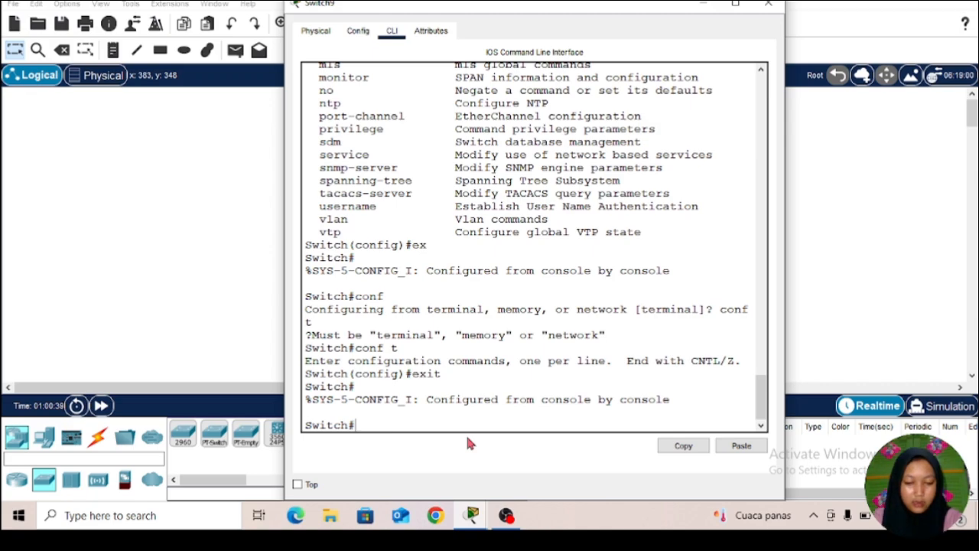
text(?)
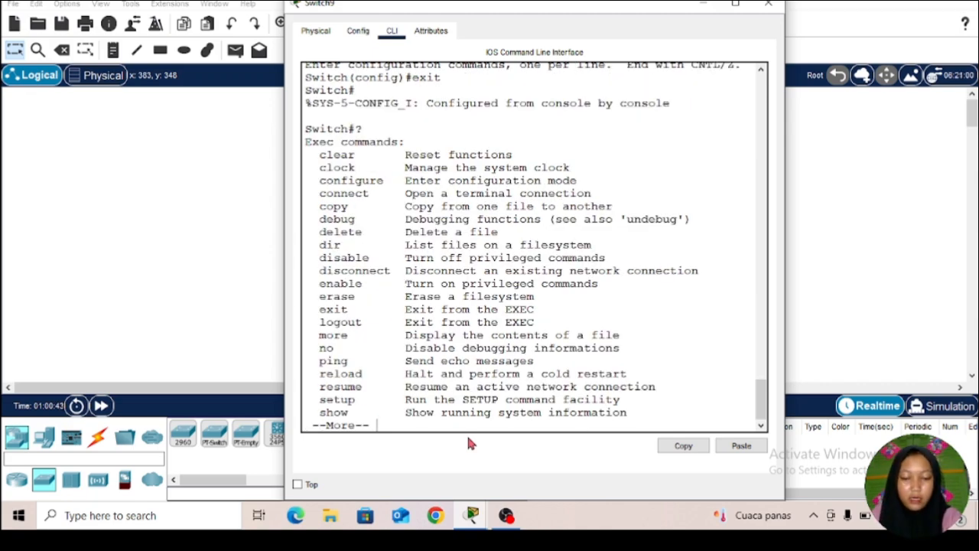
key(space)
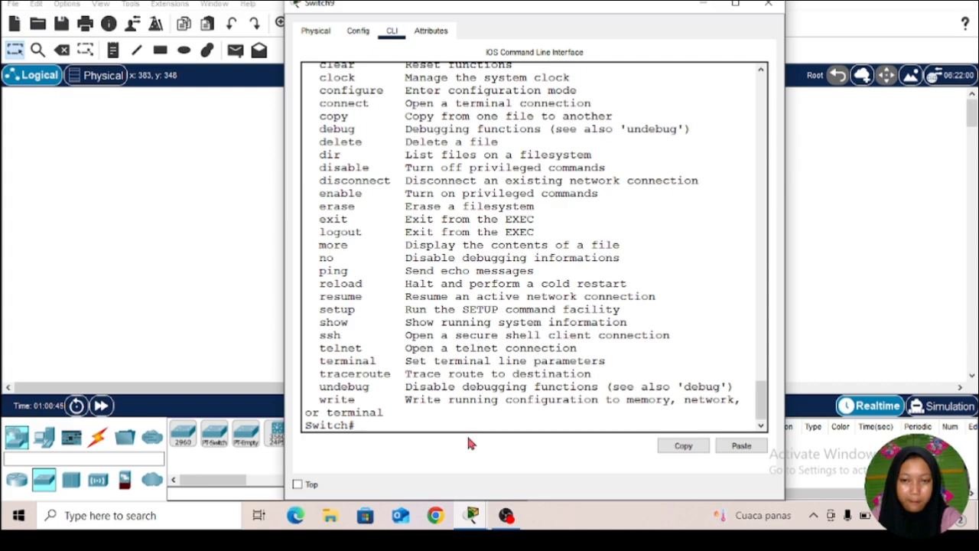
Step: Enter global configuration mode from the privileged prompt with conf t
text(co)
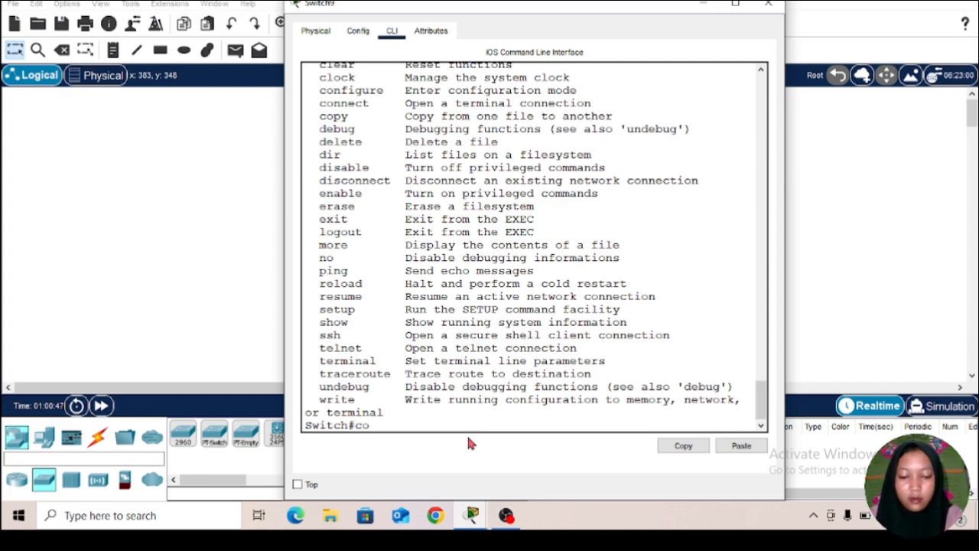
text(nf )
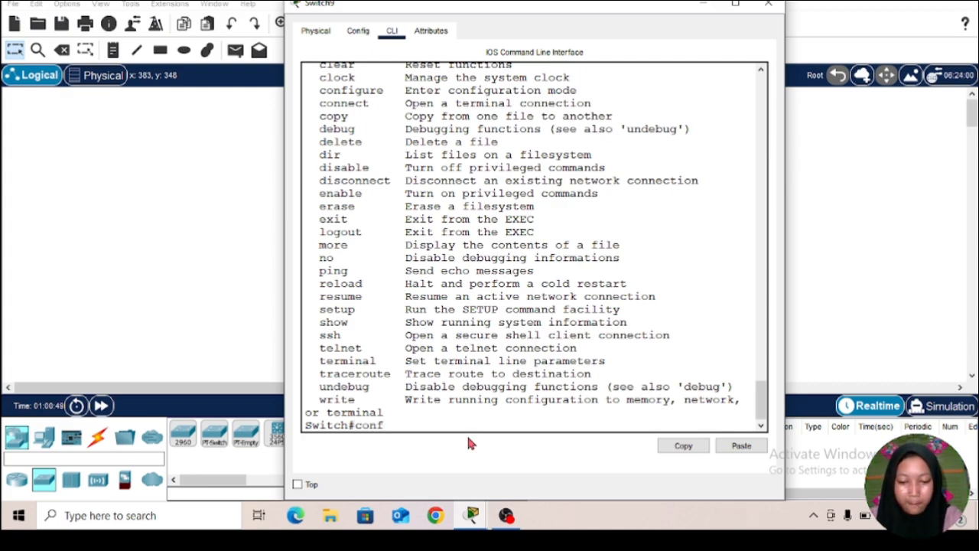
text(t)
key(Return)
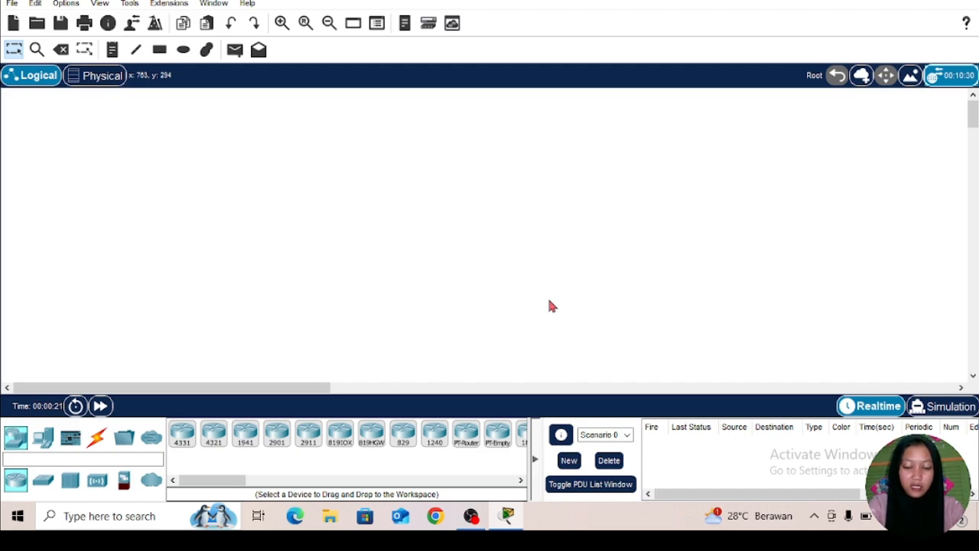
Step: Place a 2960 switch in the empty logical workspace
click(44, 480)
click(182, 433)
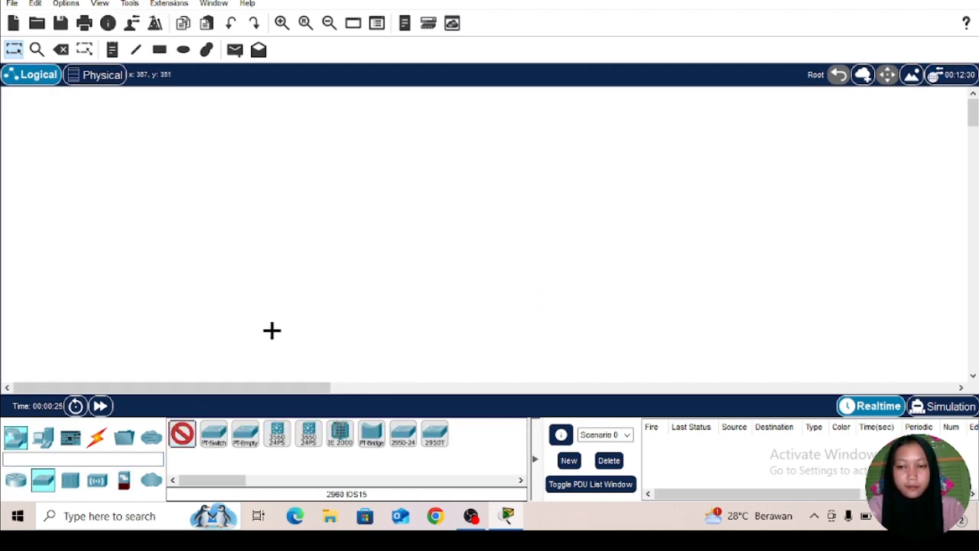
click(379, 203)
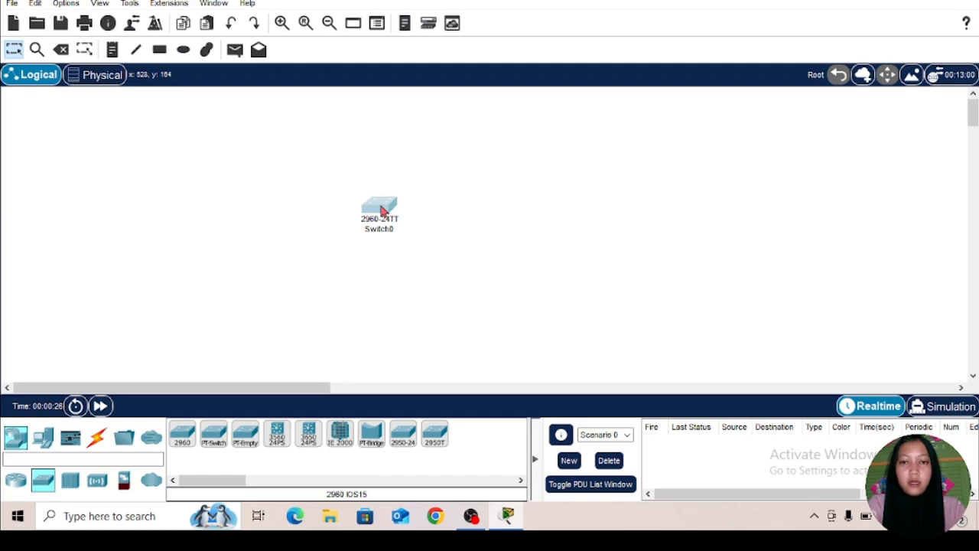
Step: Open the new 2960 switch's command line interface and start the console session once it has booted
click(381, 209)
click(392, 31)
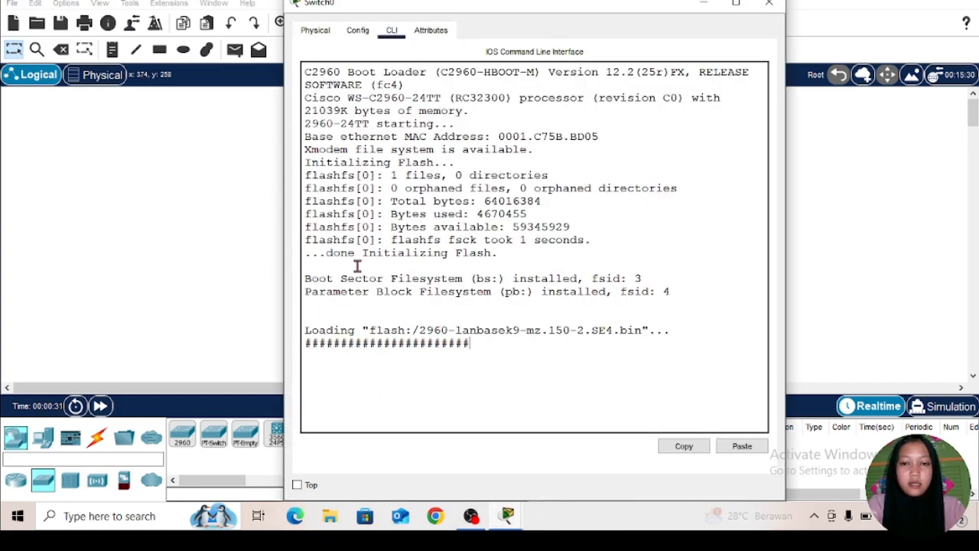
click(204, 244)
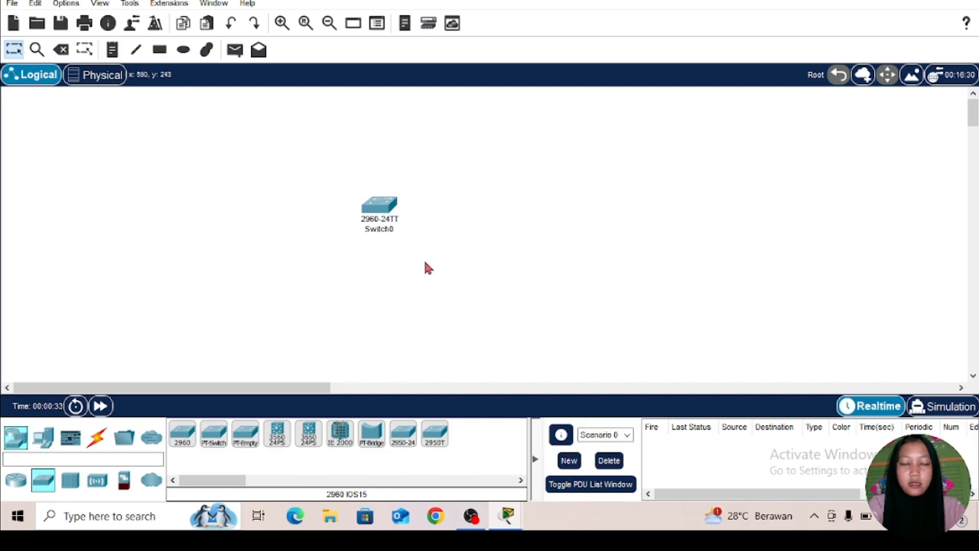
click(387, 214)
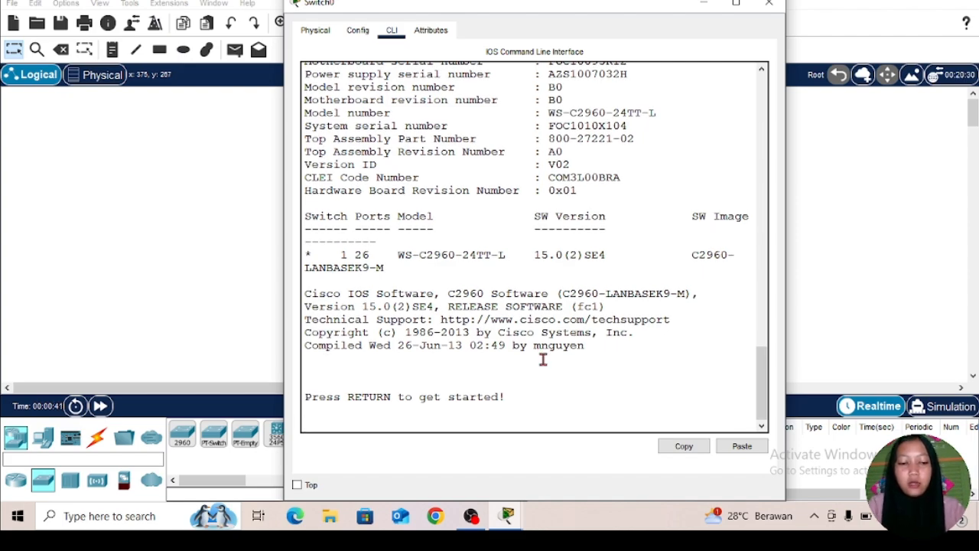
key(Return)
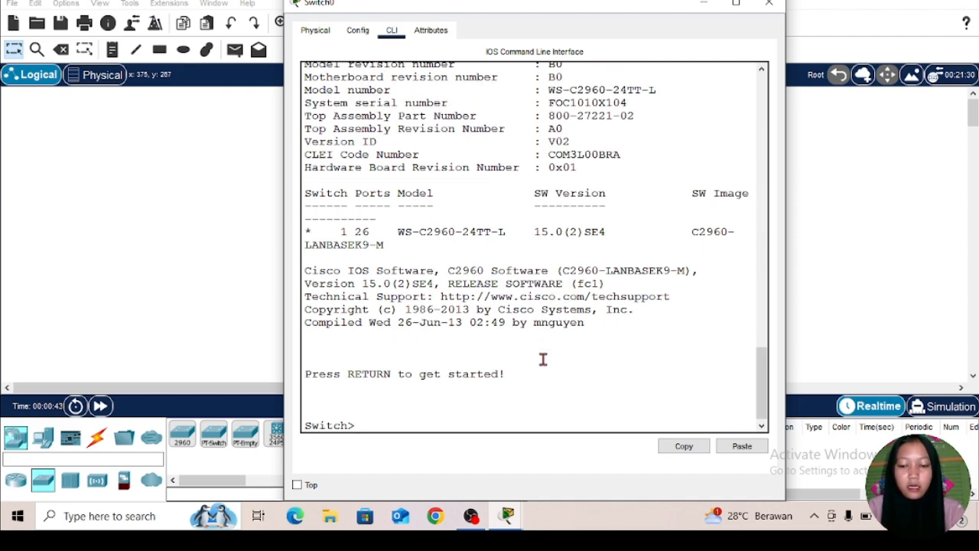
Step: Enter privileged mode with enable and go on to global configuration mode with conf t
text(e)
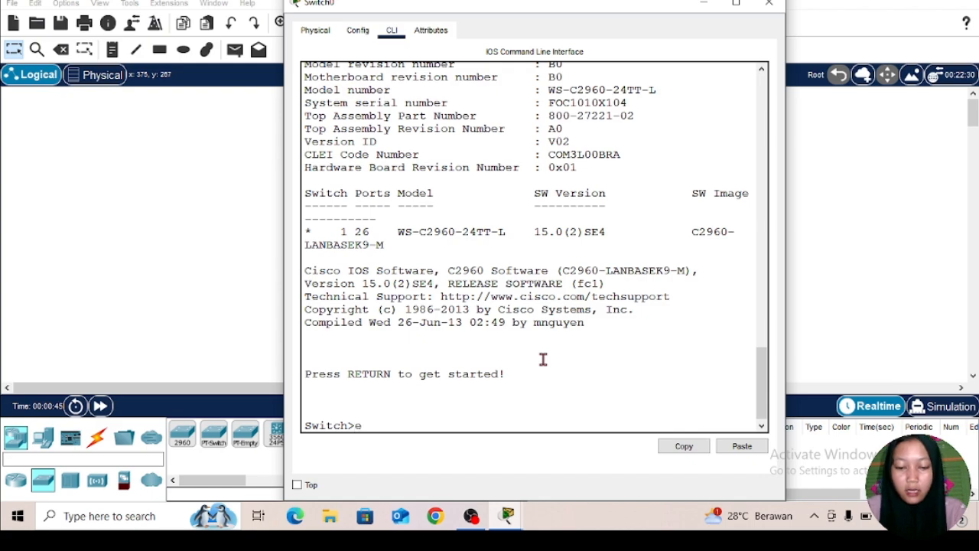
text(nable)
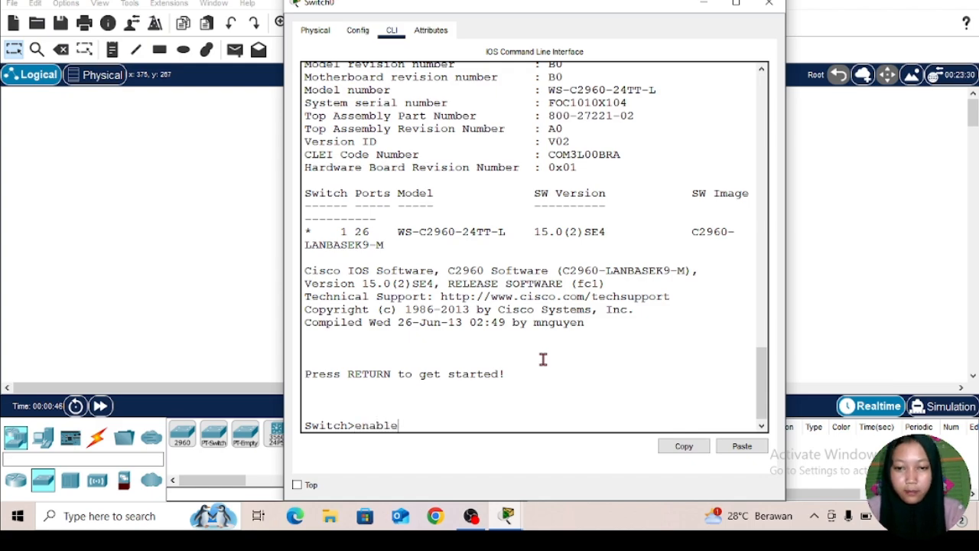
key(Return)
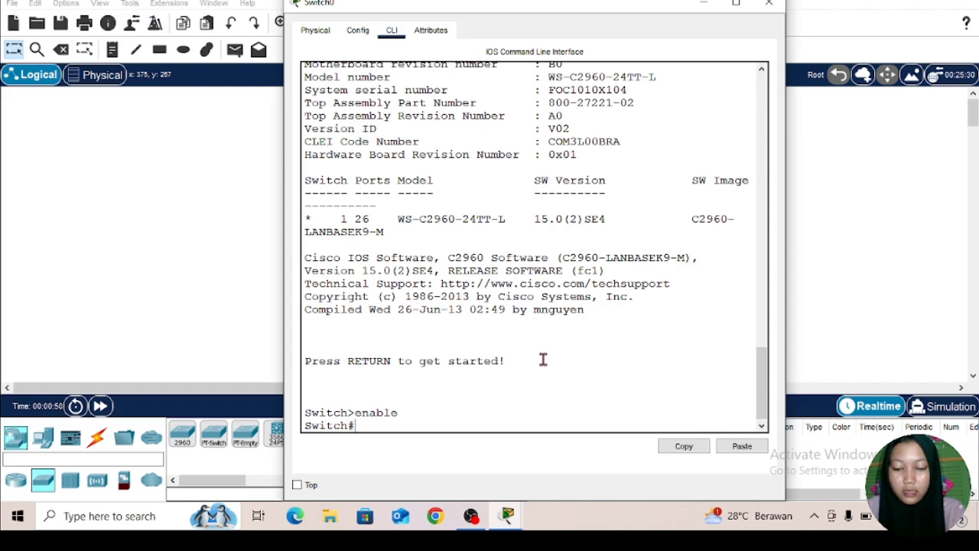
text(con)
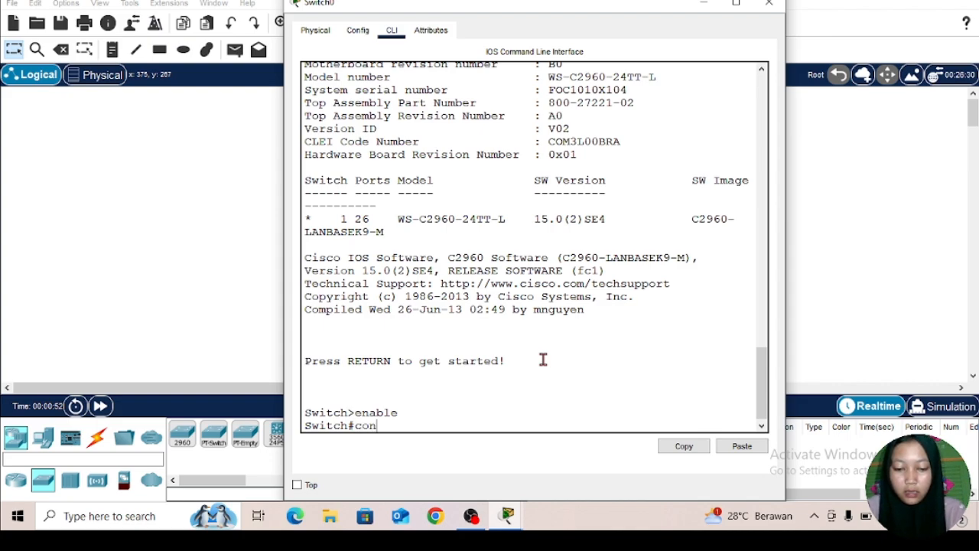
text(f t)
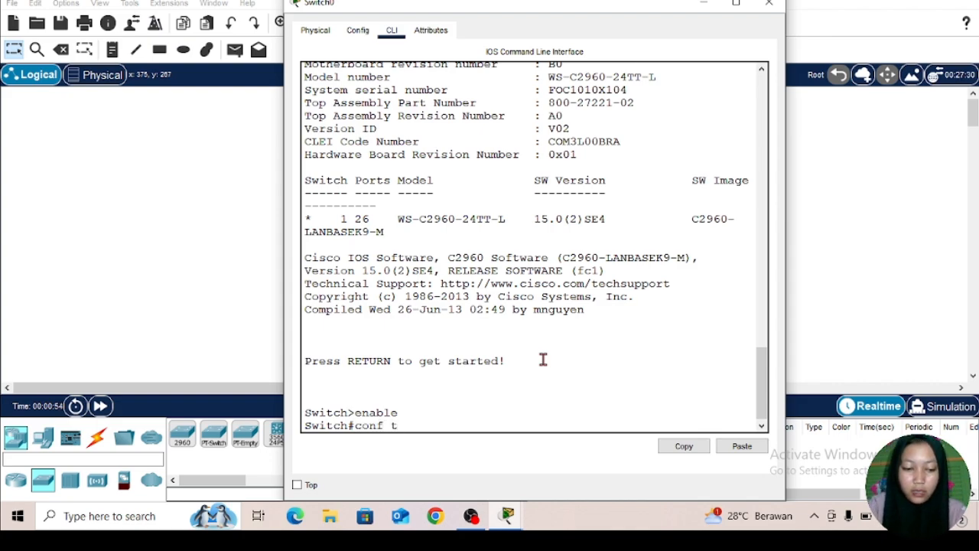
key(Return)
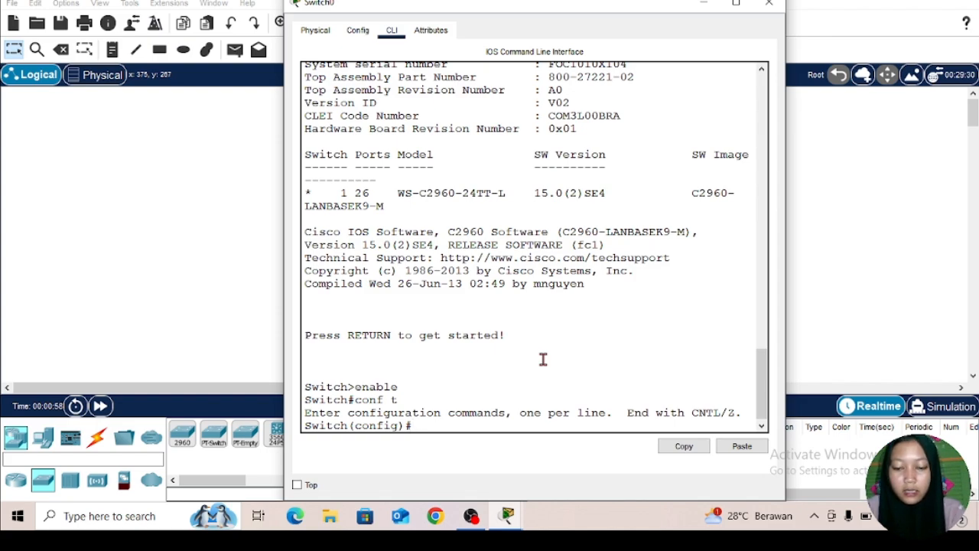
Step: Set the privileged-mode password with the enable password command, separating the keyword and the password with a space
text(enab)
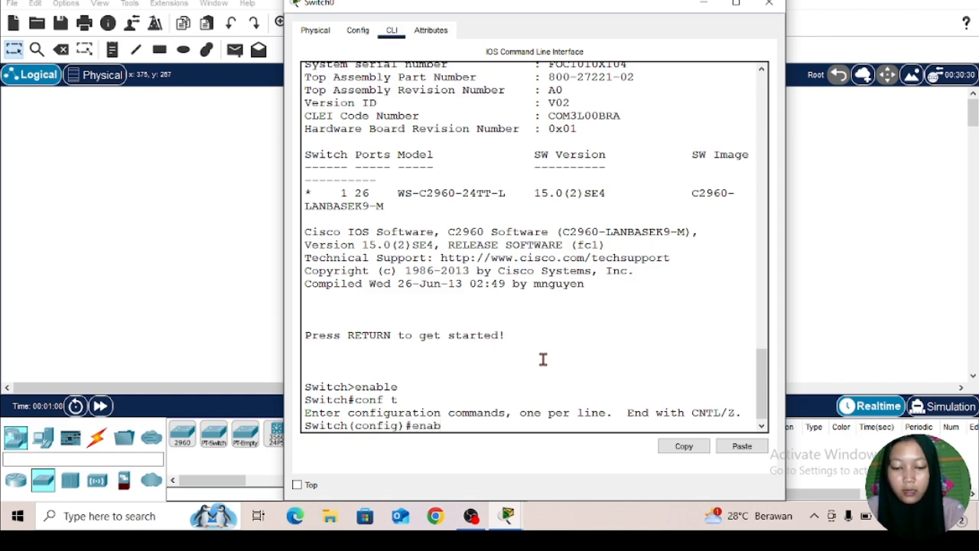
text(le )
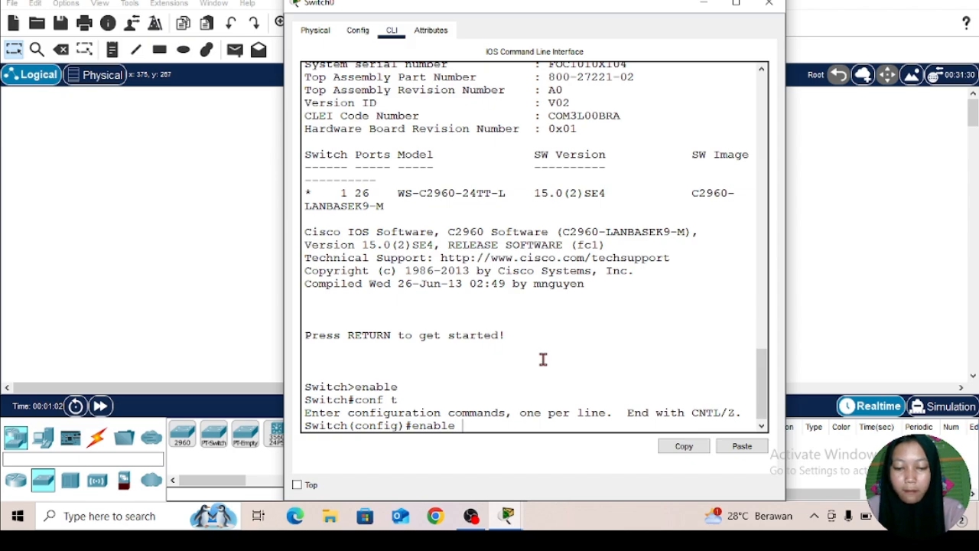
text(passw)
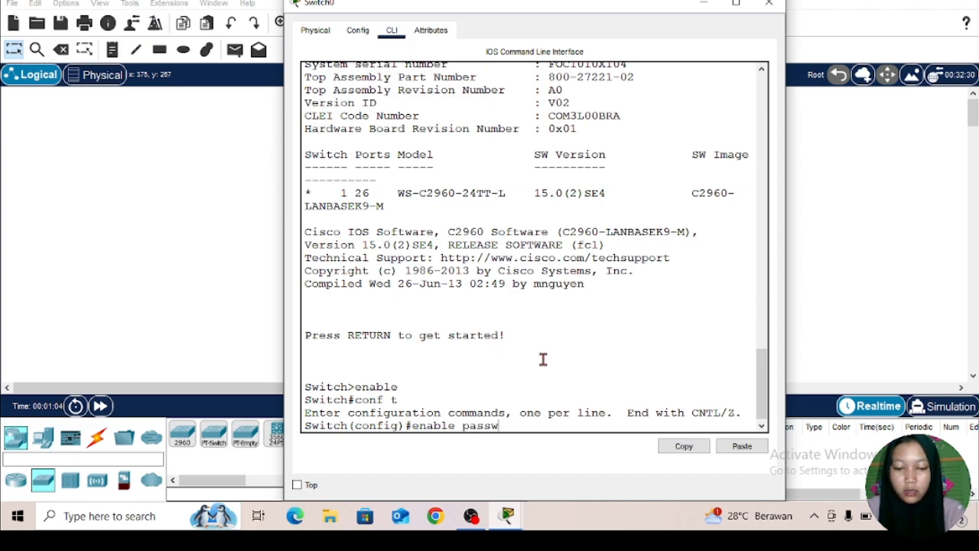
text(ord)
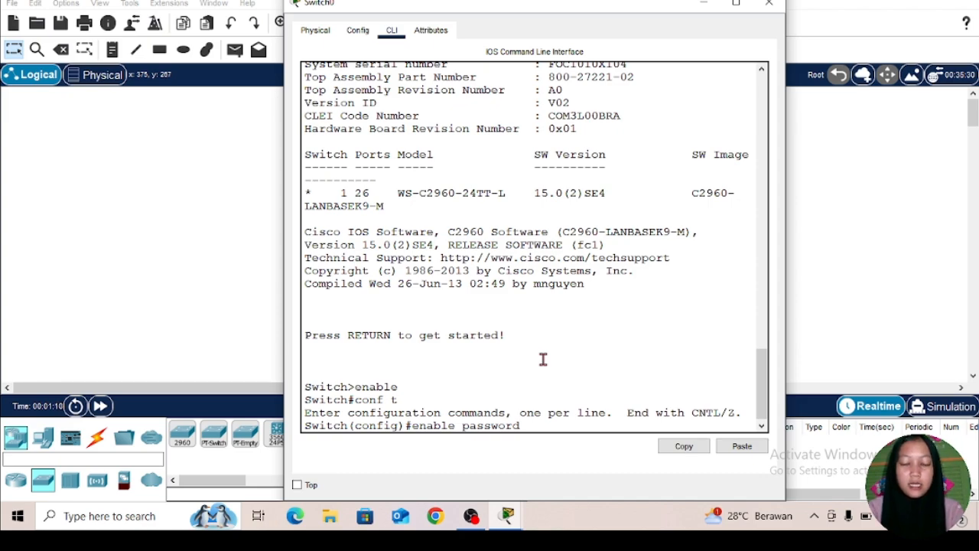
text(123)
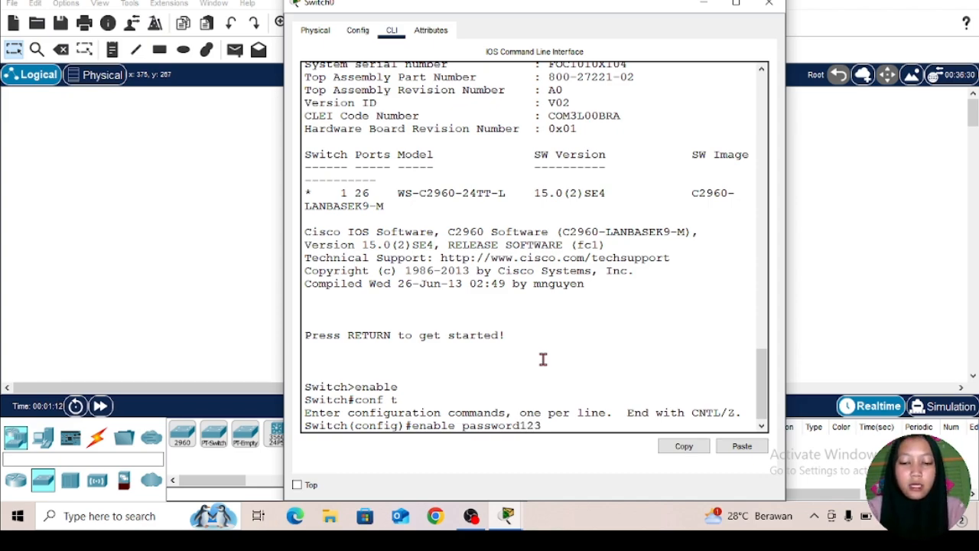
text(456)
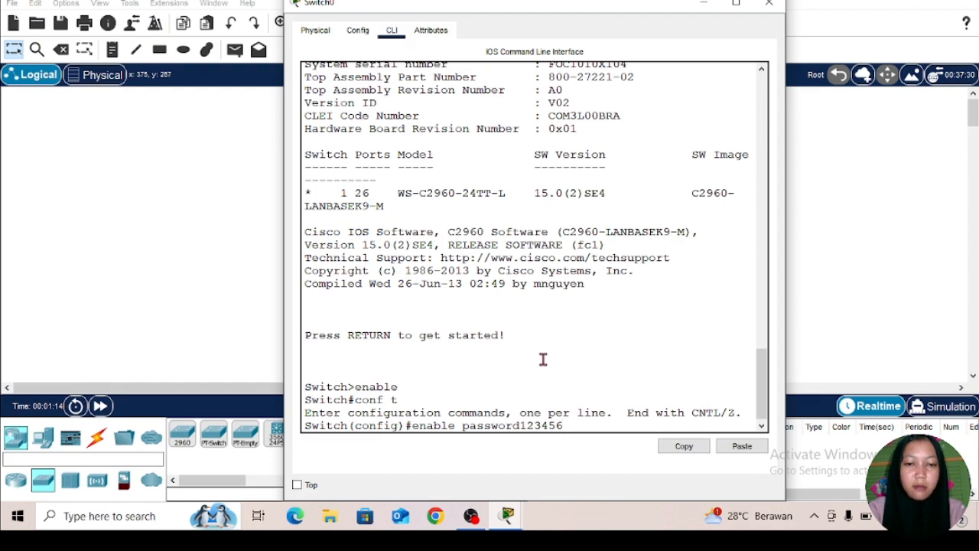
key(BackSpace)
key(BackSpace)
key(BackSpace)
key(BackSpace)
key(BackSpace)
key(BackSpace)
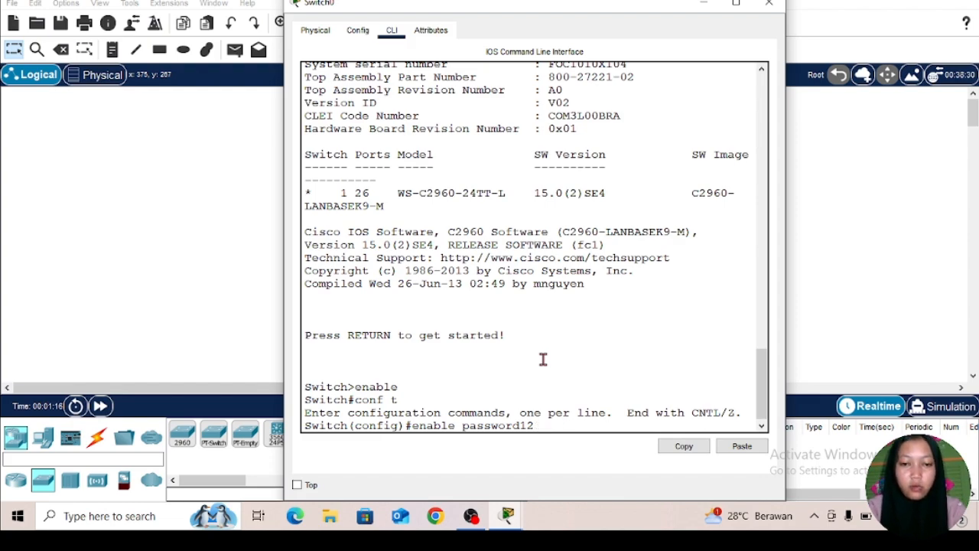
text(1)
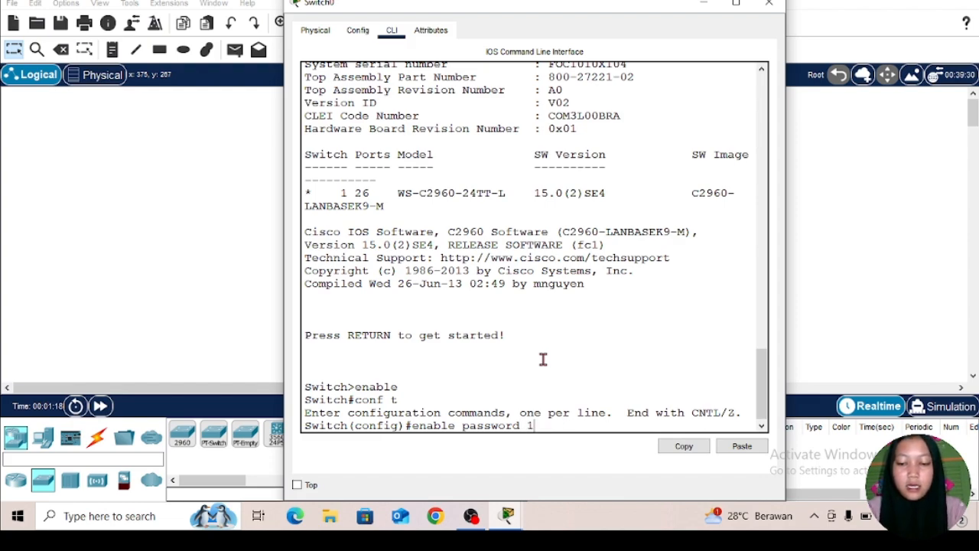
text(23456)
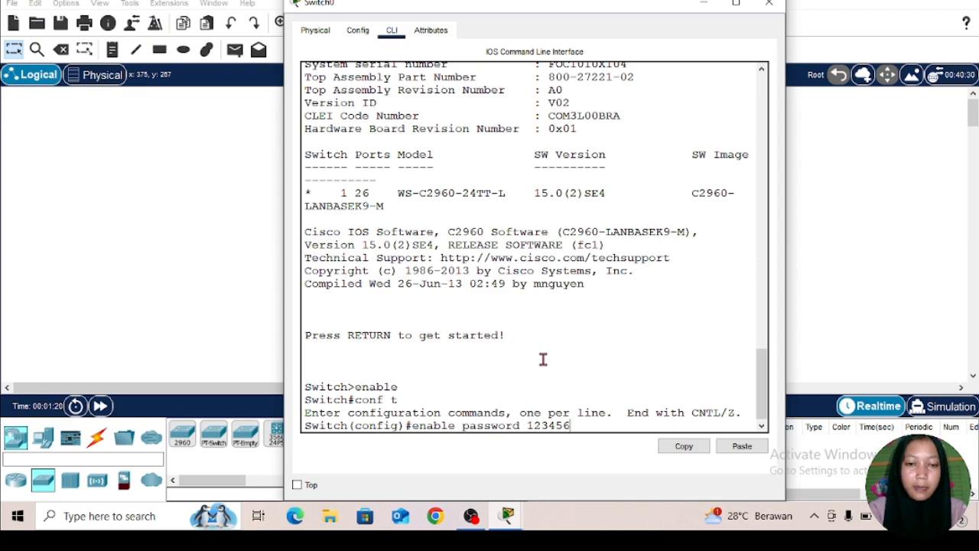
key(Return)
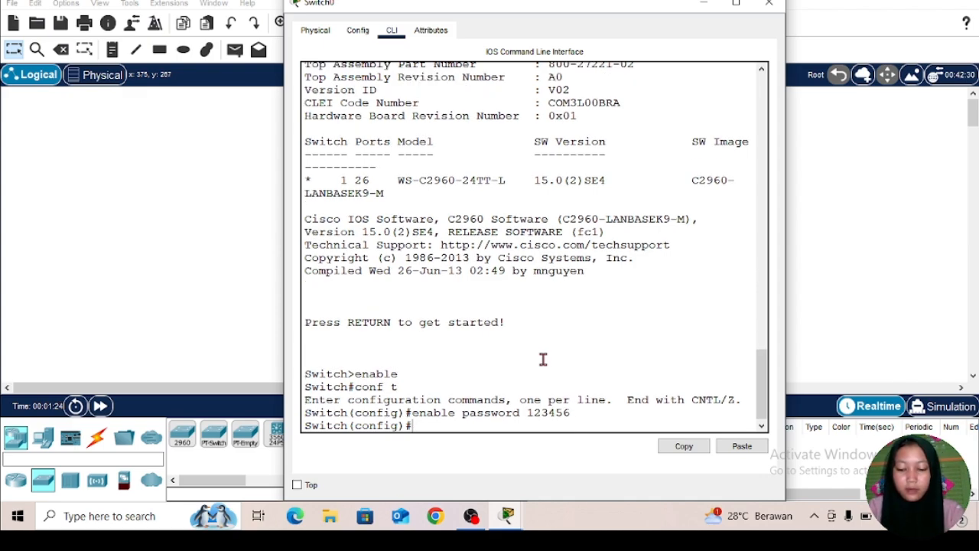
Step: Leave global configuration mode with ex and log out of the console session with a second ex
text(e)
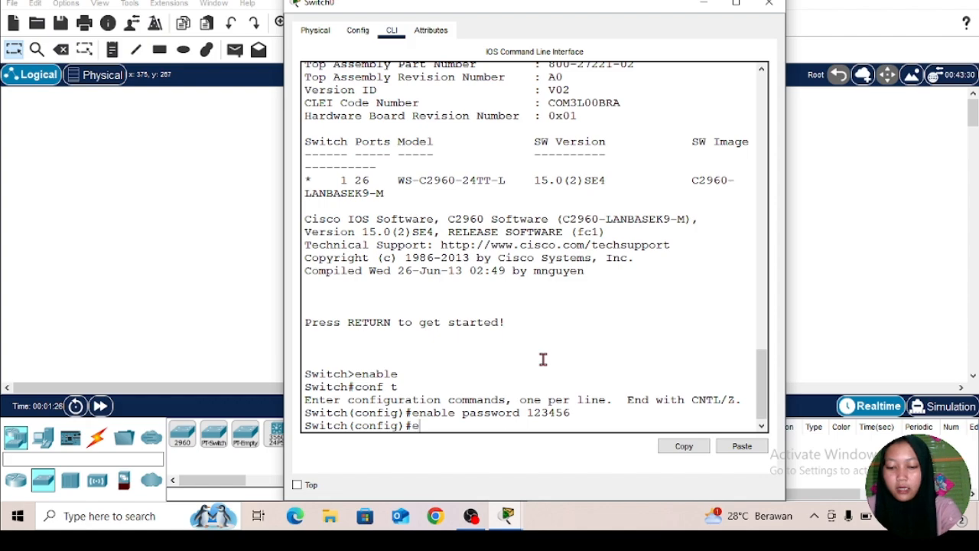
text(x)
key(Return)
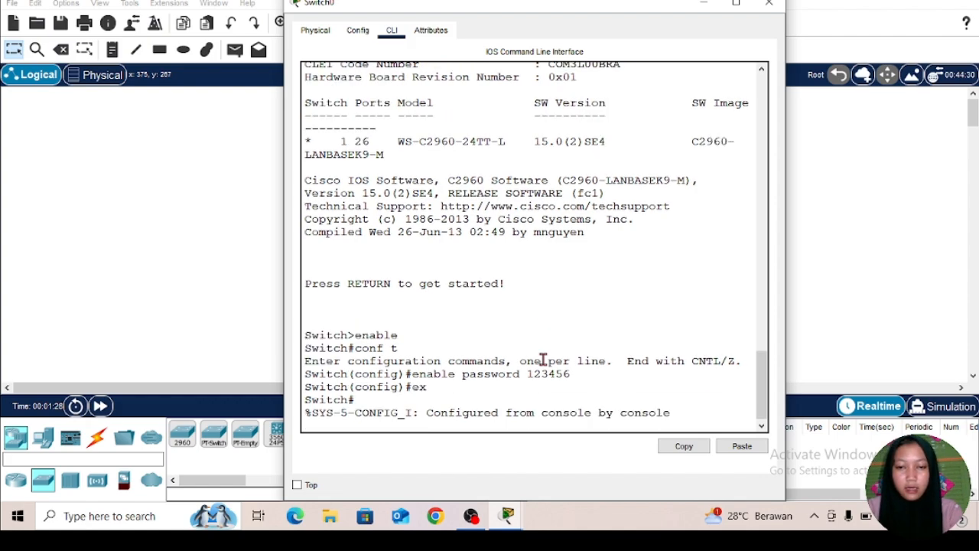
key(Return)
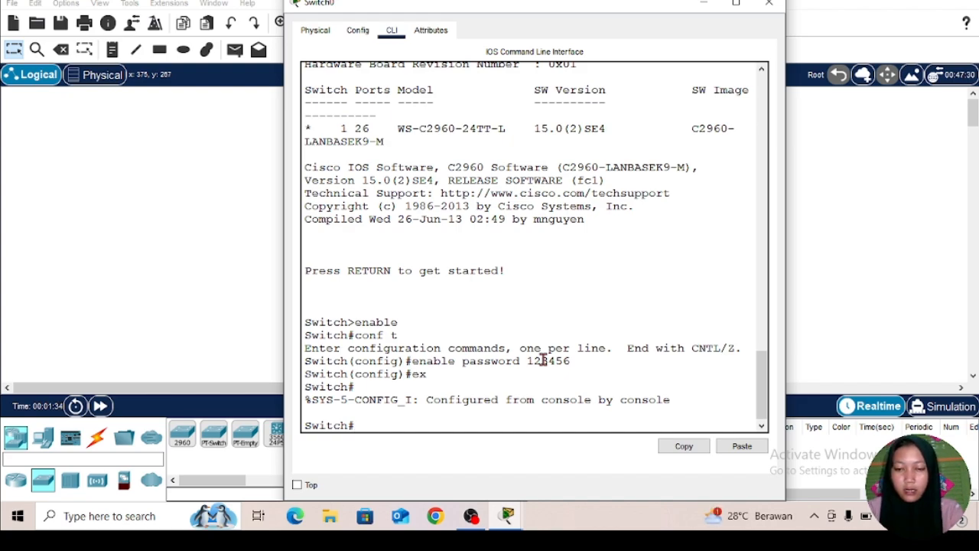
text(ex)
key(Return)
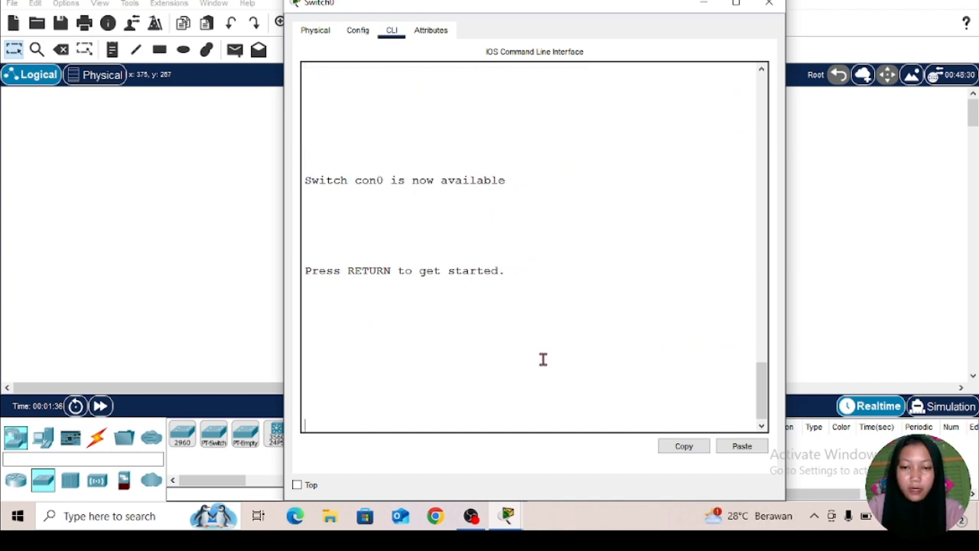
Step: Start a new console session and enter privileged mode with enable, supplying the enable password
key(Return)
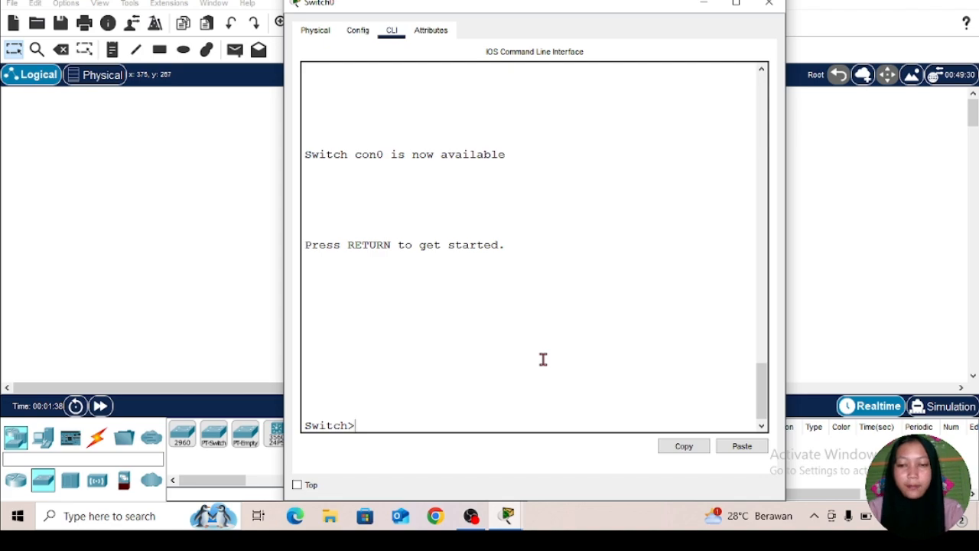
text(en)
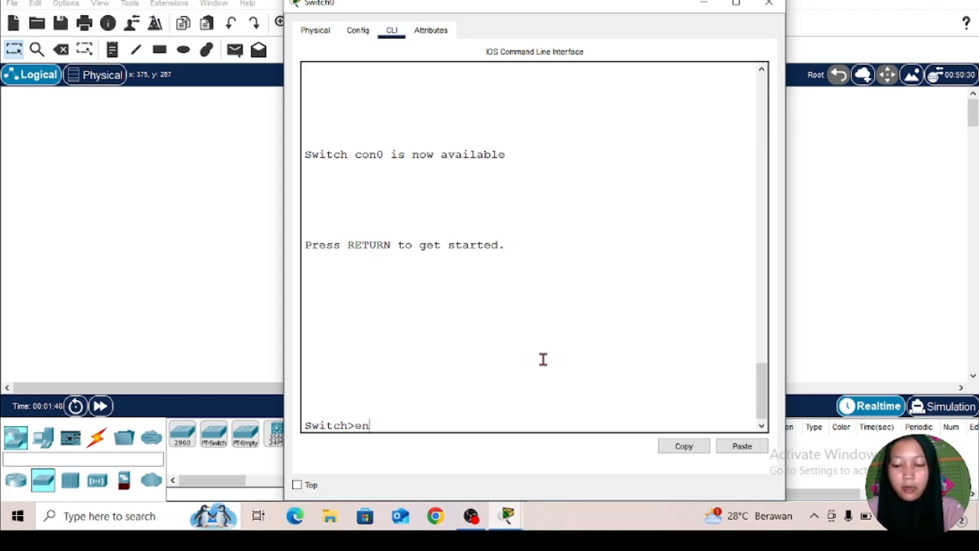
text(ab)
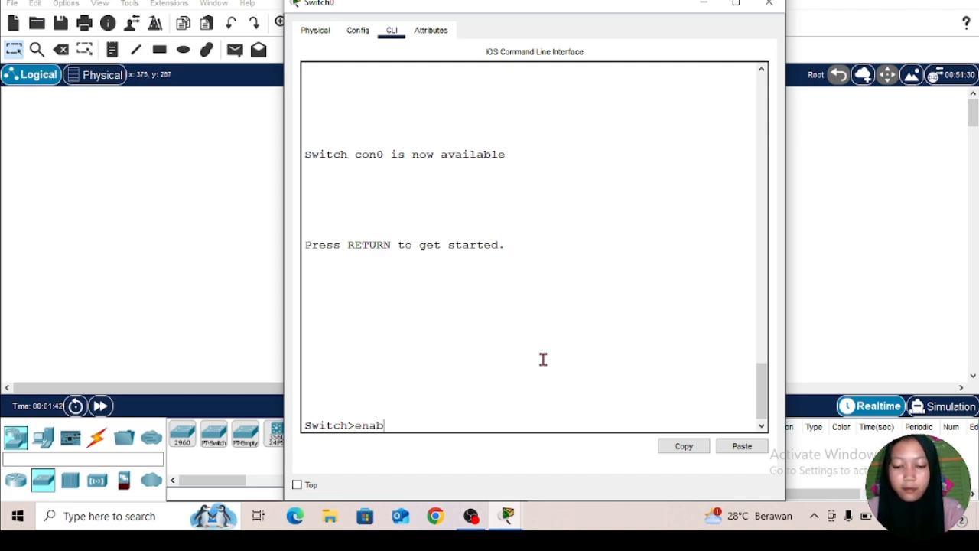
text(le)
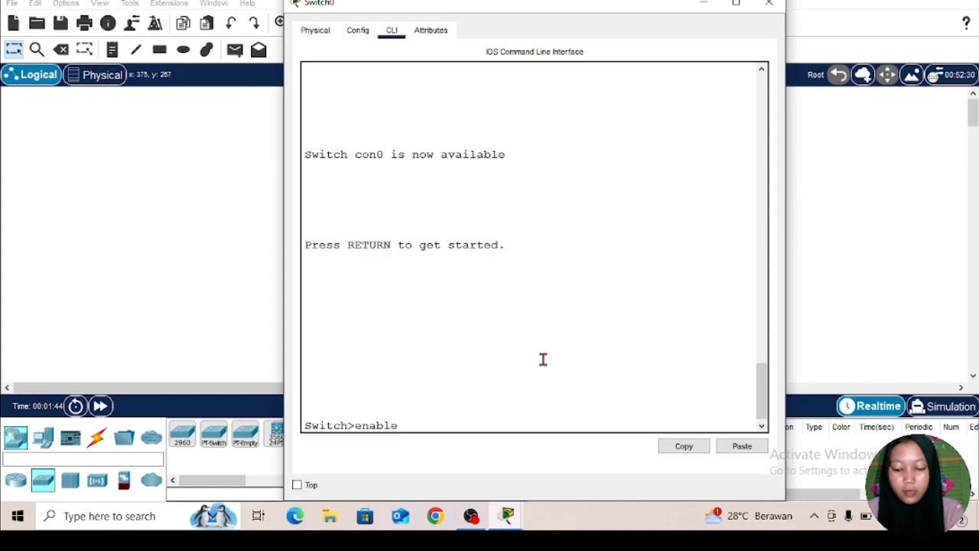
key(Return)
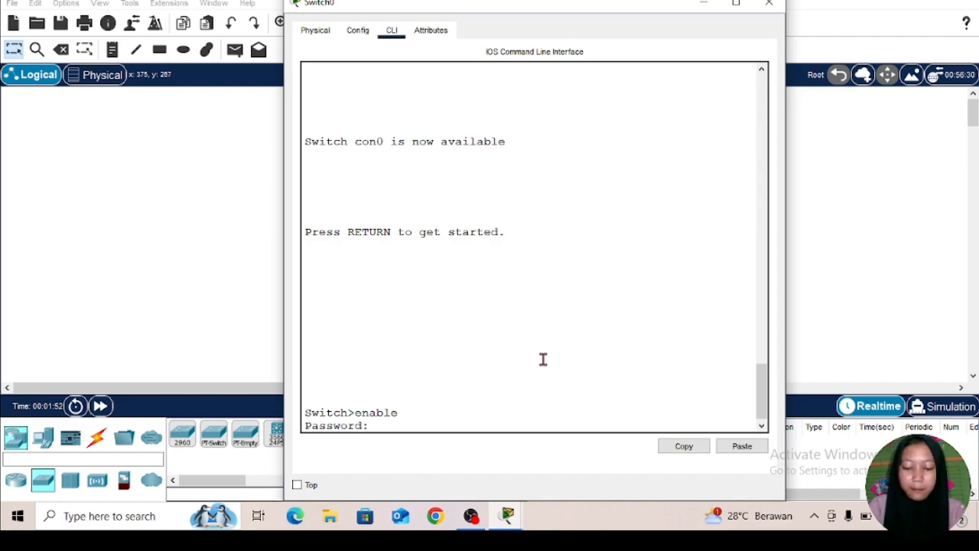
key(Return)
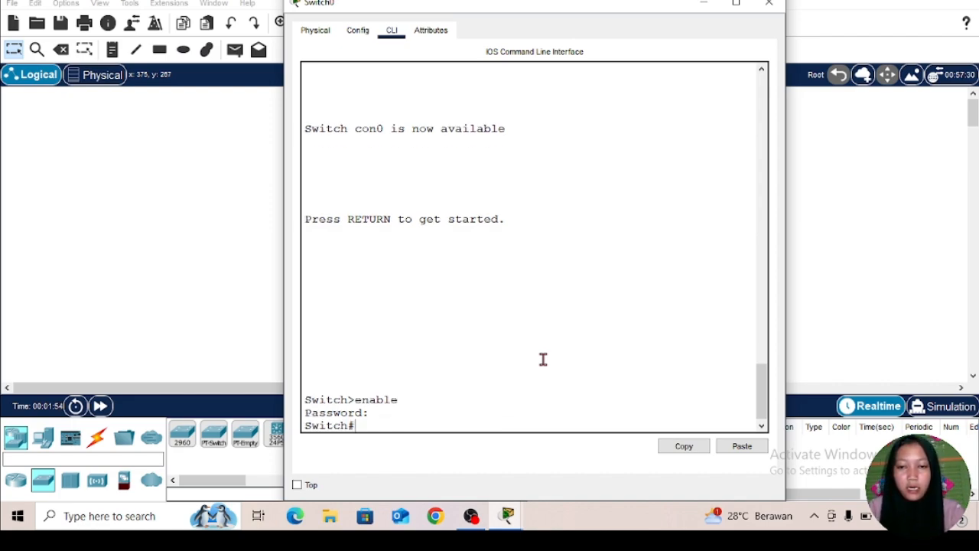
Step: Display the running configuration with show run, check the enable password line, and page through to the end
text(show)
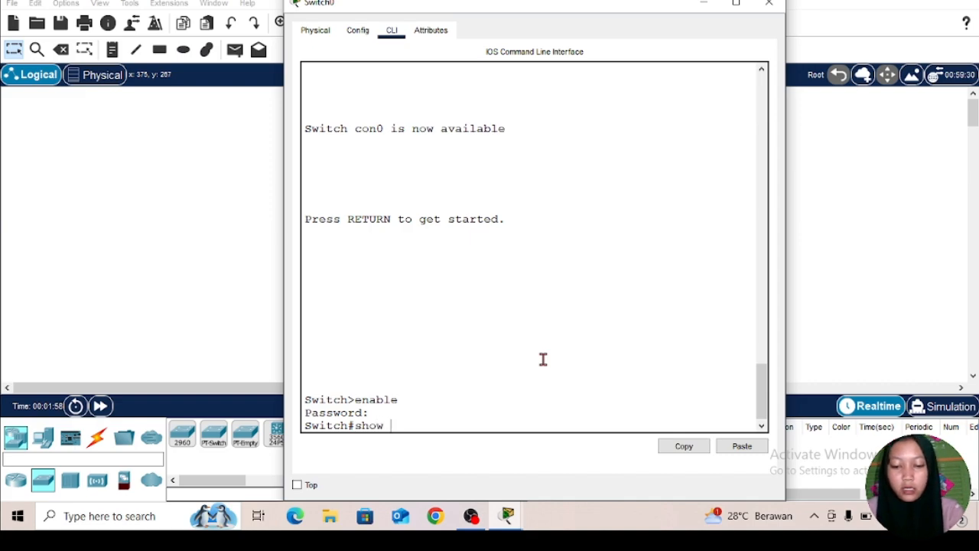
text( run)
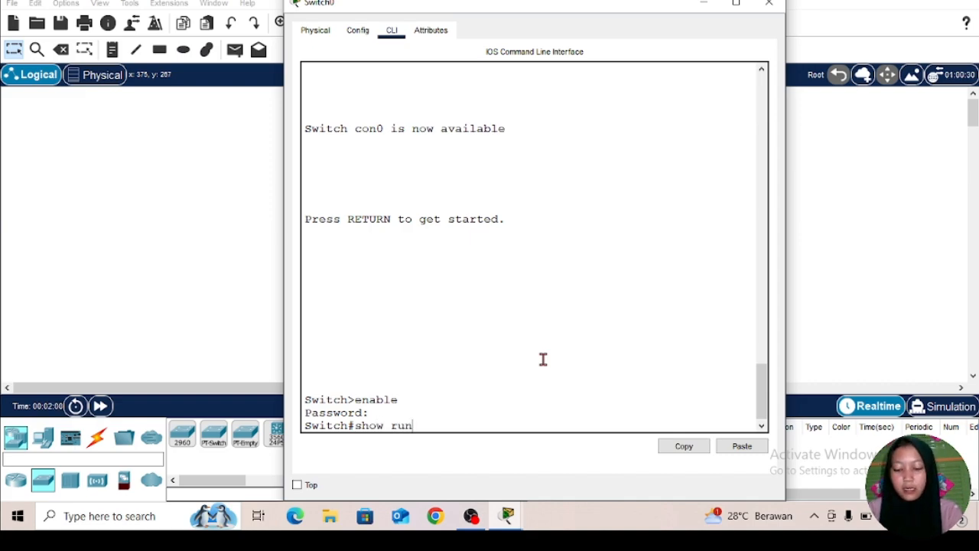
key(Return)
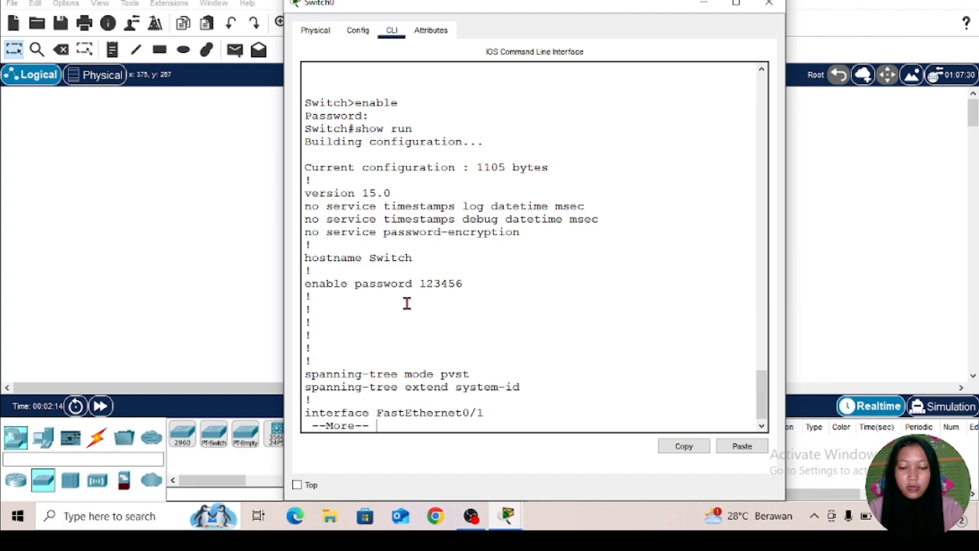
key(space)
key(space)
key(space)
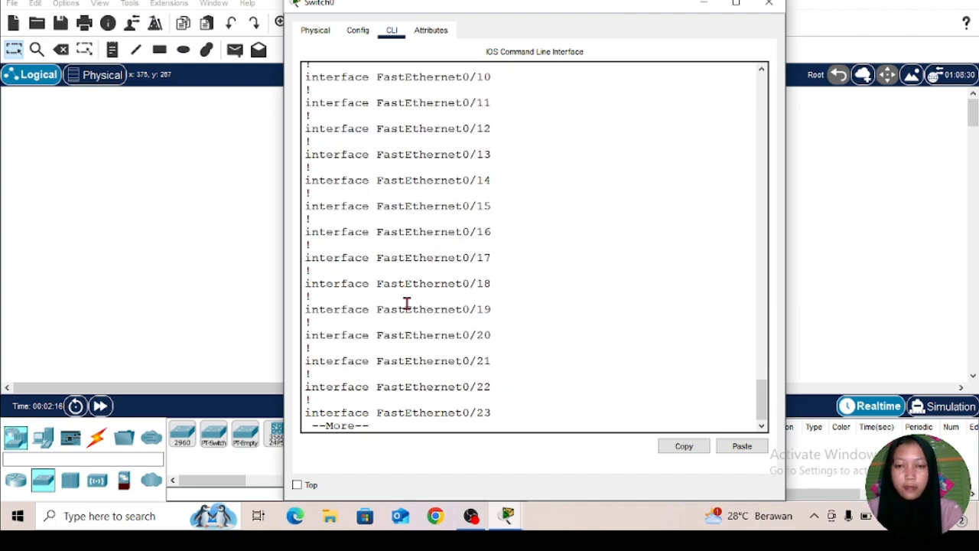
key(space)
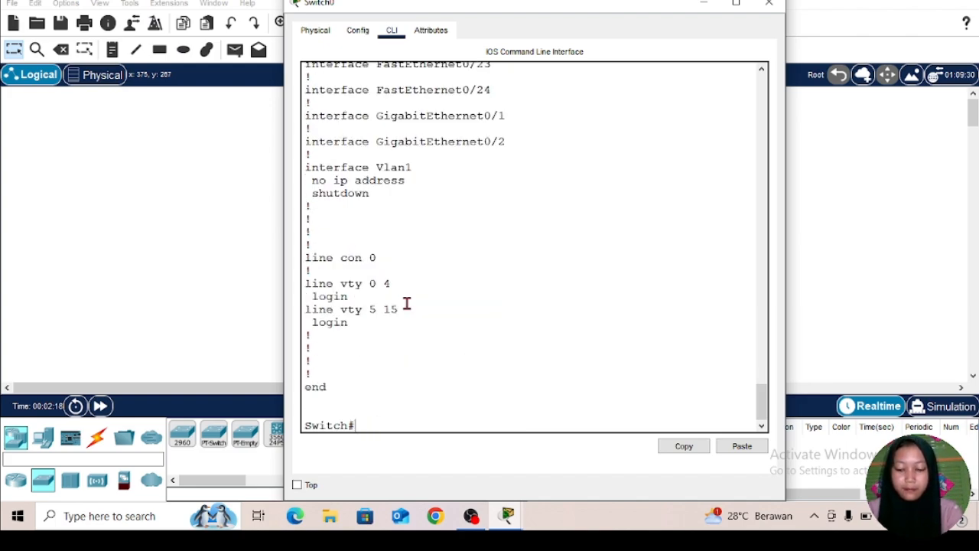
Step: Enter global configuration mode with conf t and set the encrypted privileged-mode password with the enable secret command
text(c)
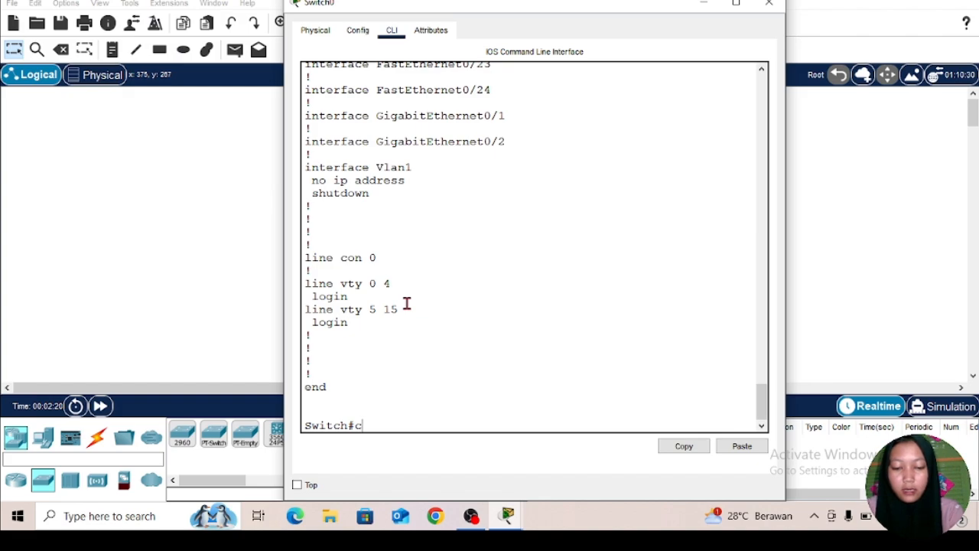
text(onf t)
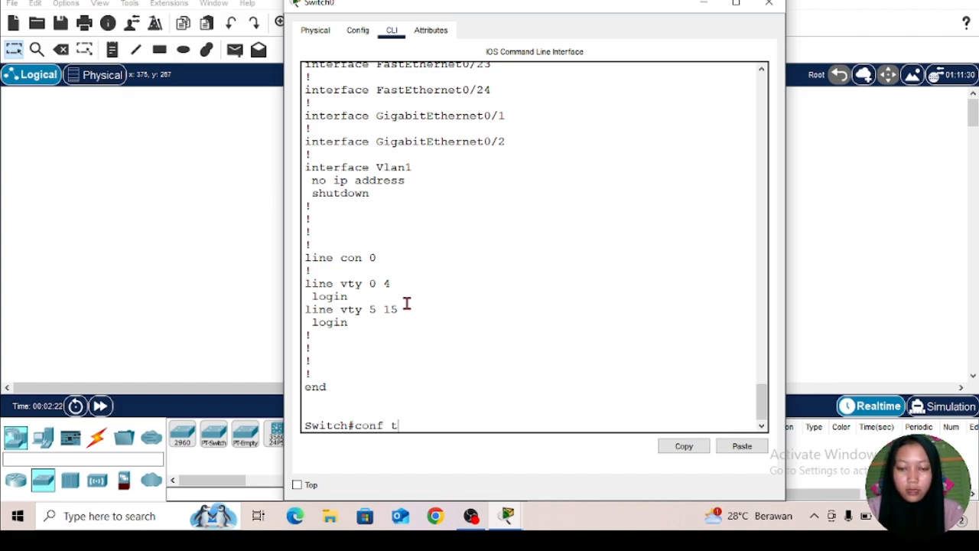
key(Return)
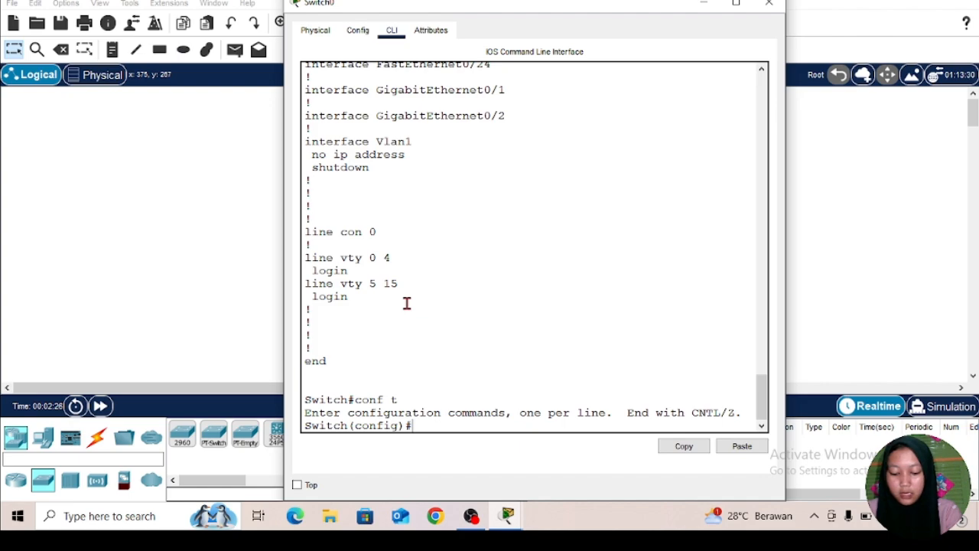
text(e)
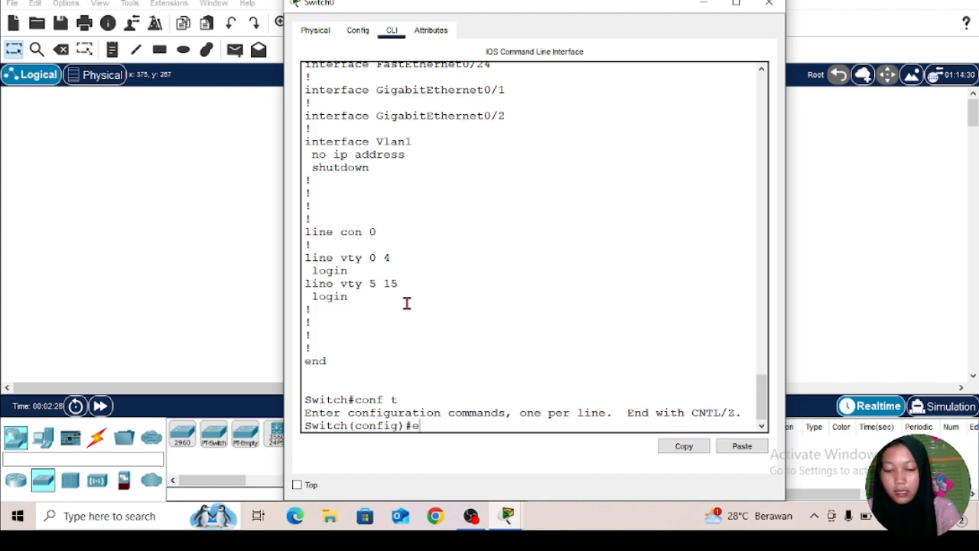
text(nable)
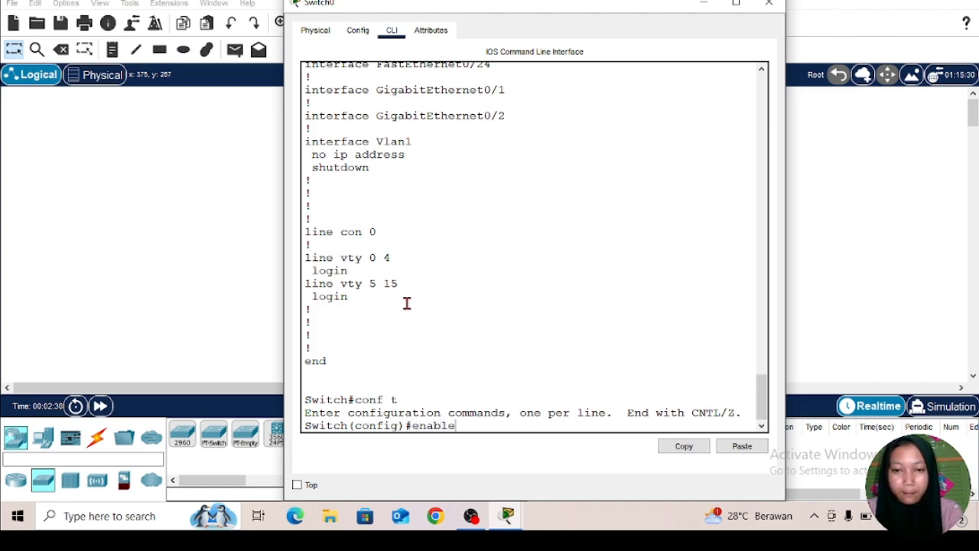
text(se)
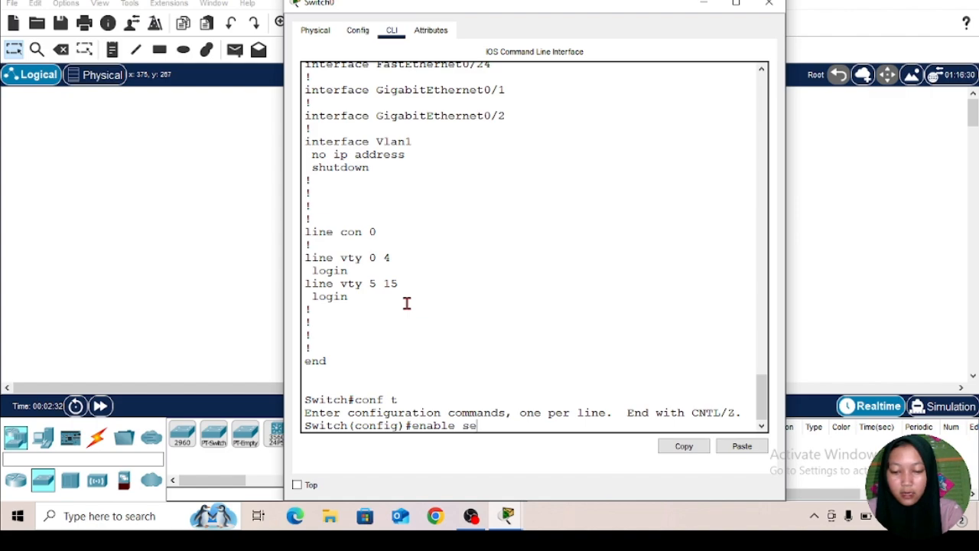
text(cret)
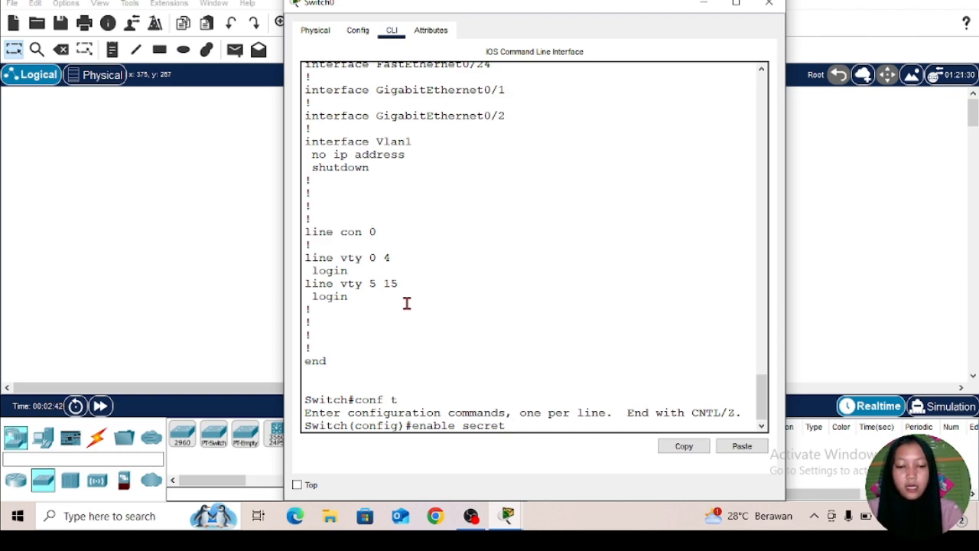
text(s)
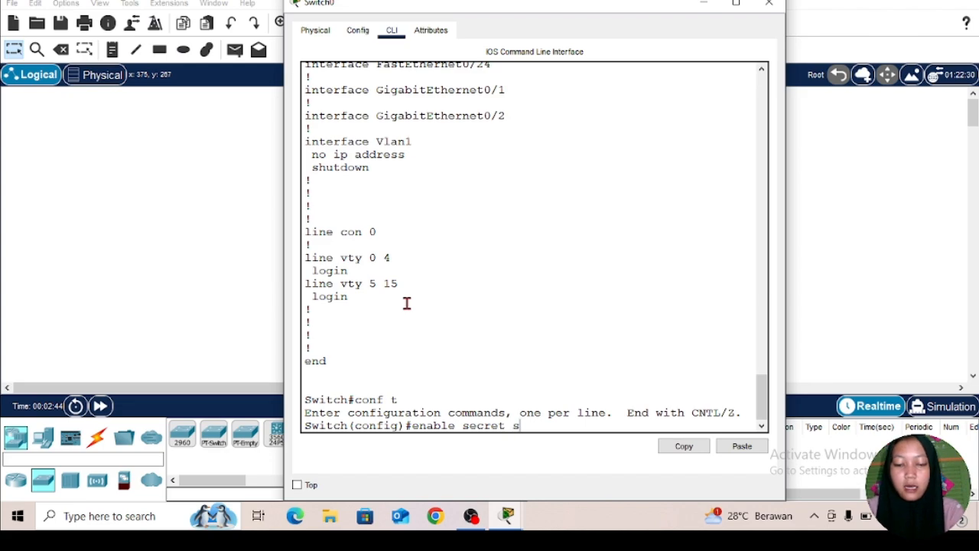
text(pecial)
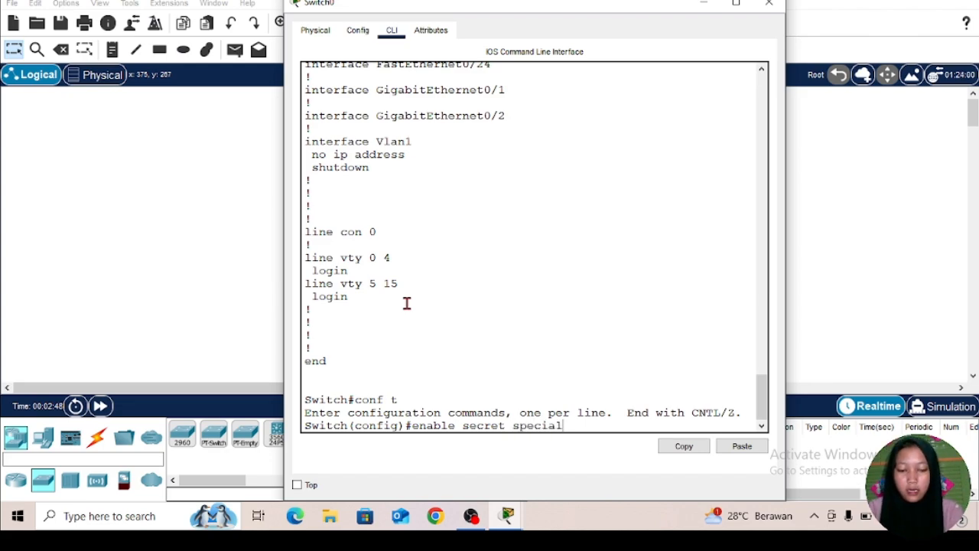
key(Return)
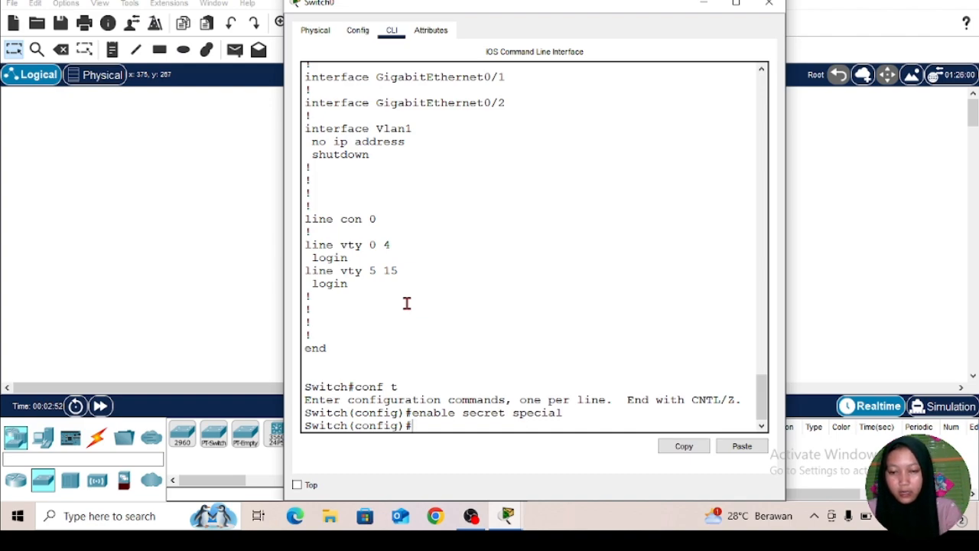
Step: Leave global configuration mode with ex and log out of the console with another ex
text(ex)
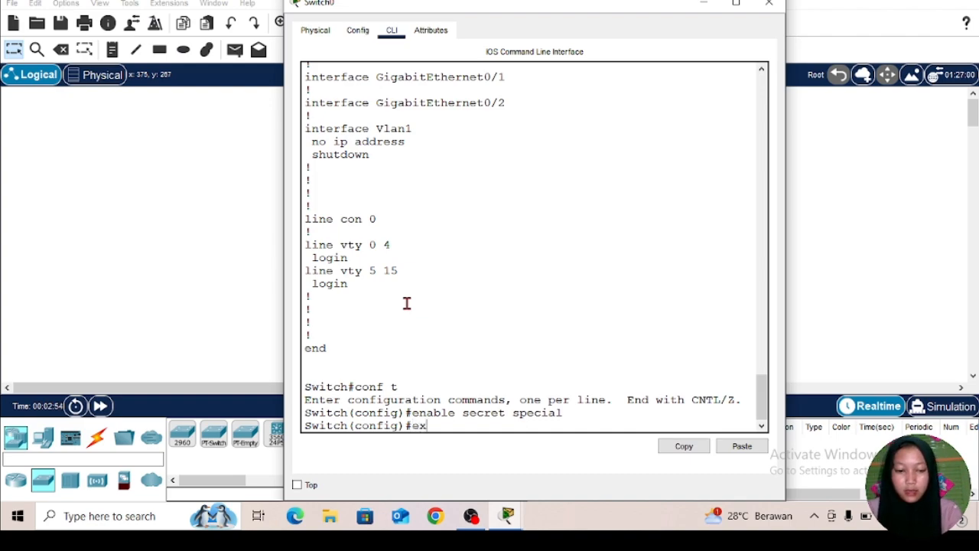
key(Return)
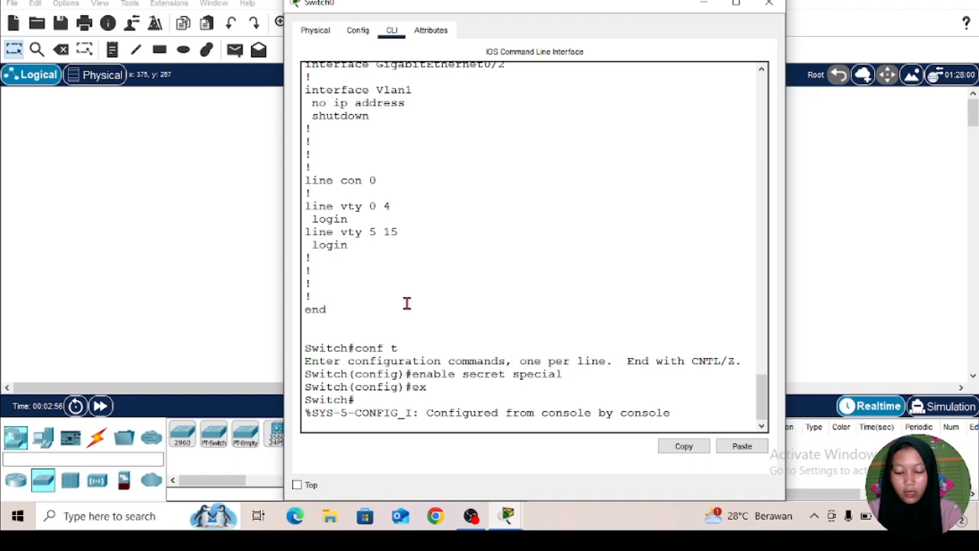
key(Return)
text(ex)
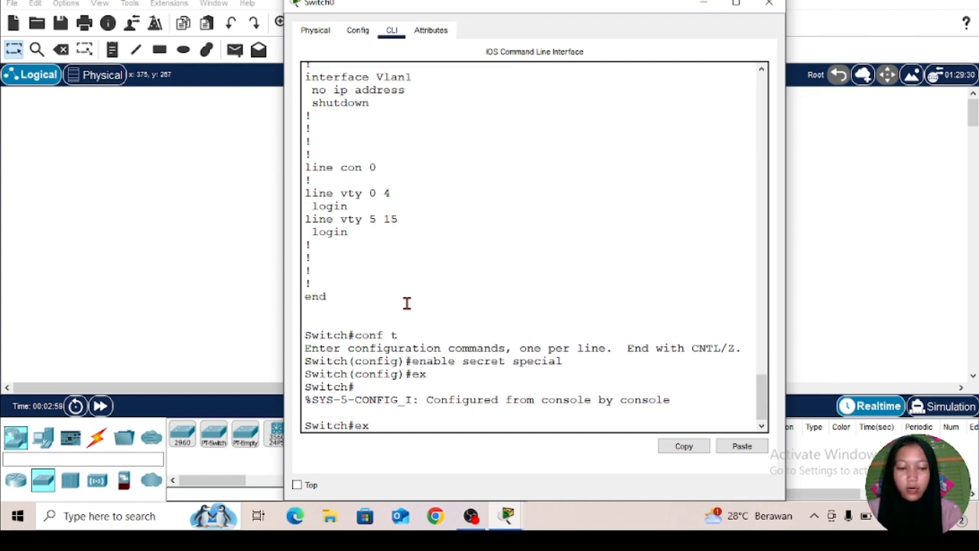
key(Return)
key(Return)
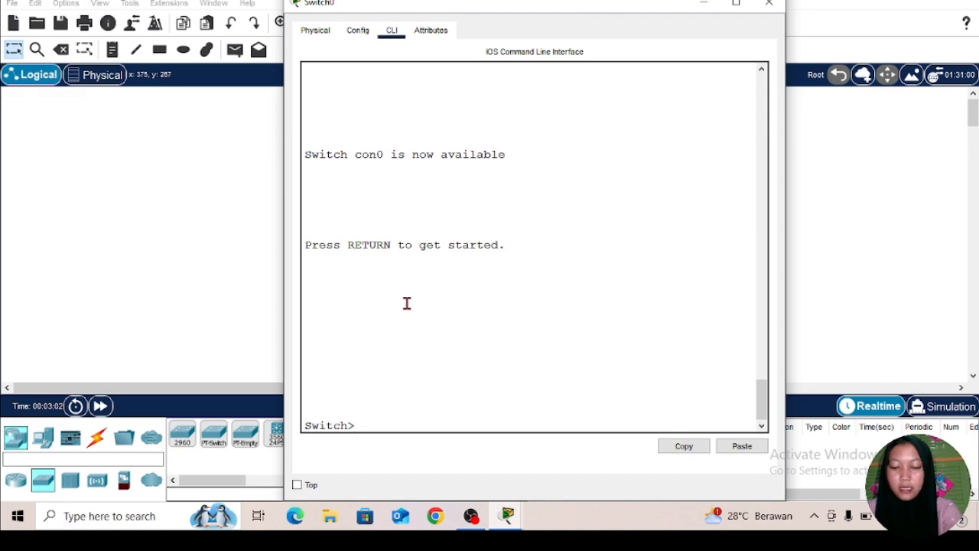
Step: Restart the console session and return to privileged mode with enable, supplying the enable secret password
text(enable)
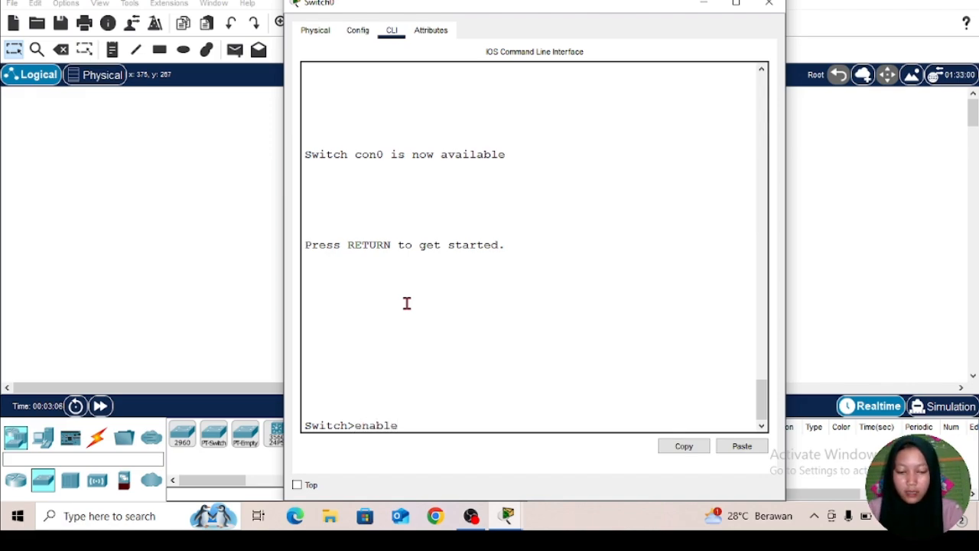
key(Return)
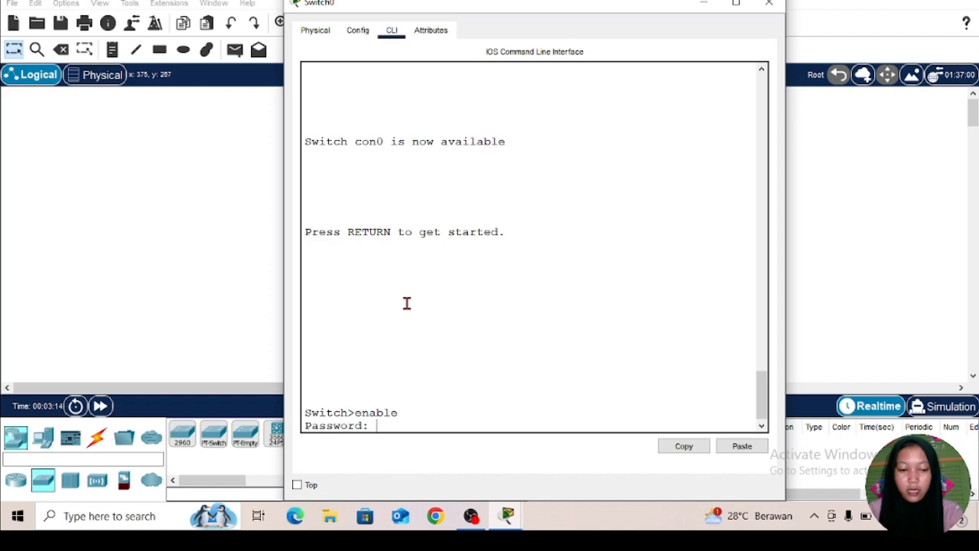
key(Return)
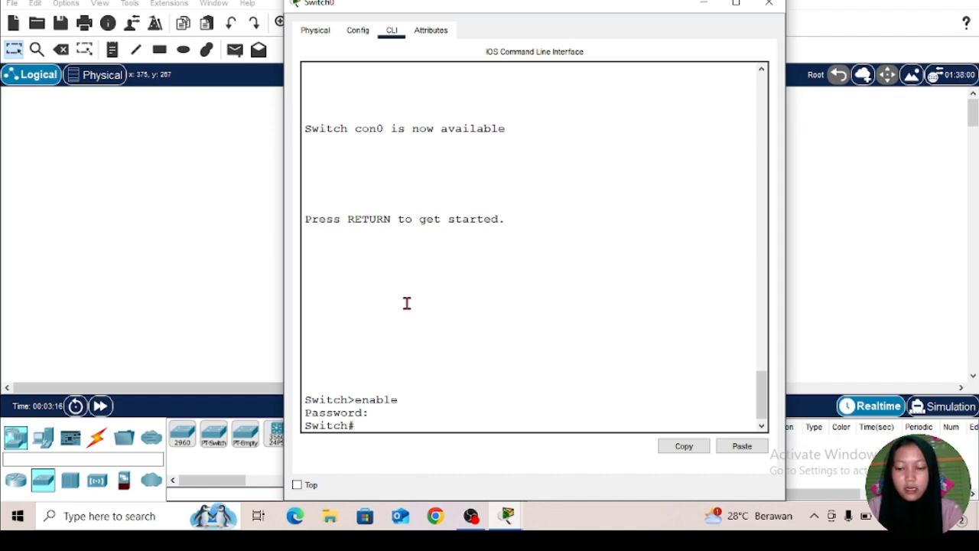
Step: Display the running configuration with show run and compare how the enable secret and enable password are stored
text(show)
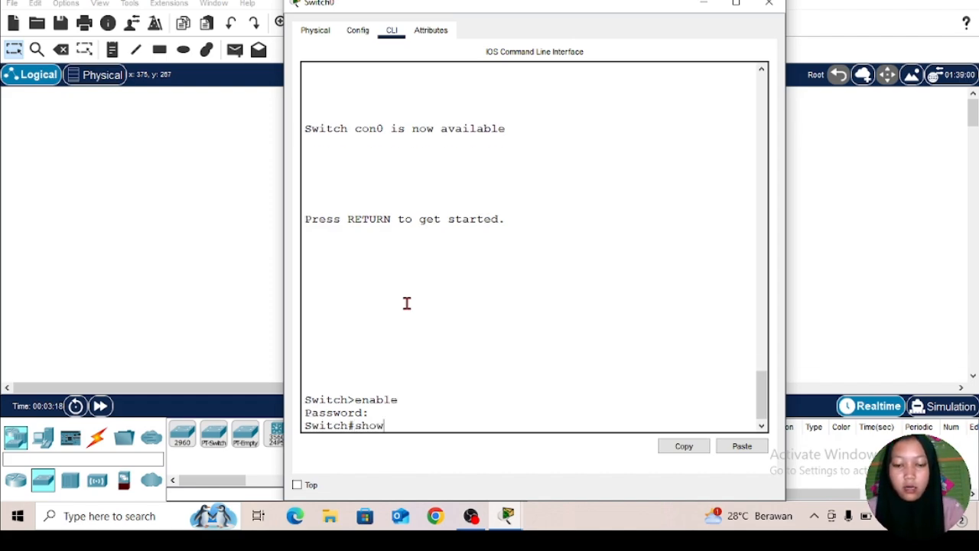
text( run)
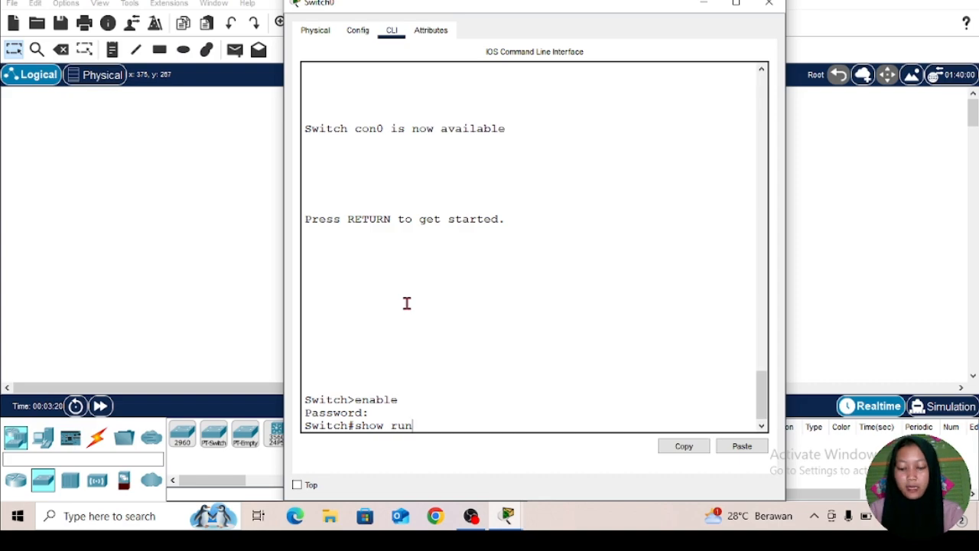
key(Return)
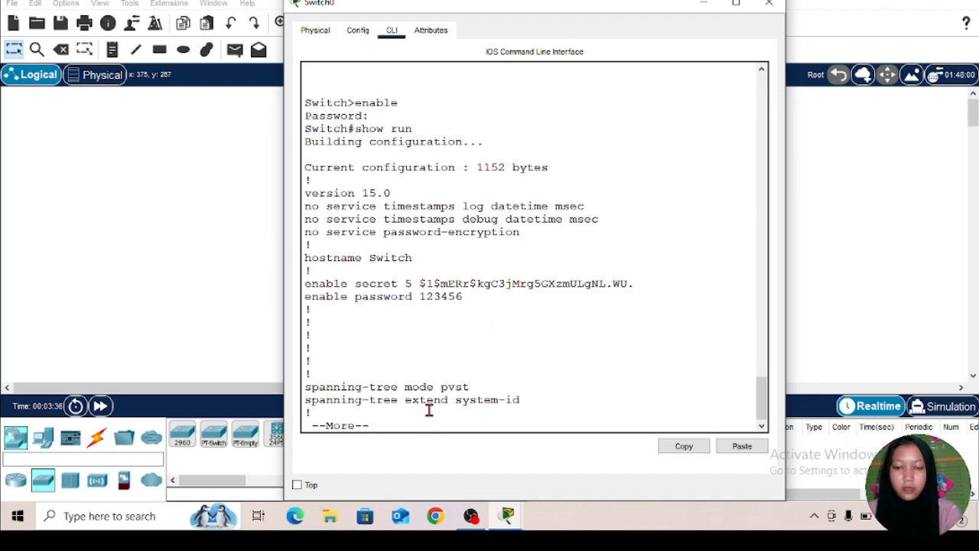
key(space)
key(space)
key(space)
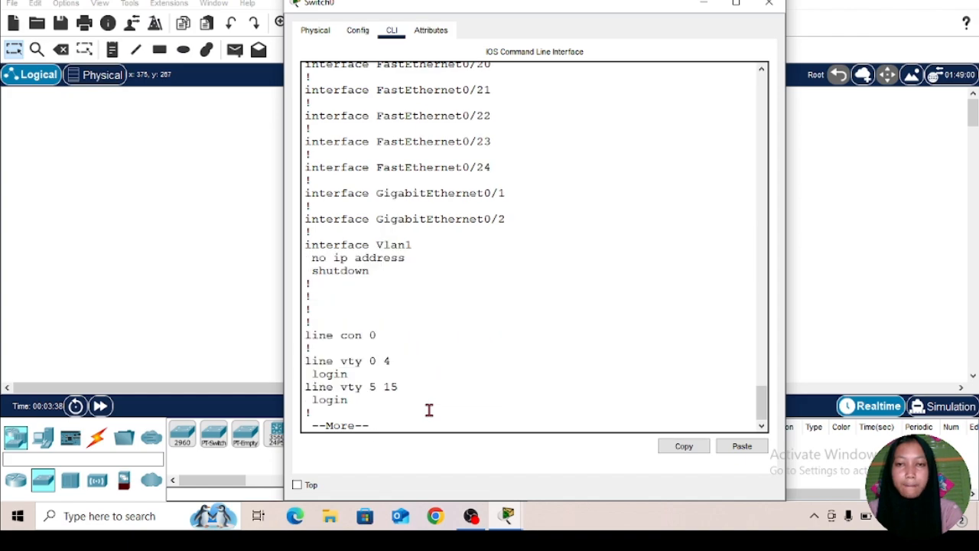
key(space)
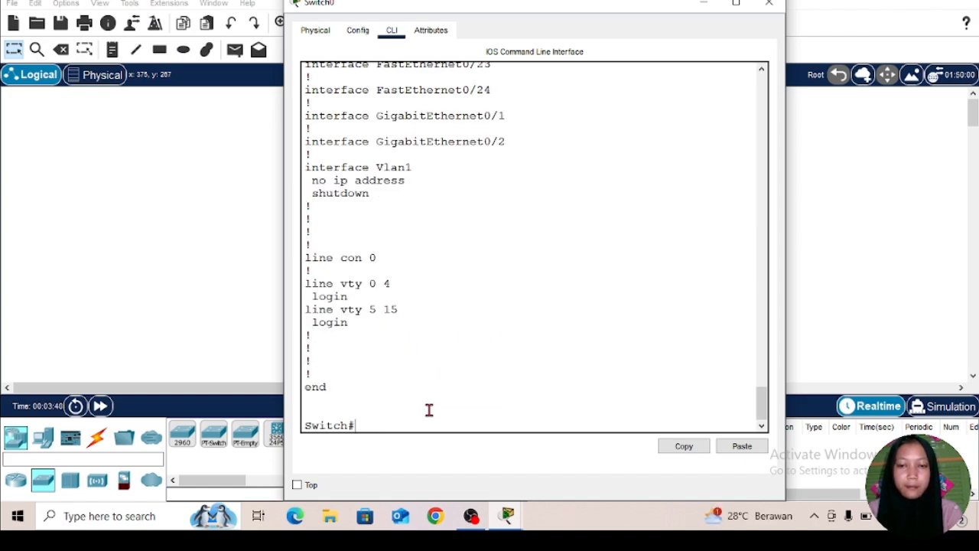
Step: Enter global configuration mode with conf t and turn on encryption of plain-text passwords with service password-encryption
text(c)
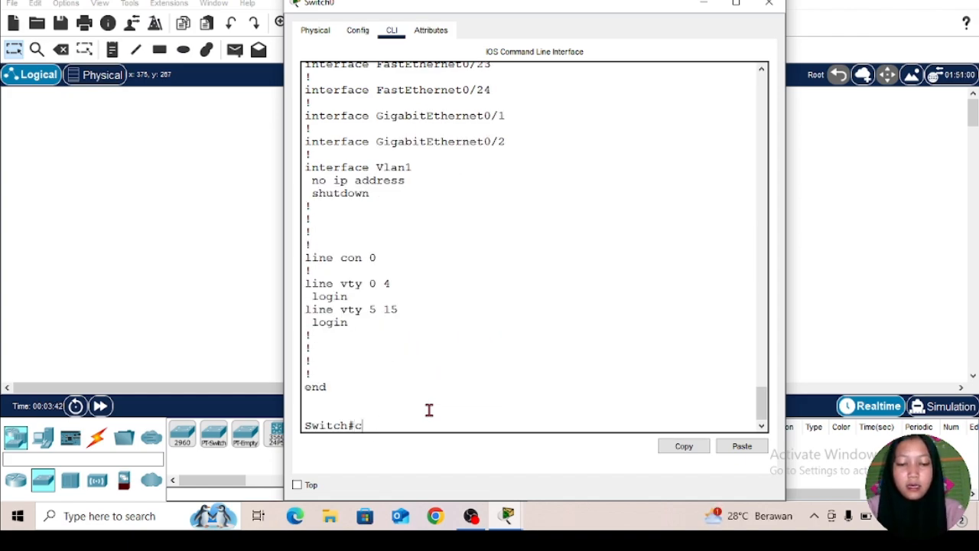
text(onf t)
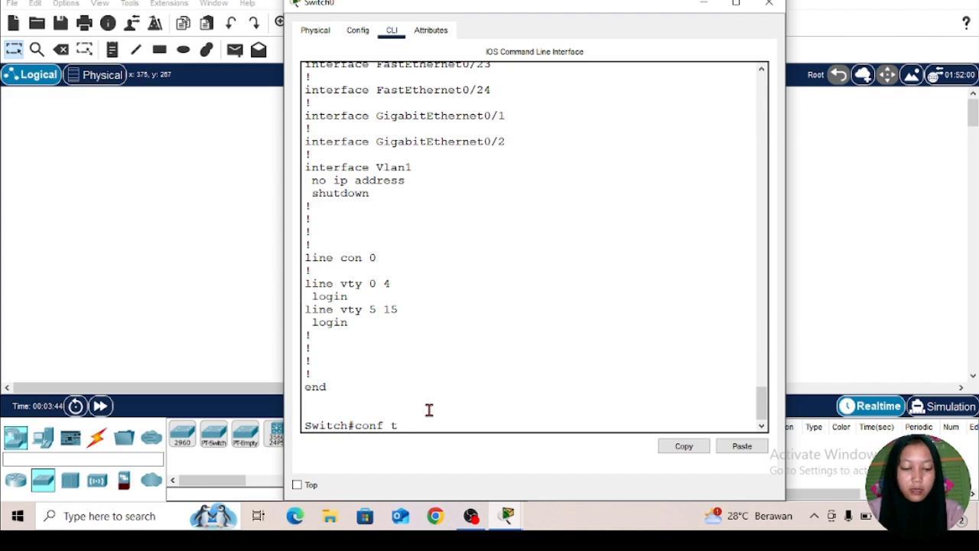
key(Return)
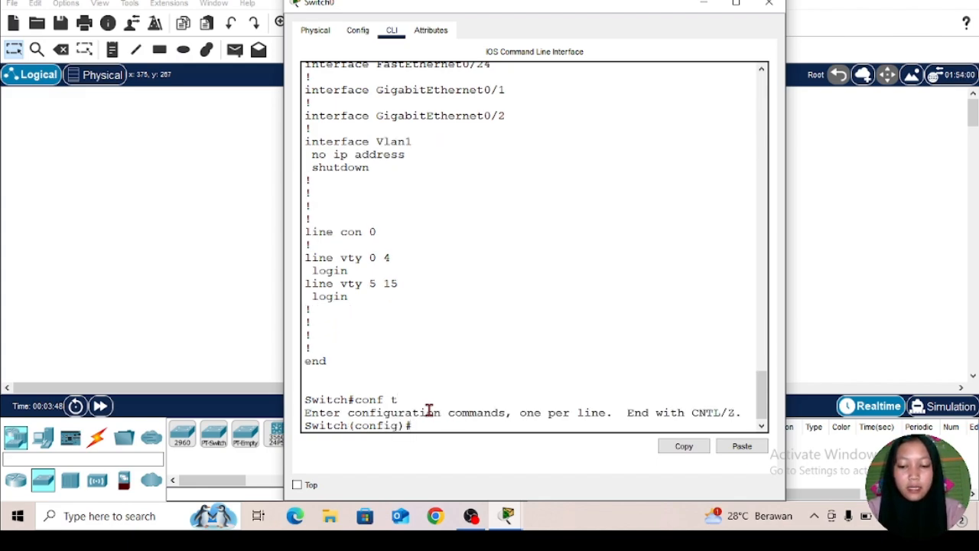
text(service)
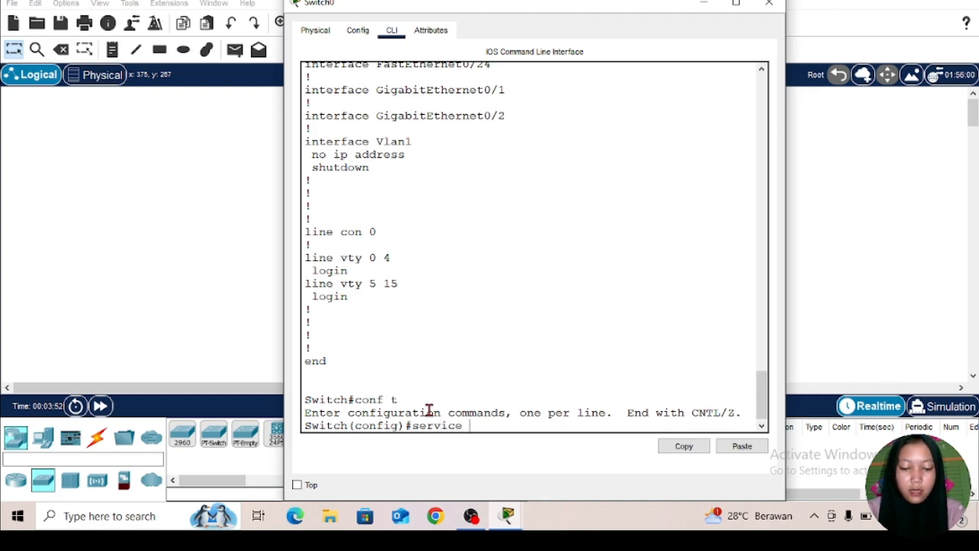
text( passw)
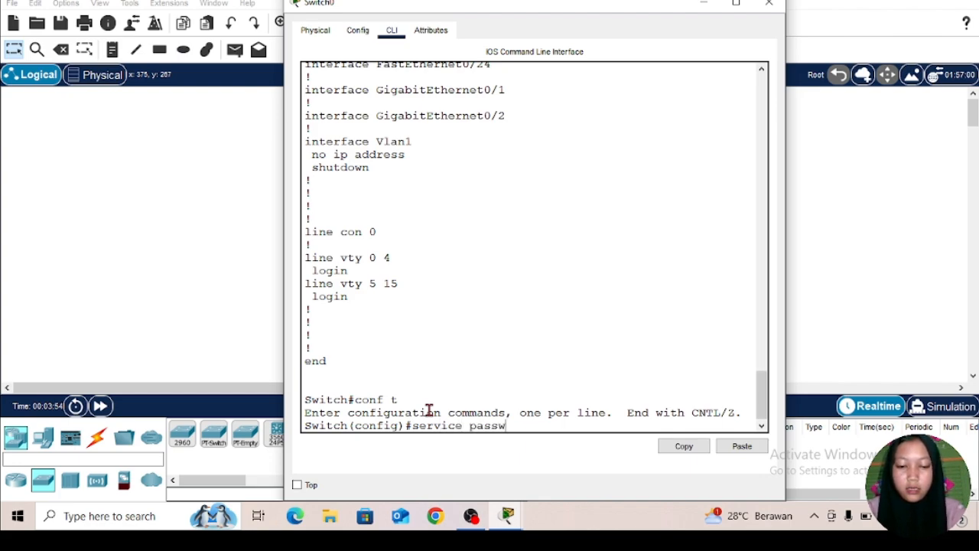
text(ord)
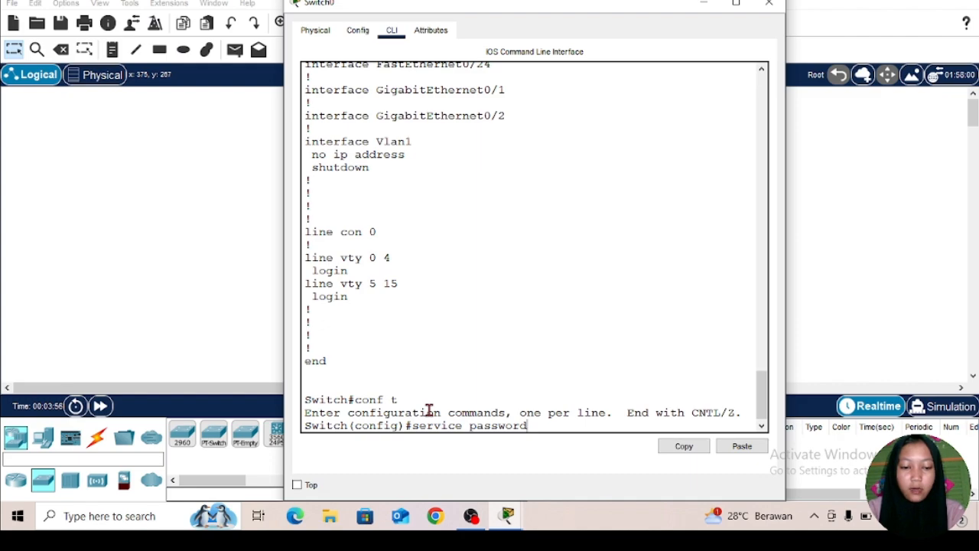
text(-en)
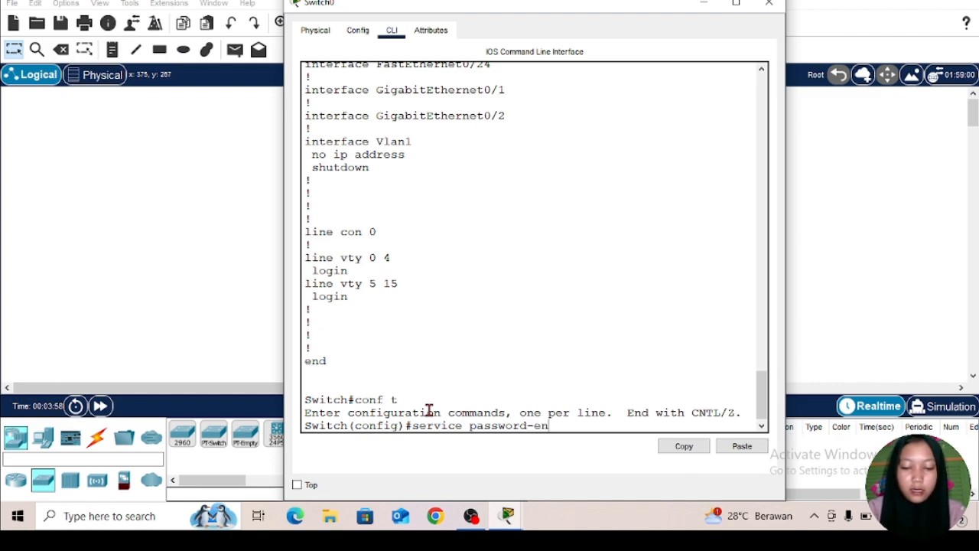
text(cry)
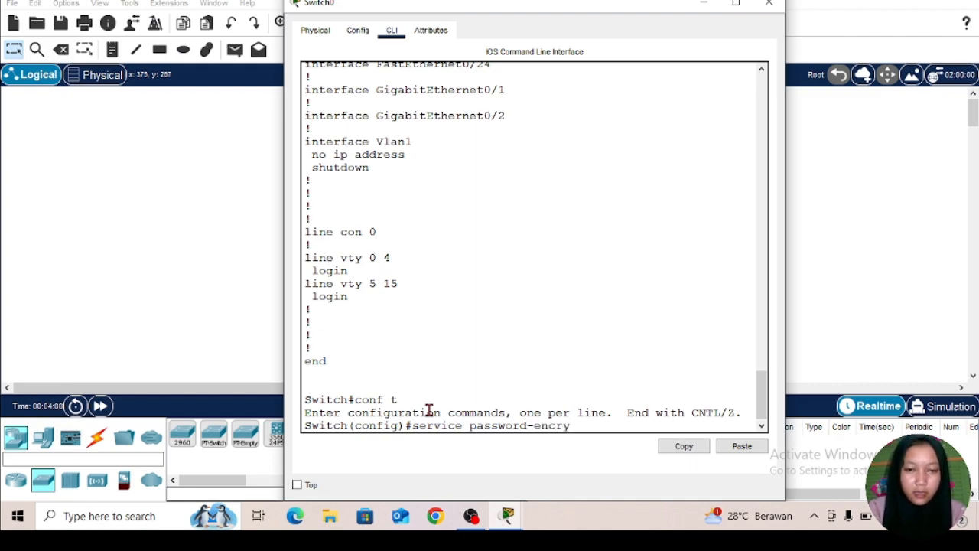
text(p)
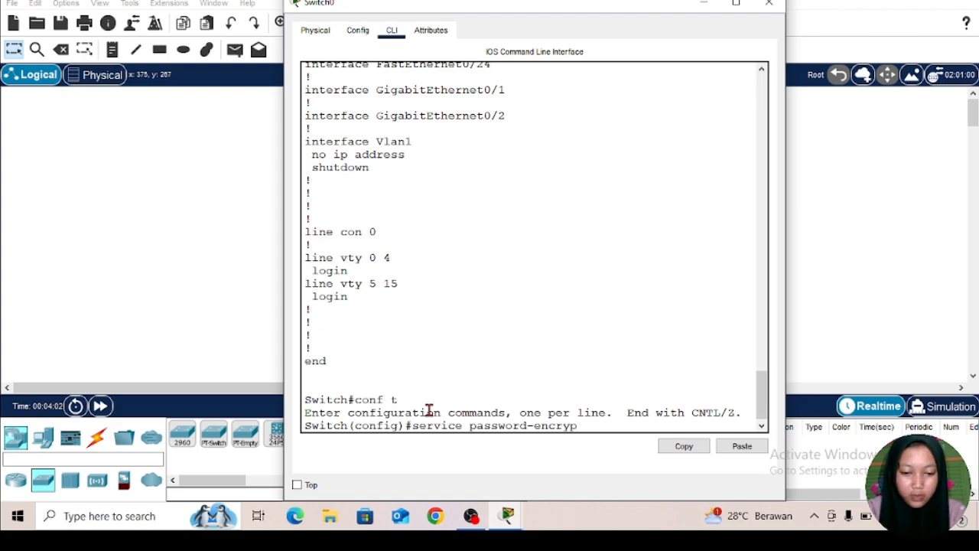
text(tion)
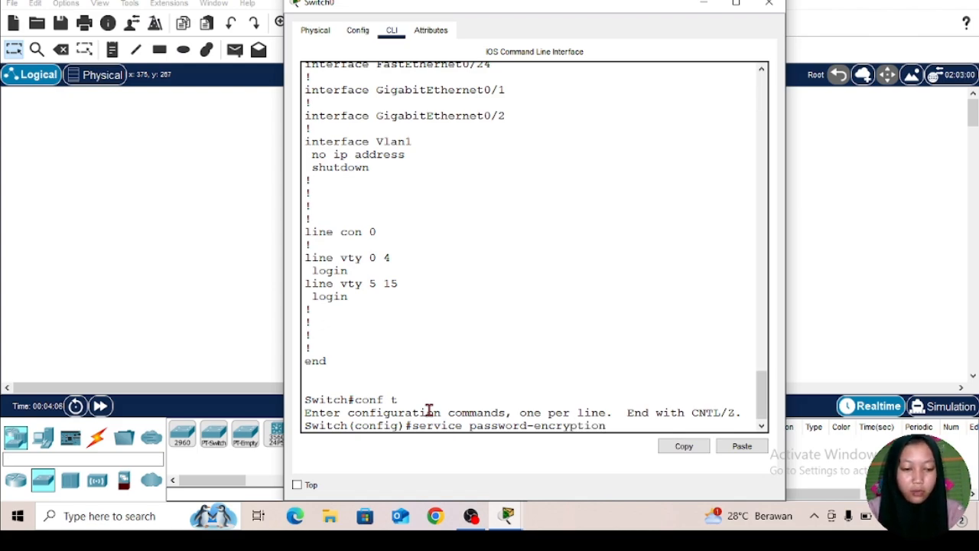
key(Return)
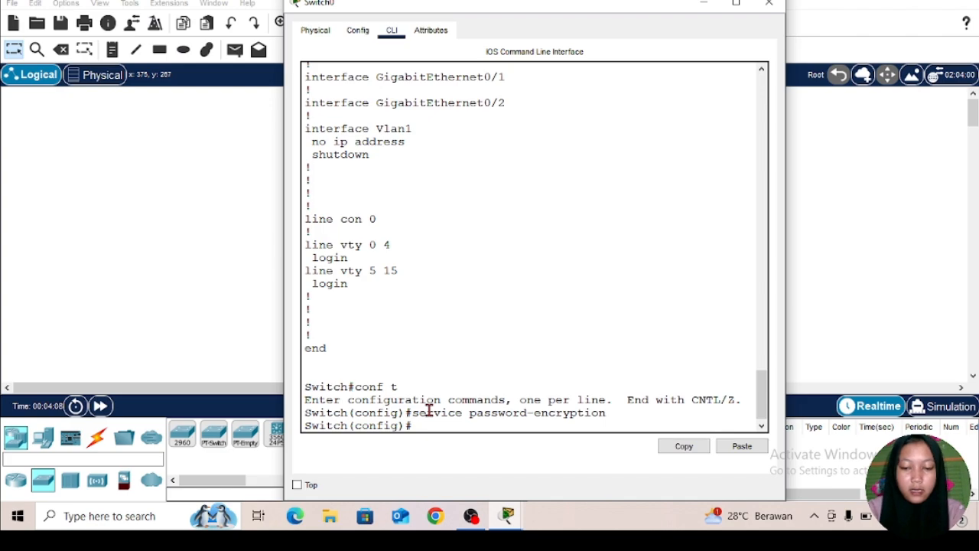
Step: Leave global configuration mode with ex and log out of the switch console with exit
text(ex)
key(Return)
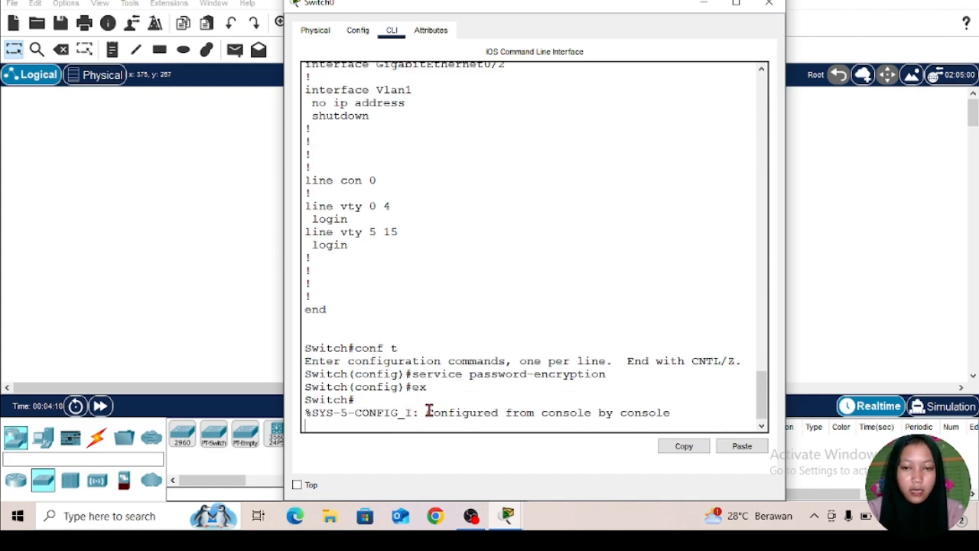
key(Return)
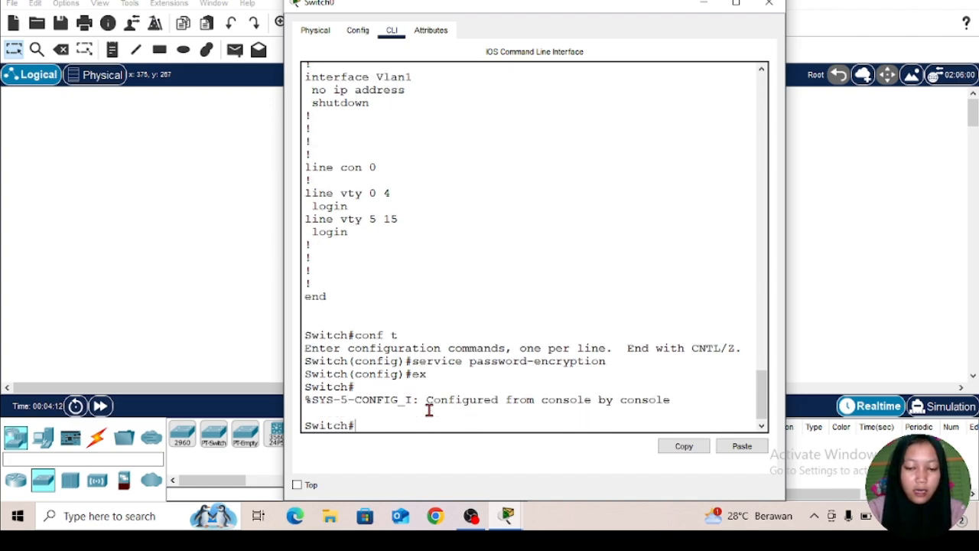
text(ex)
text(it)
key(Return)
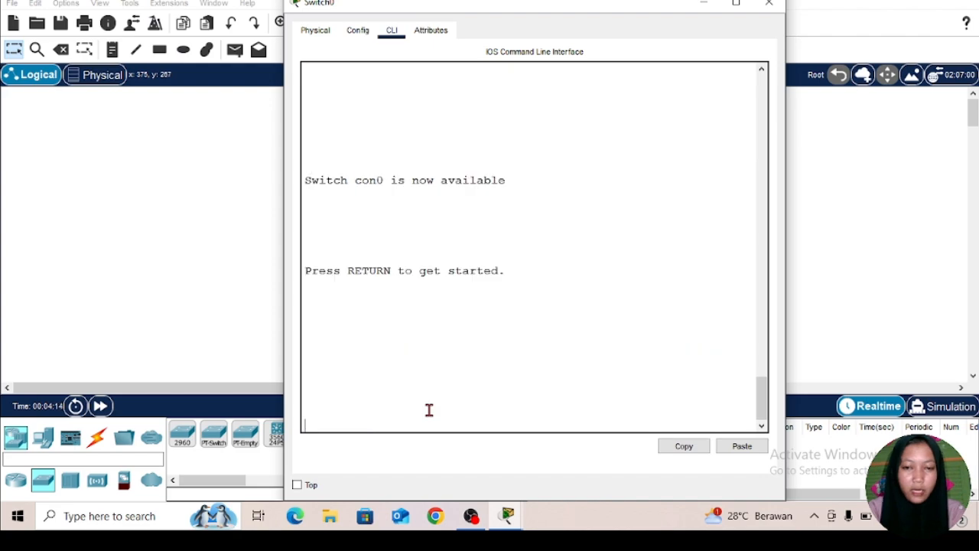
Step: Start a new console session and enter privileged mode with enable, supplying the enable secret password
key(Return)
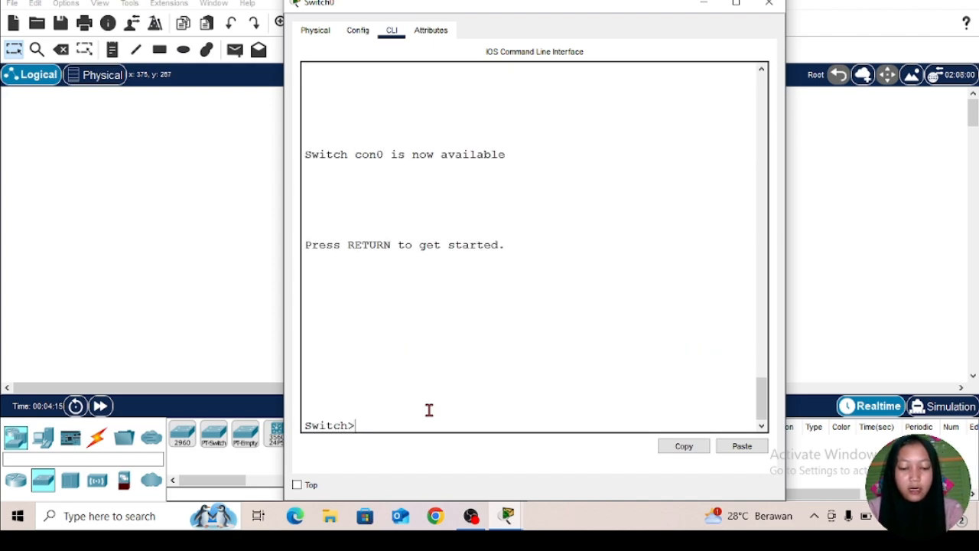
text(enable)
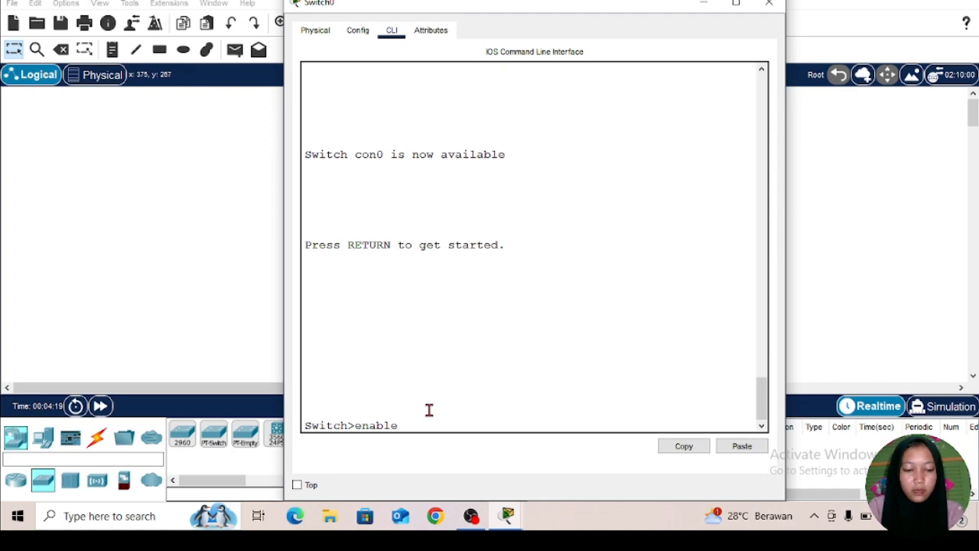
key(Return)
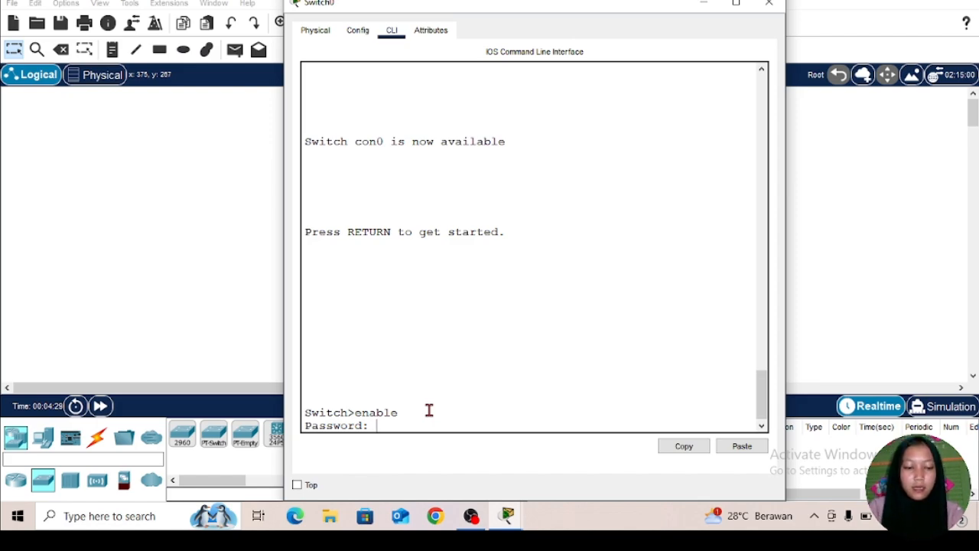
key(Return)
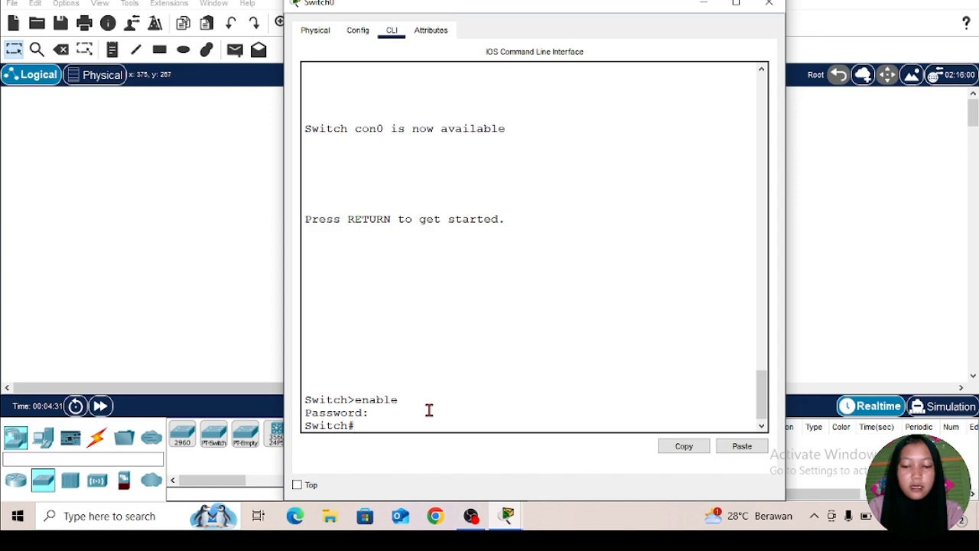
Step: Display the running configuration with show run to check how the enable password is stored
text(show )
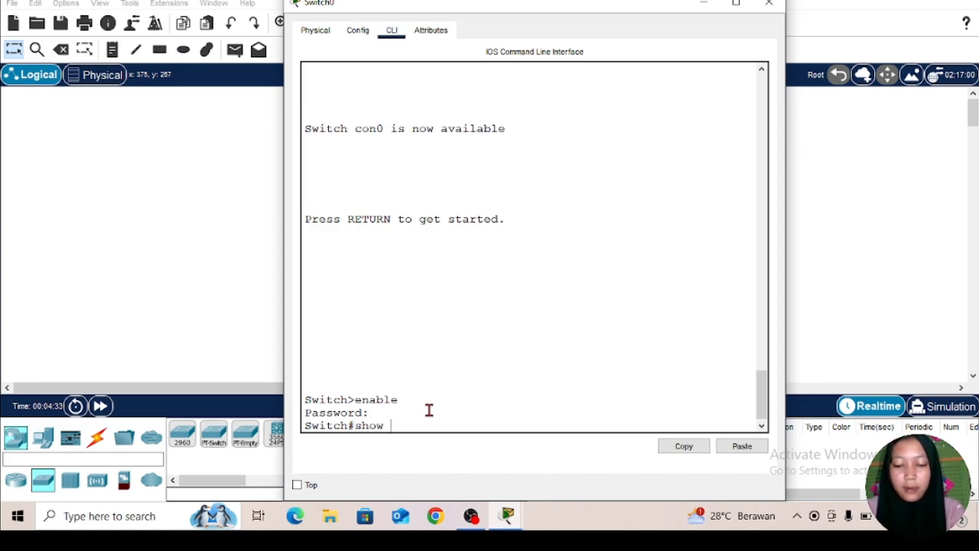
text(run)
key(Return)
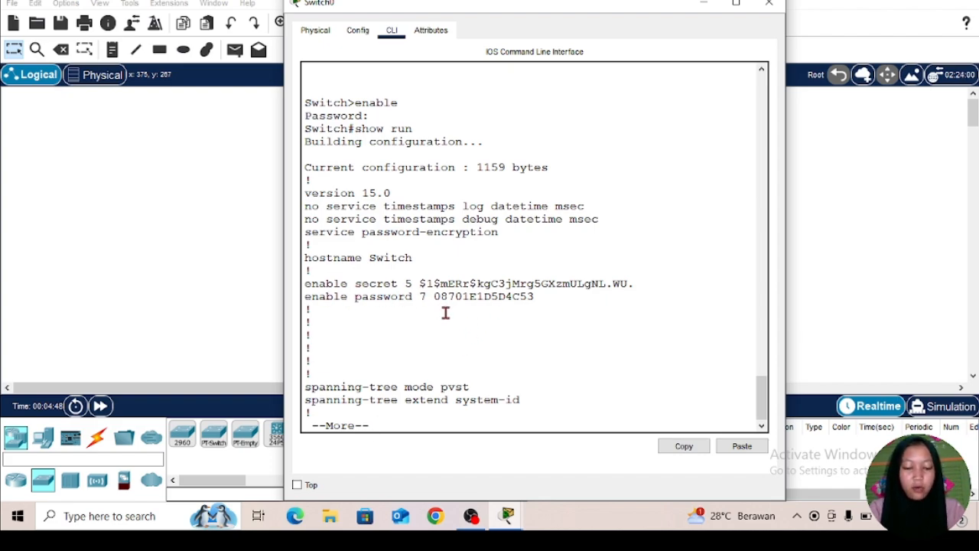
Step: Copy the type 7 encrypted string of the enable password from the running configuration and switch to Chrome
drag(434, 297, 538, 298)
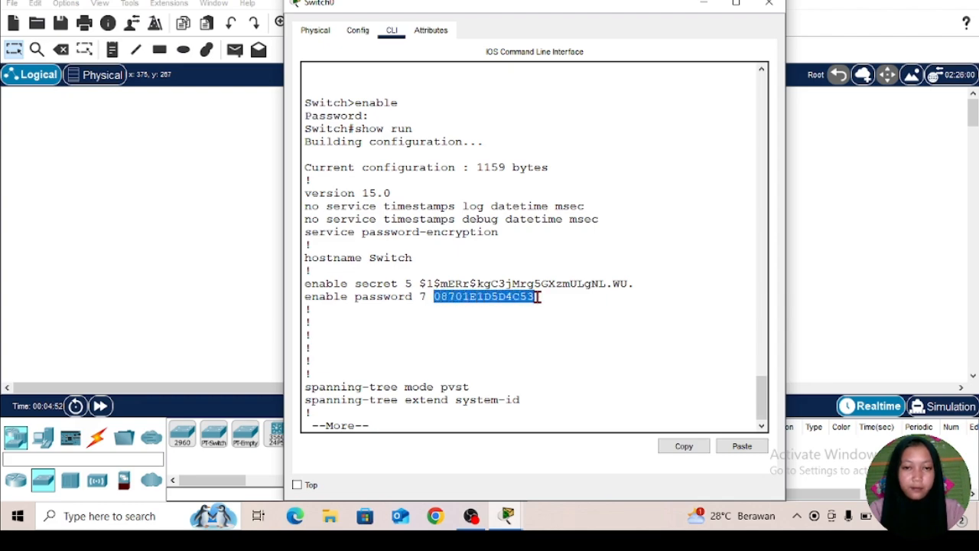
right_click(538, 297)
click(548, 306)
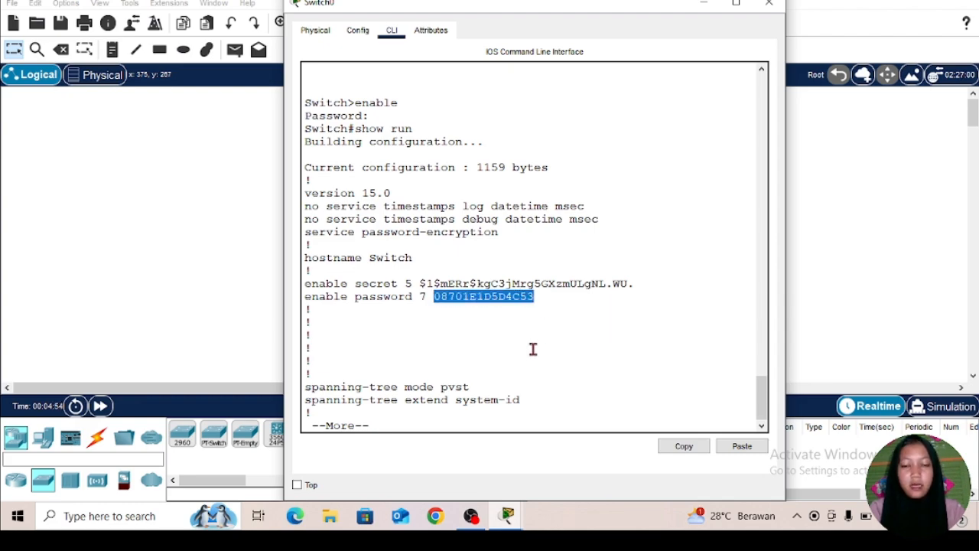
click(436, 516)
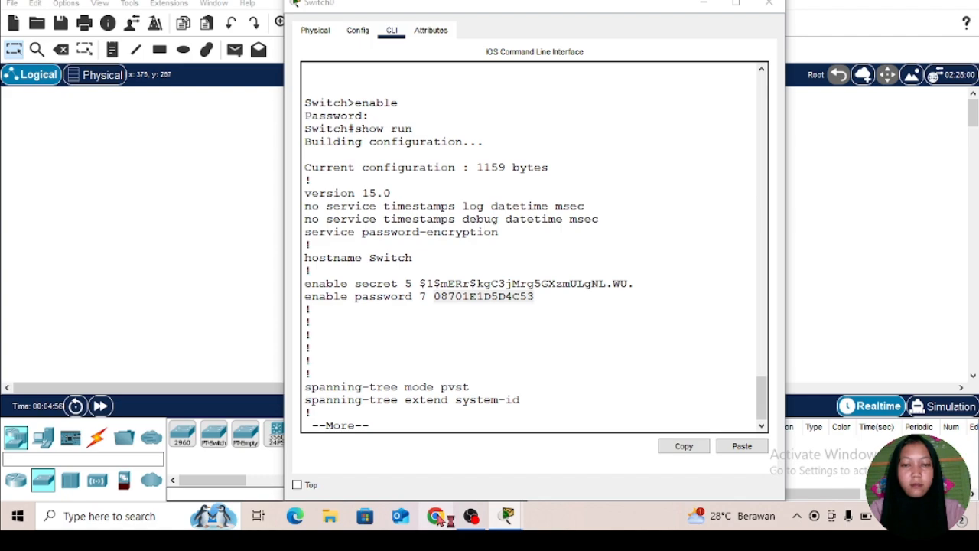
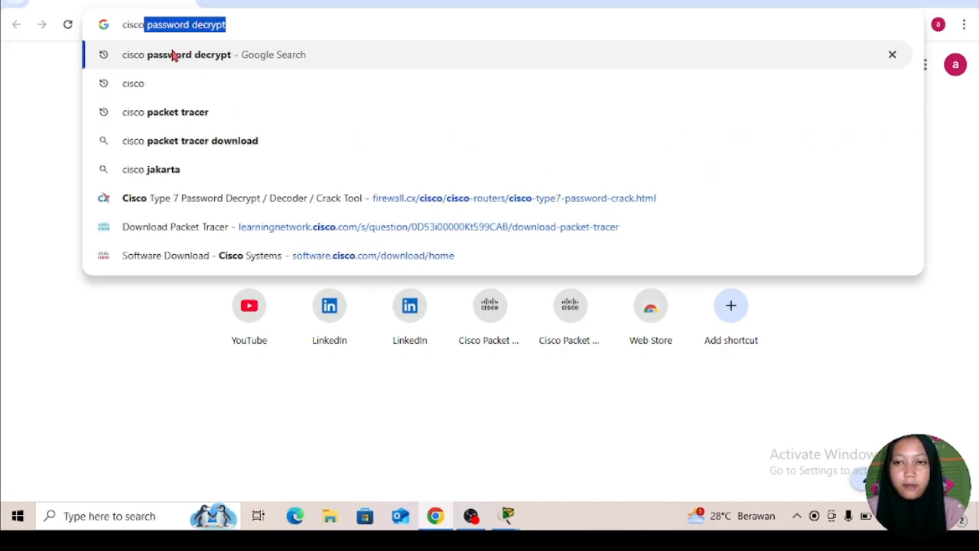
Step: Search Google for "cisco password decrypt" to find a decryption tool for the type 7 string
text(p)
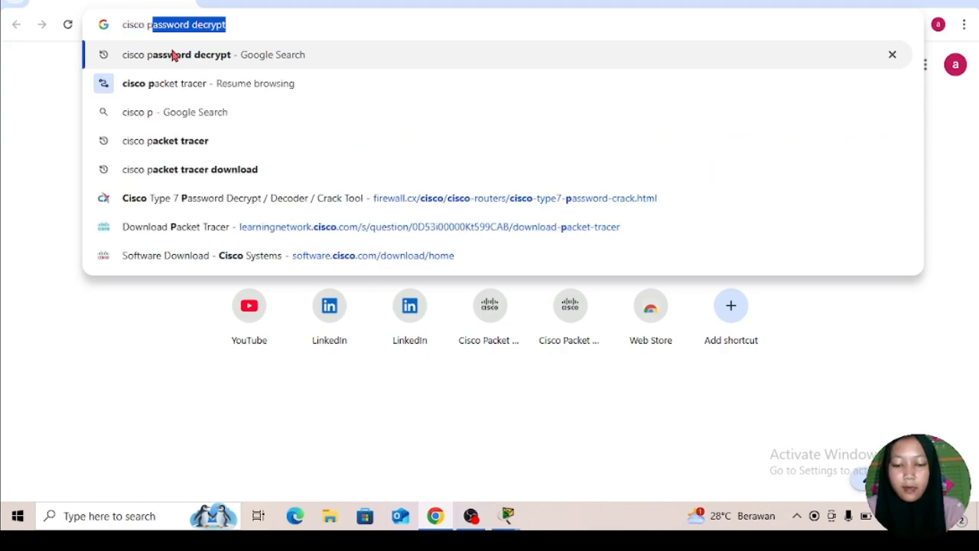
text(assword)
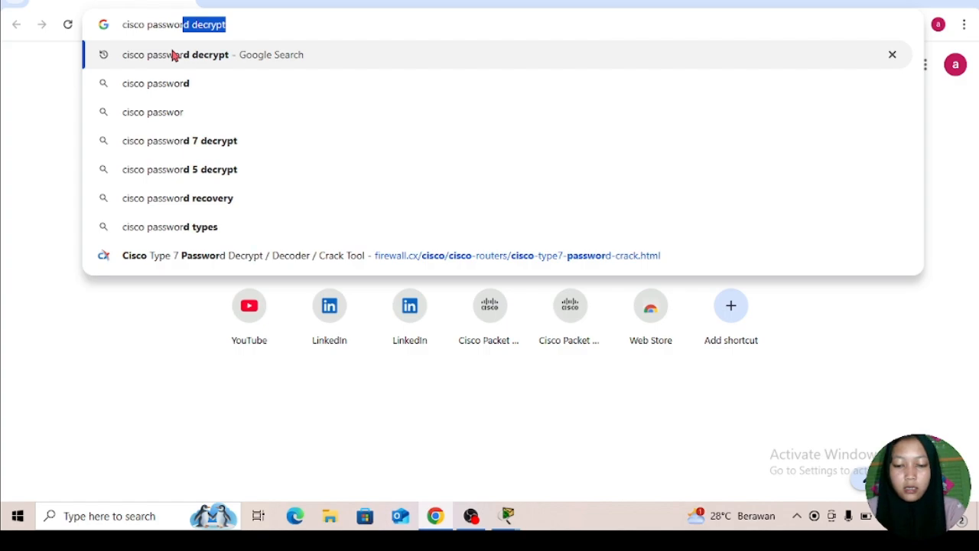
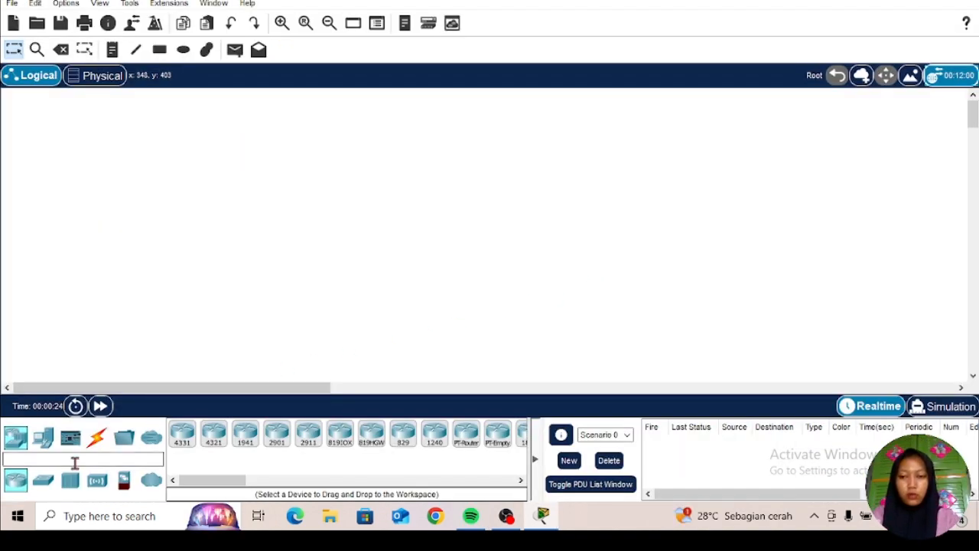
Step: Place a 2811 router in the empty workspace and a 2960 switch below and to the left of it
click(306, 480)
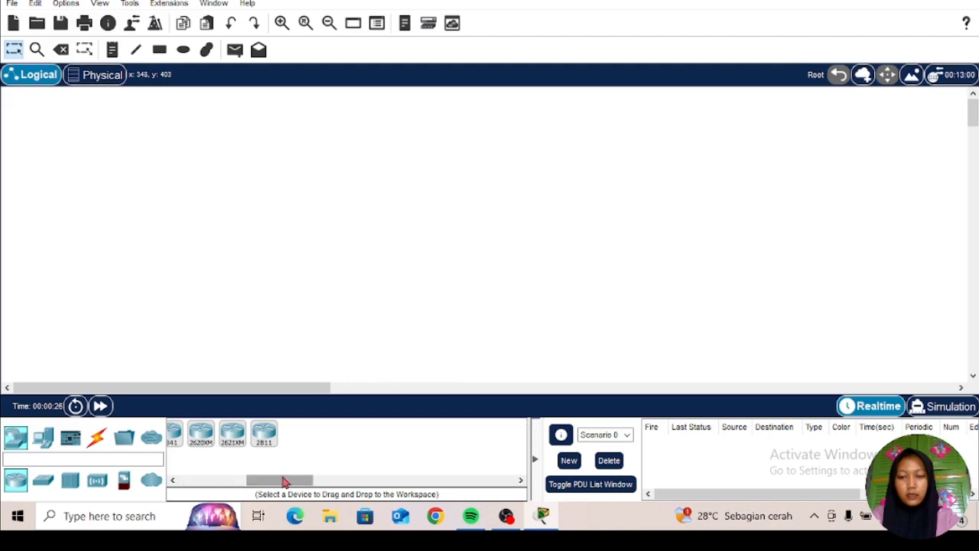
drag(264, 433, 366, 201)
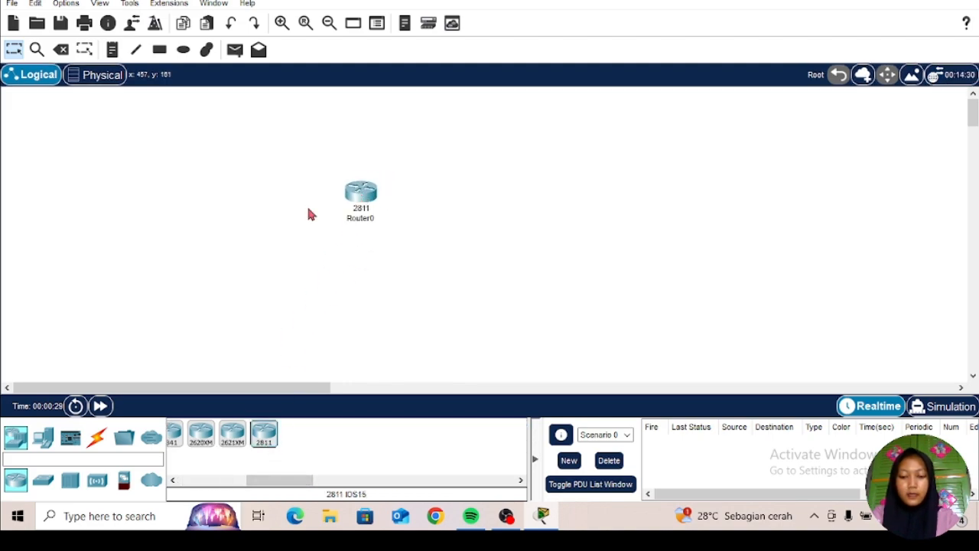
click(42, 479)
click(180, 438)
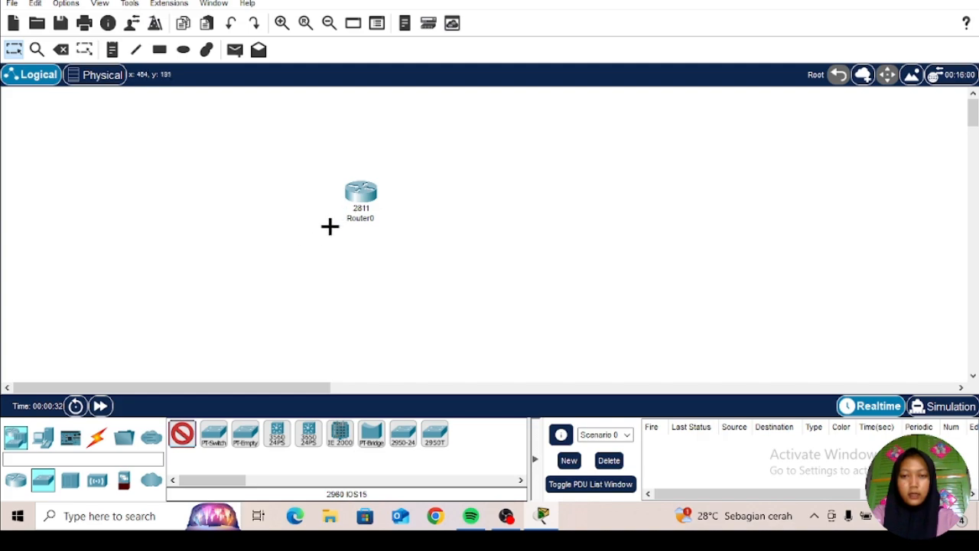
click(279, 268)
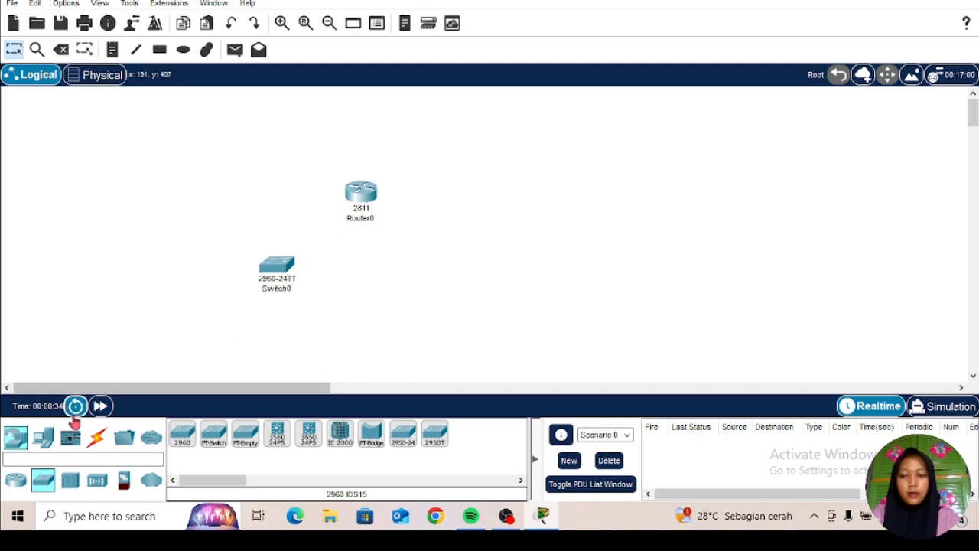
Step: Add three PCs, two below the switch and one to the right of the router, and nudge the router slightly upward
click(43, 436)
click(182, 434)
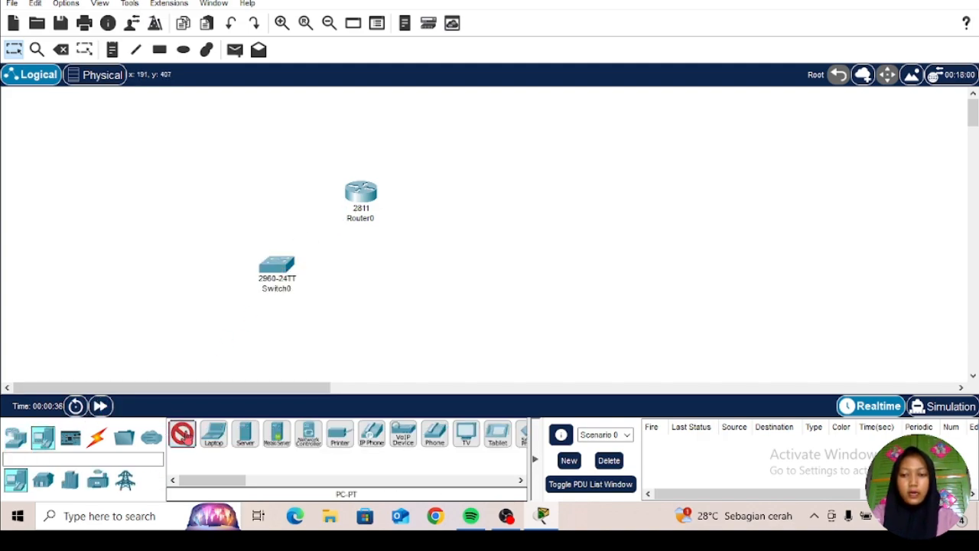
click(199, 356)
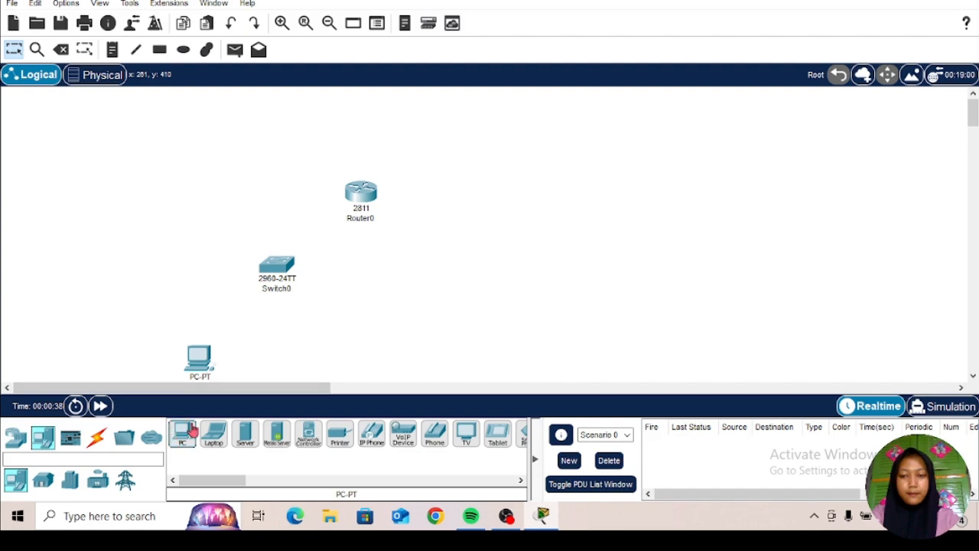
click(192, 433)
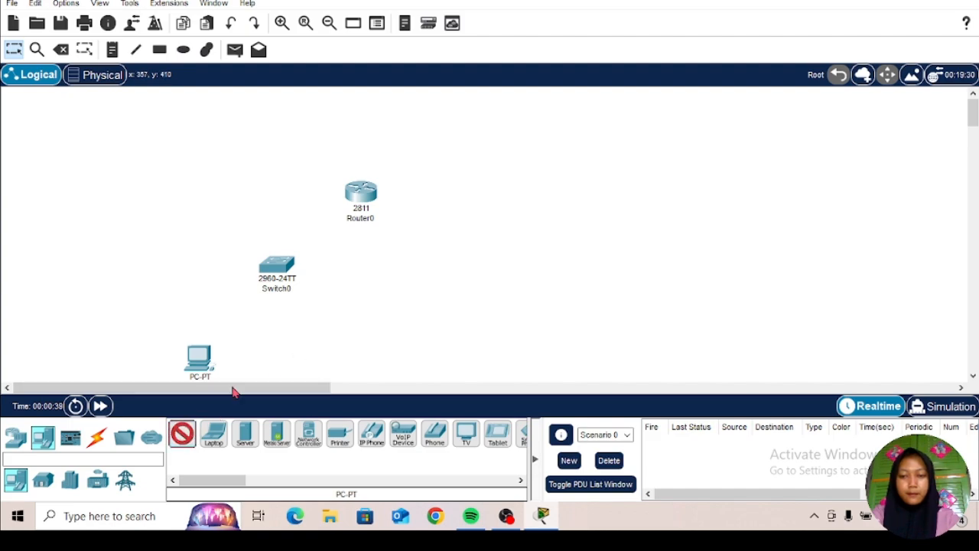
click(284, 358)
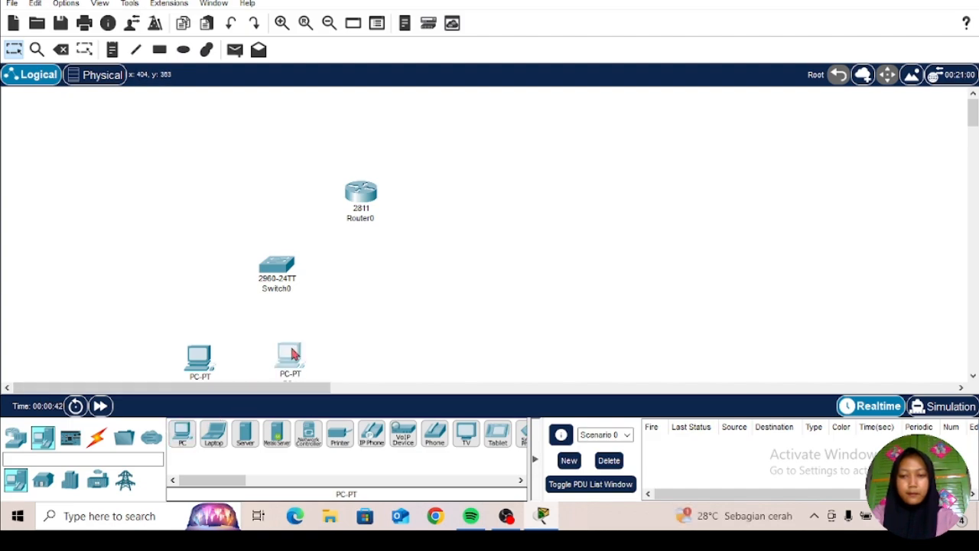
click(188, 436)
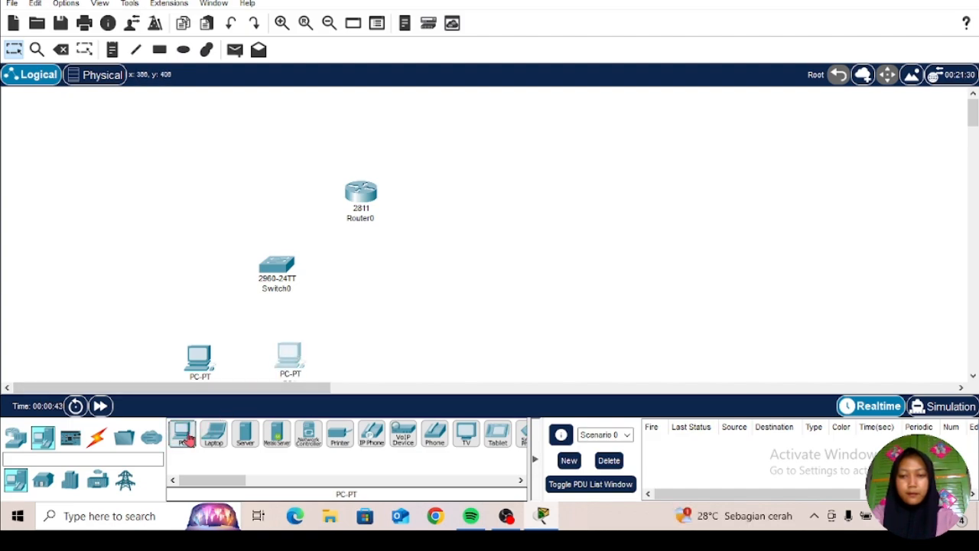
click(489, 153)
drag(380, 192, 383, 178)
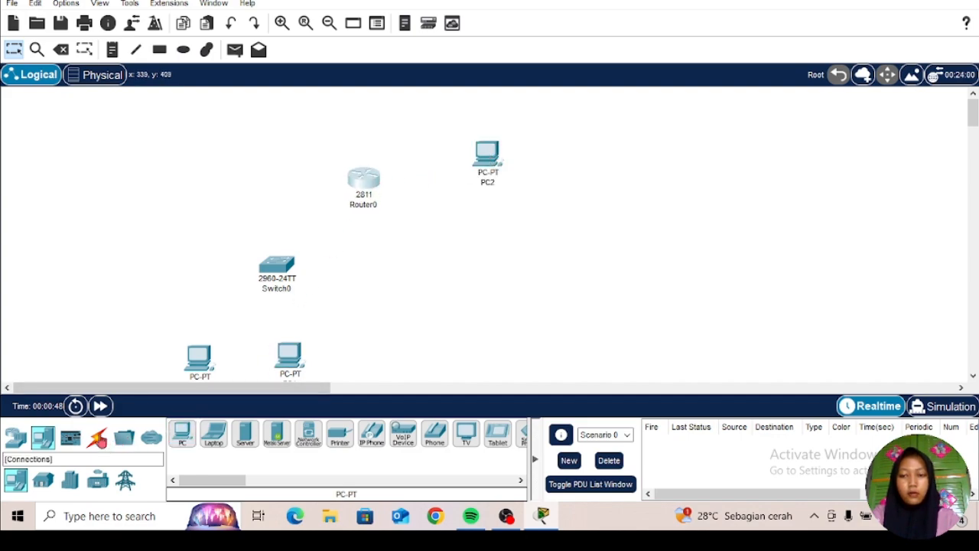
Step: Cable the switch to each of the two PCs below it using the automatic connection type
click(96, 436)
click(182, 434)
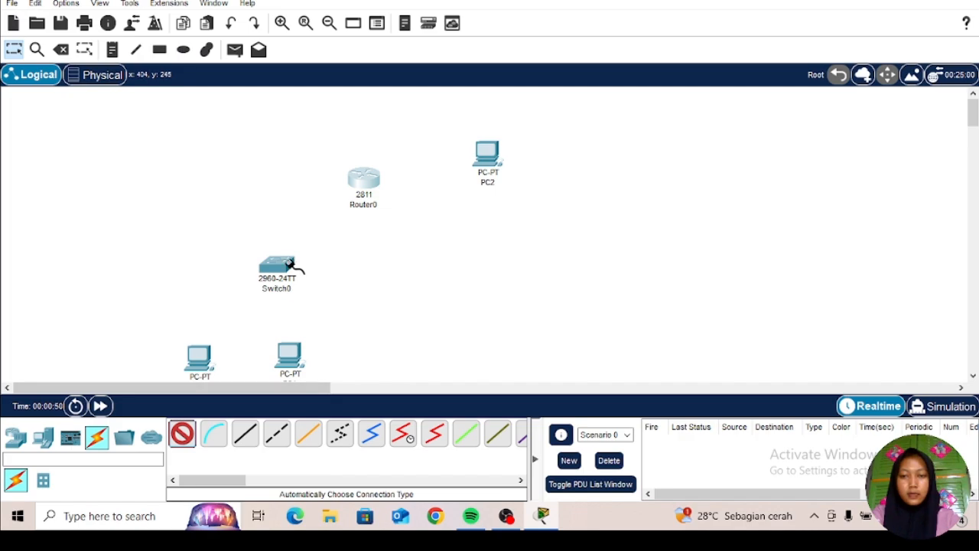
click(260, 294)
click(200, 354)
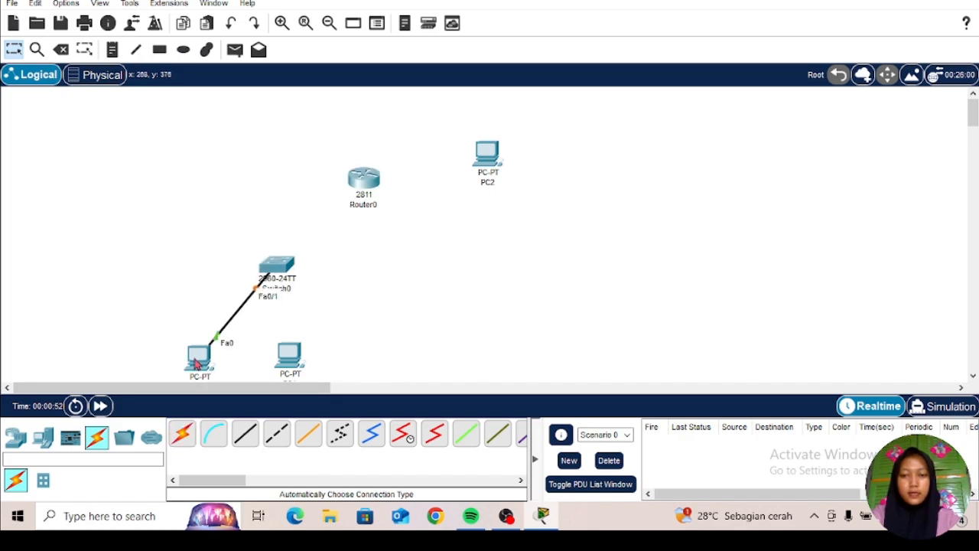
click(278, 267)
click(291, 358)
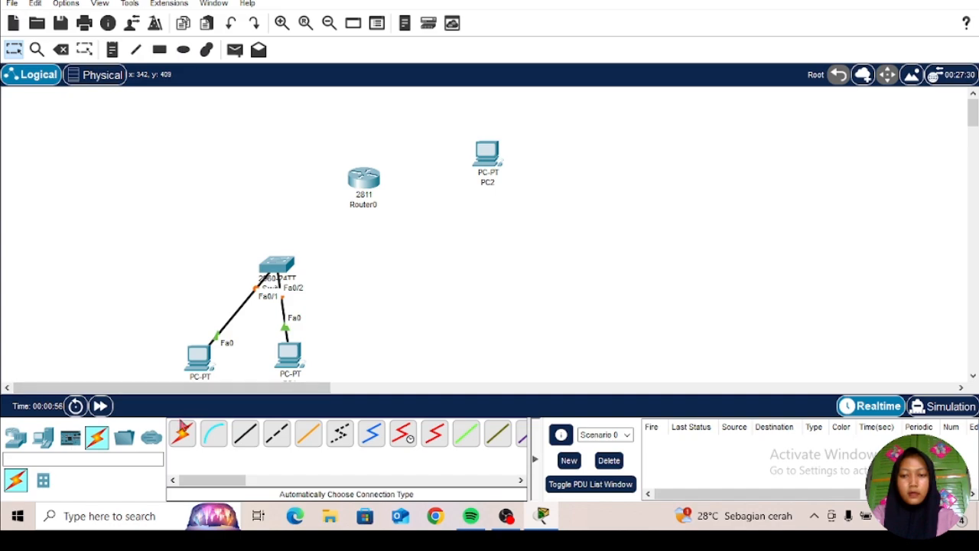
Step: Connect the router to the switch and to PC2 with automatically chosen cables, and shift the switch slightly up and left
click(182, 434)
click(364, 178)
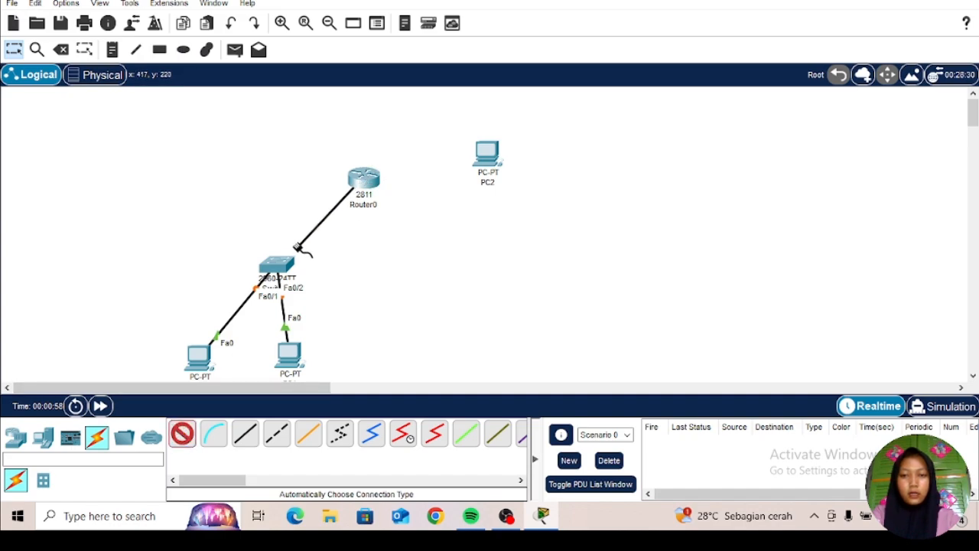
click(281, 261)
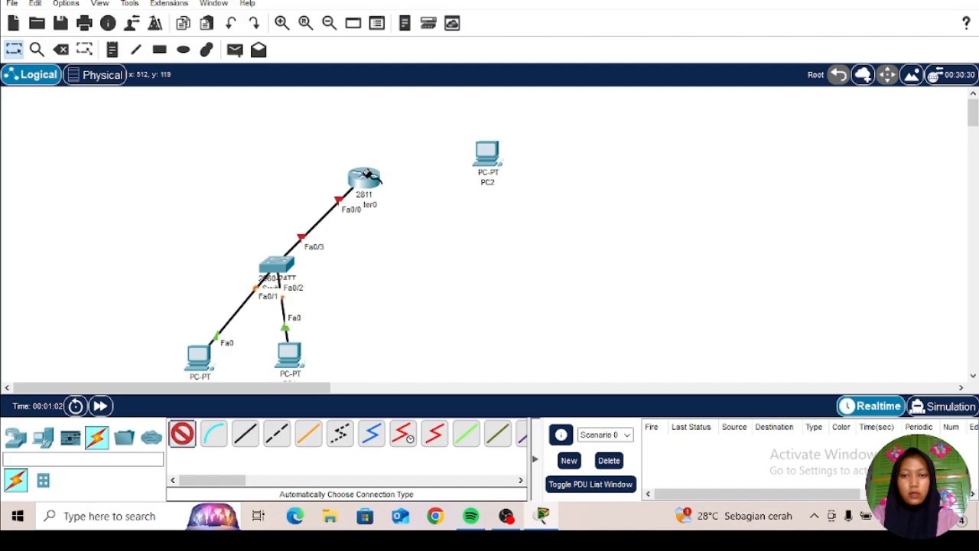
click(369, 175)
click(493, 157)
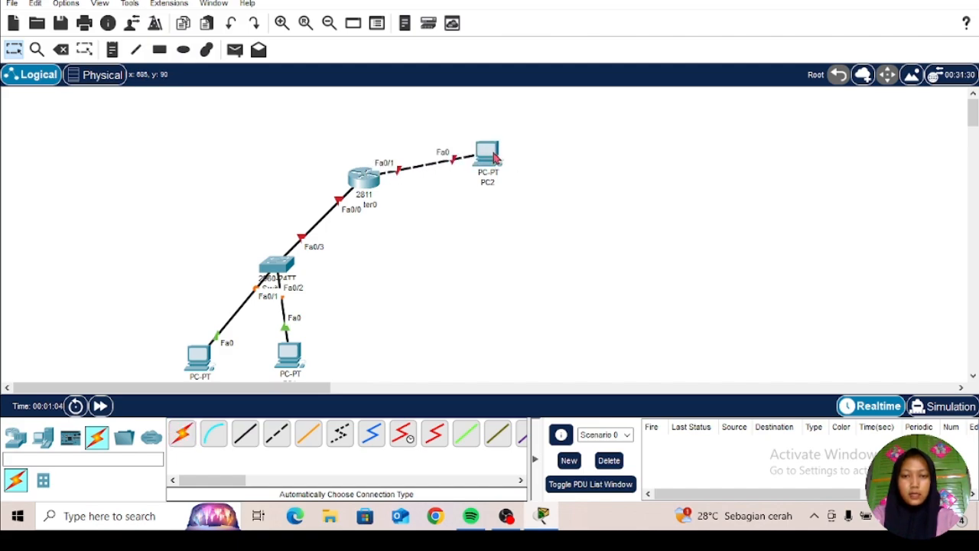
drag(290, 267, 272, 256)
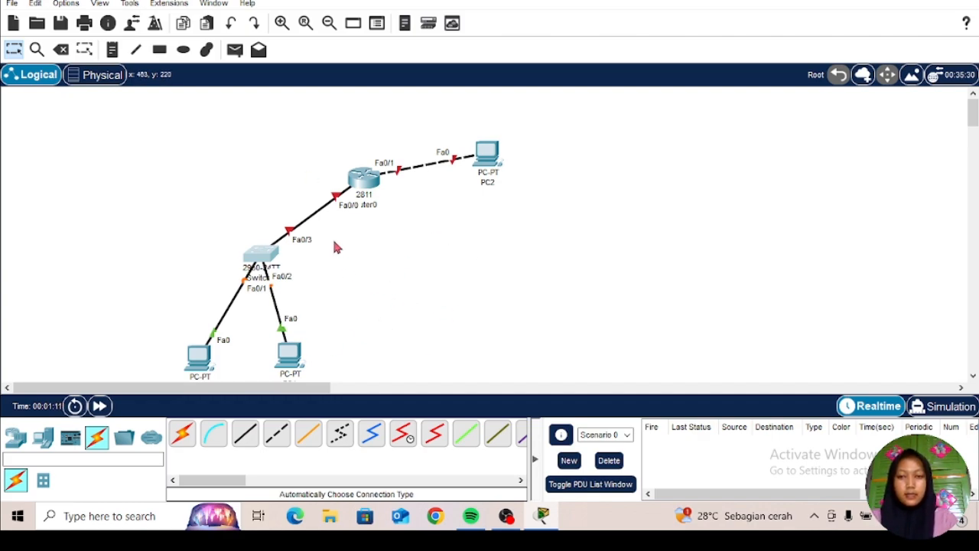
Step: Place a note reading 10.10.10.0/24 just above and to the left of the router
click(112, 50)
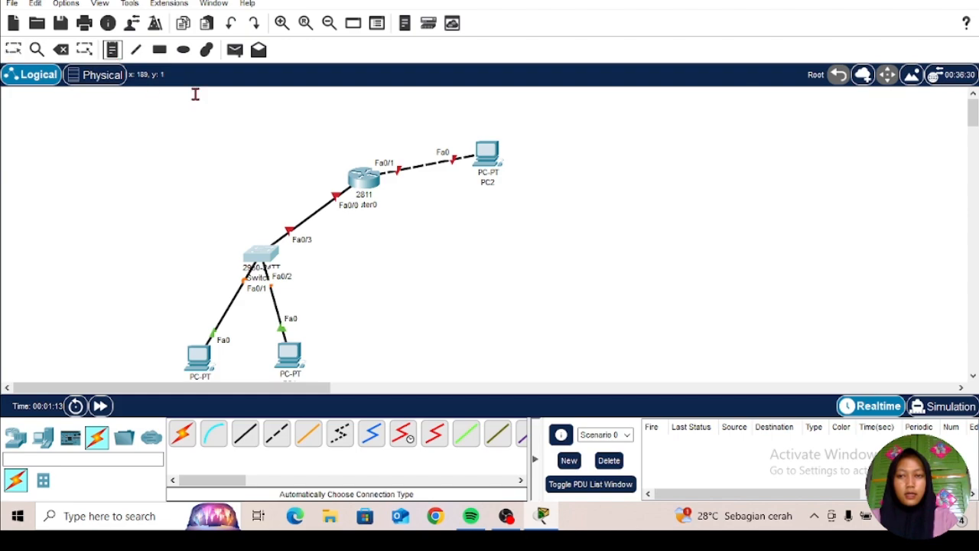
click(303, 152)
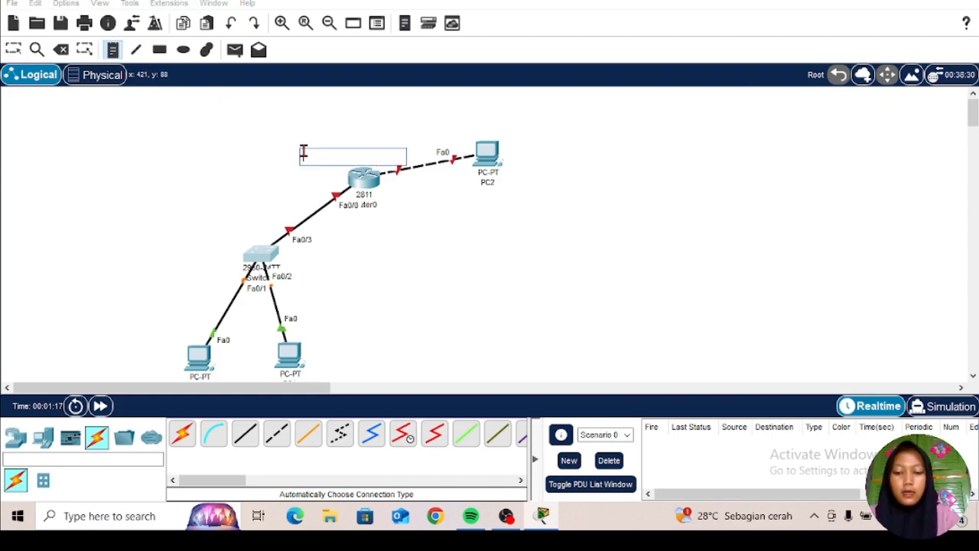
text(10)
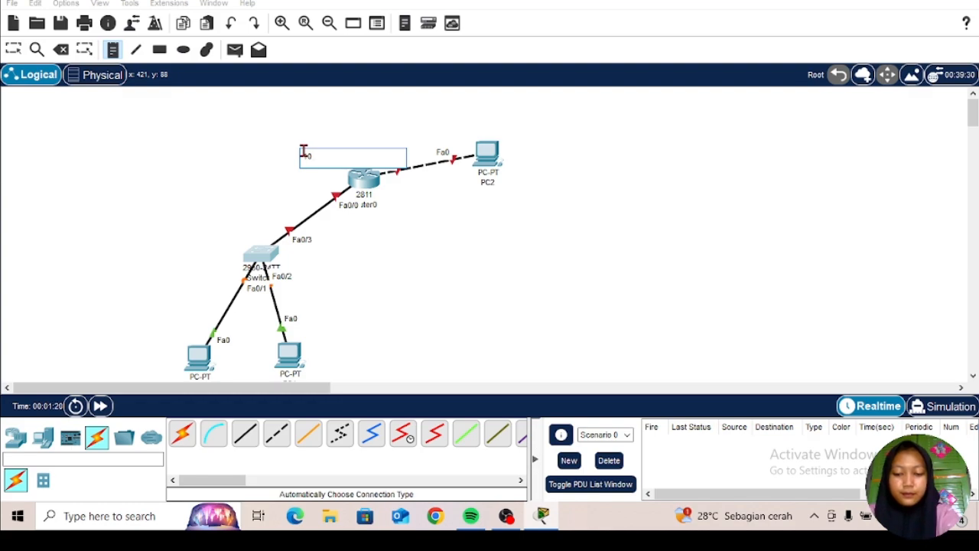
text(.10.1)
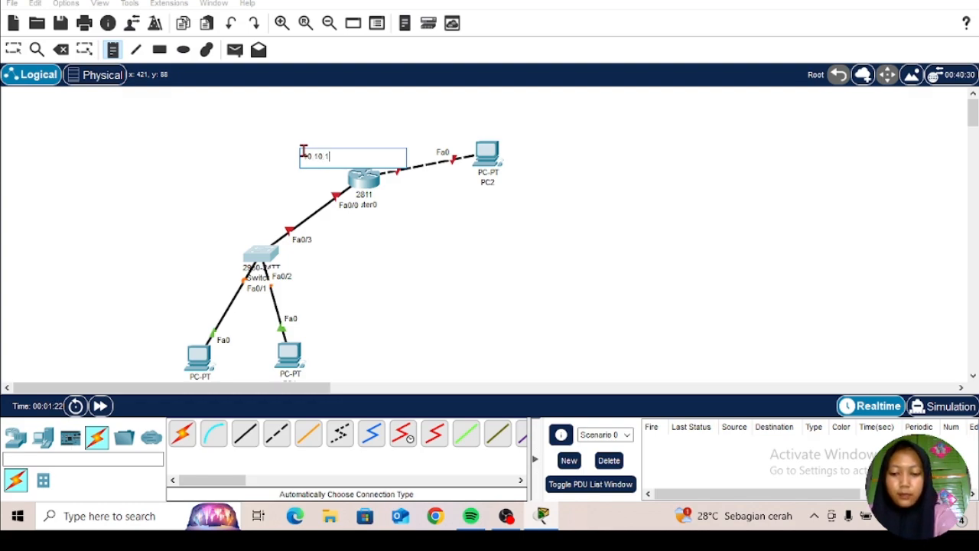
text(0.0)
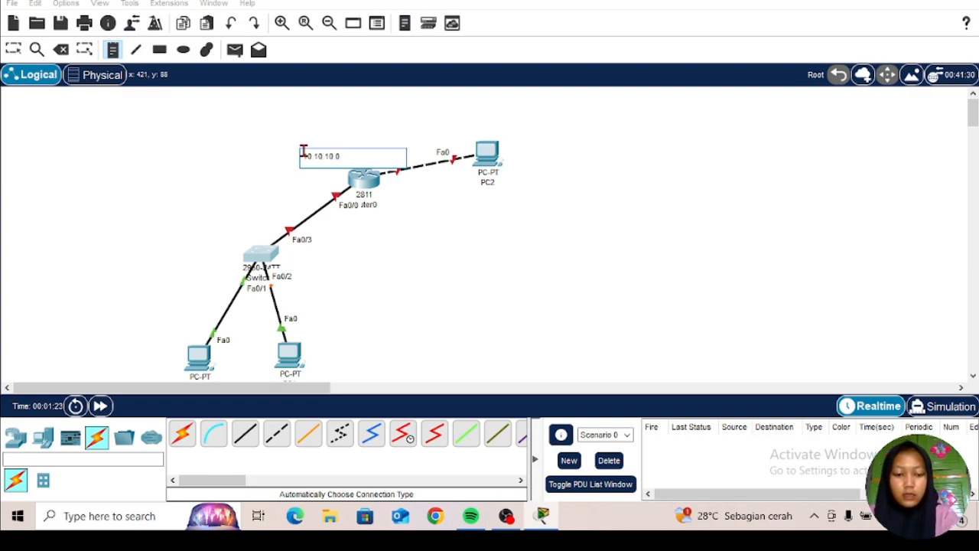
text(/24)
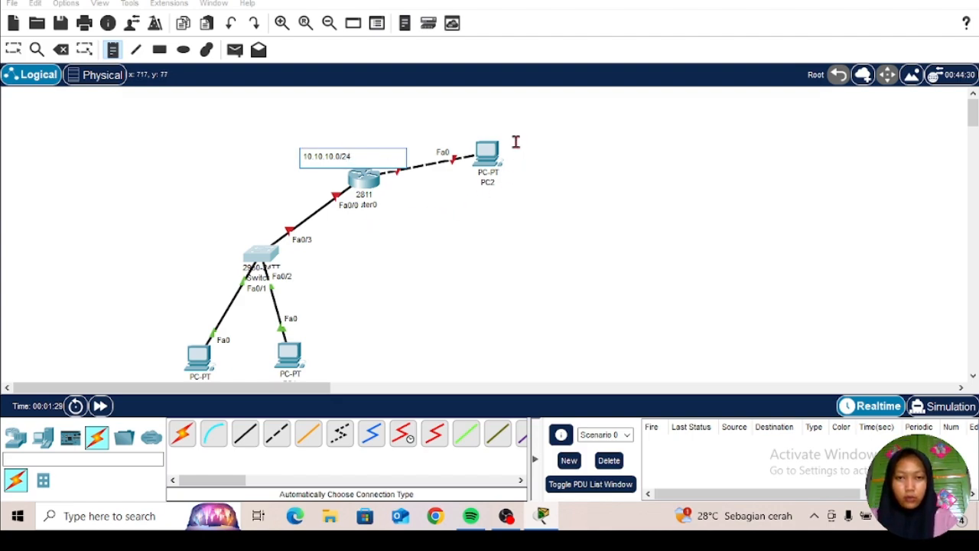
Step: Place a note reading 20.20.20.0/24 above PC2
click(483, 125)
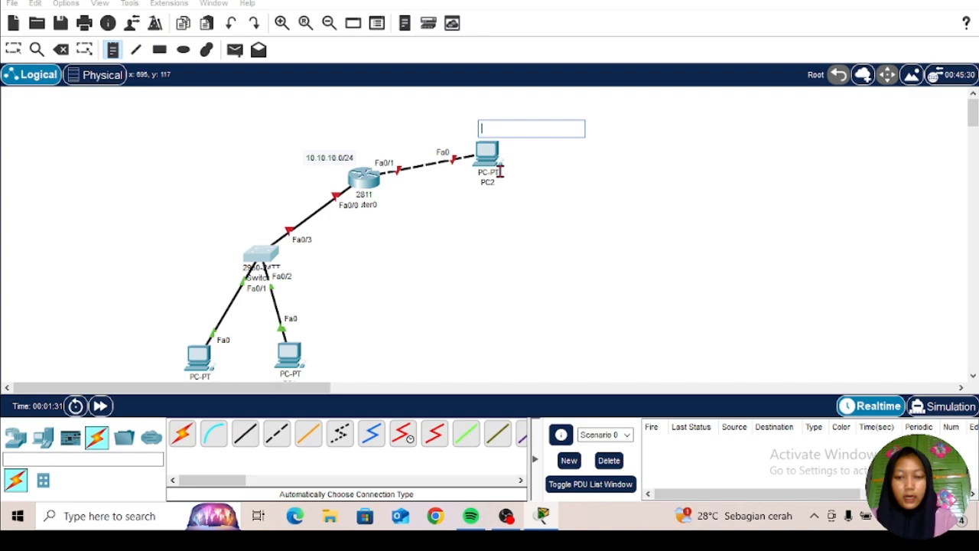
text(2)
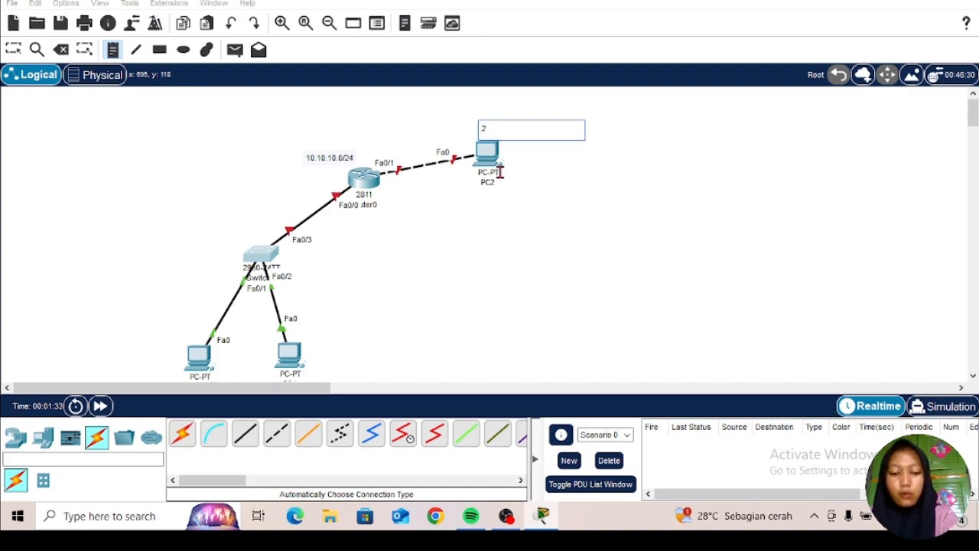
text(0.20)
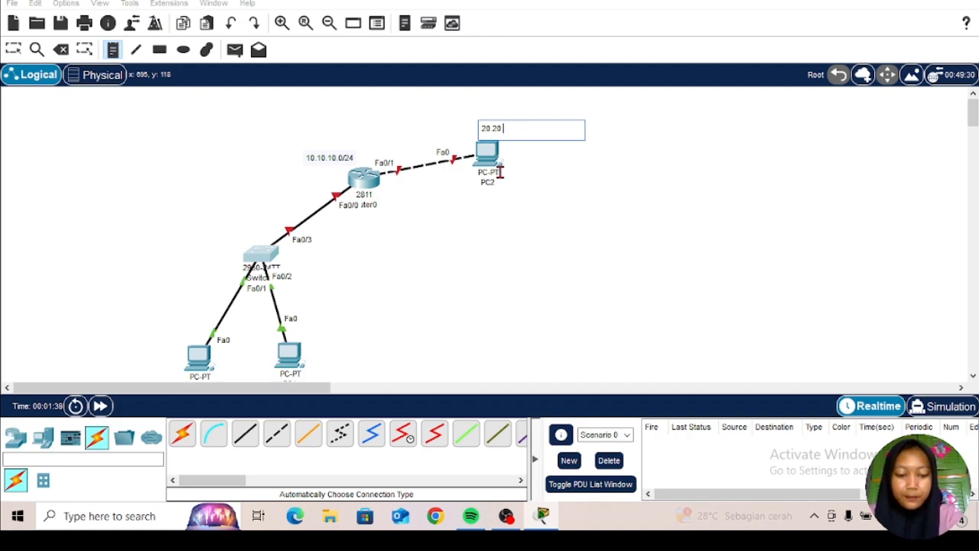
text(.20.0)
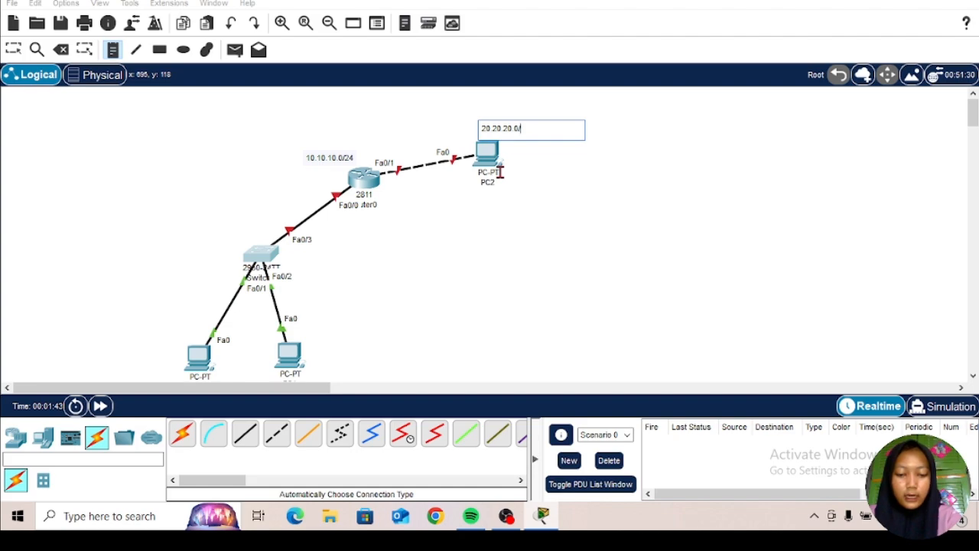
text(/24)
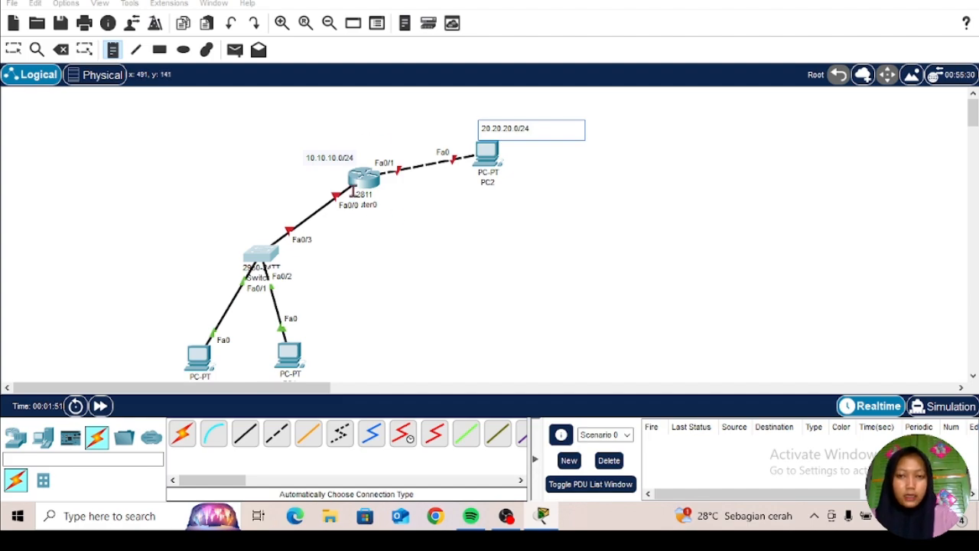
Step: Add host-address notes for the 10.10.10.0/24 network: .1 below the router, .2 beside the left PC and .3 beside the right PC
click(340, 222)
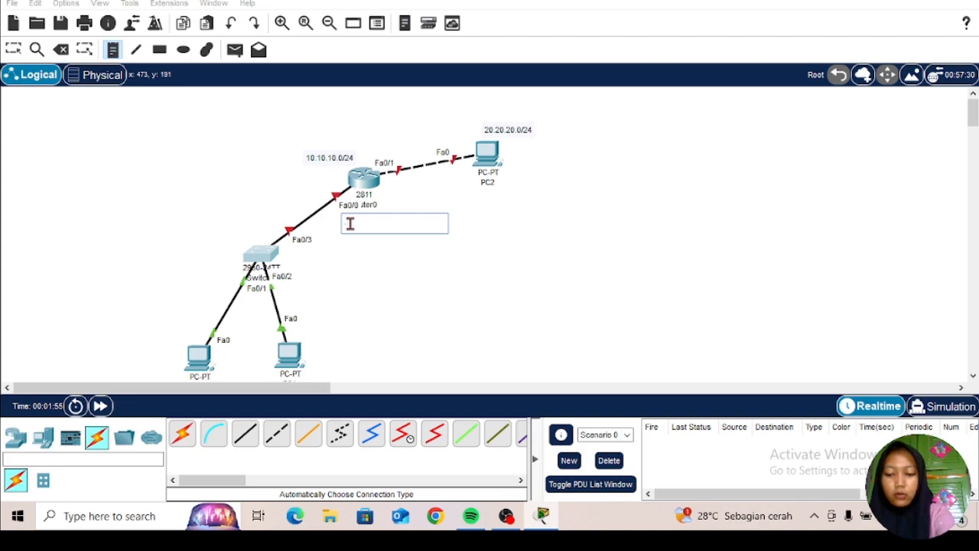
text(1)
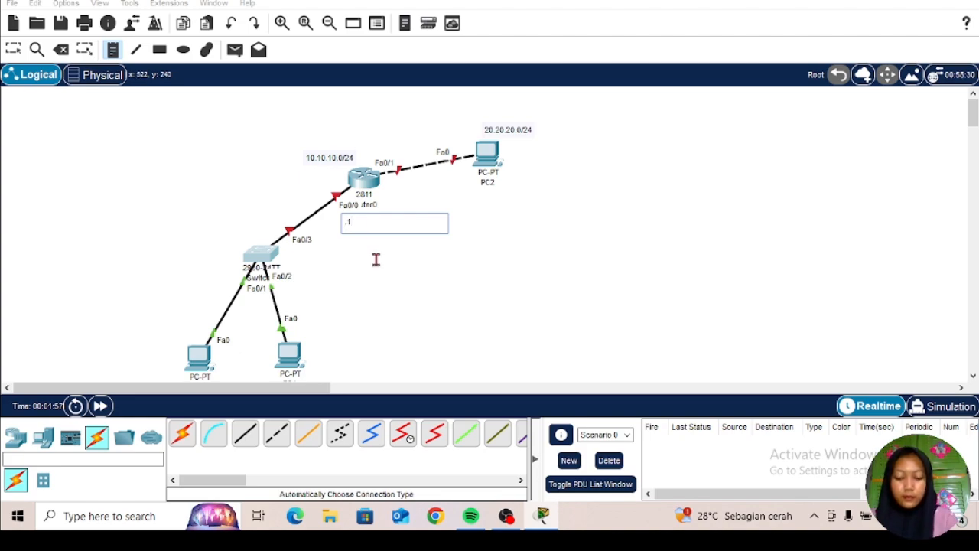
click(169, 338)
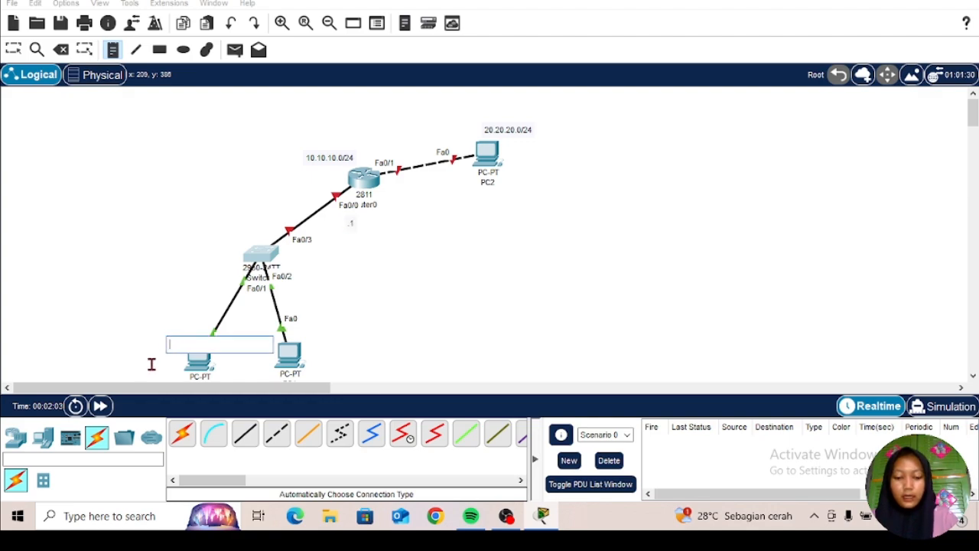
text(.2)
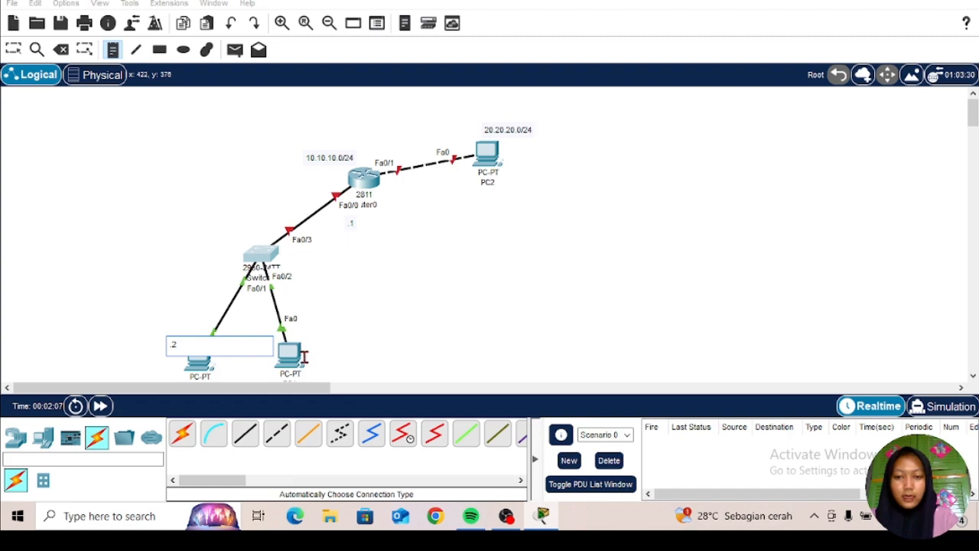
click(312, 354)
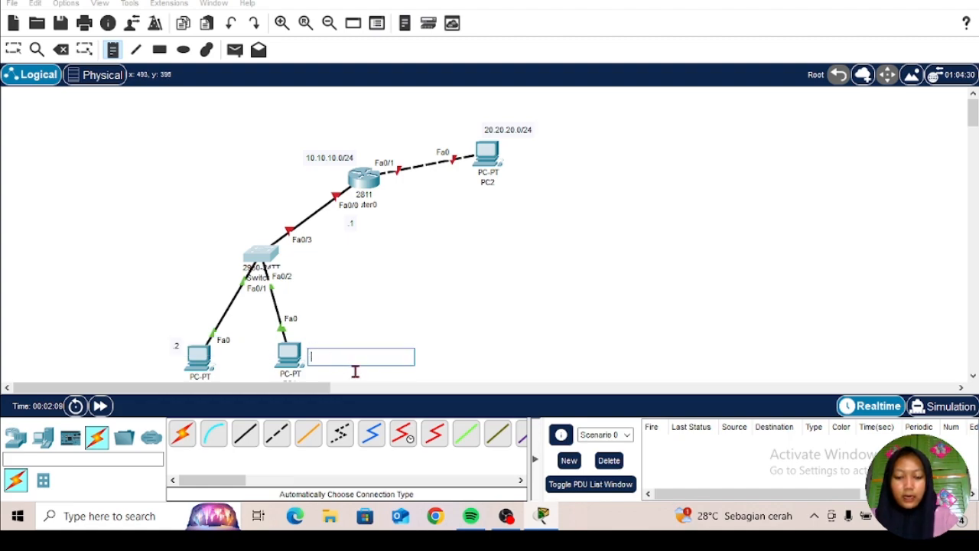
text(.3)
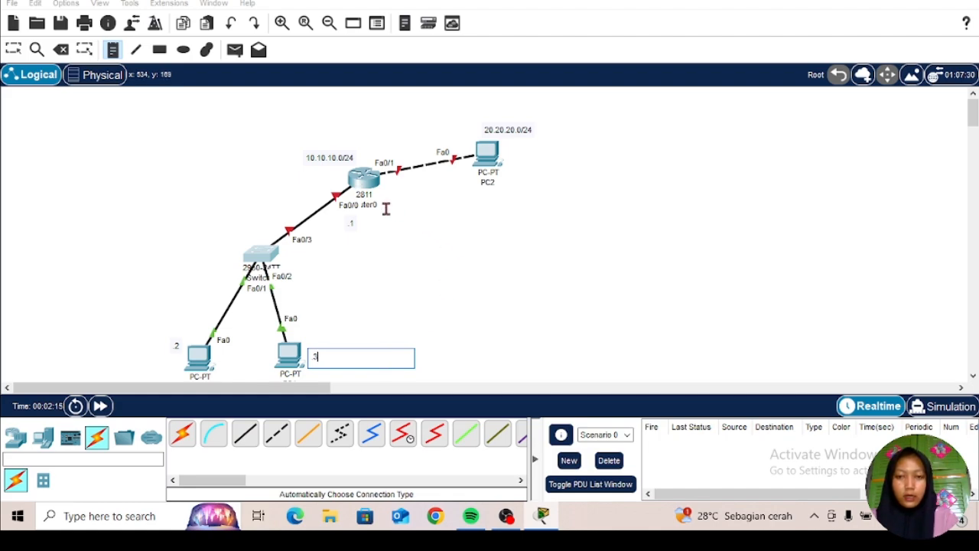
Step: Add host-address notes for the 20.20.20.0/24 network: .1 just above the router's link to PC2 and .2 beside PC2
click(375, 147)
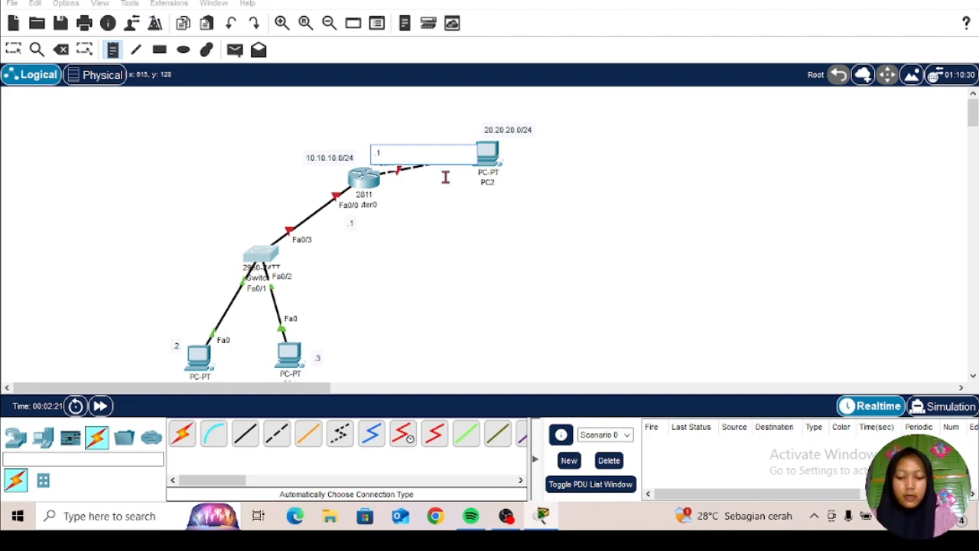
click(511, 161)
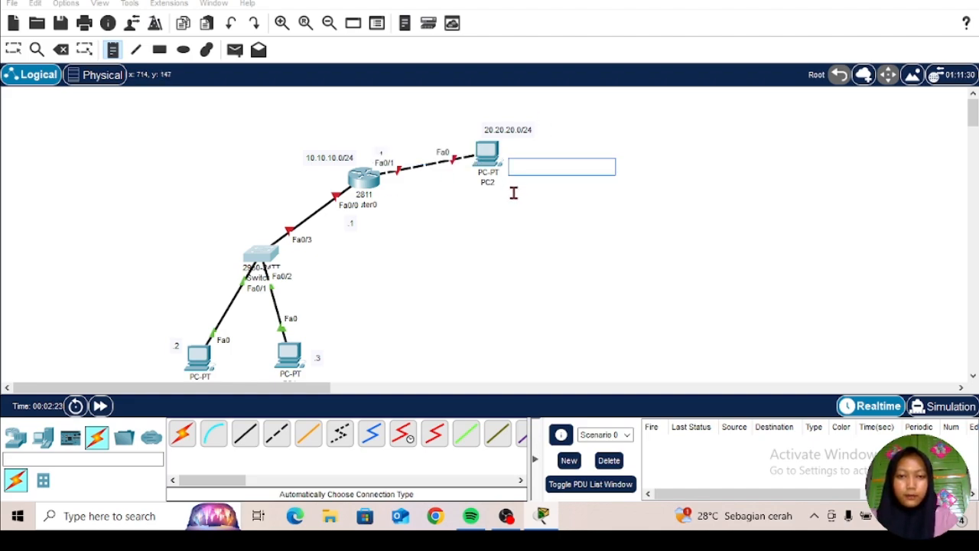
text(.2)
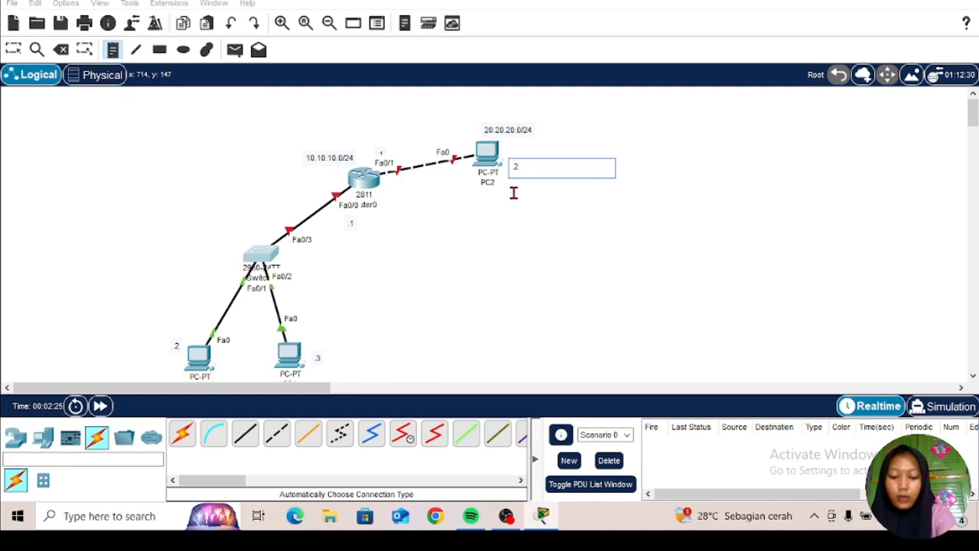
click(15, 51)
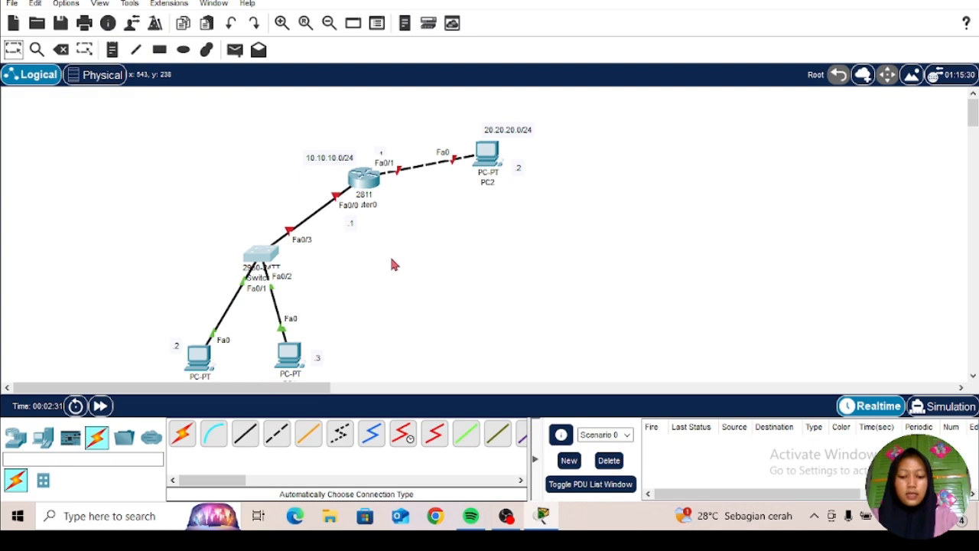
Step: Open the router's command line and answer no to the initial configuration dialog
click(370, 182)
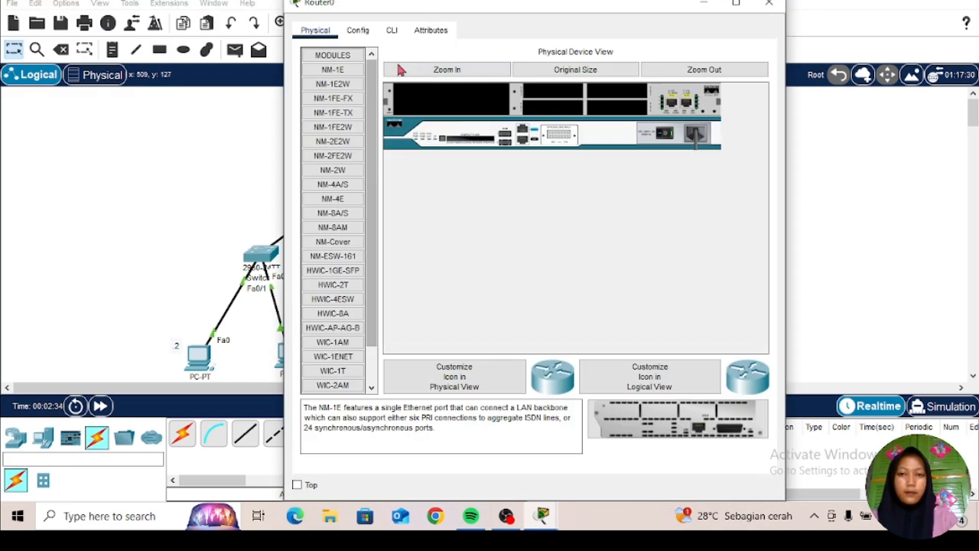
click(393, 31)
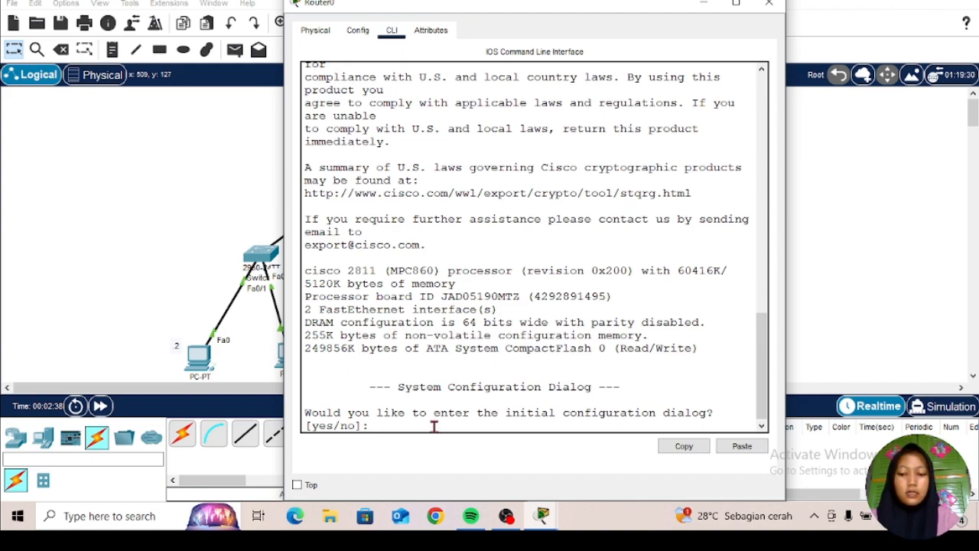
text(no)
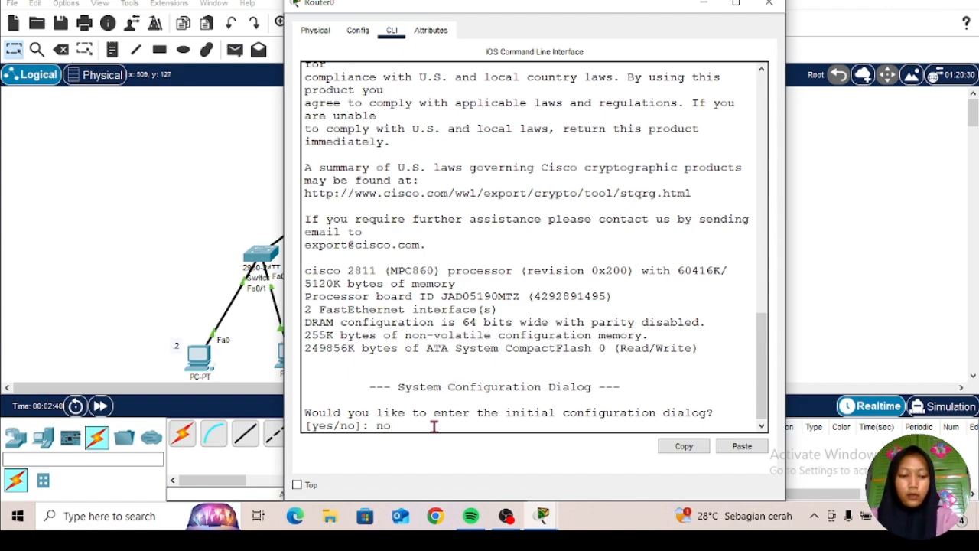
key(Return)
key(Return)
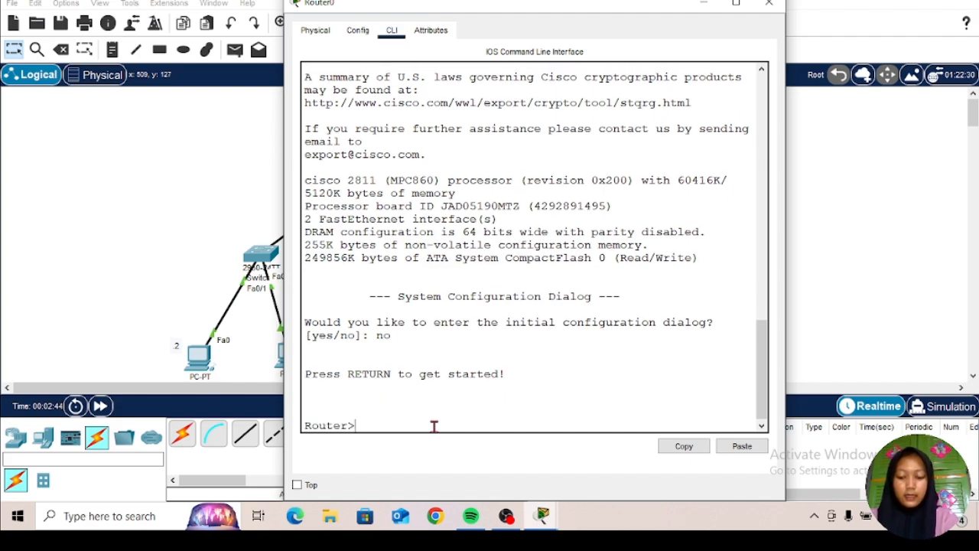
Step: Enter privileged mode with enable and global configuration mode with configure terminal on the router
text(ena)
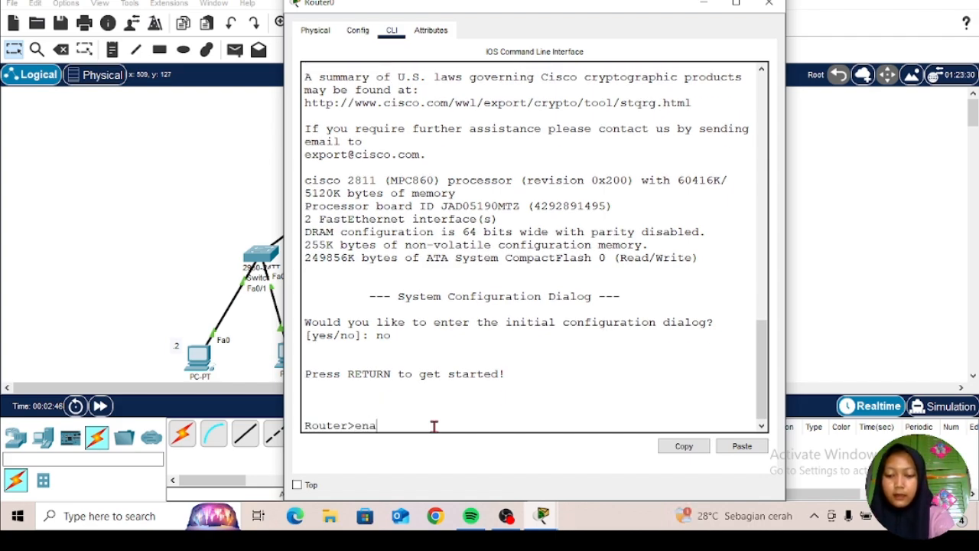
text(ble)
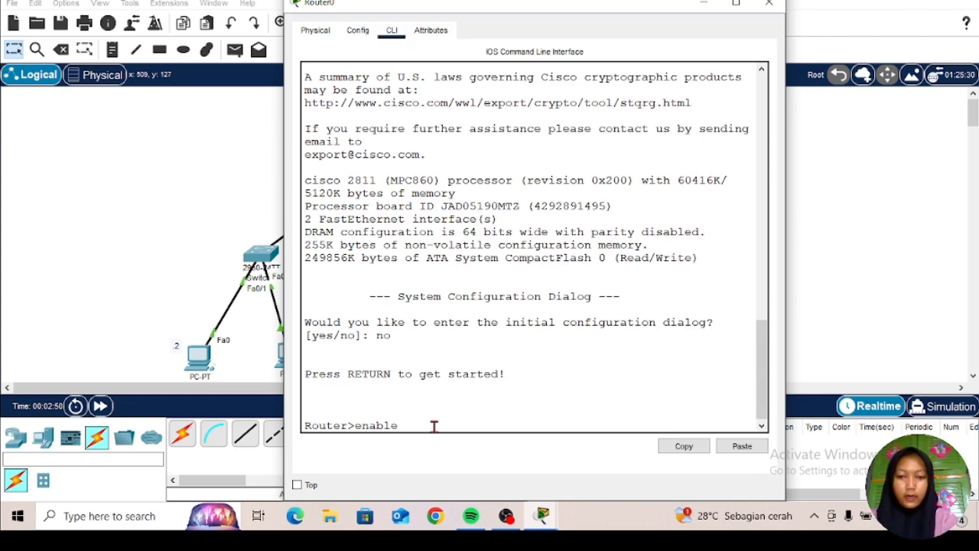
key(Return)
key(Return)
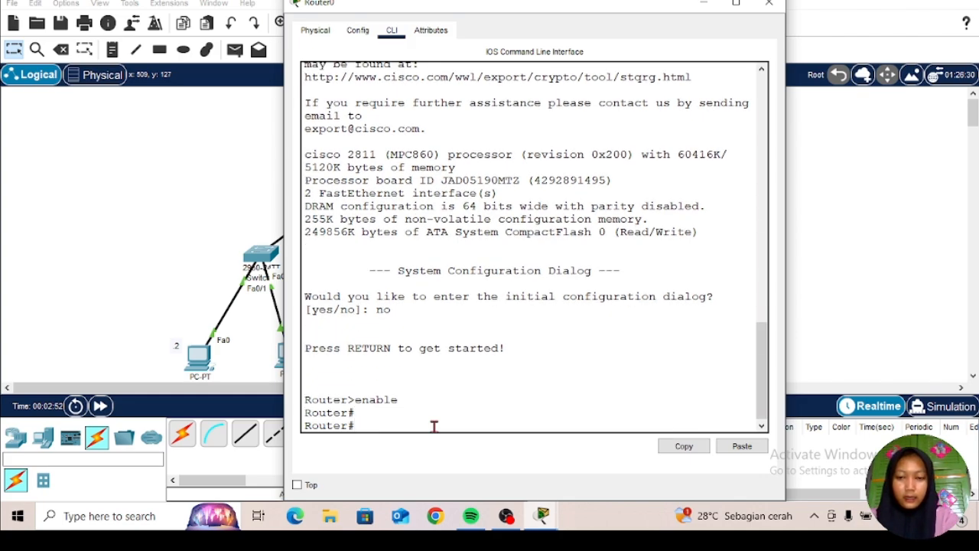
text(con)
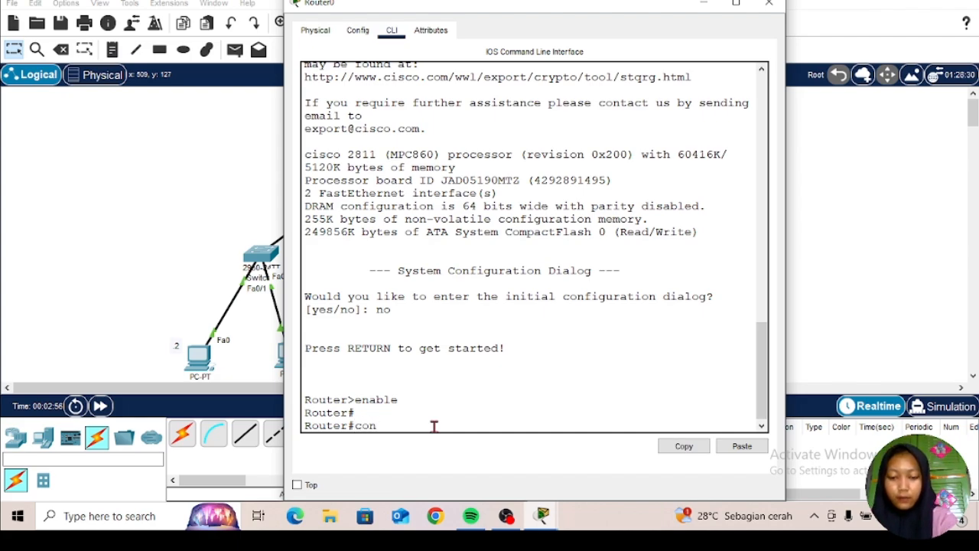
text(figure)
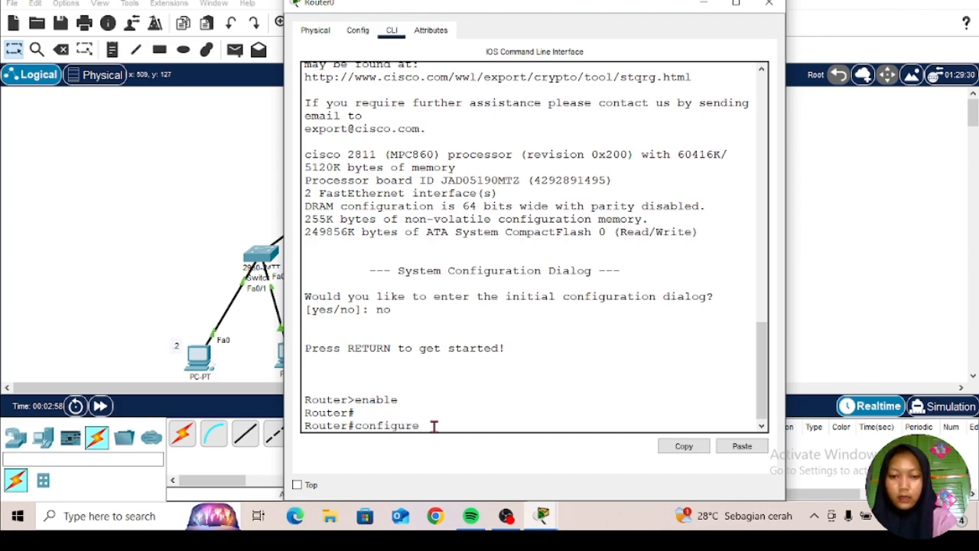
text( t)
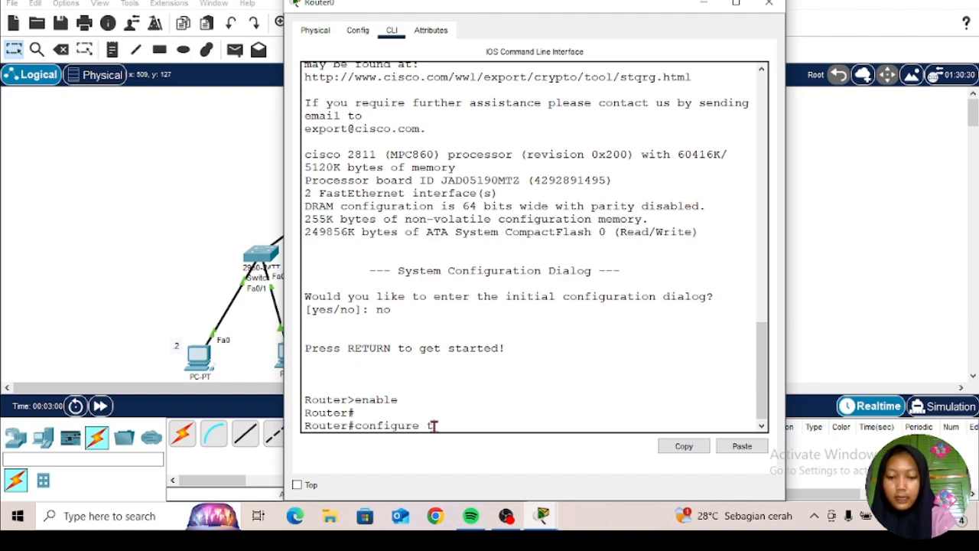
text(ermina)
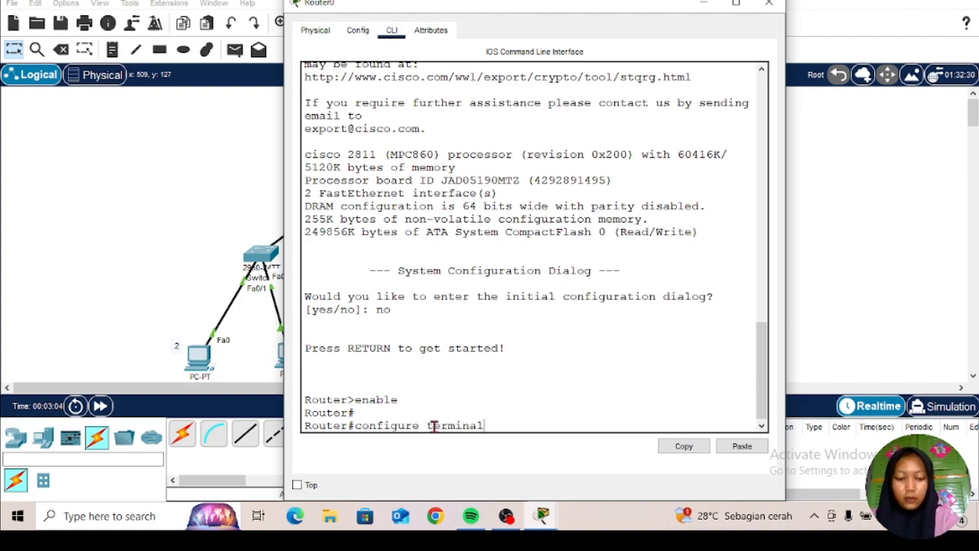
text(l)
key(Return)
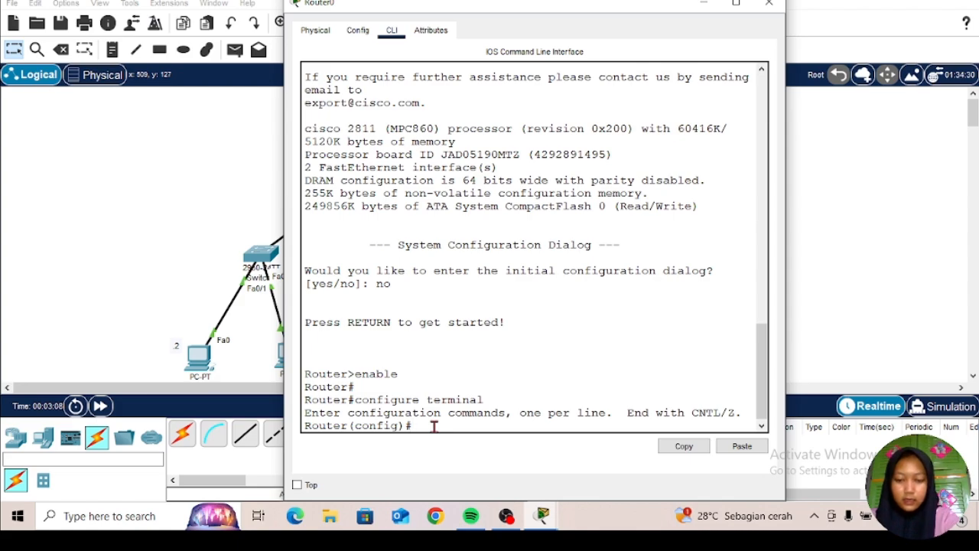
text(int)
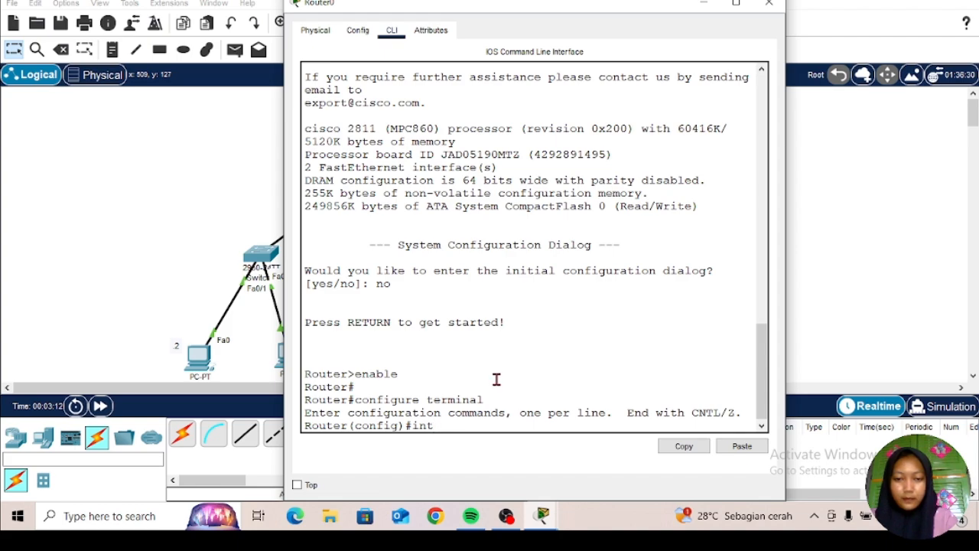
text( fa0)
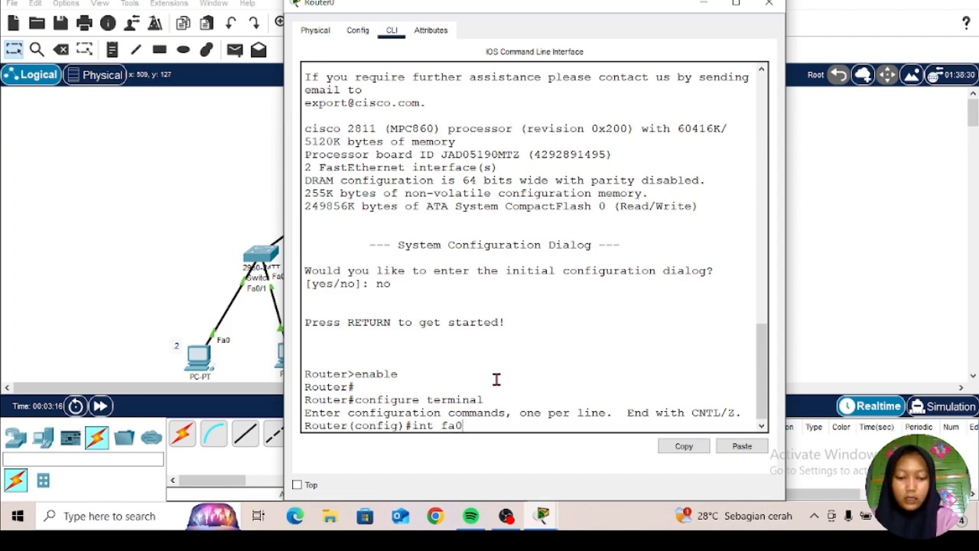
text(/0)
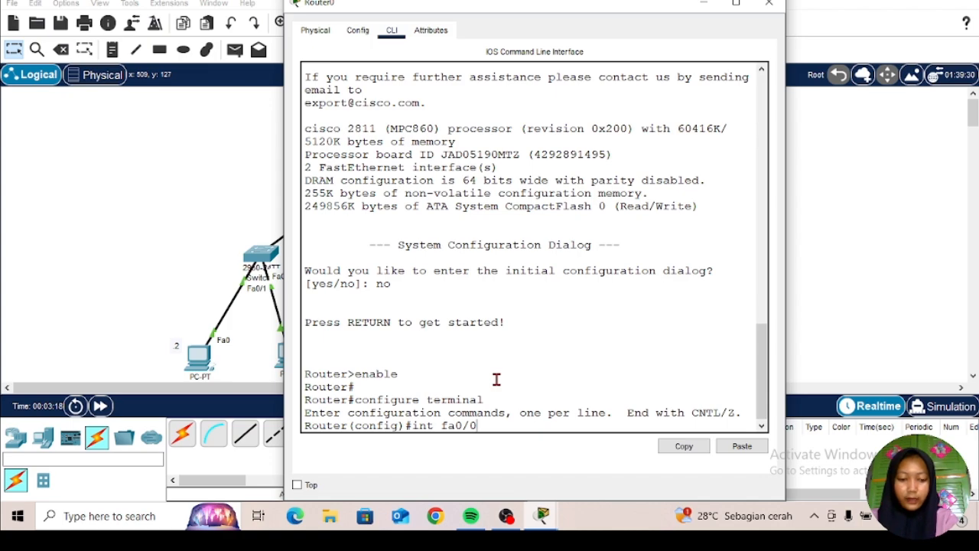
key(Return)
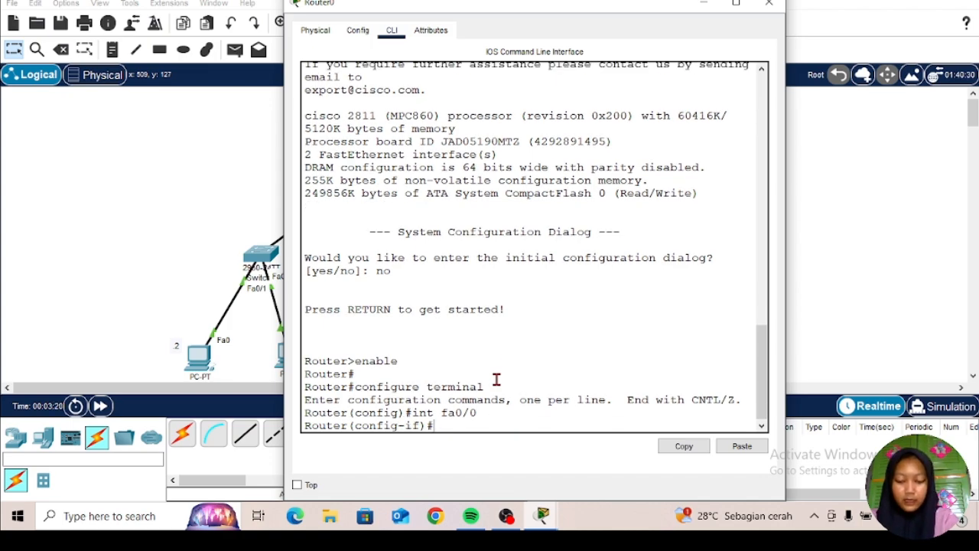
text(ex)
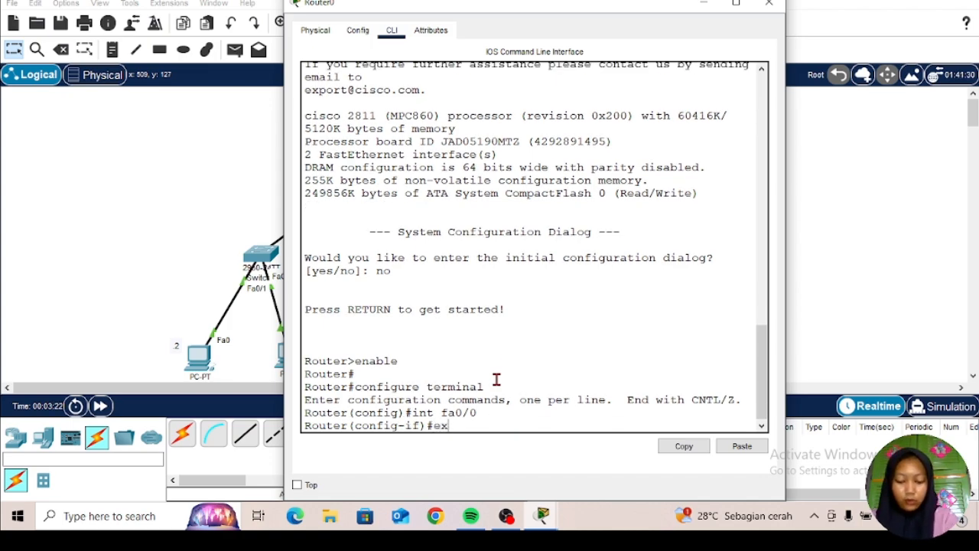
key(Return)
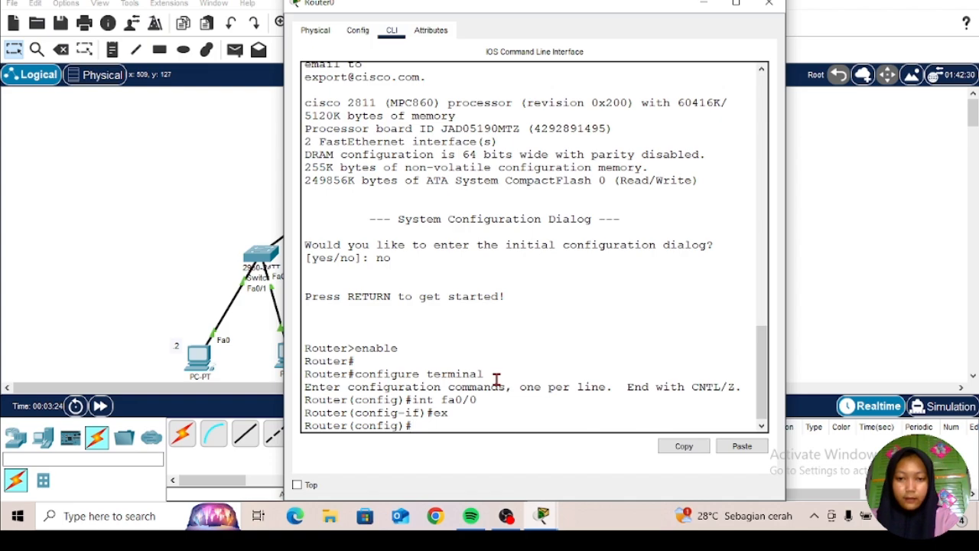
text(e)
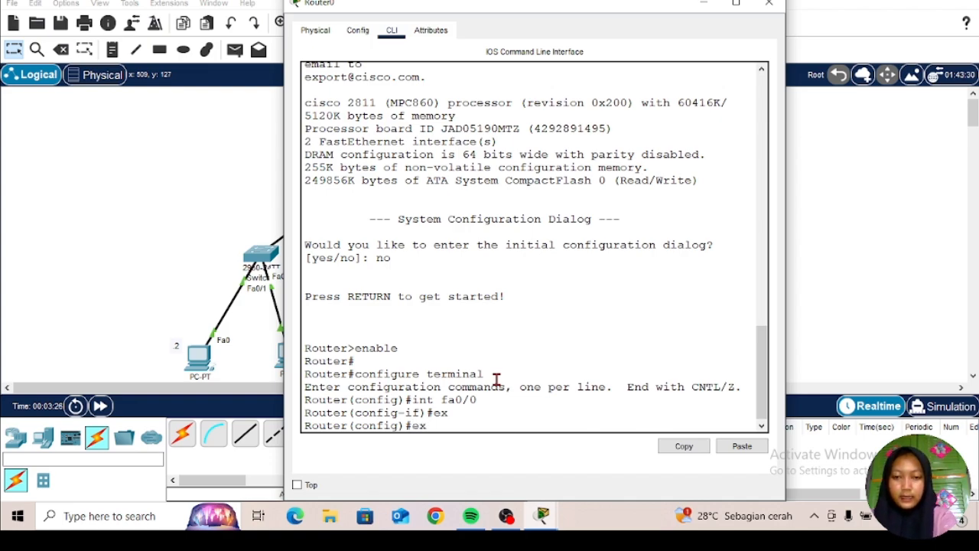
text(x)
key(Return)
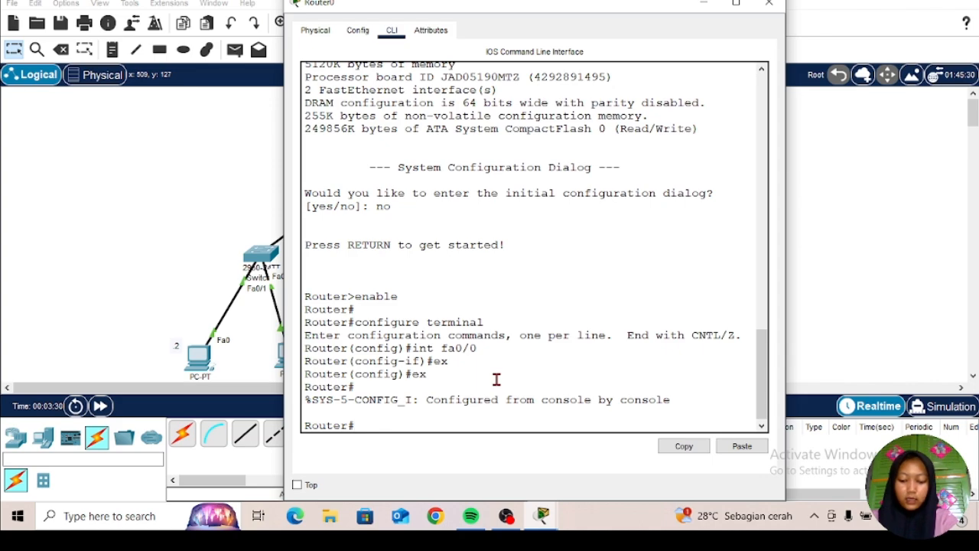
text(conf)
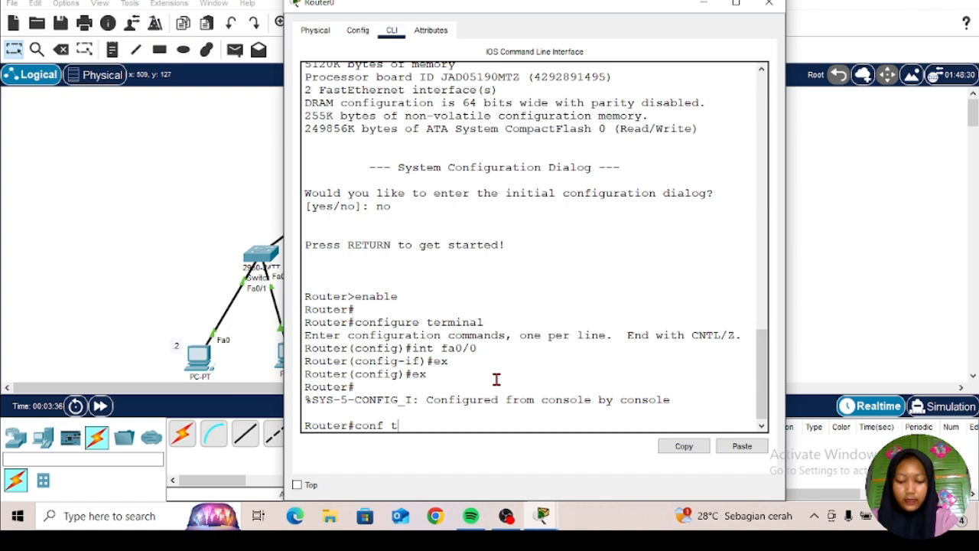
text( t)
key(Return)
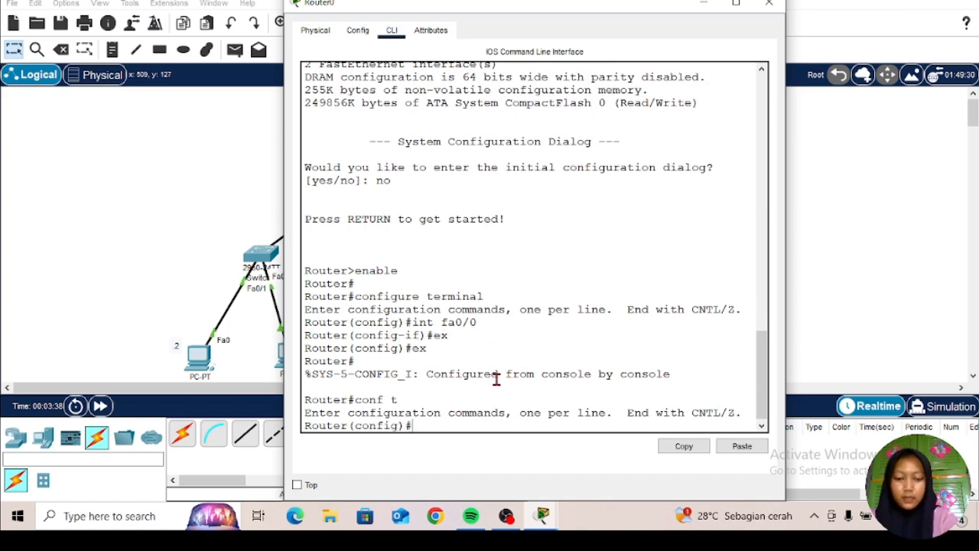
Step: Enable the router's fa0/0 interface with no shutdown and return to global configuration mode
text(int)
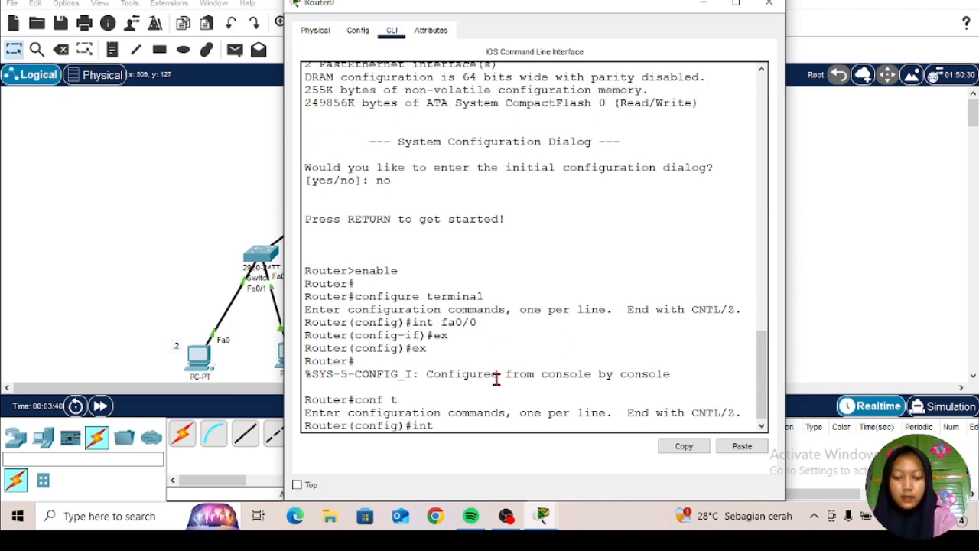
text(fa0/0)
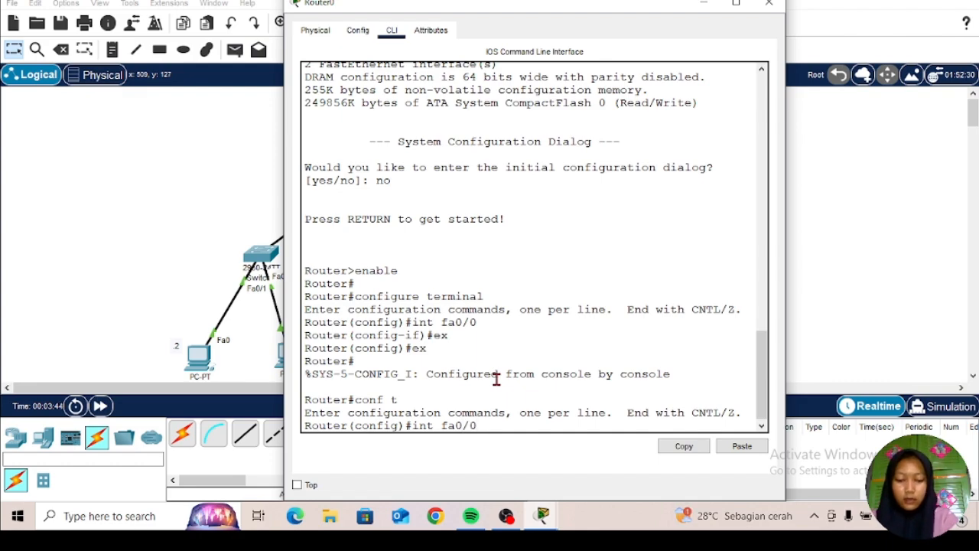
key(Return)
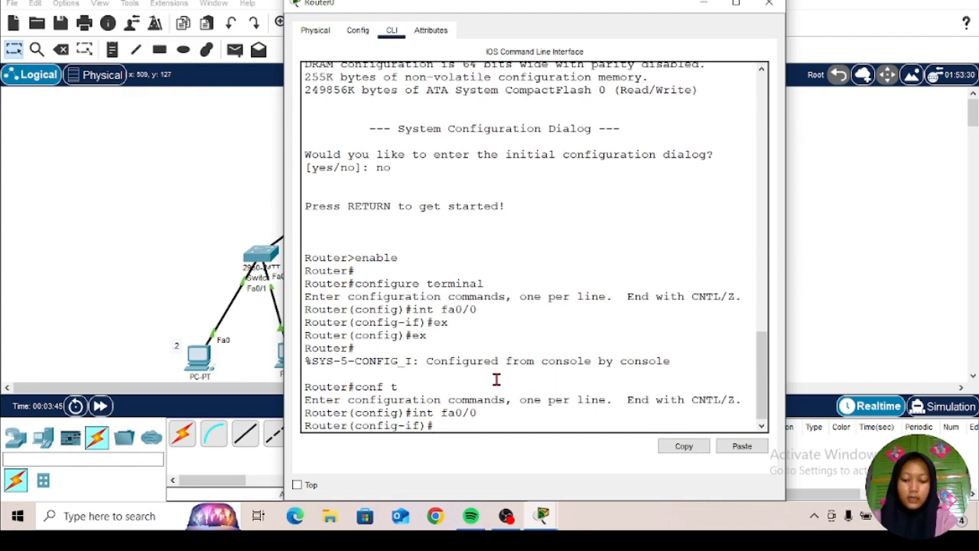
text(no)
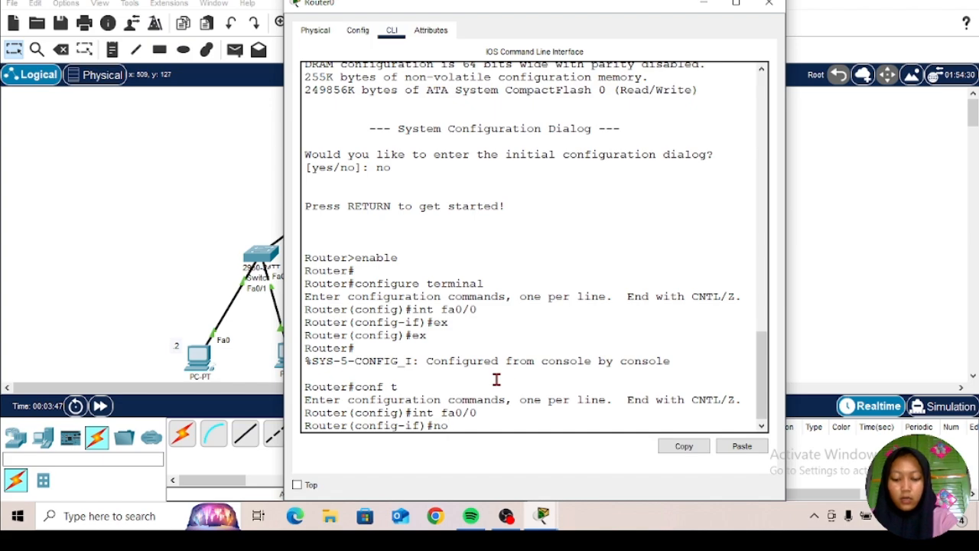
text( shu)
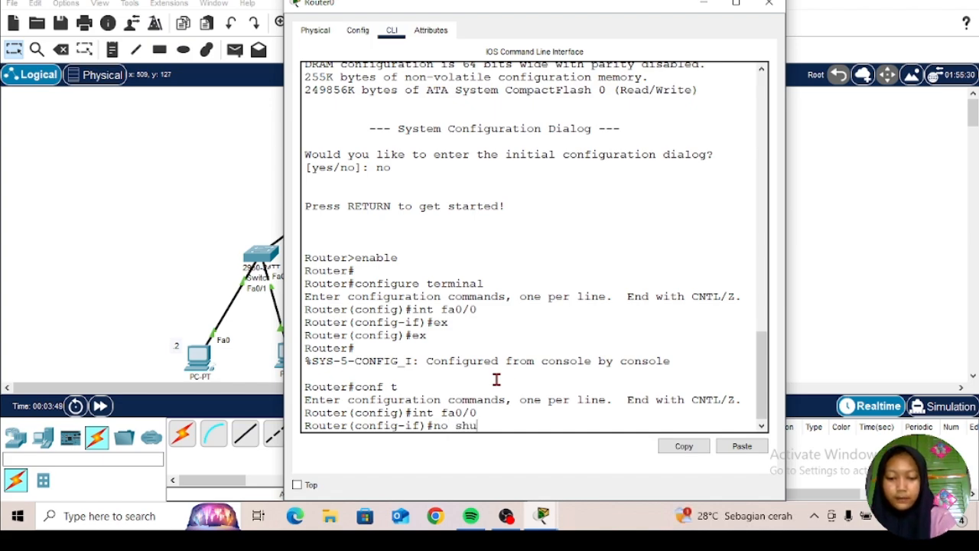
text(tdow)
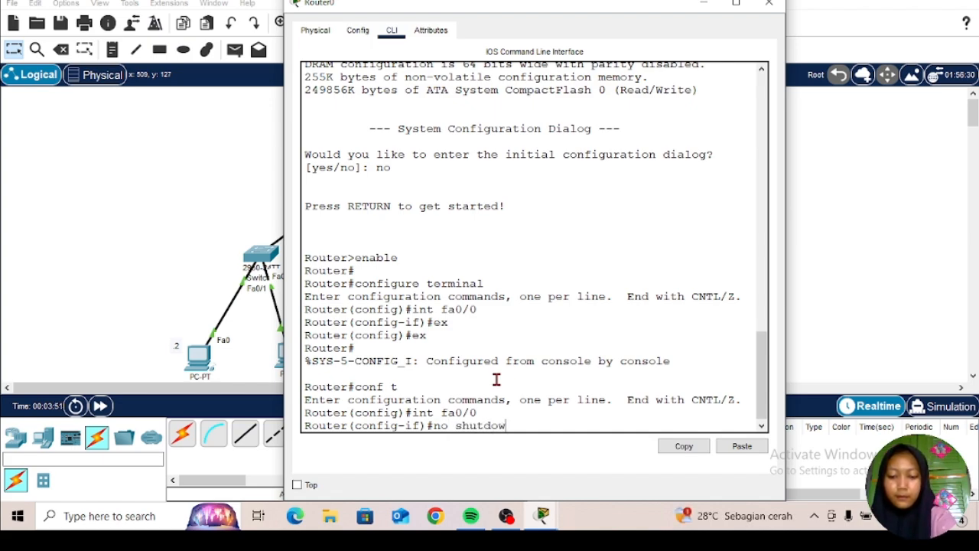
text(n)
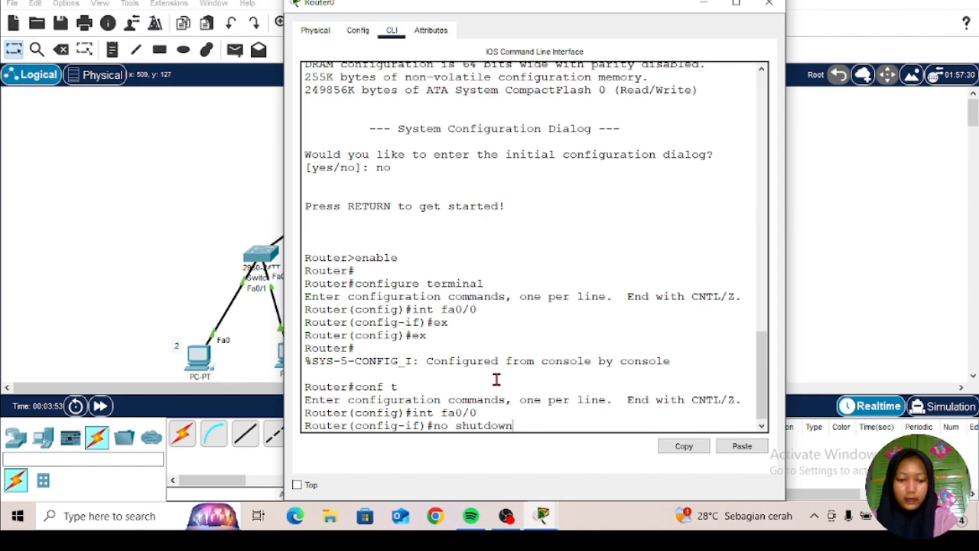
key(Return)
key(Return)
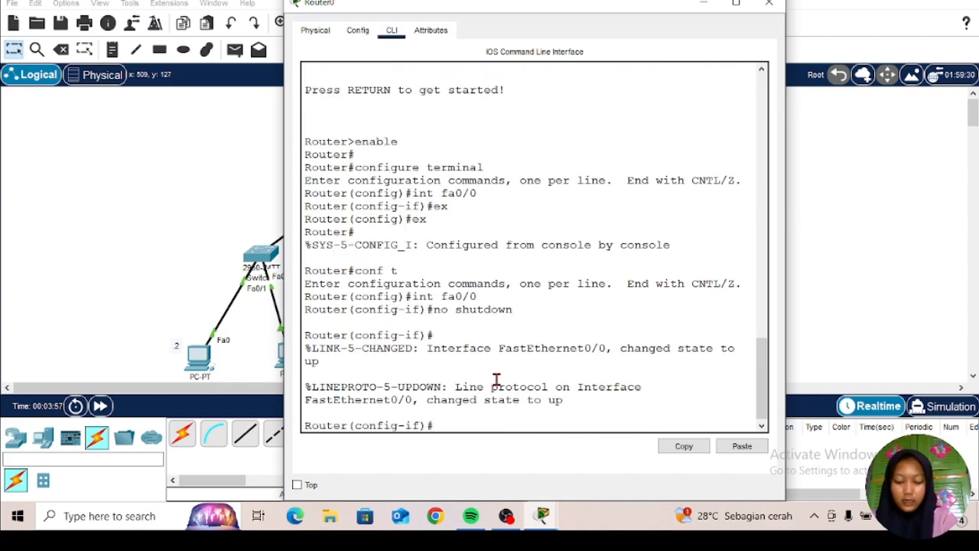
text(ex)
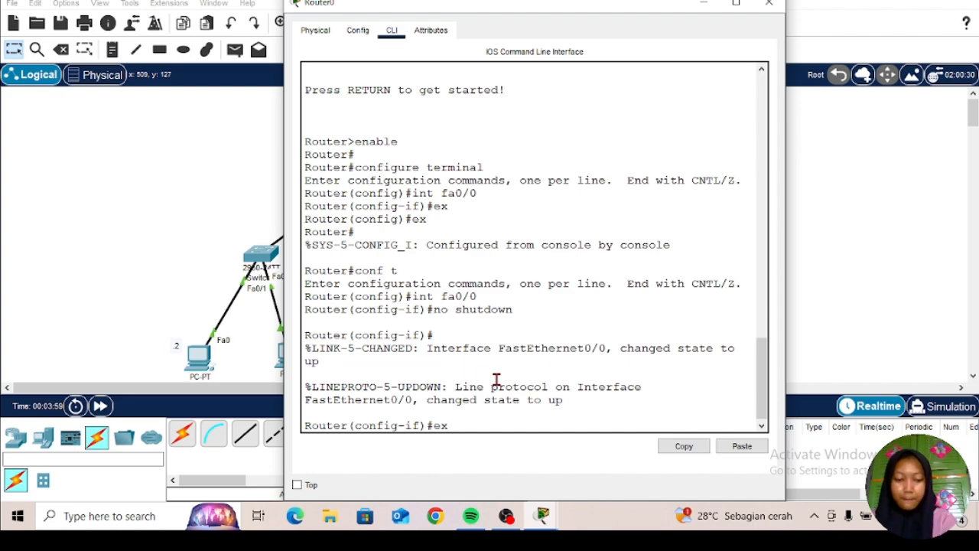
key(Return)
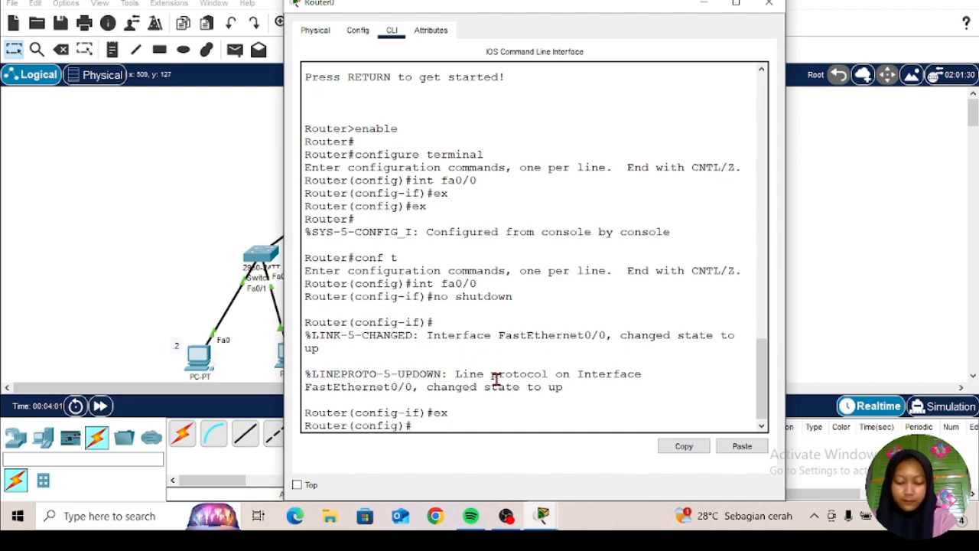
Step: Enable the router's fa0/1 interface with no shutdown and exit its interface configuration mode
text(in)
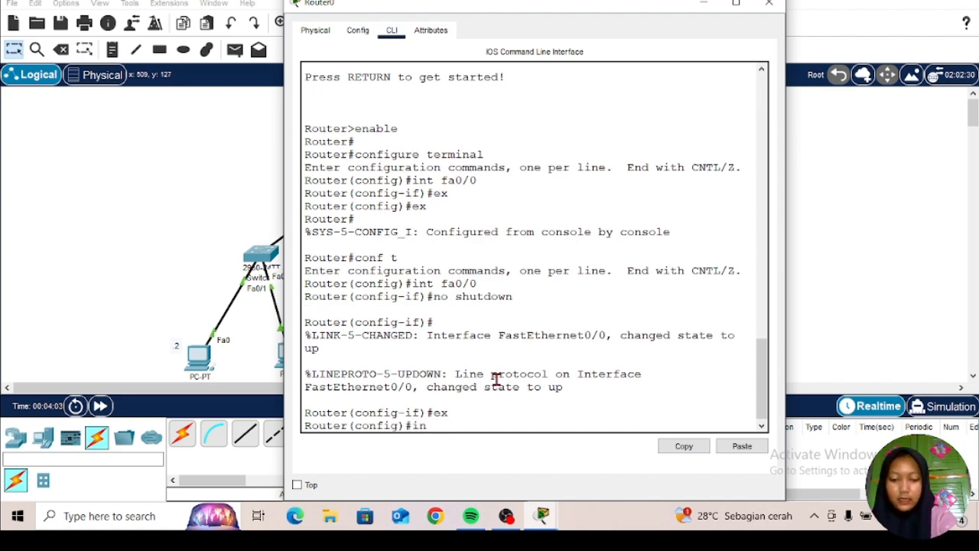
text(t fa)
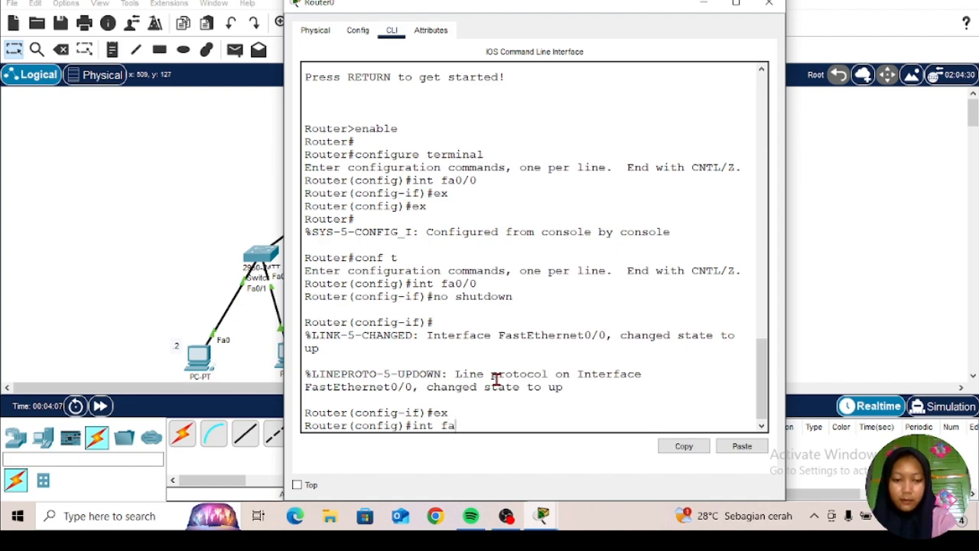
text(0)
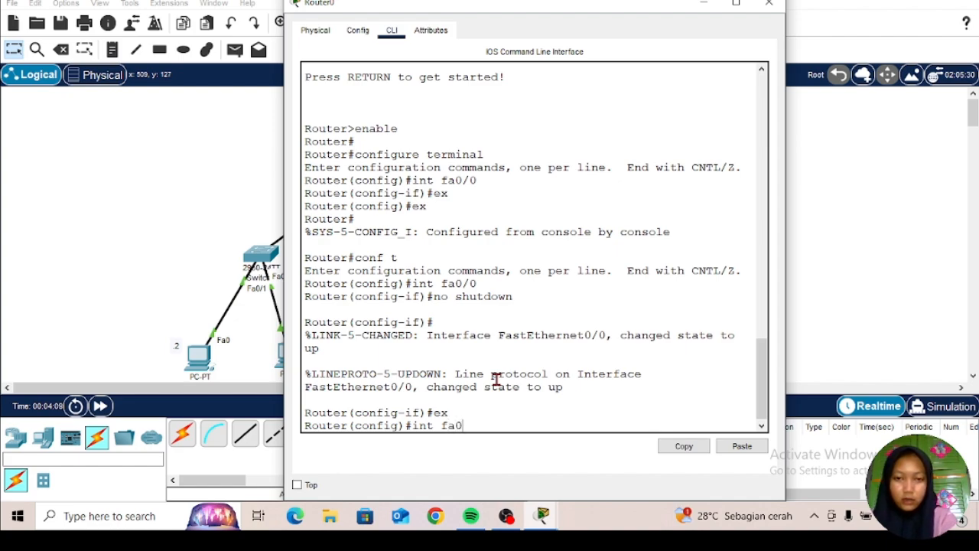
text(/1)
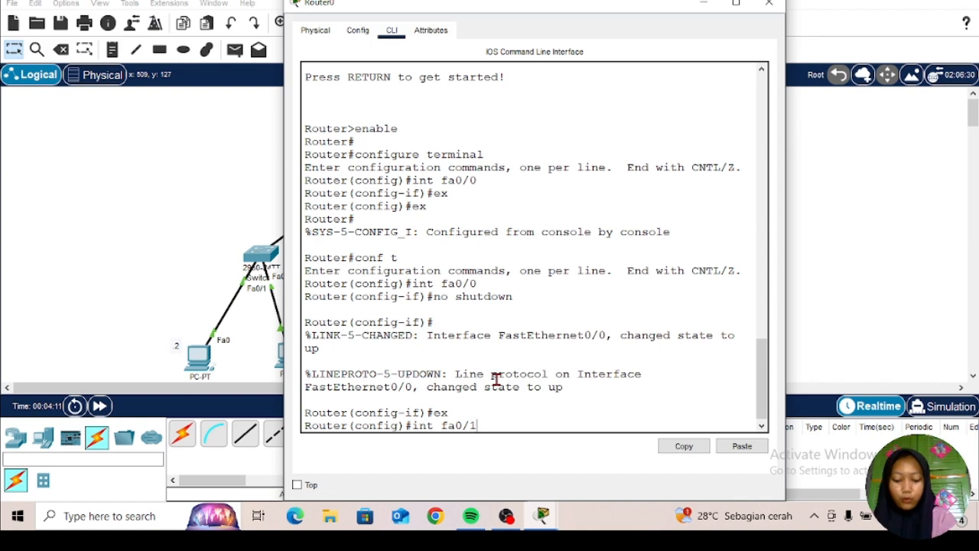
key(Return)
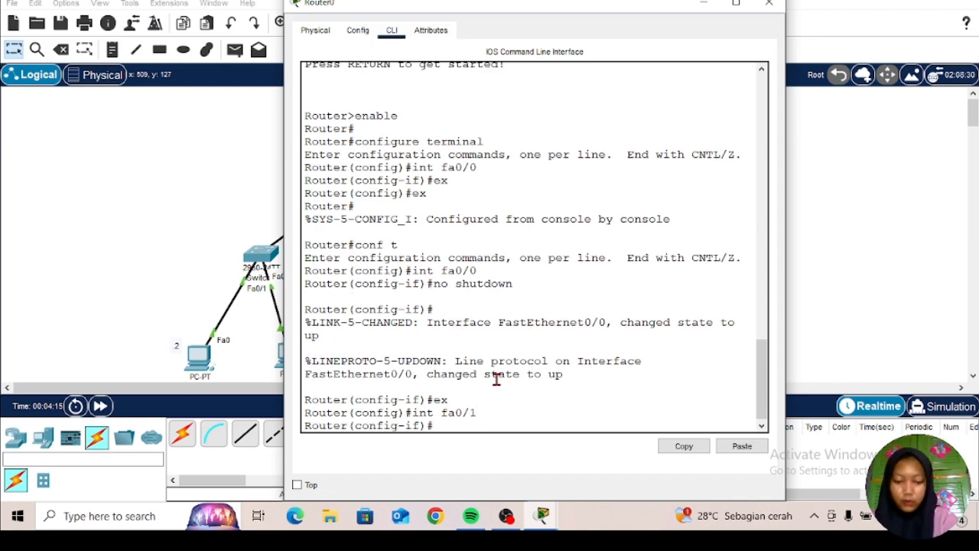
text(no s)
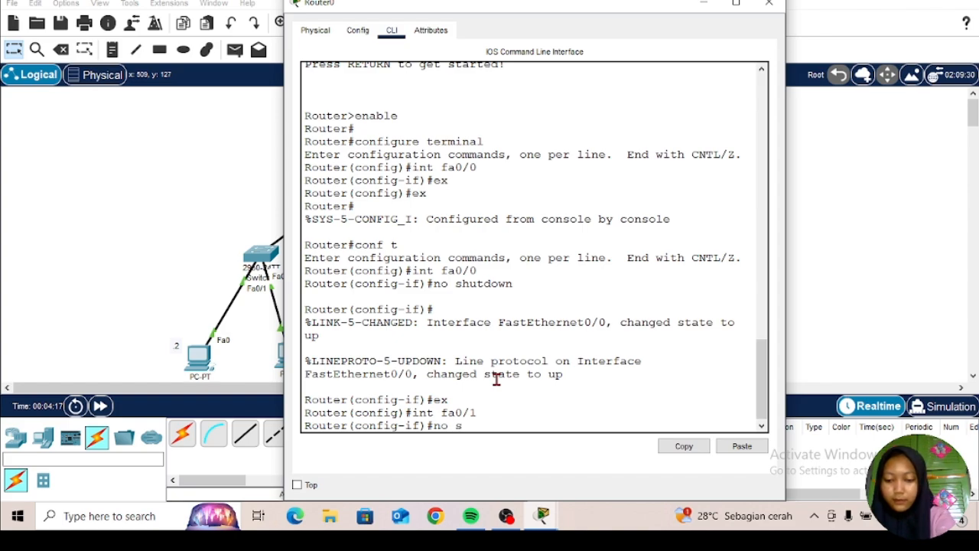
text(hutdo)
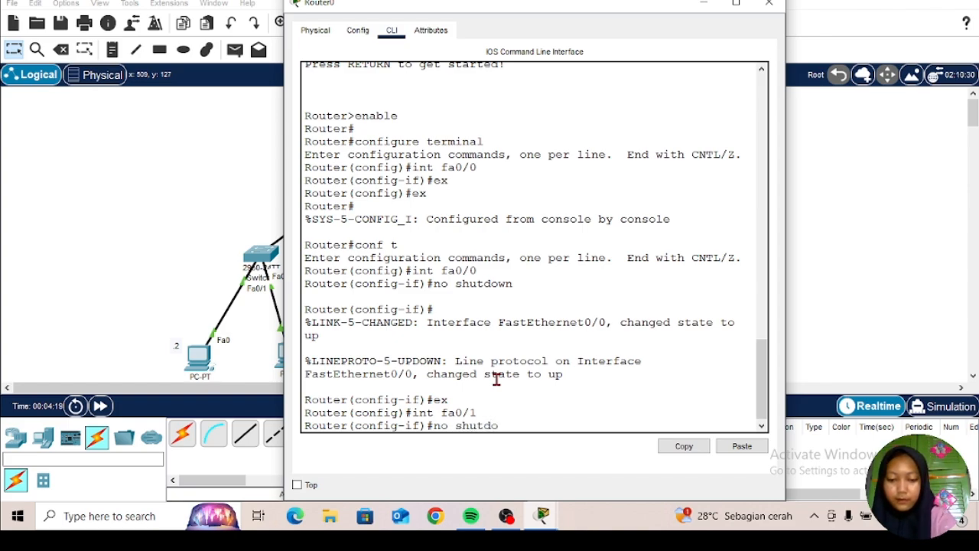
text(wn)
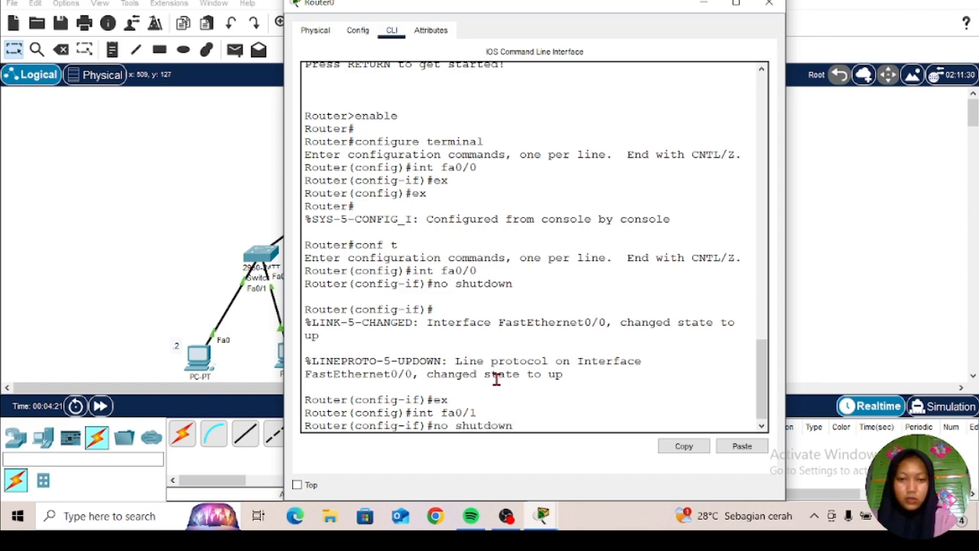
key(Return)
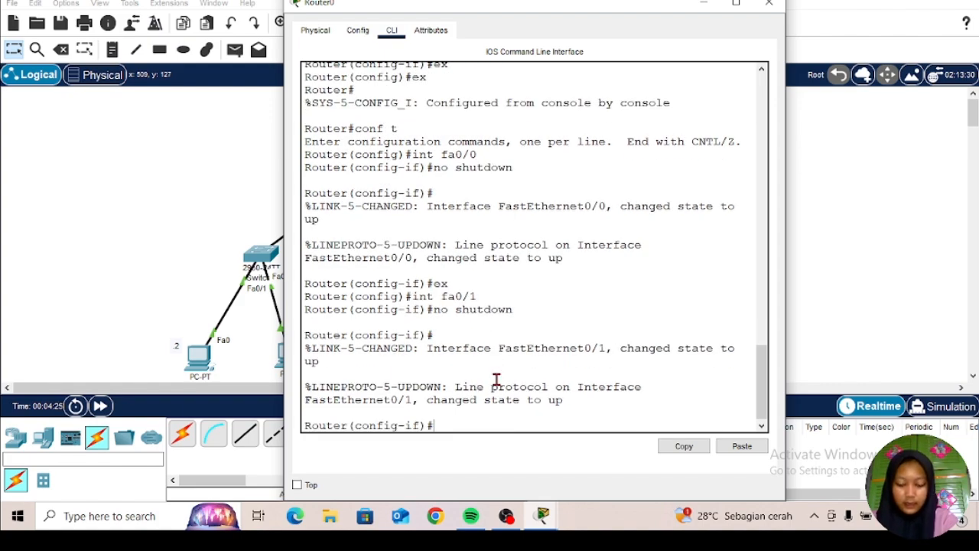
text(ex)
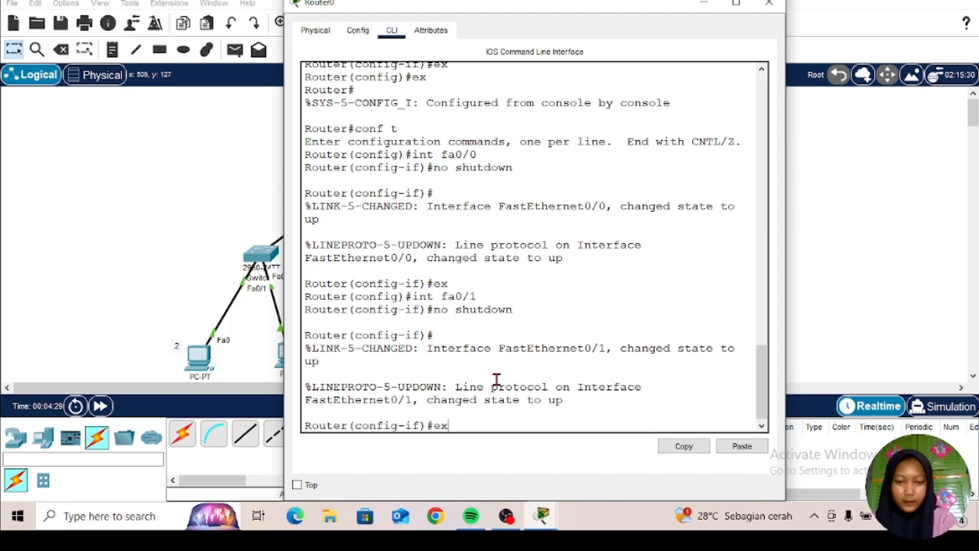
key(Return)
Step: Assign IP address 10.10.10.1 with mask 255.255.255.0 to the router's fa0/0 interface and return to global configuration mode
text(int)
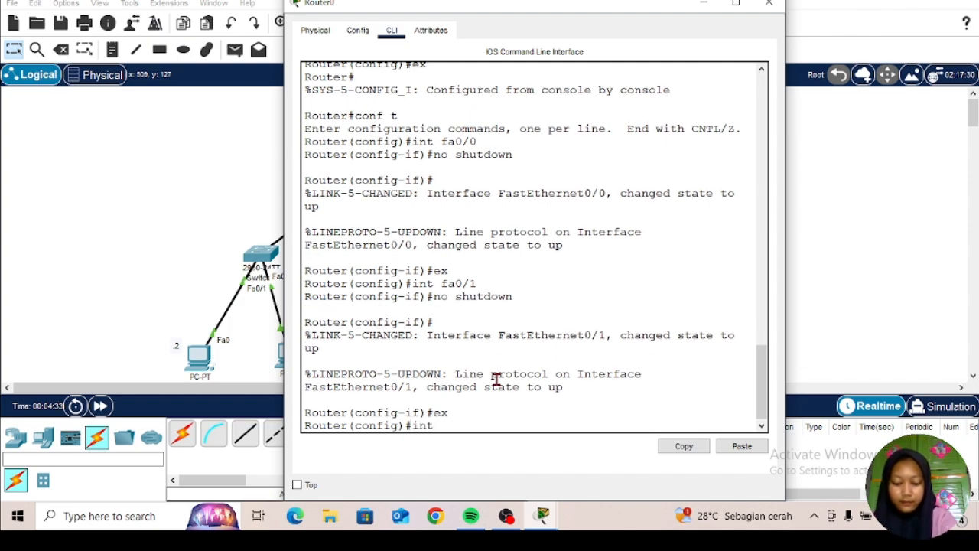
text( fa)
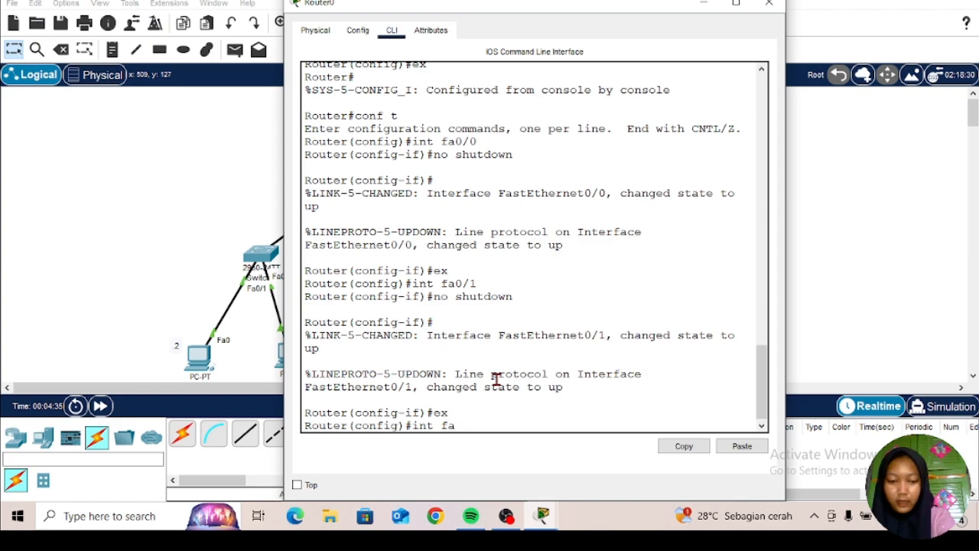
text(0/0)
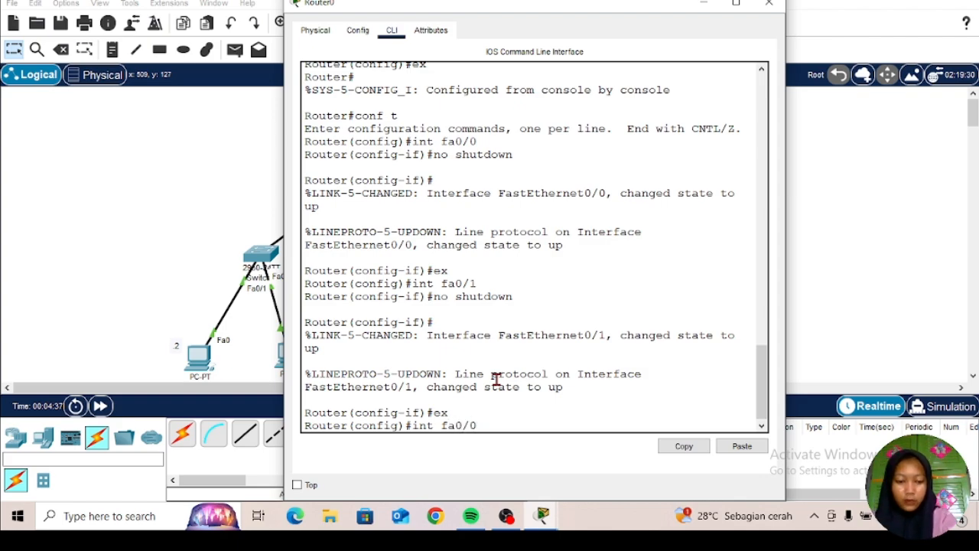
key(Return)
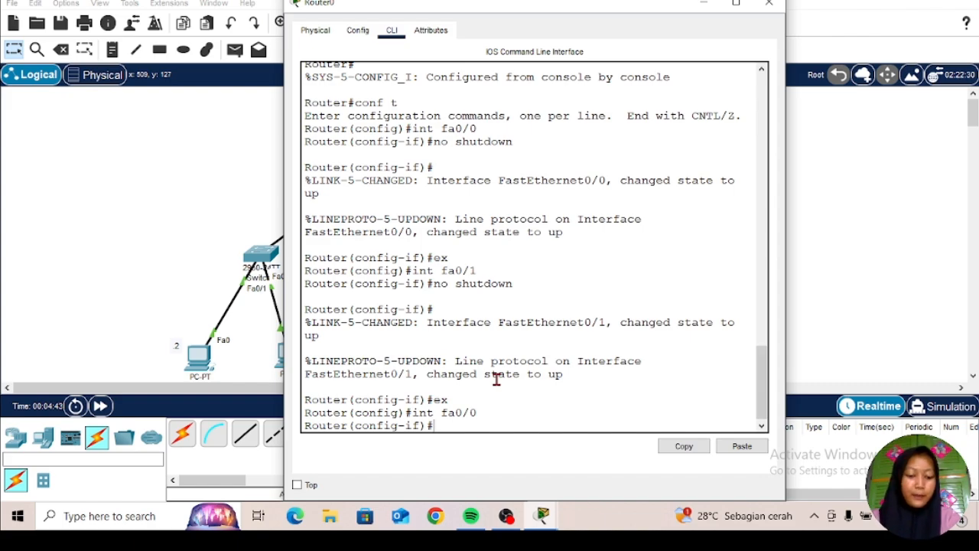
text(ip)
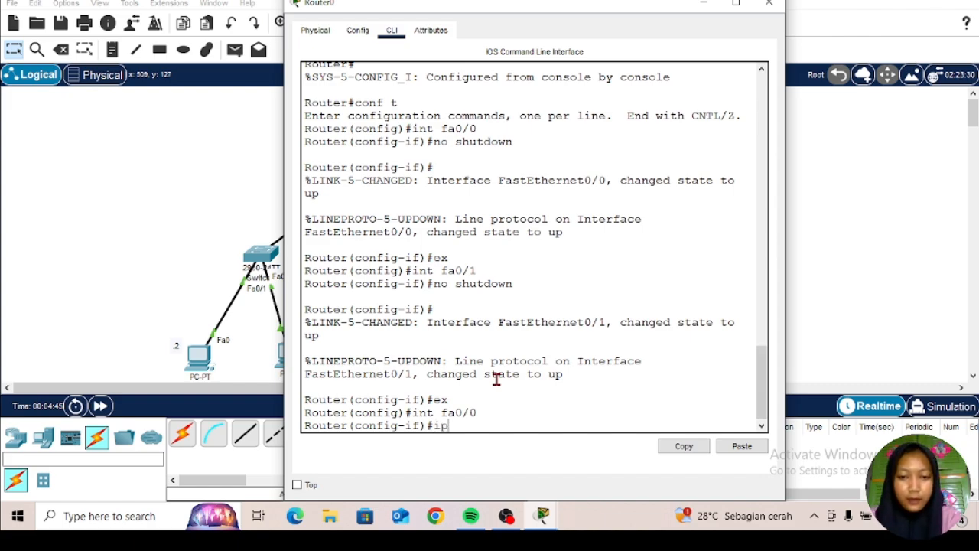
text( address)
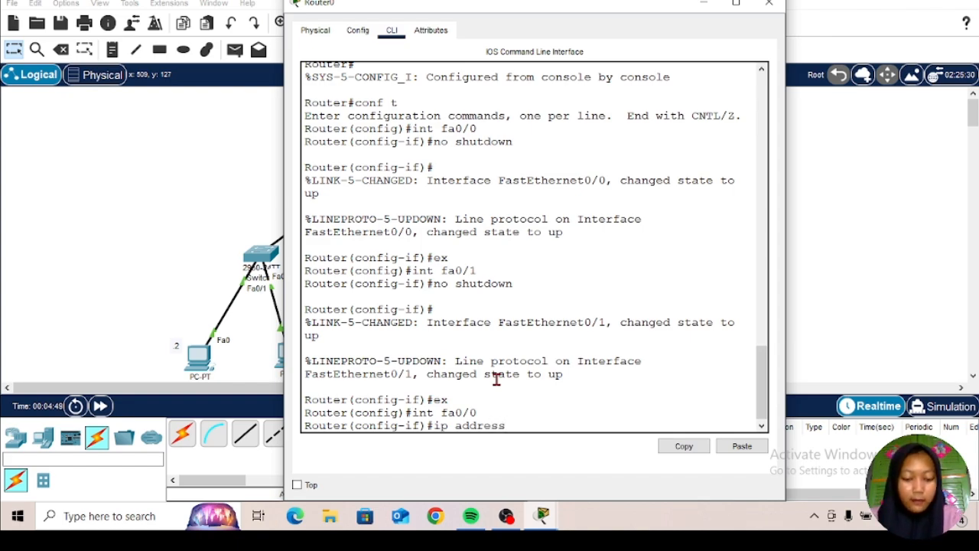
text( 10)
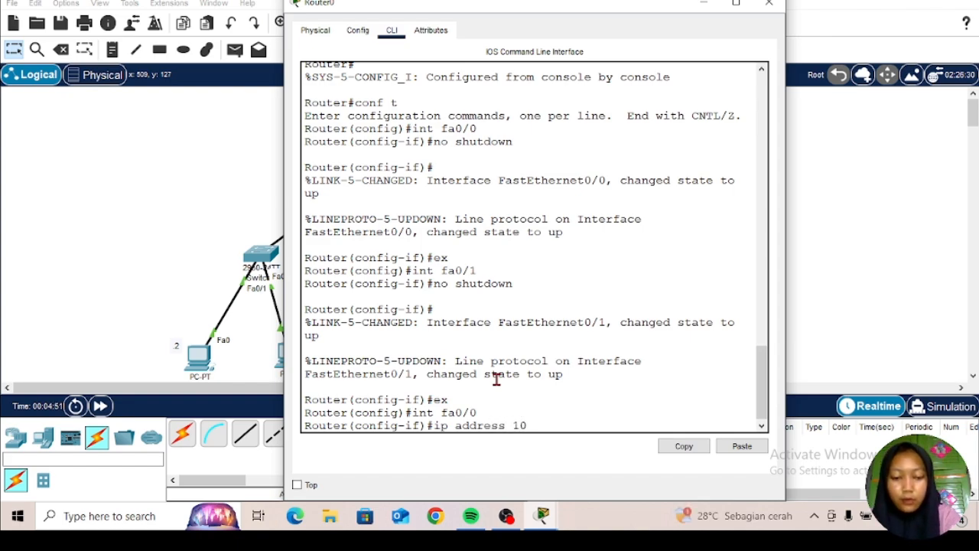
text(.10)
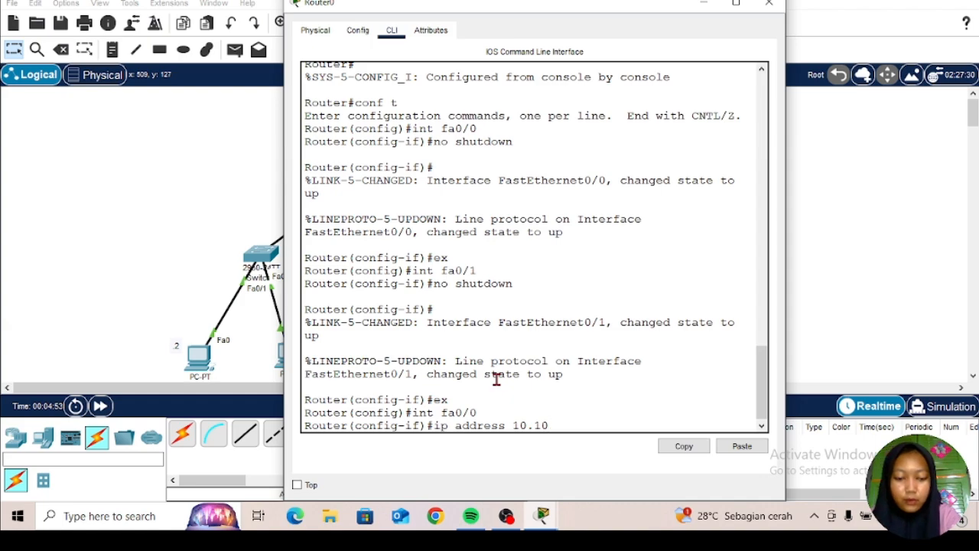
text(.10)
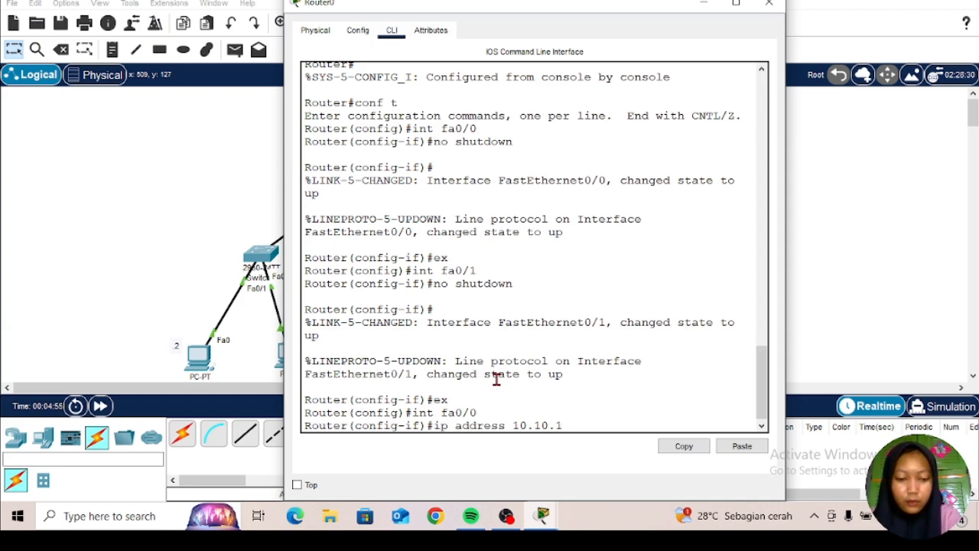
text(.1)
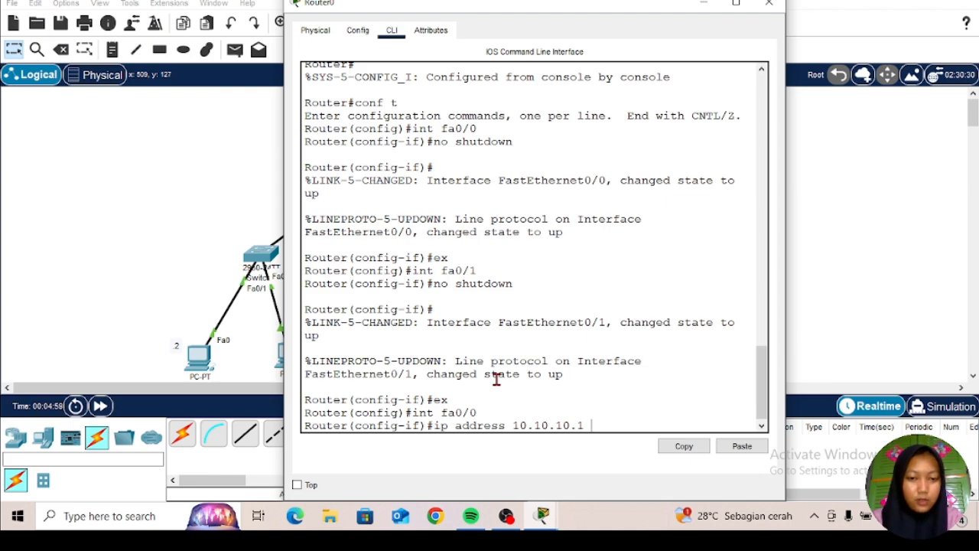
text( 2)
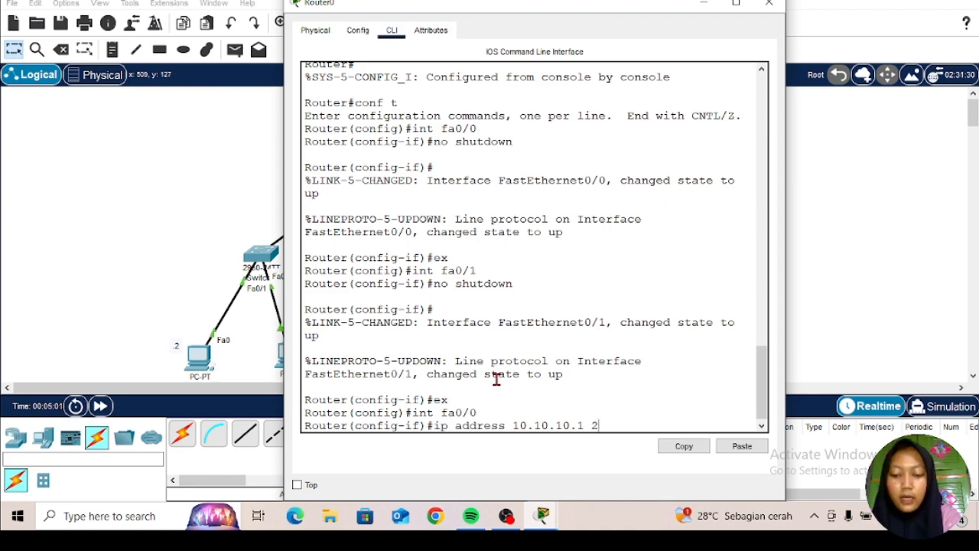
text(55.)
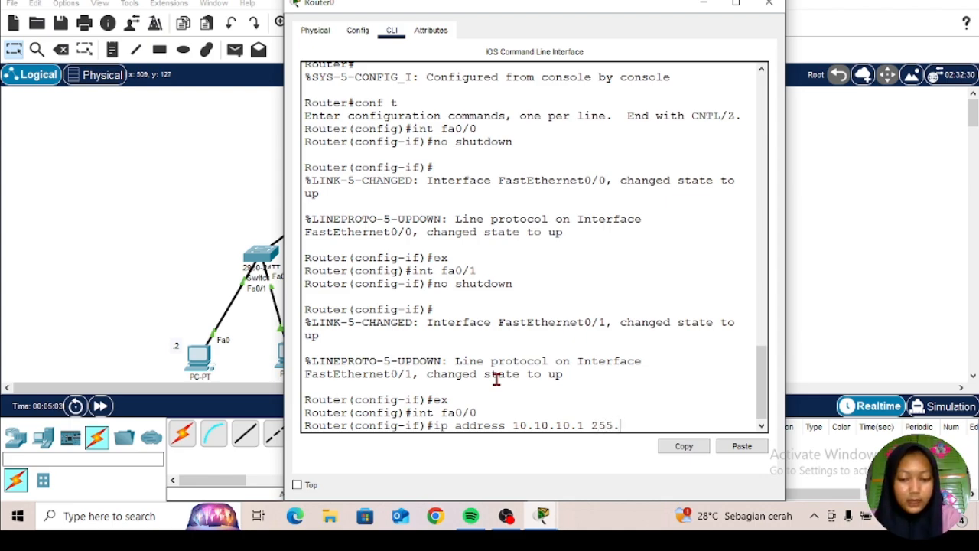
text(255.)
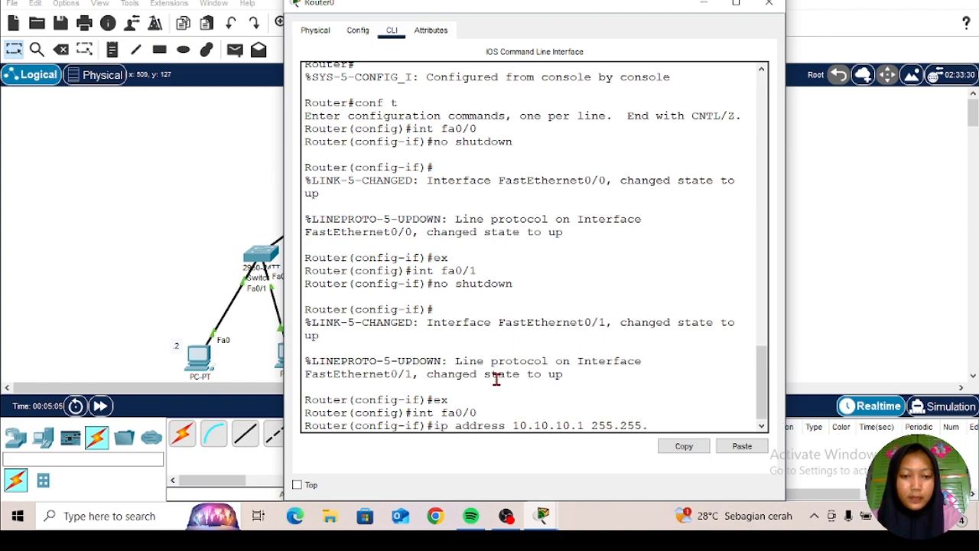
text(24)
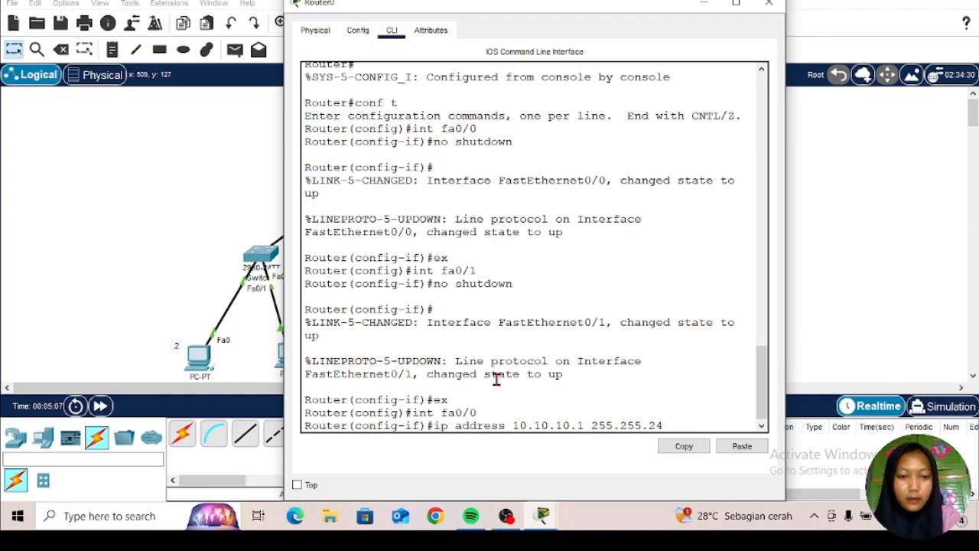
key(BackSpace)
text(55)
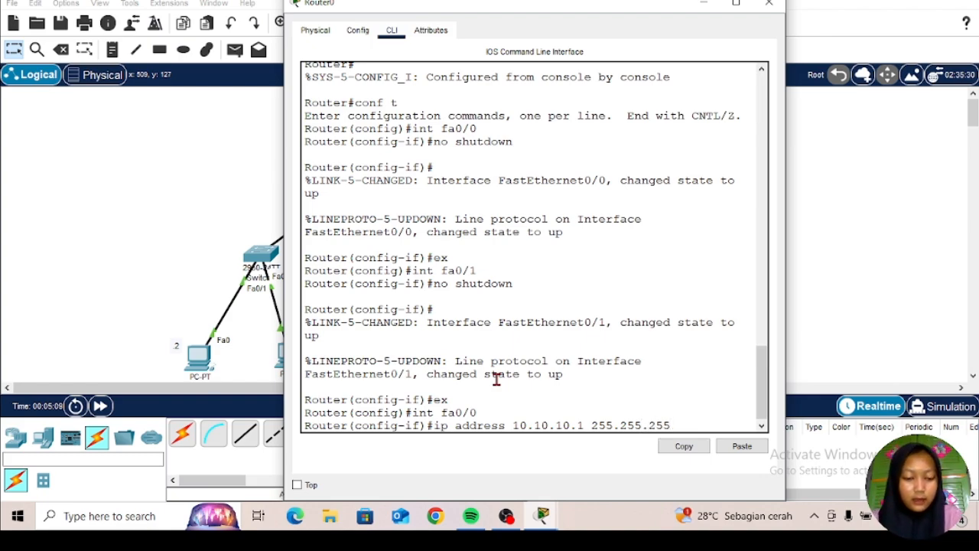
text(.0)
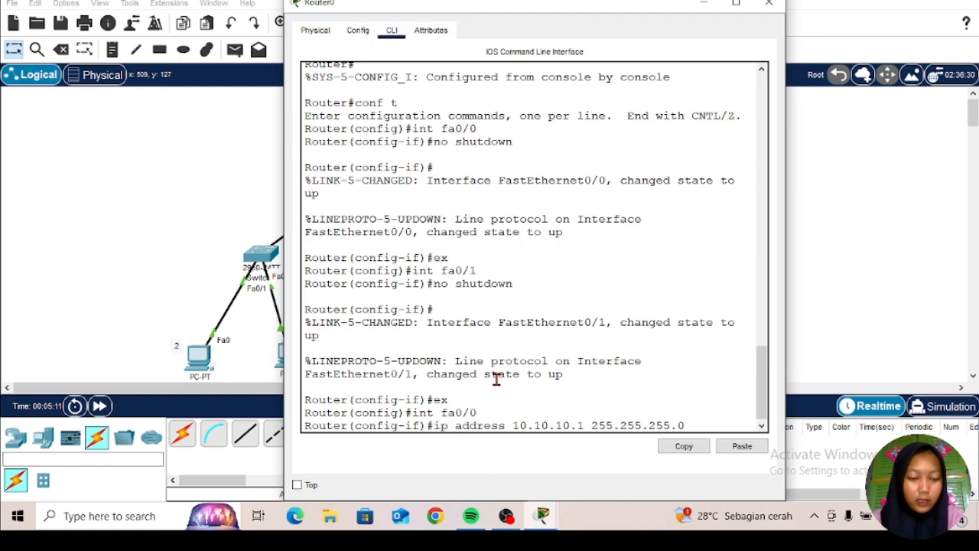
key(Return)
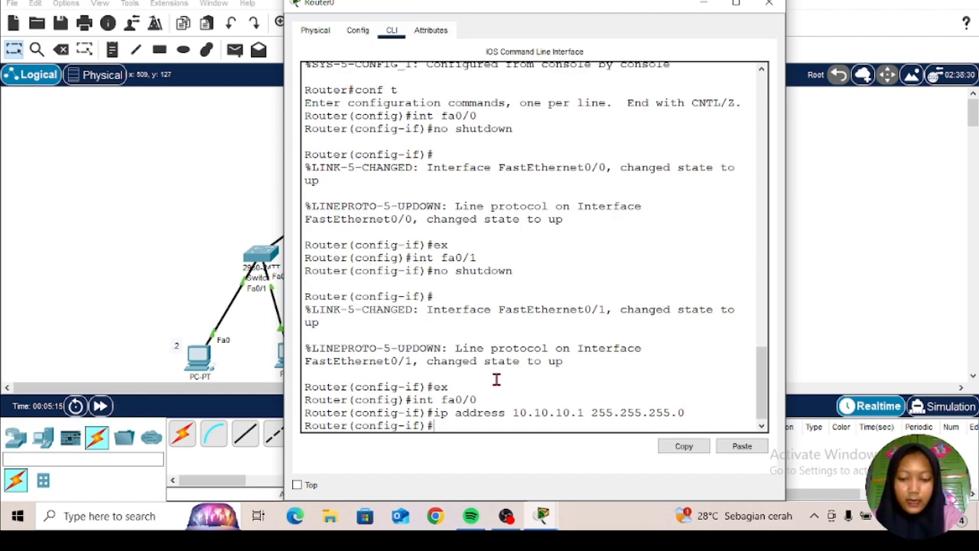
text(ex)
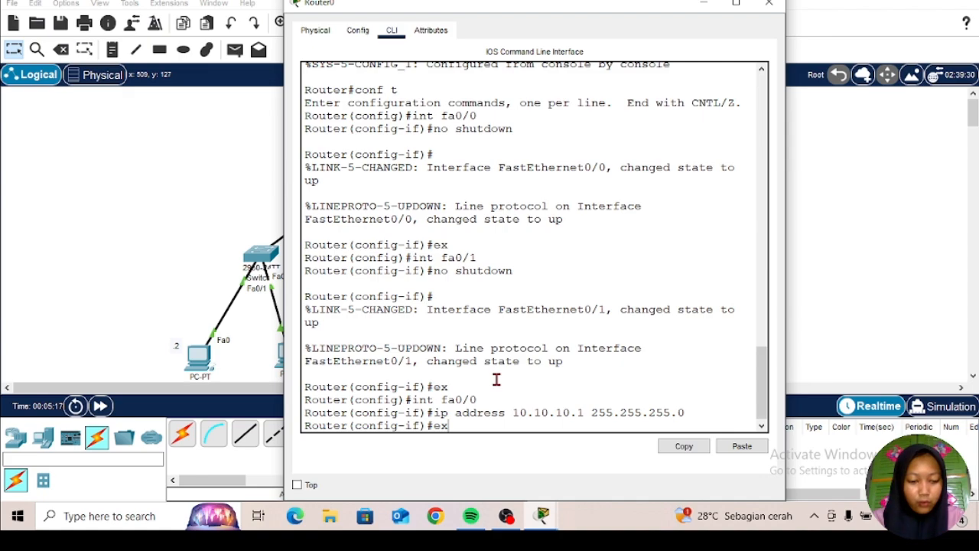
key(Return)
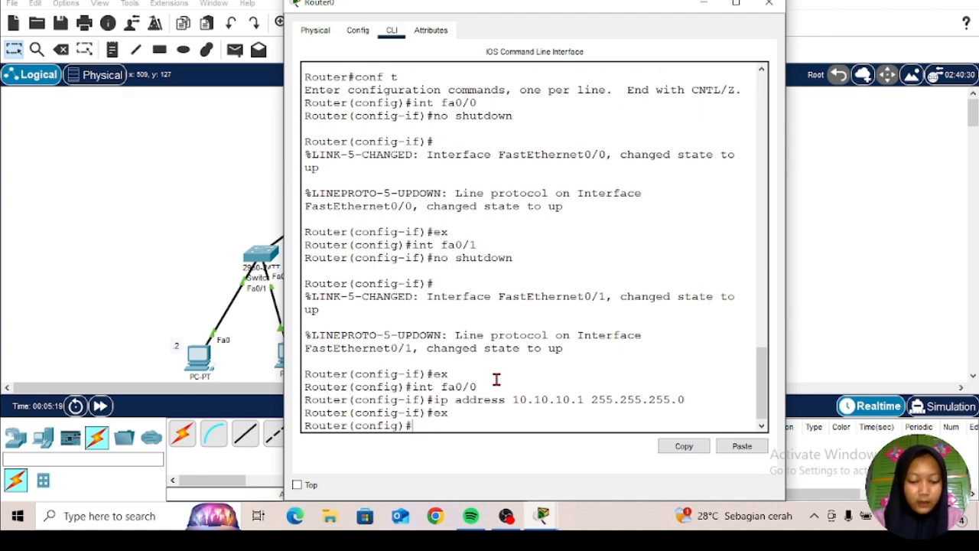
Step: Assign IP address 20.20.20.1 with mask 255.255.255.0 to the router's fa0/1 interface
text(int)
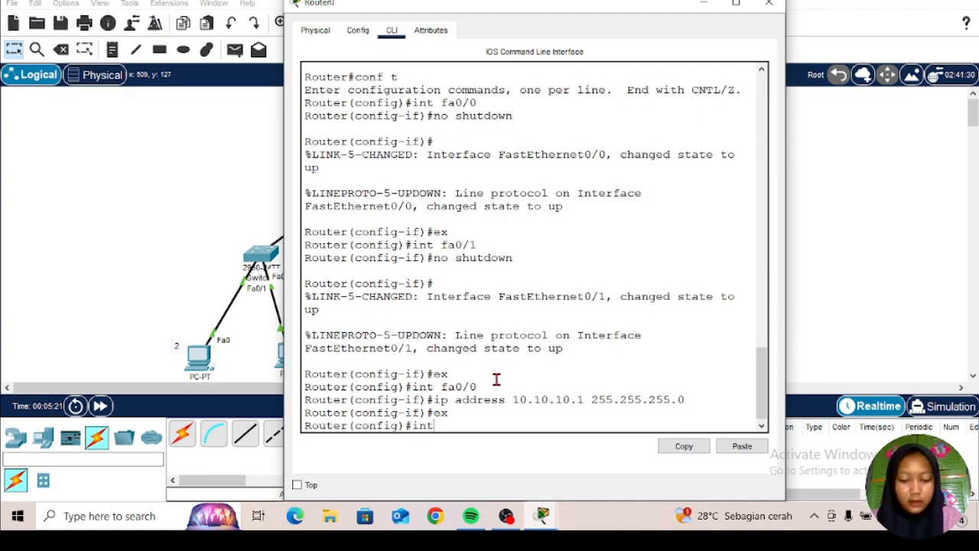
text( fa0/)
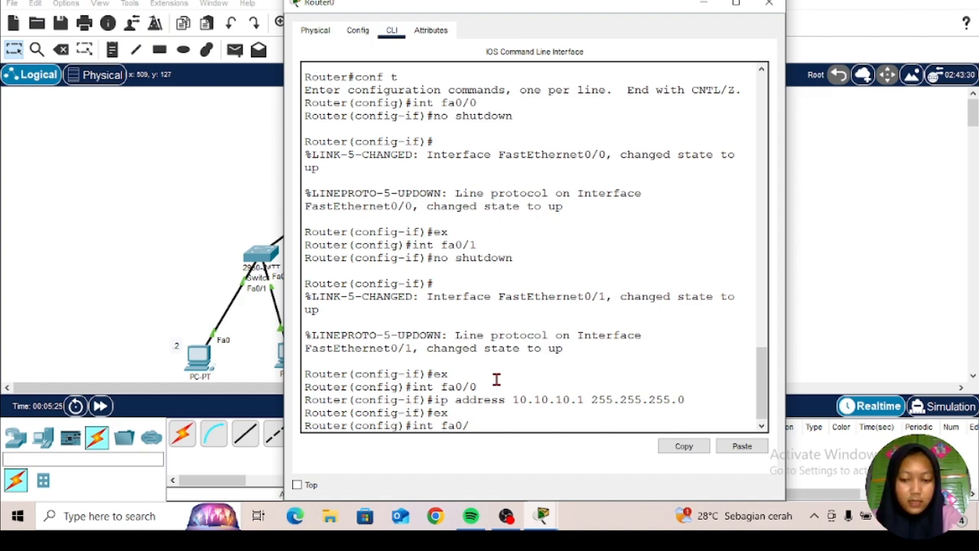
text(1)
key(Return)
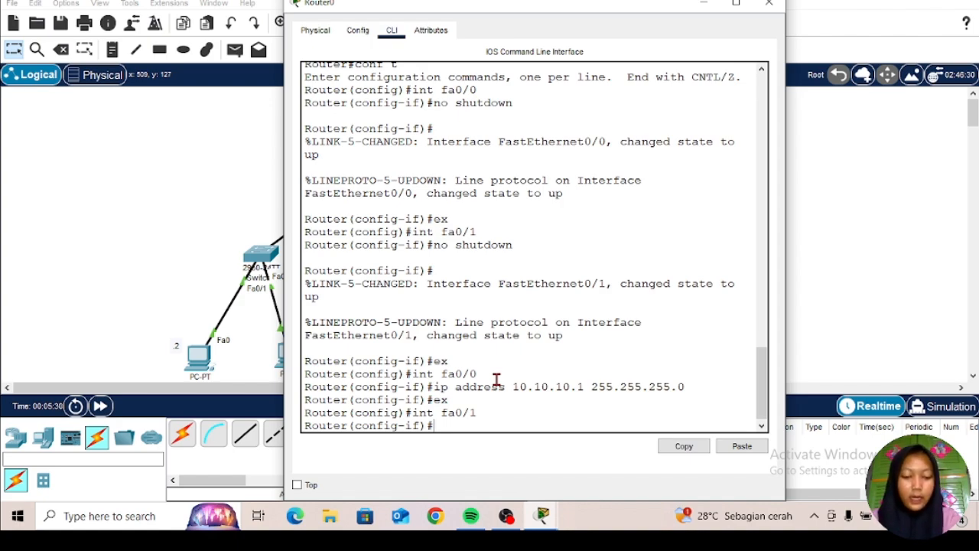
text(ip a)
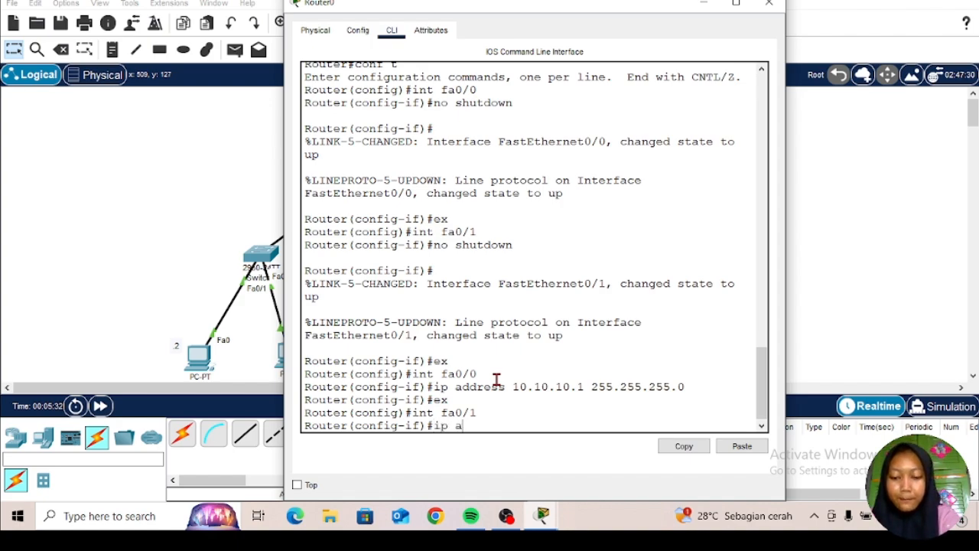
text(ddress)
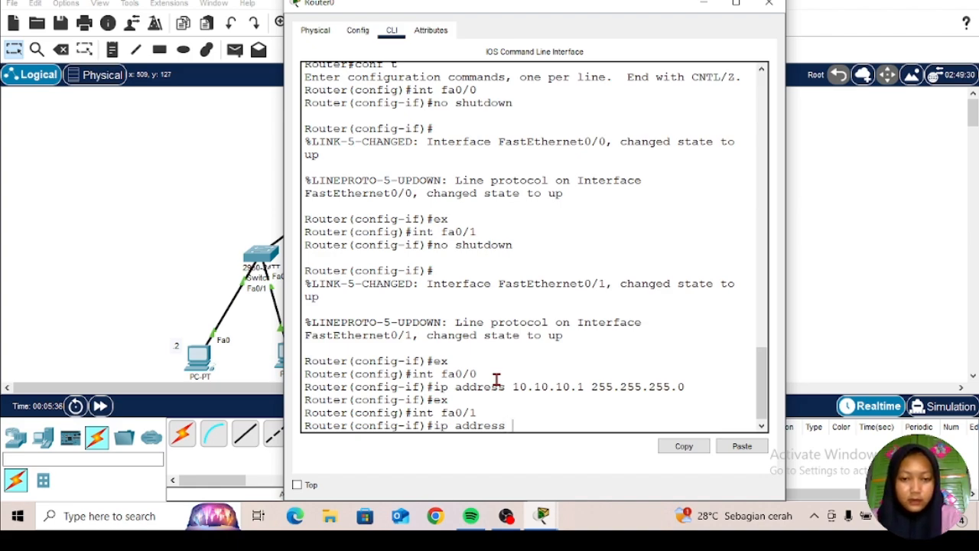
text( 20.)
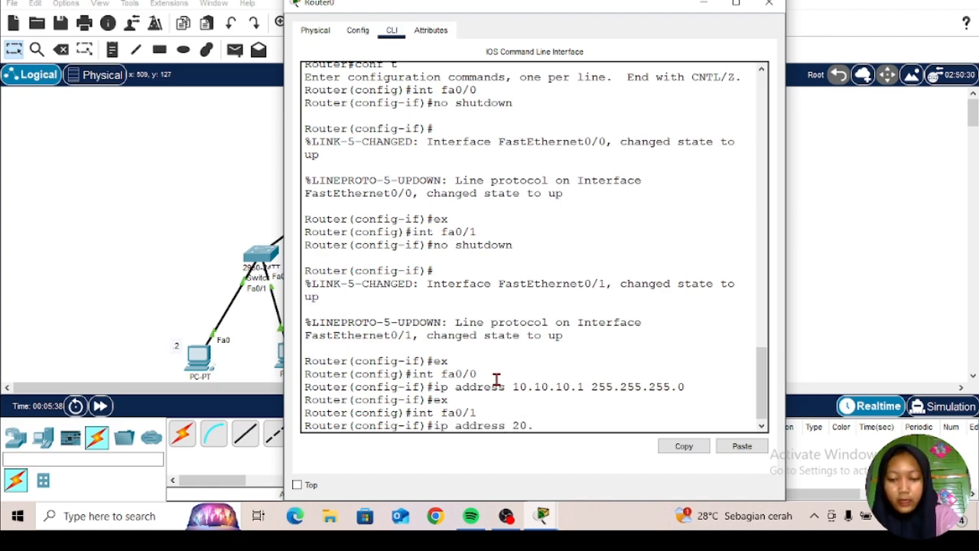
text(20.2)
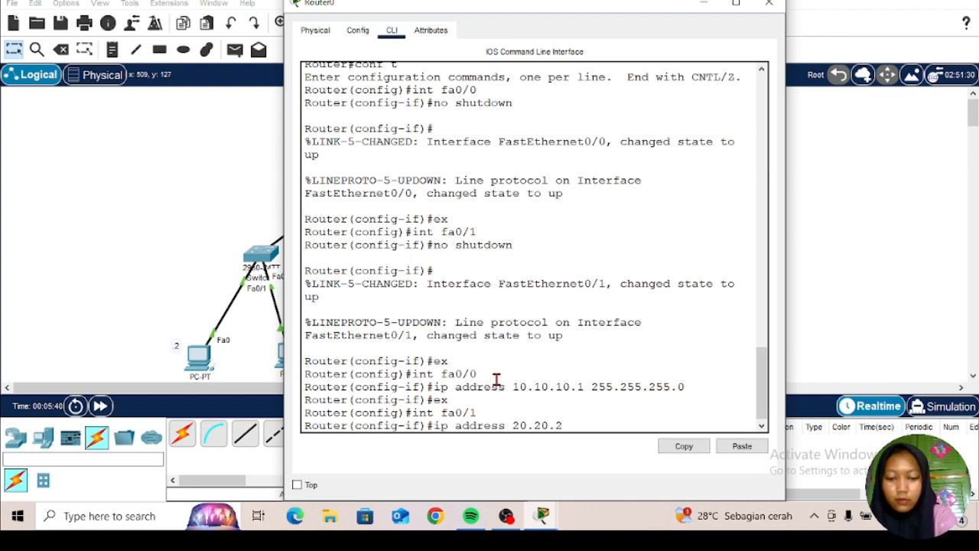
text(0.1)
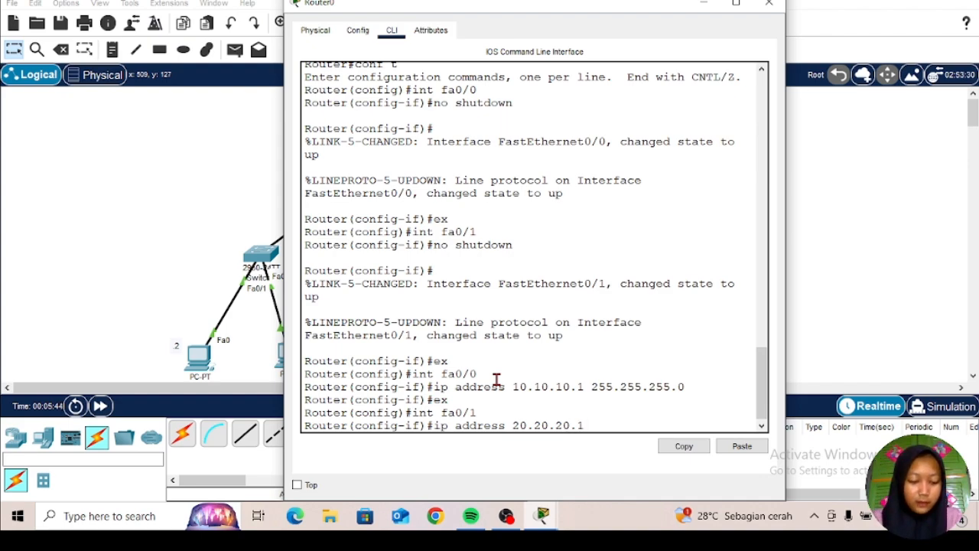
text( 255)
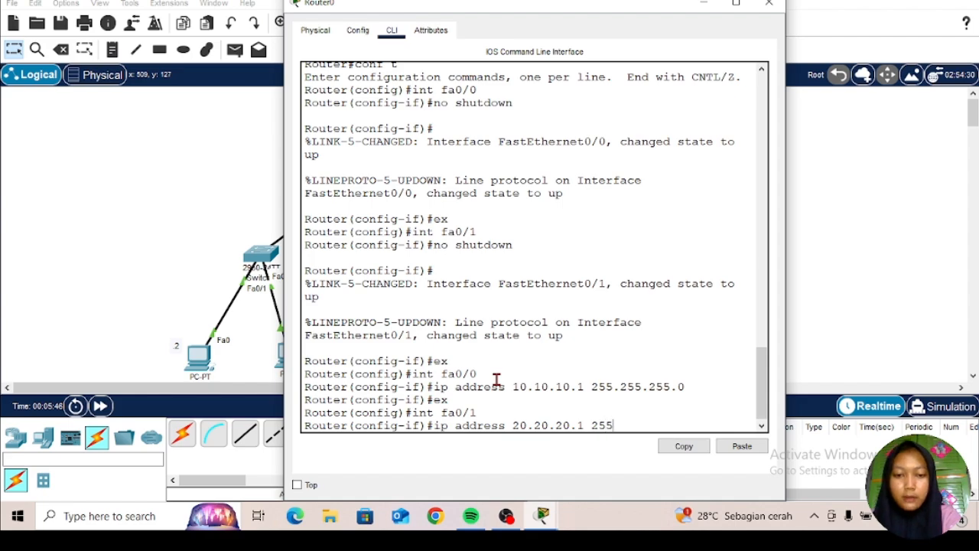
text(/)
key(BackSpace)
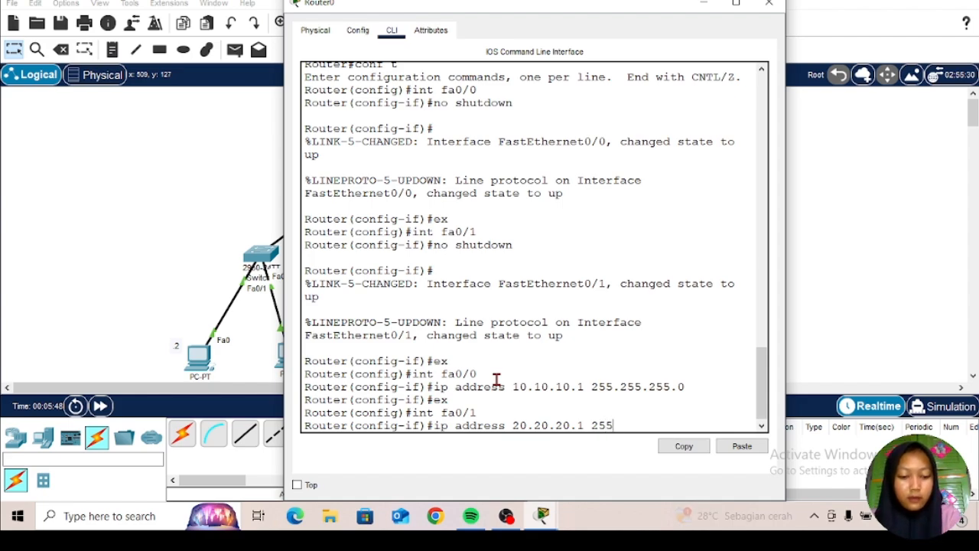
text(.255.255)
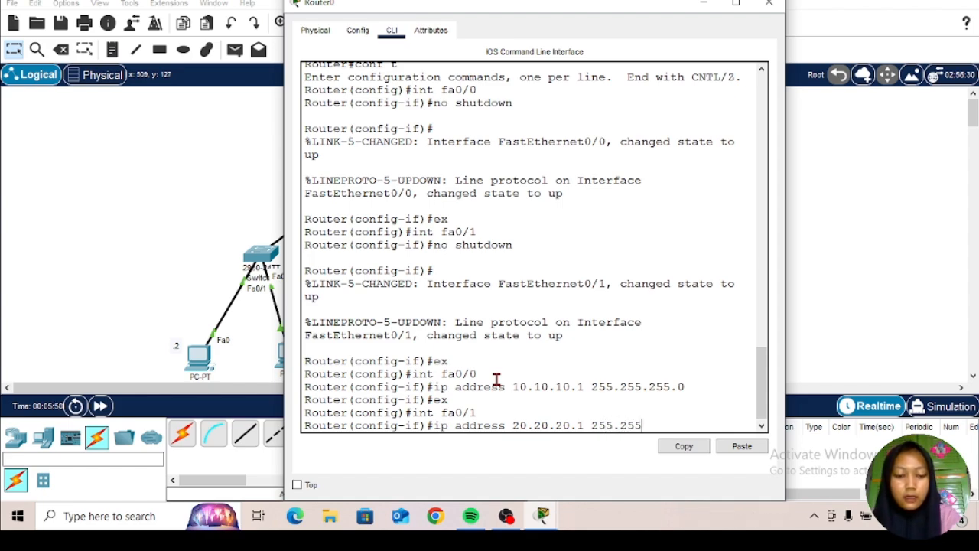
text(.255)
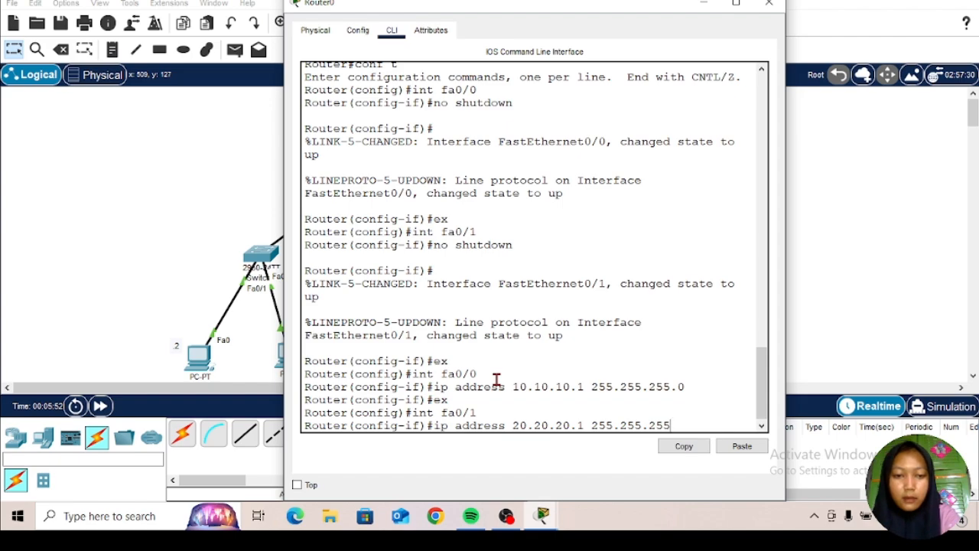
text(0)
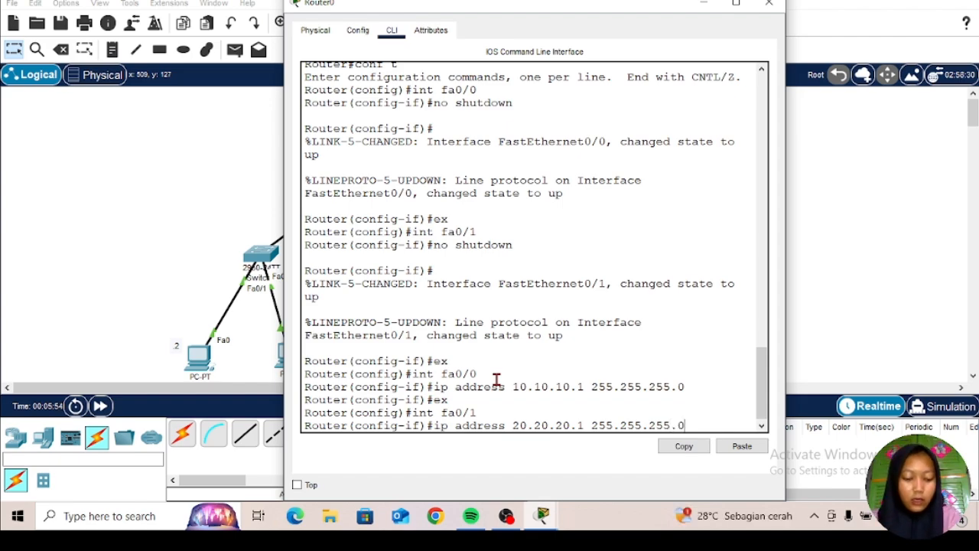
key(Return)
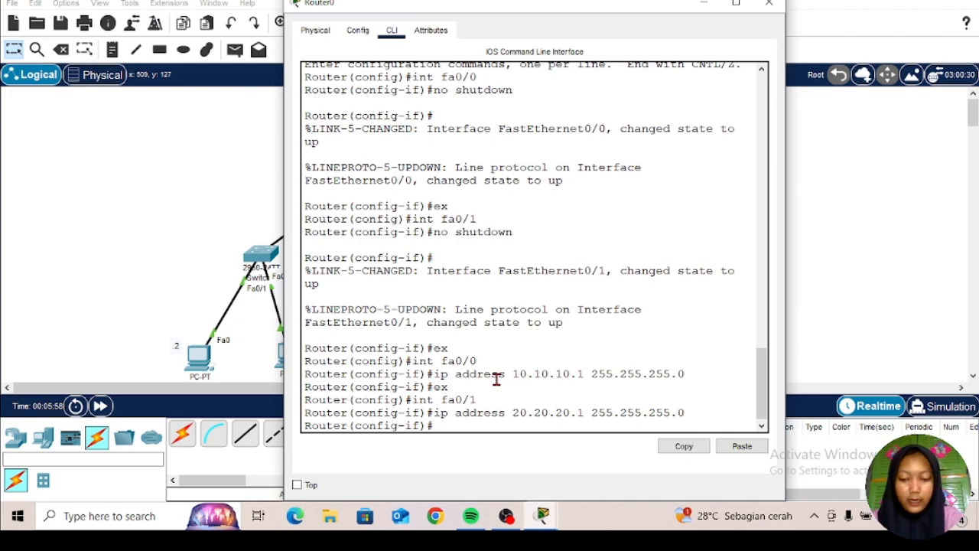
Step: Leave the router's fa0/1 interface and global configuration modes to return to the privileged EXEC prompt
text(ex)
key(Return)
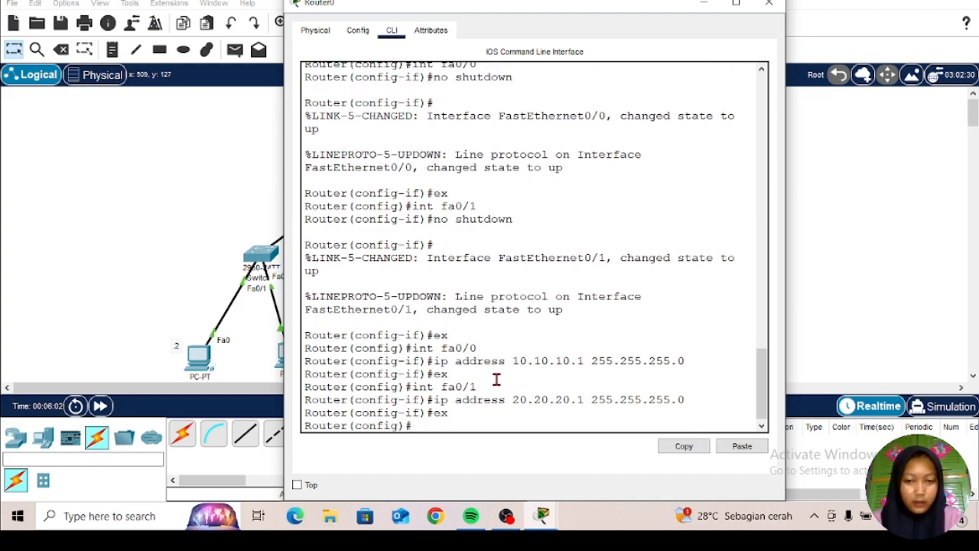
text(ex)
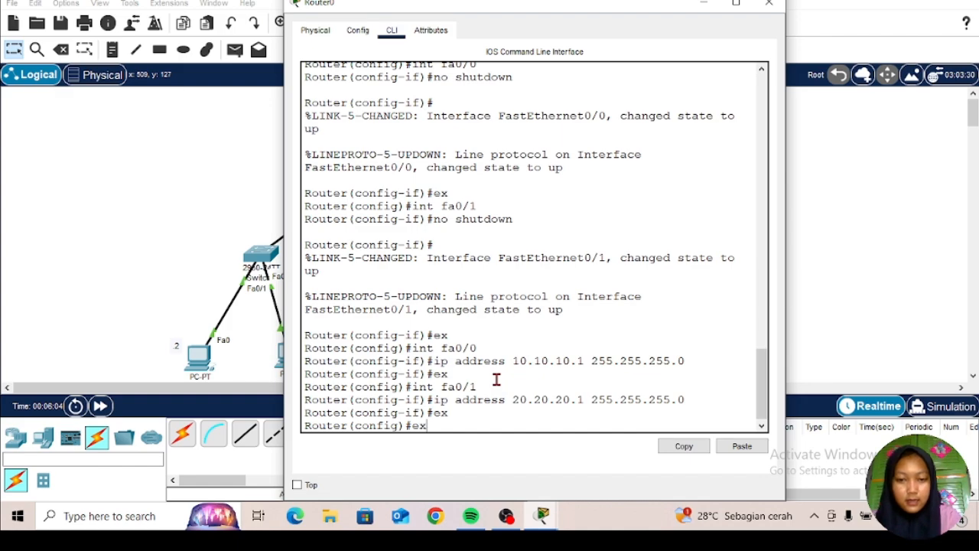
key(Return)
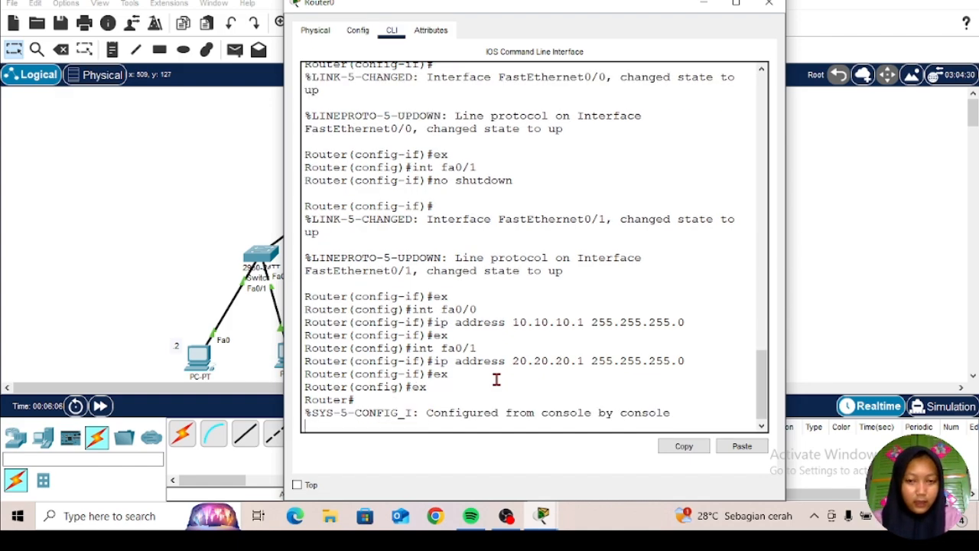
key(Return)
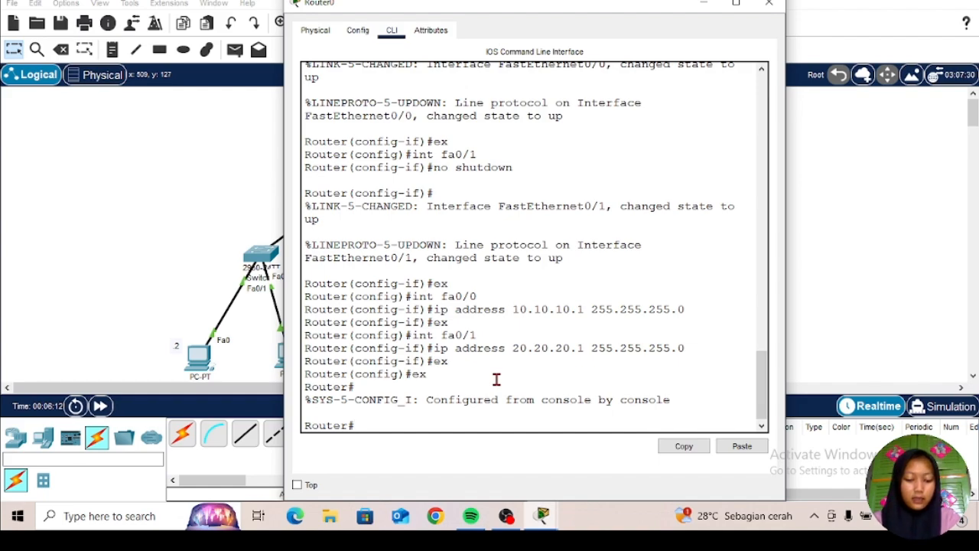
Step: Run show ip int brief on the router to check its interface addresses and status, and close the router's window
text(sh)
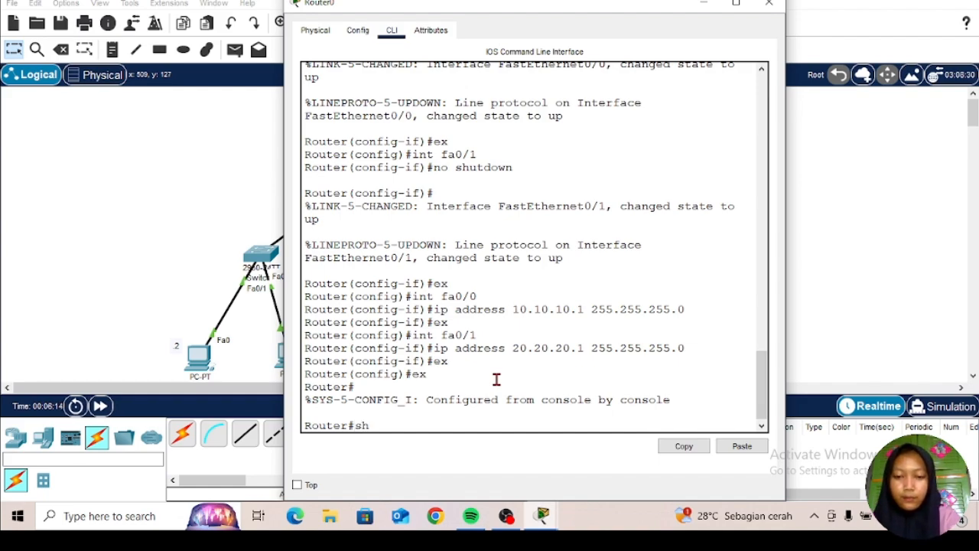
text(ow)
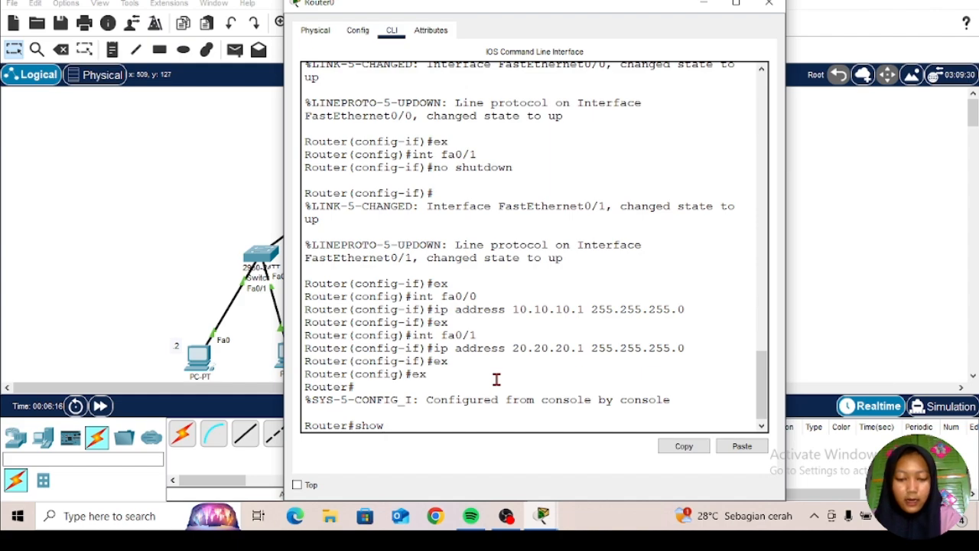
text( ip int)
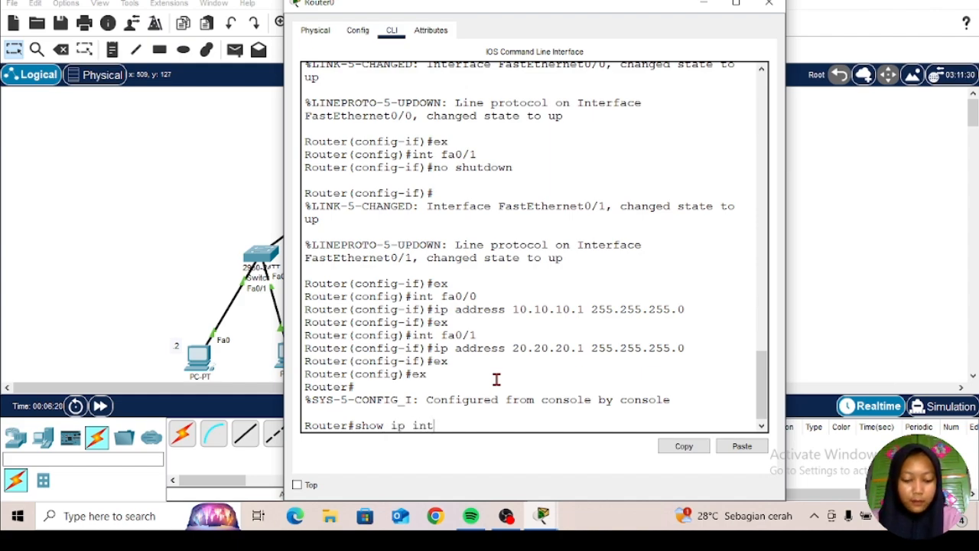
text( brief)
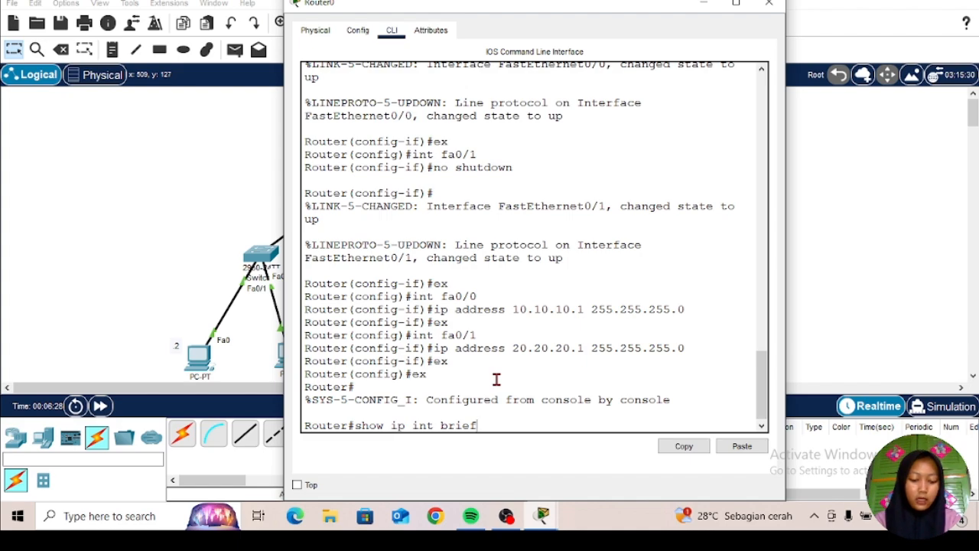
key(Return)
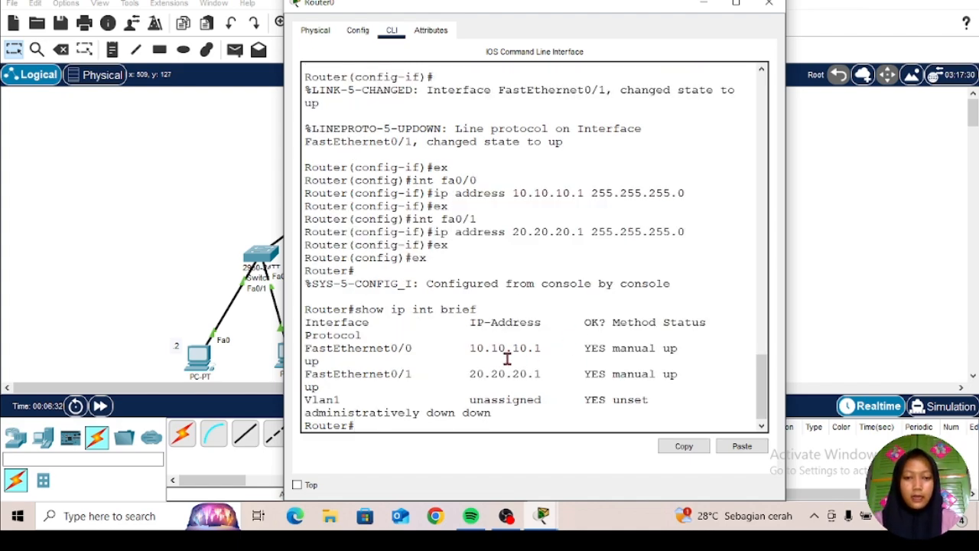
drag(586, 348, 703, 364)
click(703, 364)
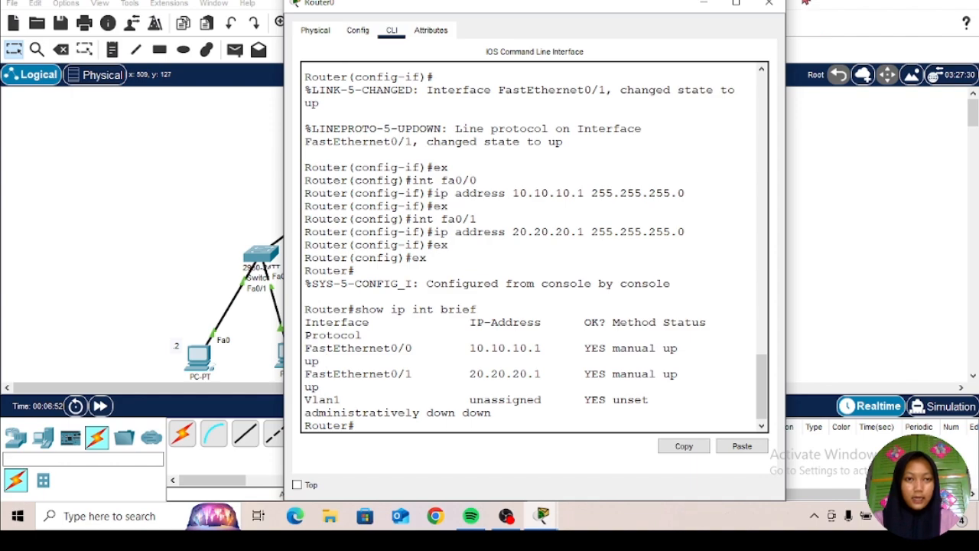
click(769, 3)
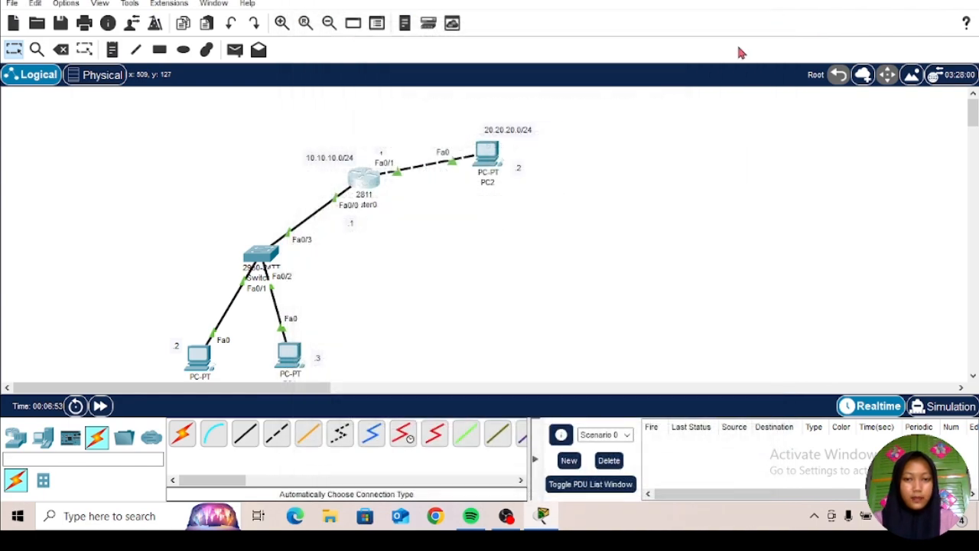
Step: Open PC0's IP configuration and set its static IPv4 address to 10.10.10.2
click(190, 364)
click(407, 30)
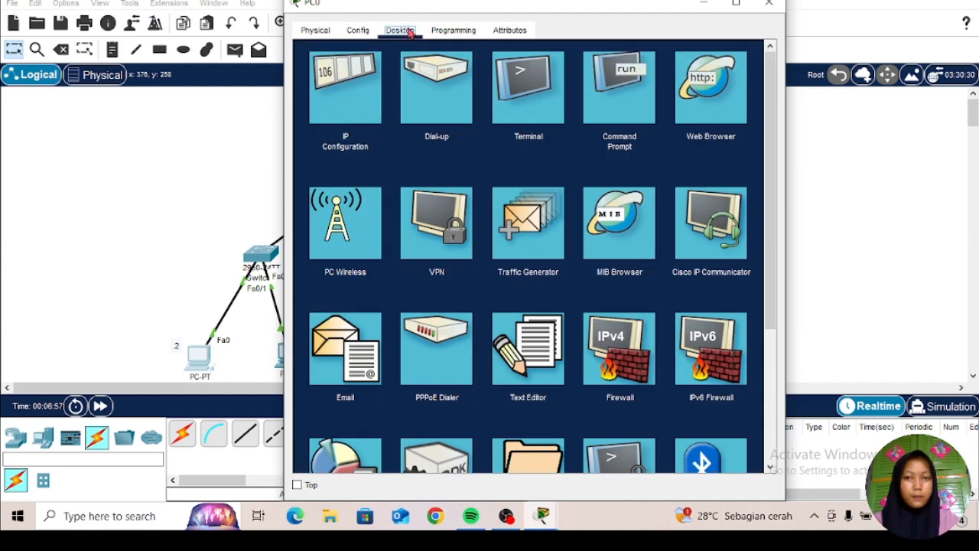
click(349, 103)
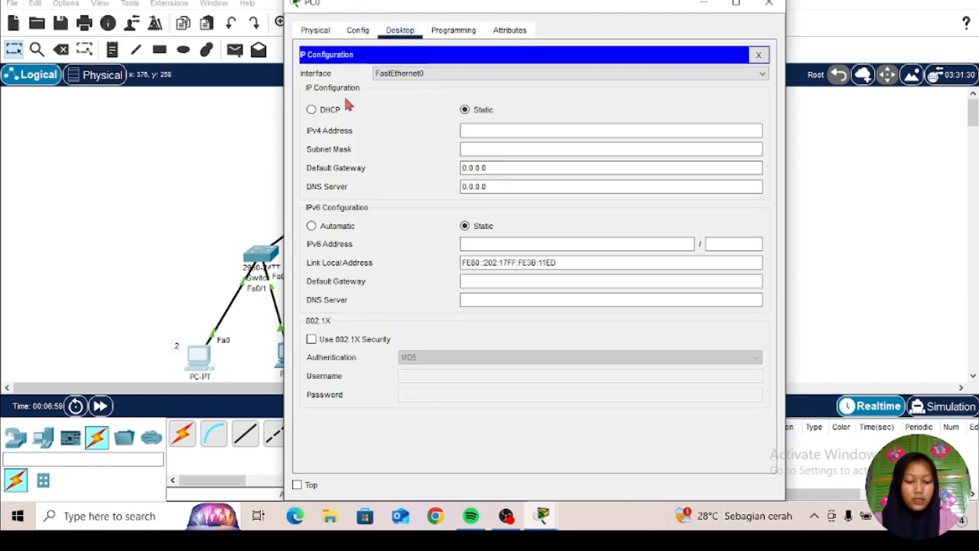
click(482, 132)
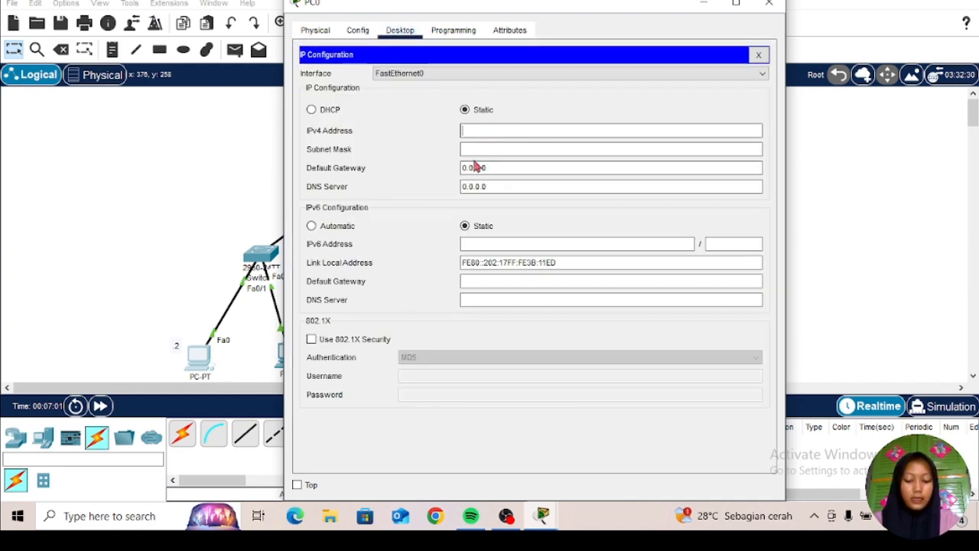
text(1)
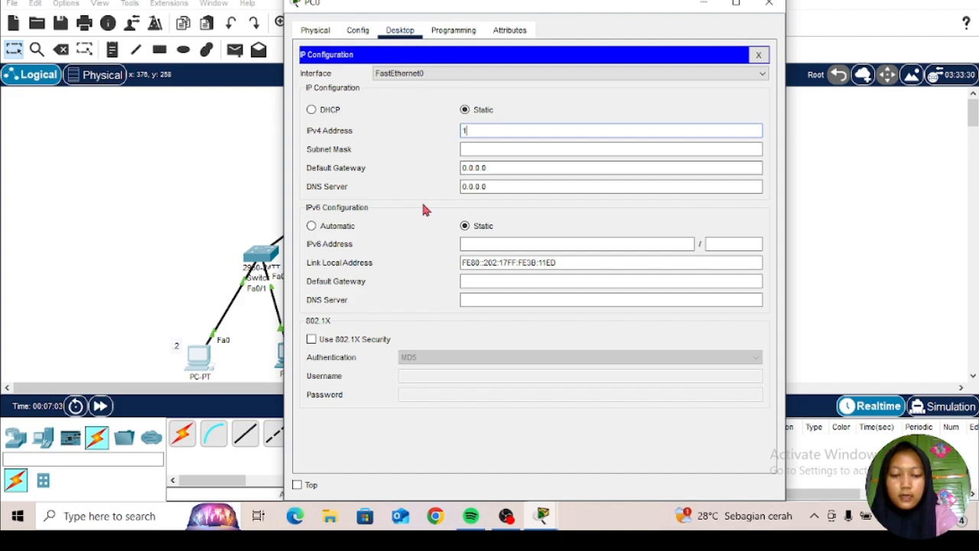
text(0.10)
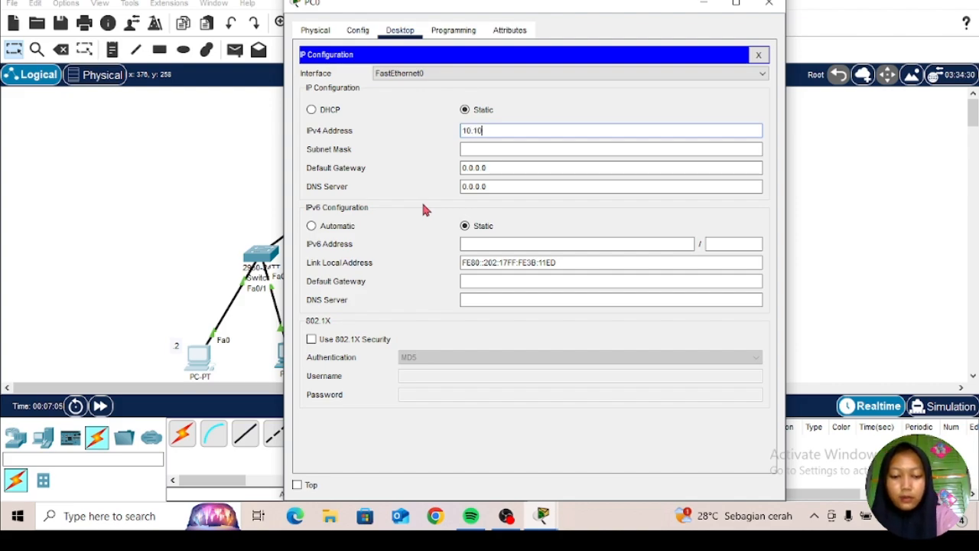
text(.1)
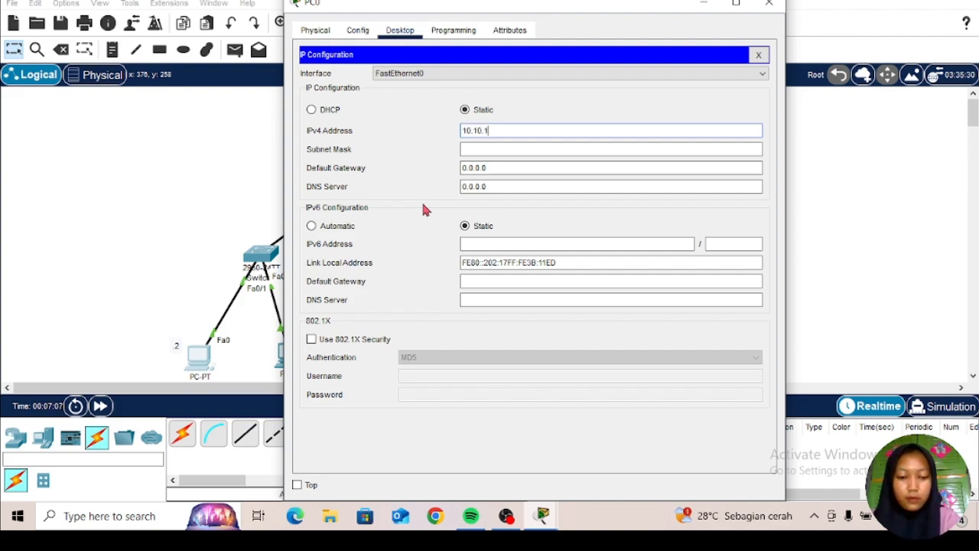
text(0.)
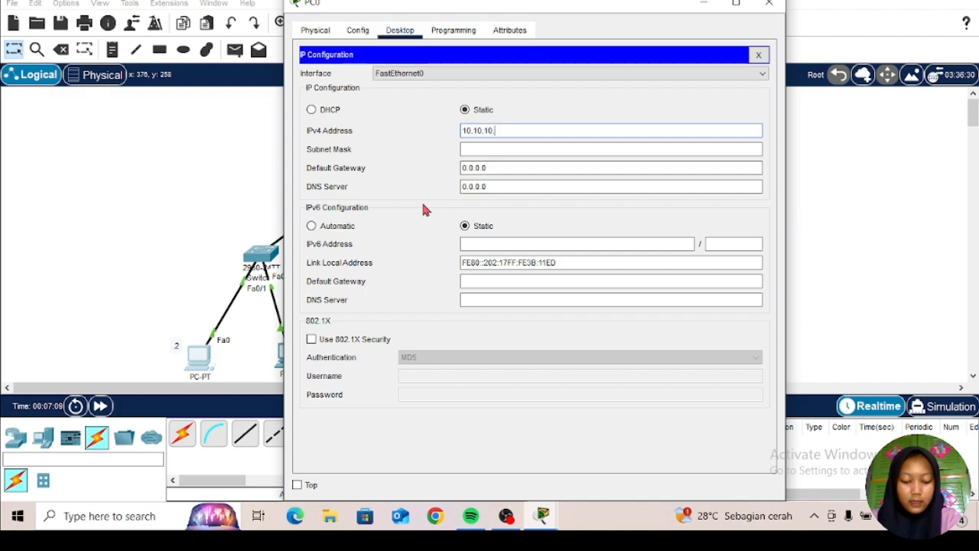
text(2)
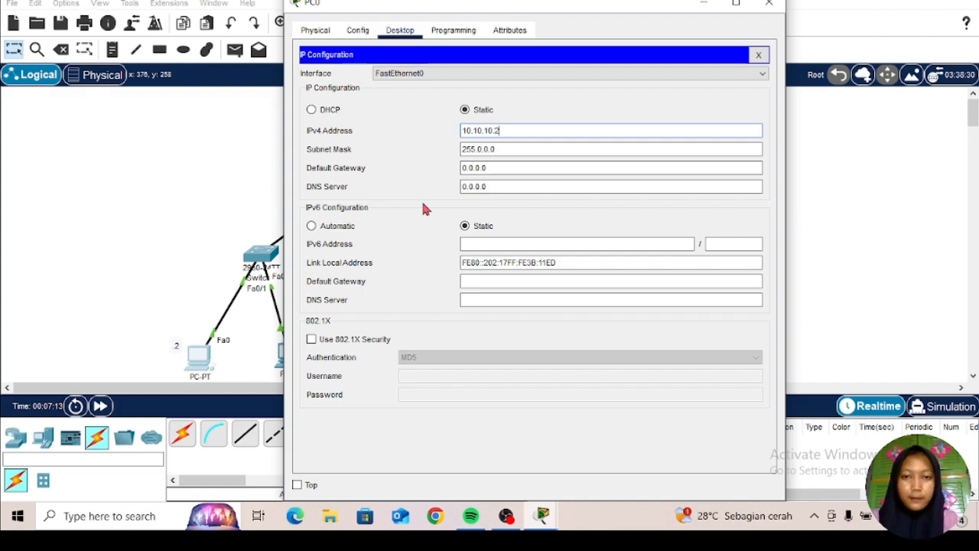
Step: Set PC0's subnet mask to 255.255.255.0
click(518, 149)
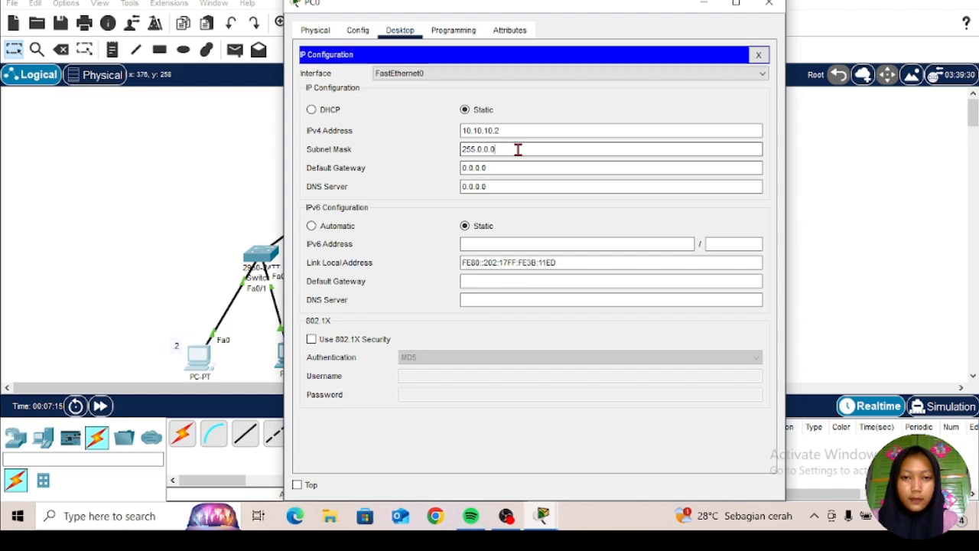
key(BackSpace)
key(BackSpace)
key(BackSpace)
key(BackSpace)
key(BackSpace)
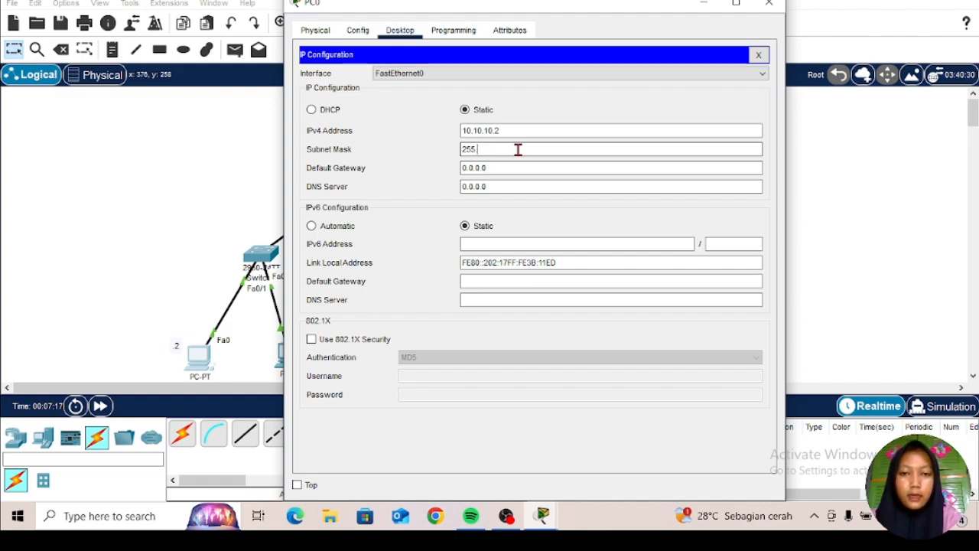
text(255)
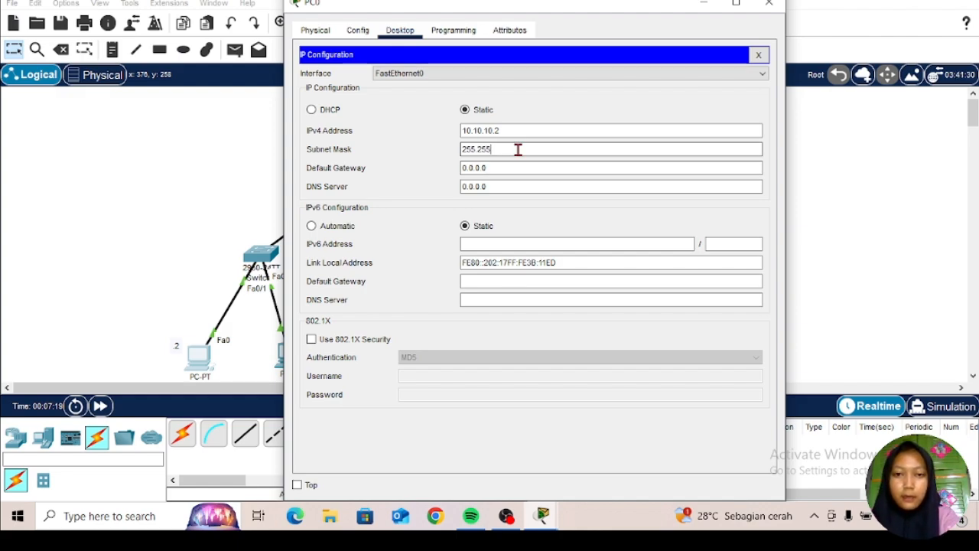
text(.255)
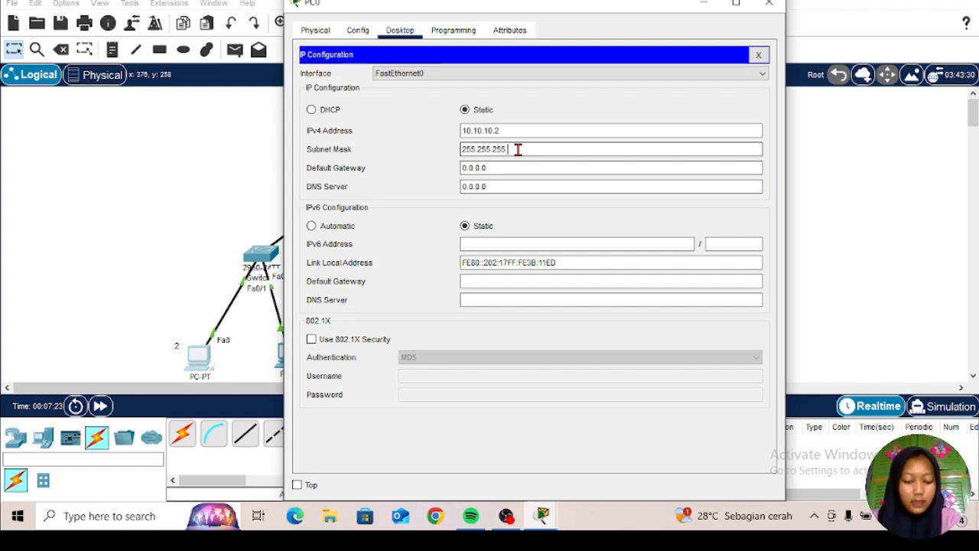
text(.0)
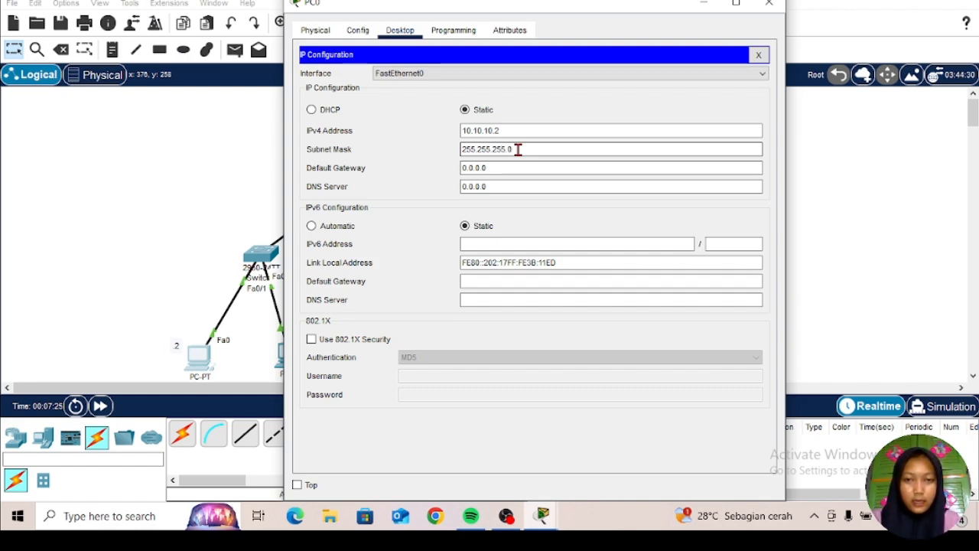
Step: Set PC0's default gateway to 10.10.10.1 and close its configuration window
click(504, 167)
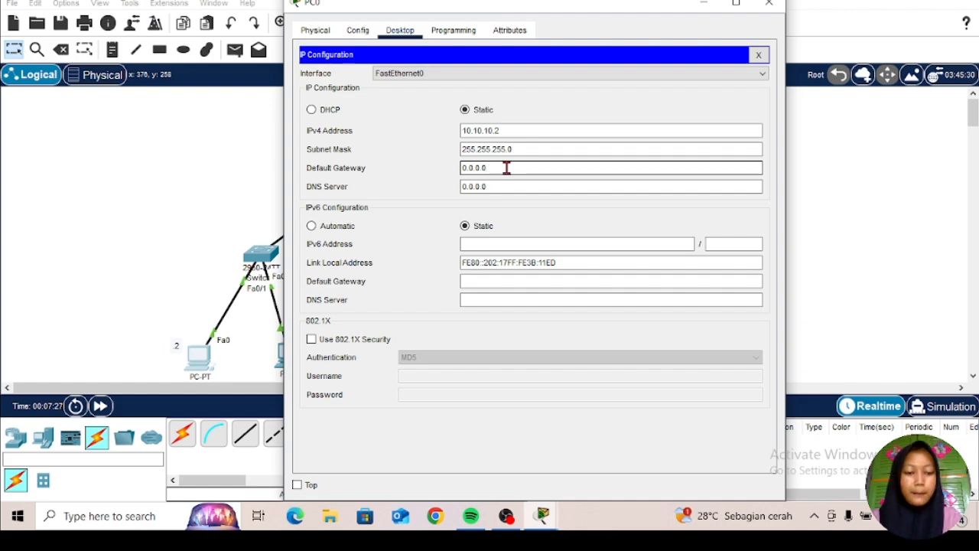
key(BackSpace)
key(BackSpace)
key(BackSpace)
key(BackSpace)
key(BackSpace)
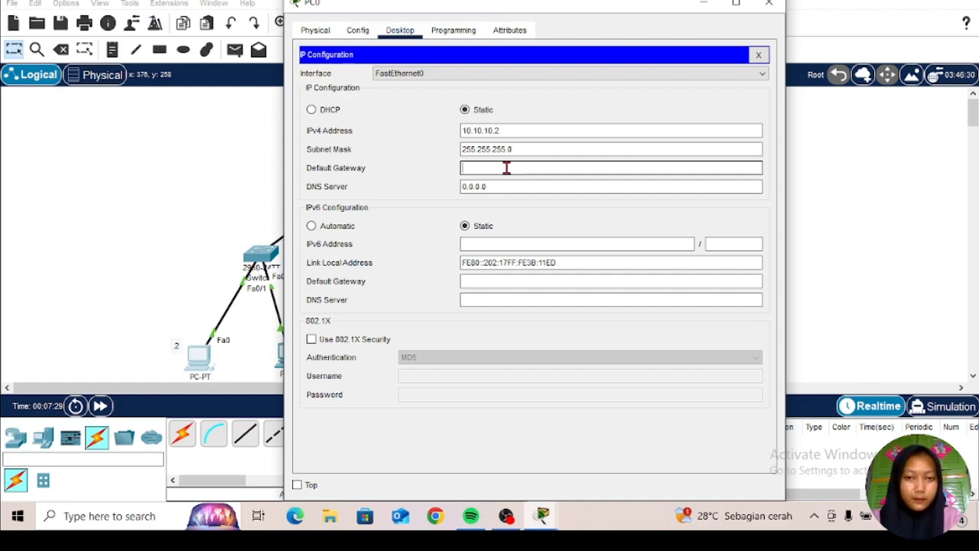
text(10)
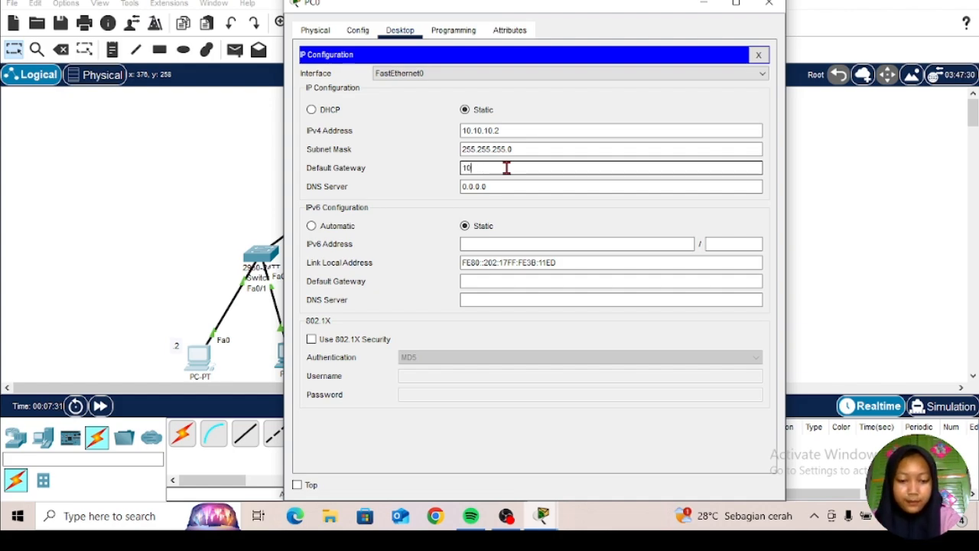
text(.10.)
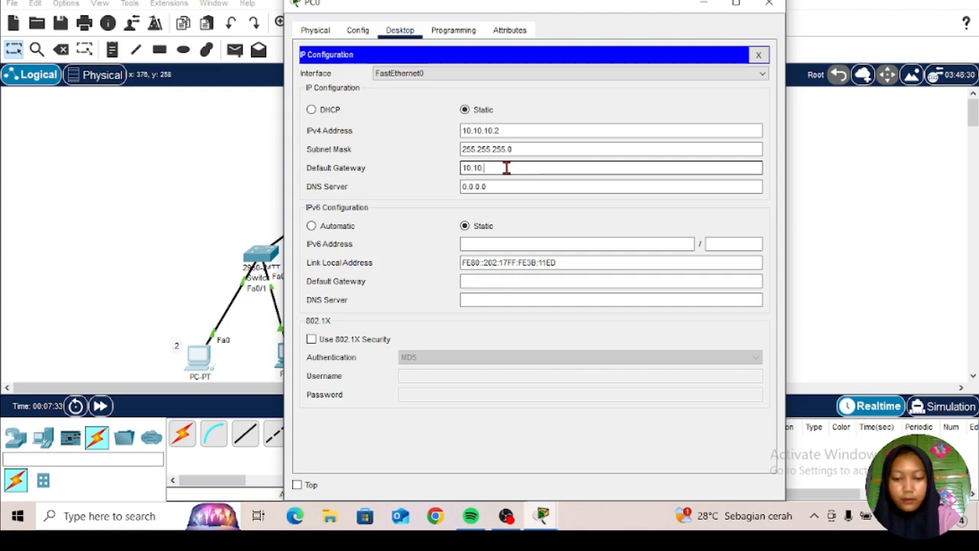
text(10.1)
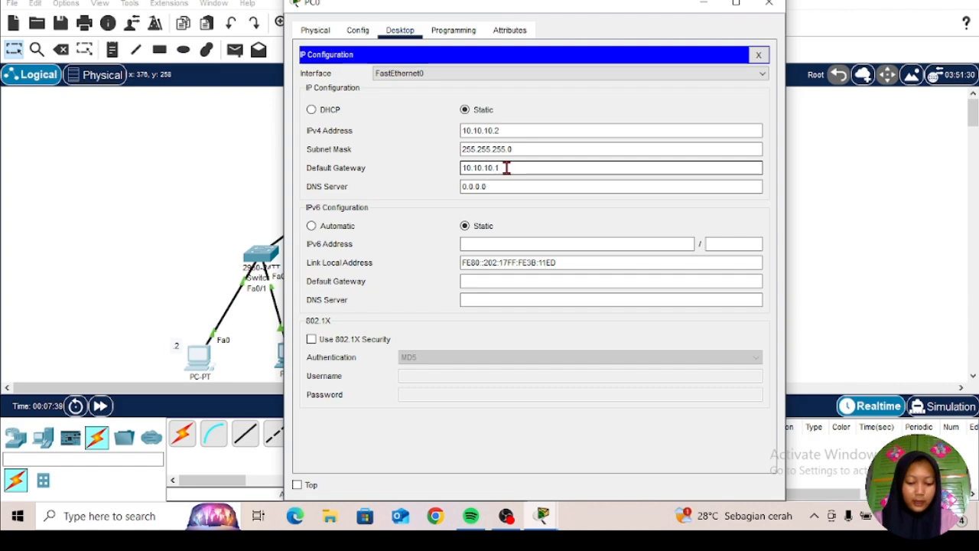
click(771, 7)
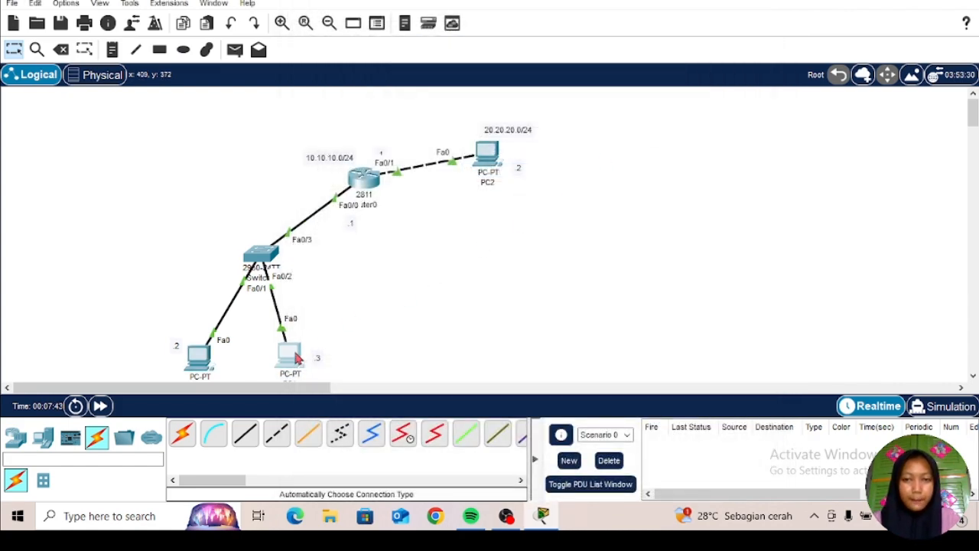
Step: Open PC1's IP configuration and set its static IPv4 address to 10.10.10.3
click(290, 353)
click(400, 31)
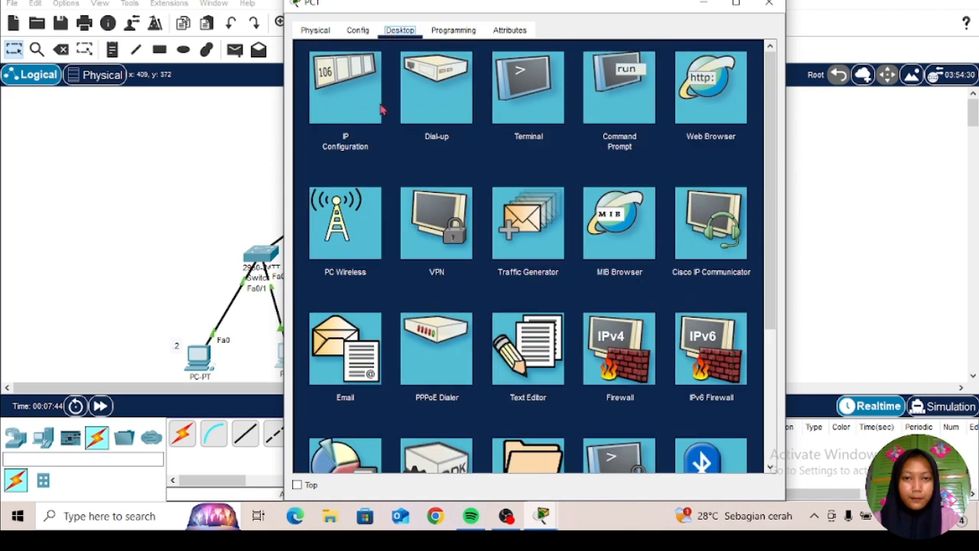
click(346, 100)
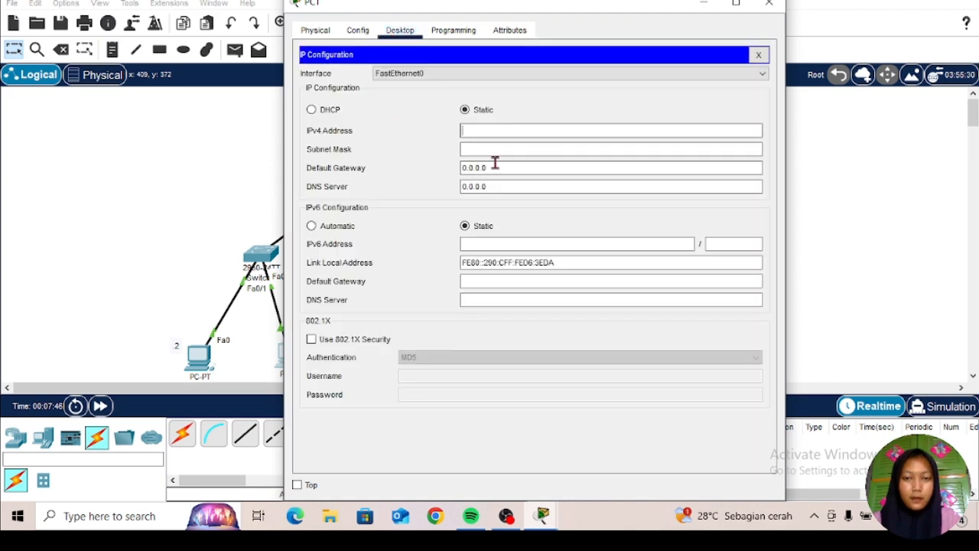
text(1)
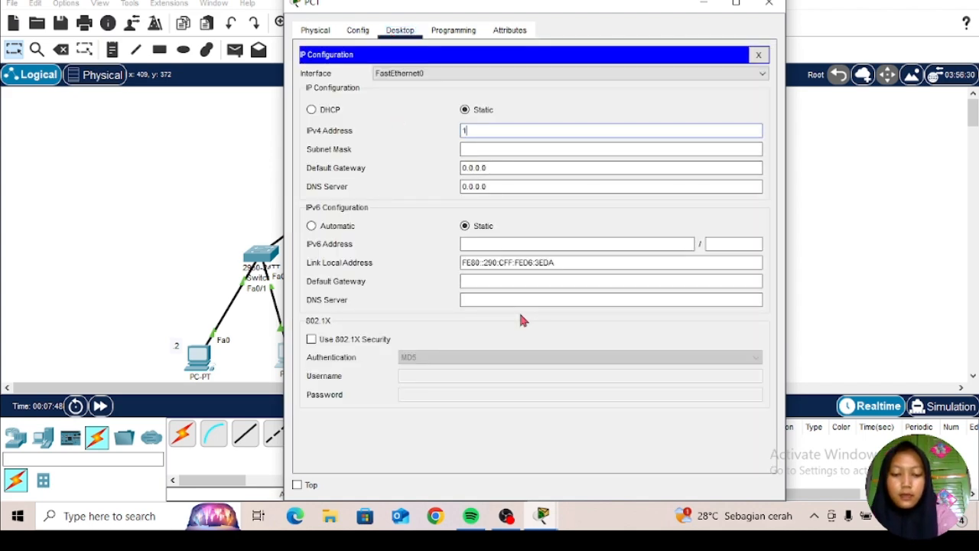
text(0.10)
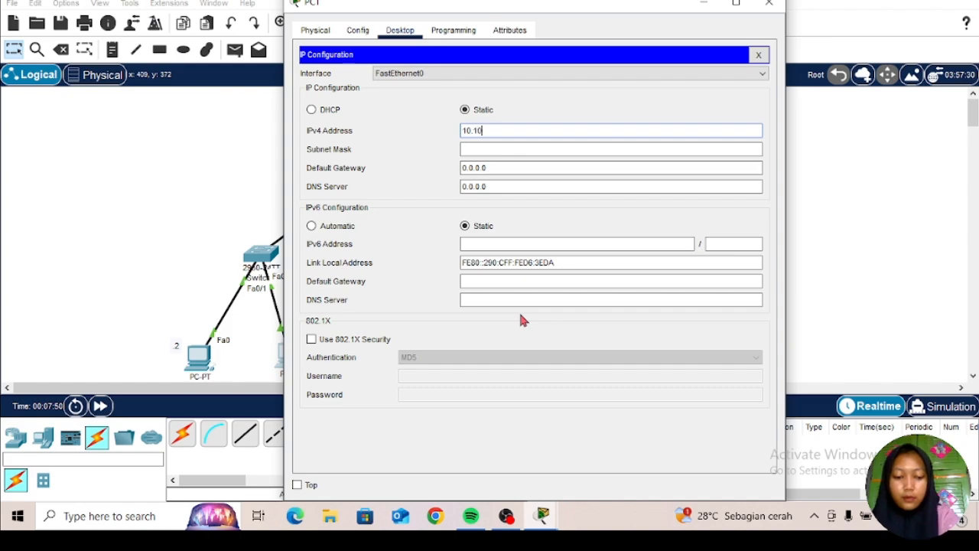
text(.10.)
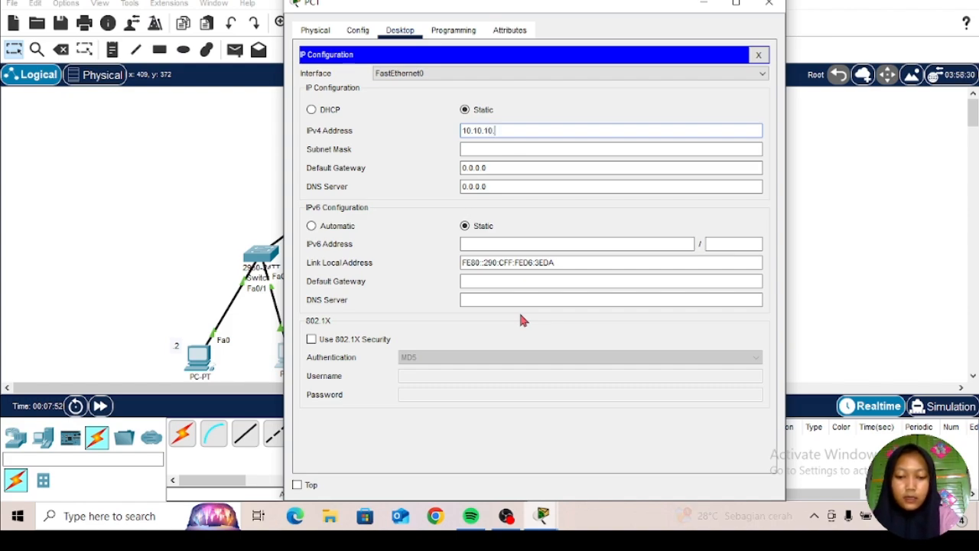
text(3)
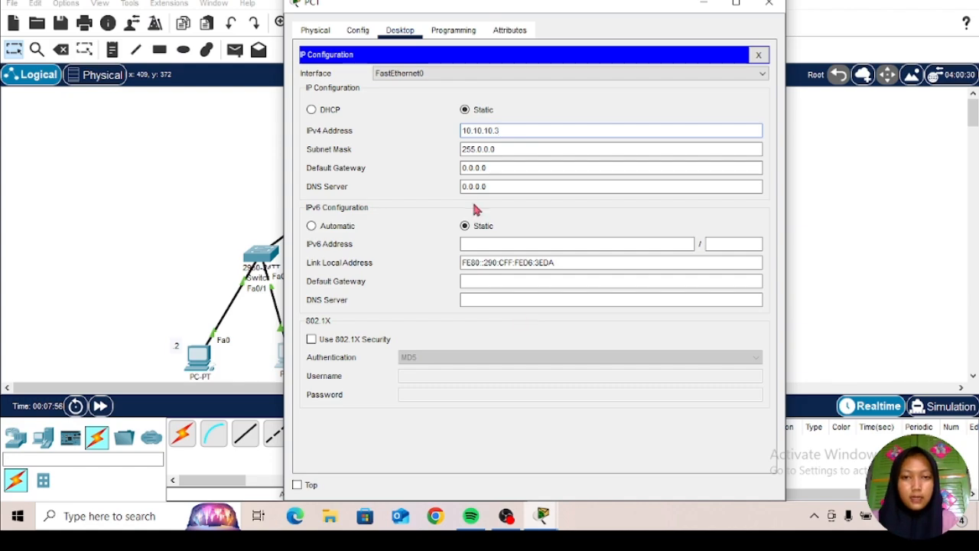
Step: Set PC1's subnet mask to 255.255.255.0
click(507, 150)
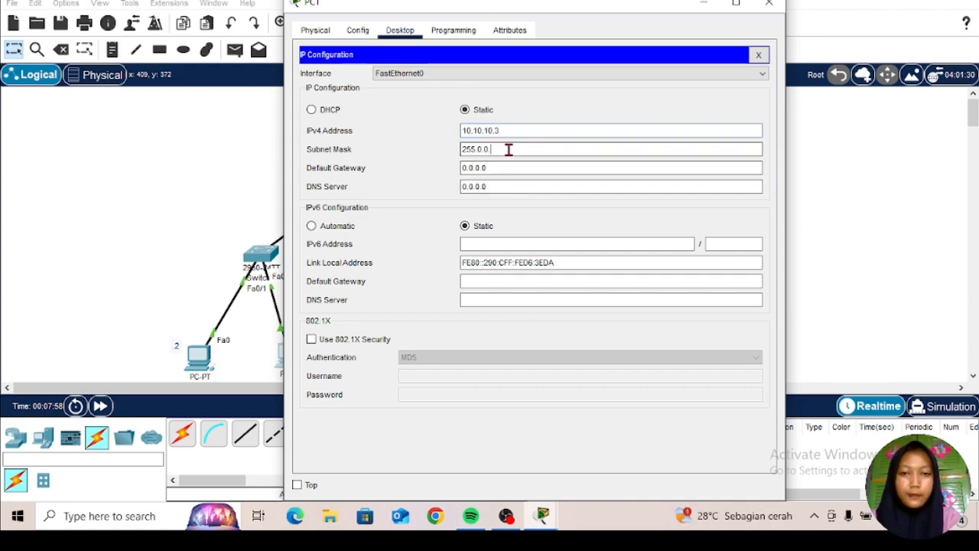
key(BackSpace)
key(BackSpace)
key(BackSpace)
key(BackSpace)
text(25)
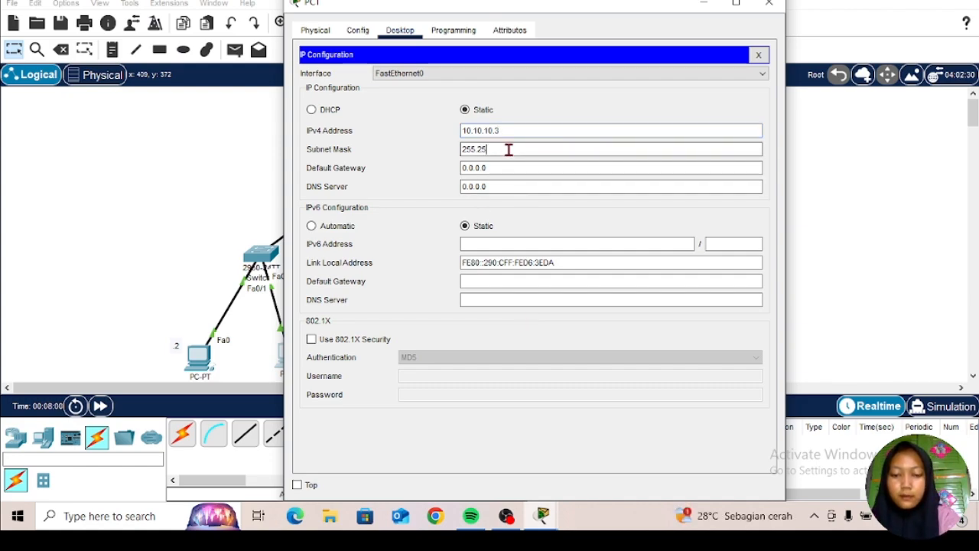
text(5.255)
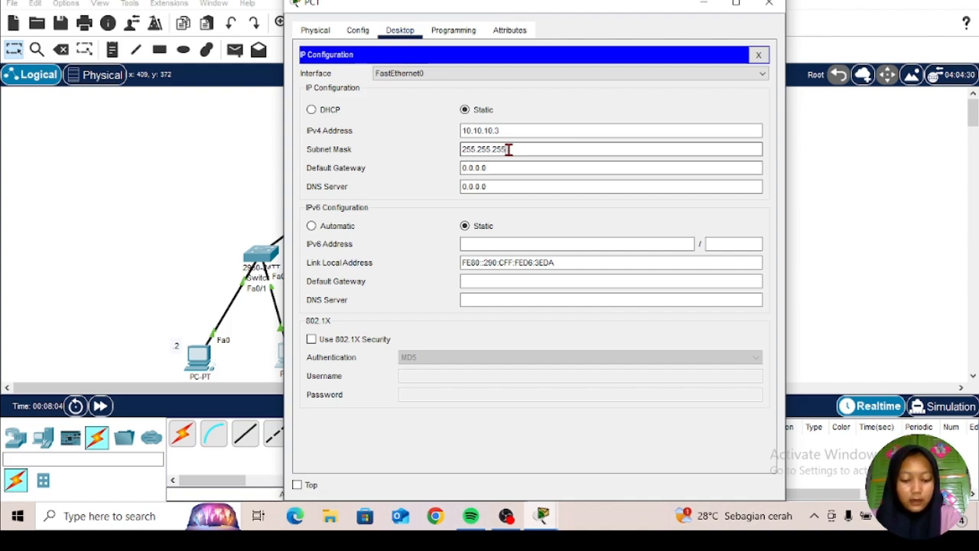
text(.)
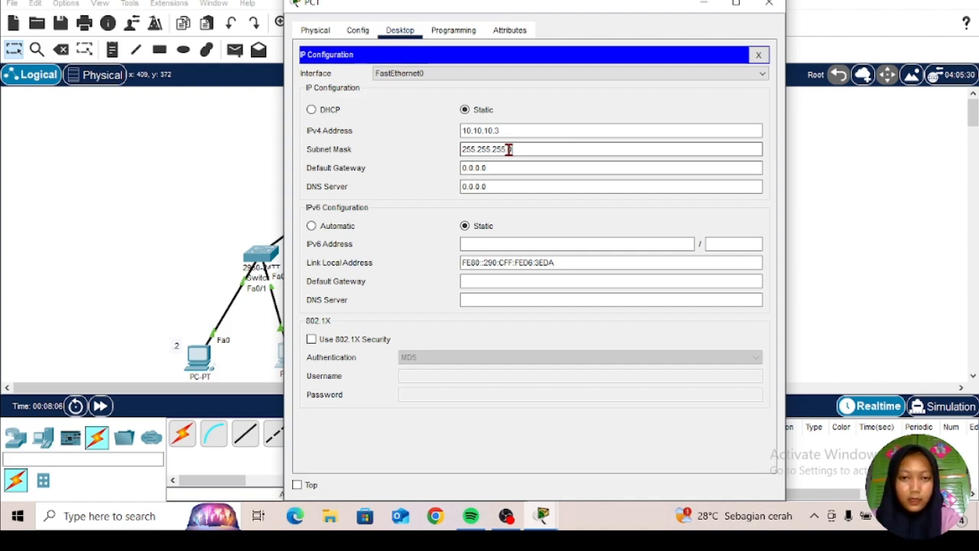
text(0)
Step: Set PC1's default gateway to 10.10.10.1 and close its configuration window
click(506, 168)
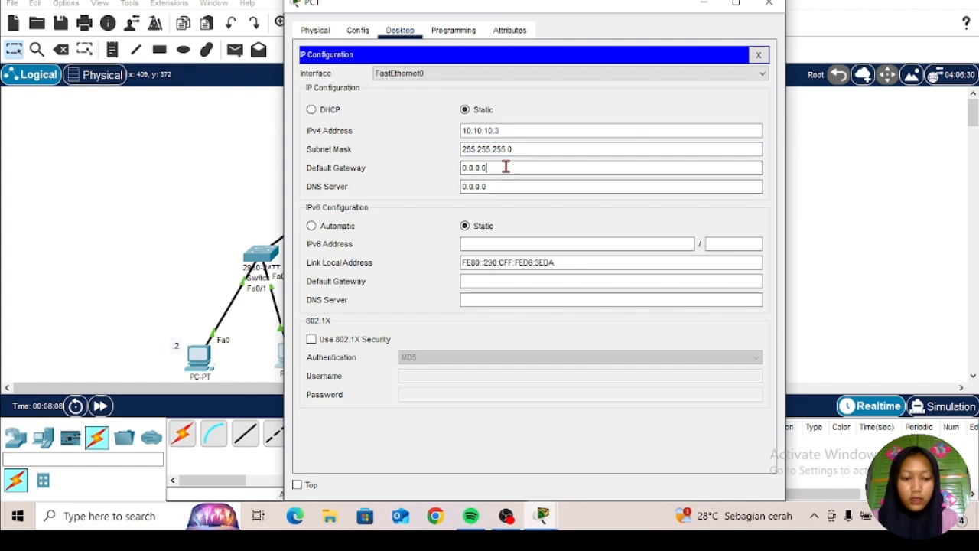
key(BackSpace)
key(BackSpace)
key(BackSpace)
key(BackSpace)
key(BackSpace)
key(BackSpace)
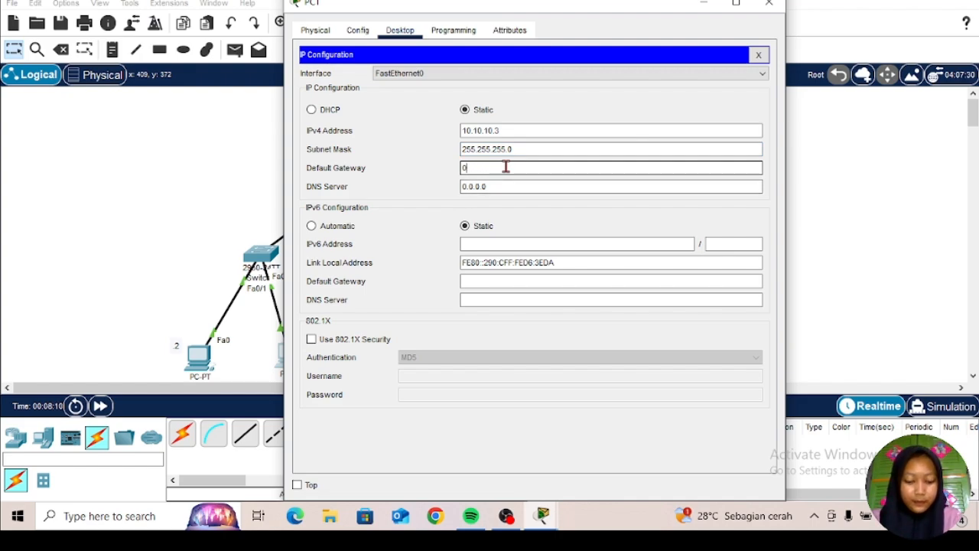
text(1)
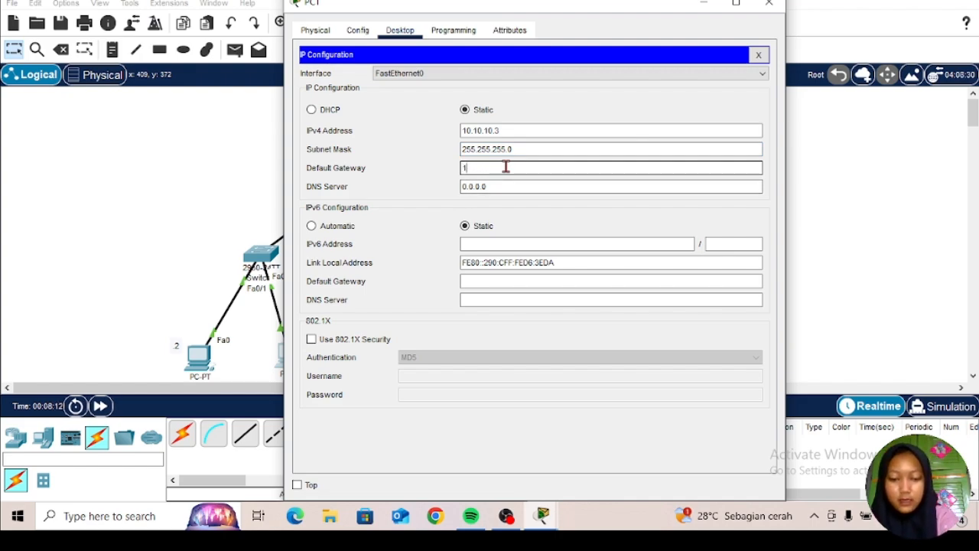
text(0.10)
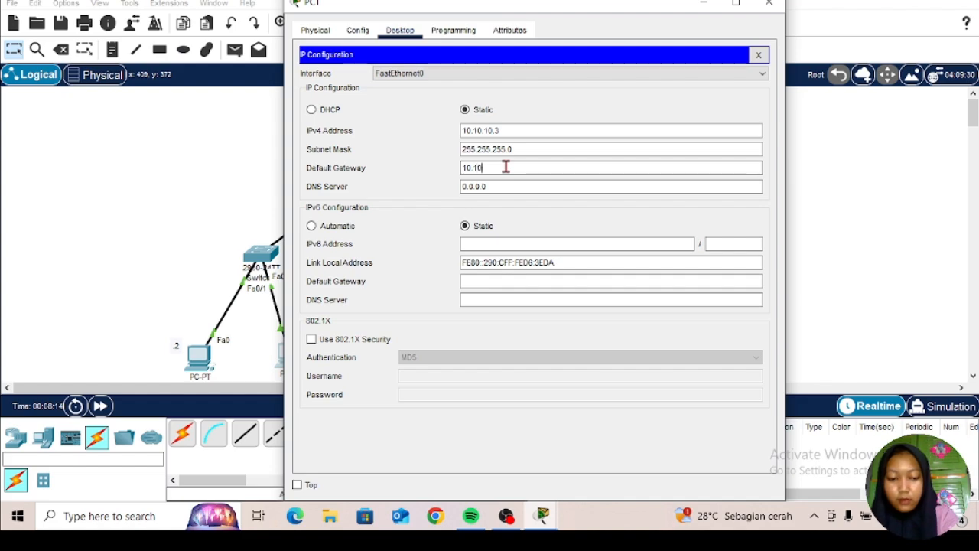
text(.10)
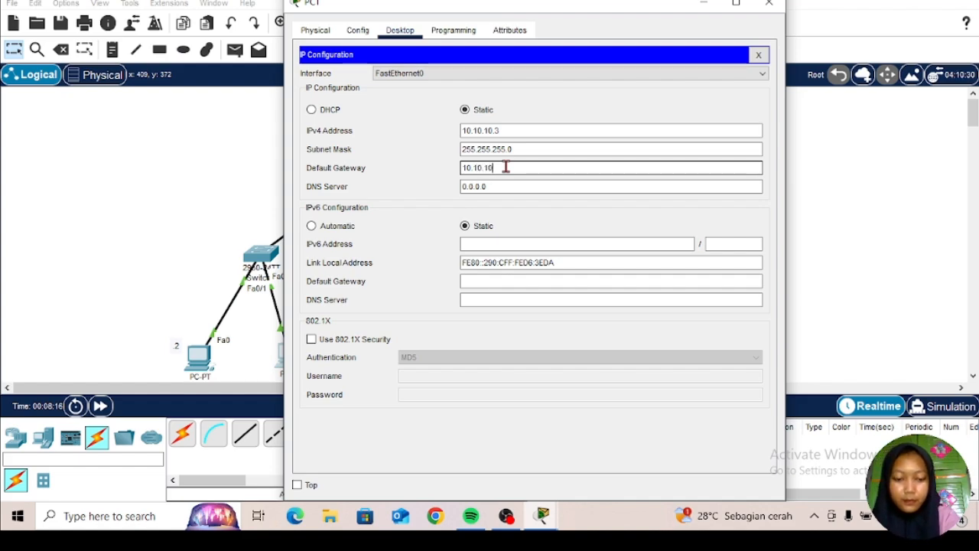
text(.1)
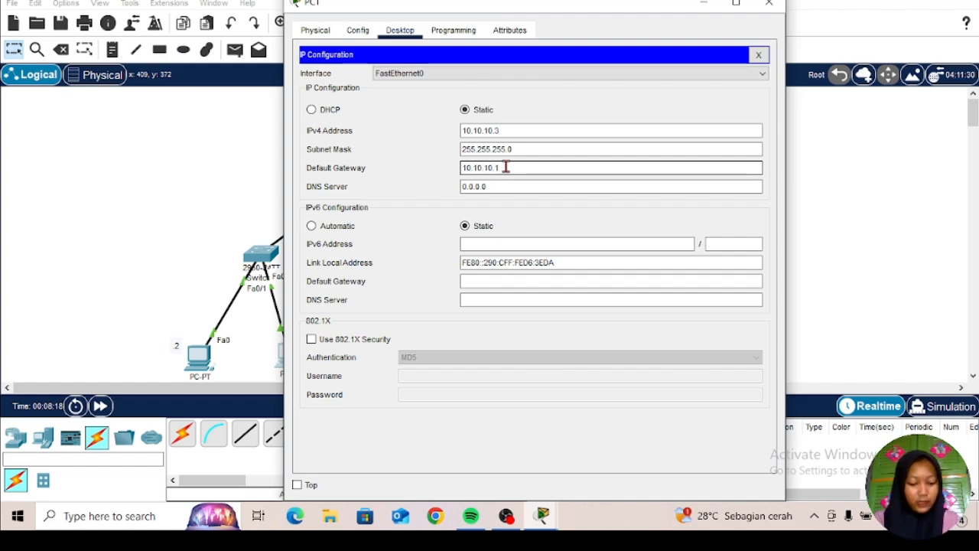
click(770, 6)
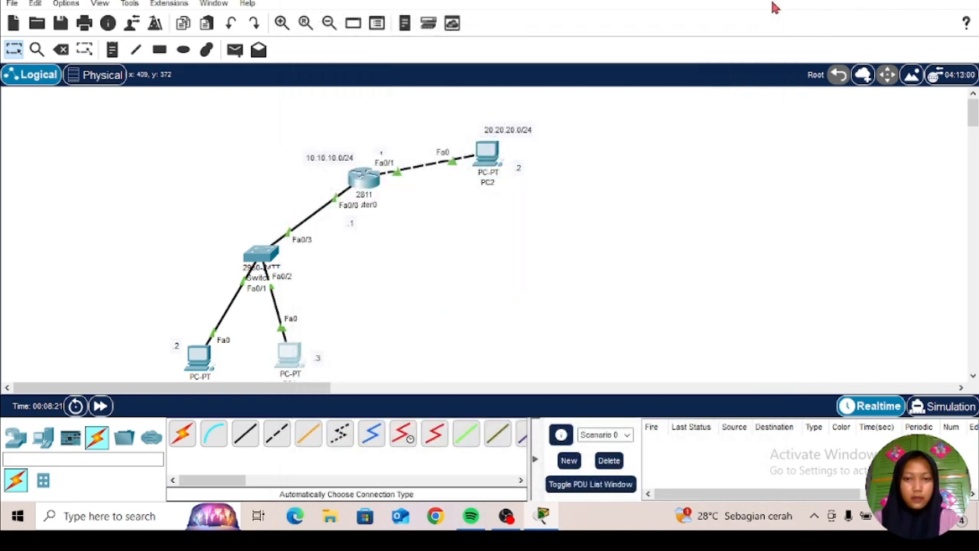
Step: Open PC2's IP configuration and set its static IPv4 address to 20.20.20.2
click(494, 164)
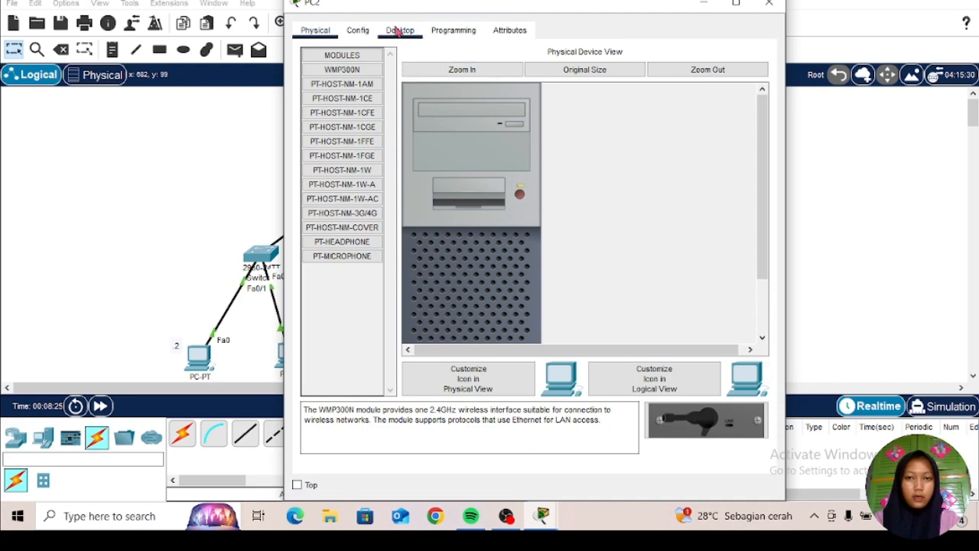
click(400, 30)
click(344, 101)
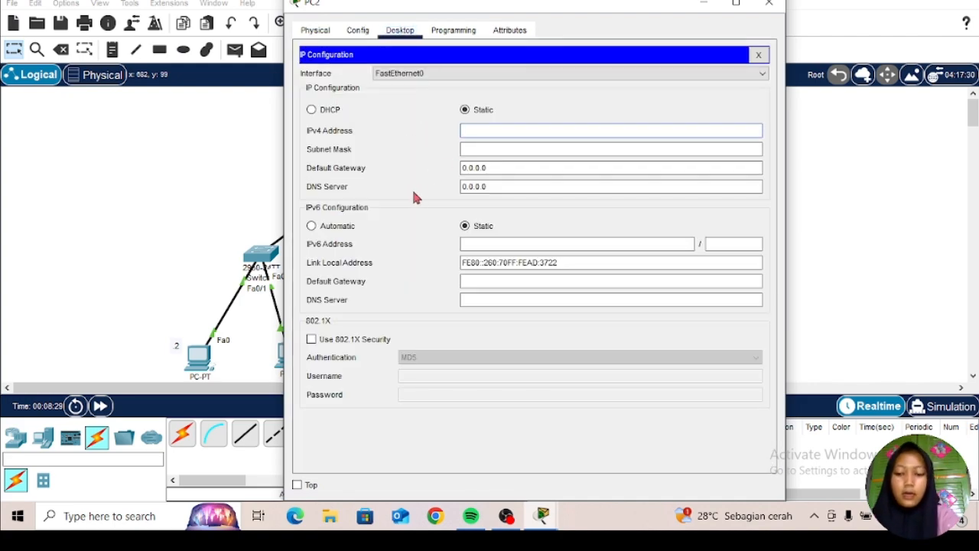
text(20.2)
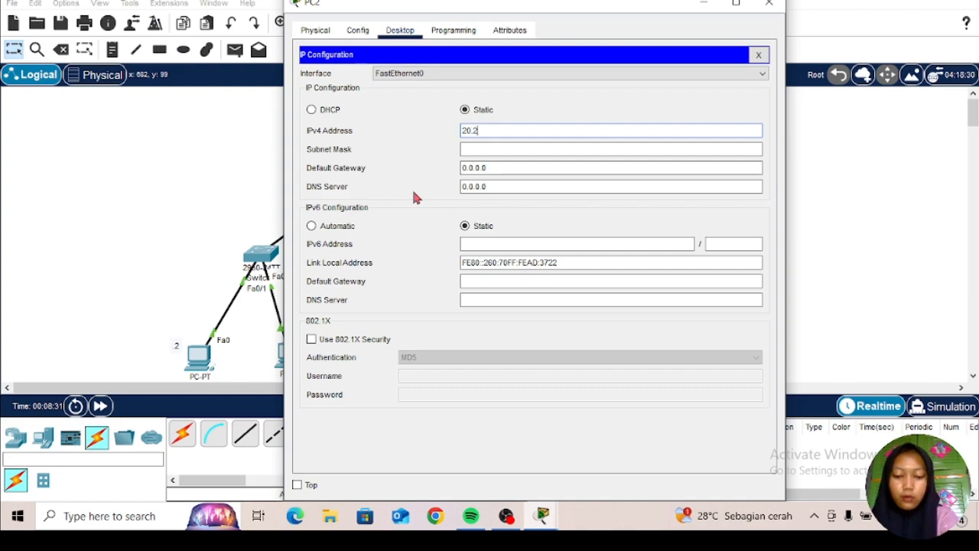
text(0.20)
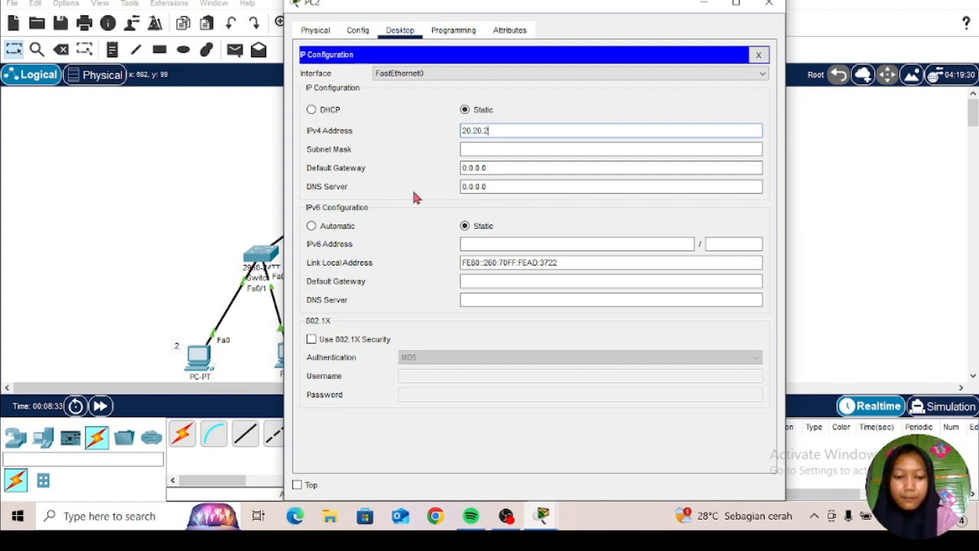
text(.)
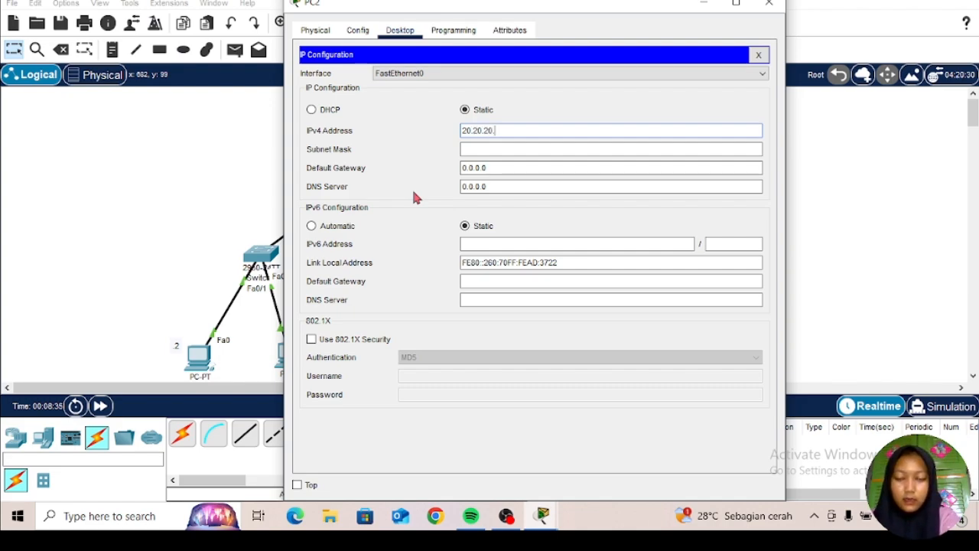
text(2)
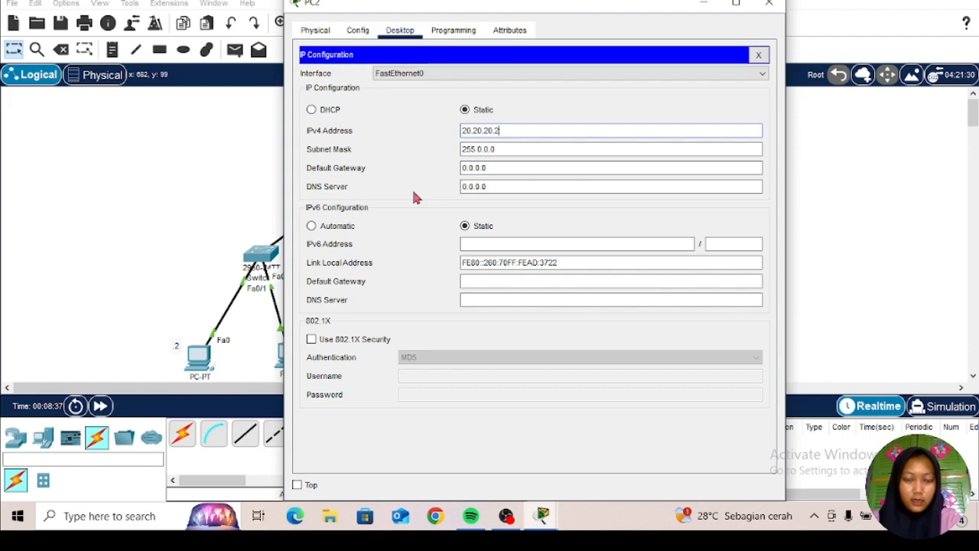
Step: Set PC2's subnet mask to 255.255.255.0
click(503, 149)
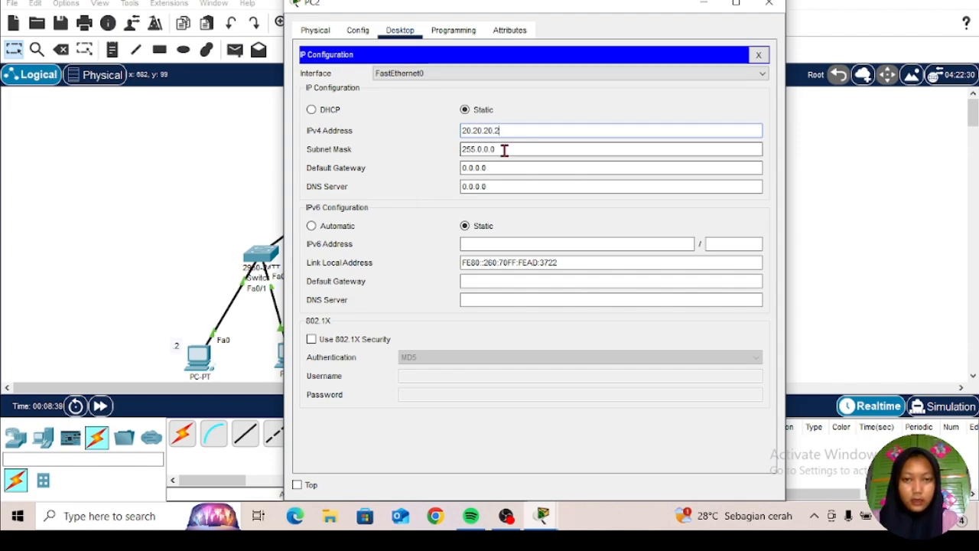
key(BackSpace)
key(BackSpace)
key(BackSpace)
key(BackSpace)
key(BackSpace)
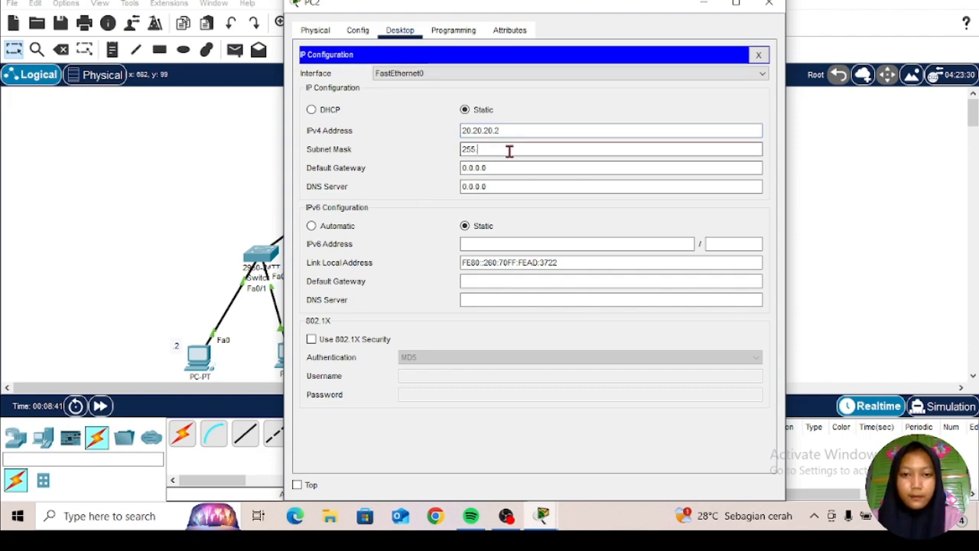
text(255)
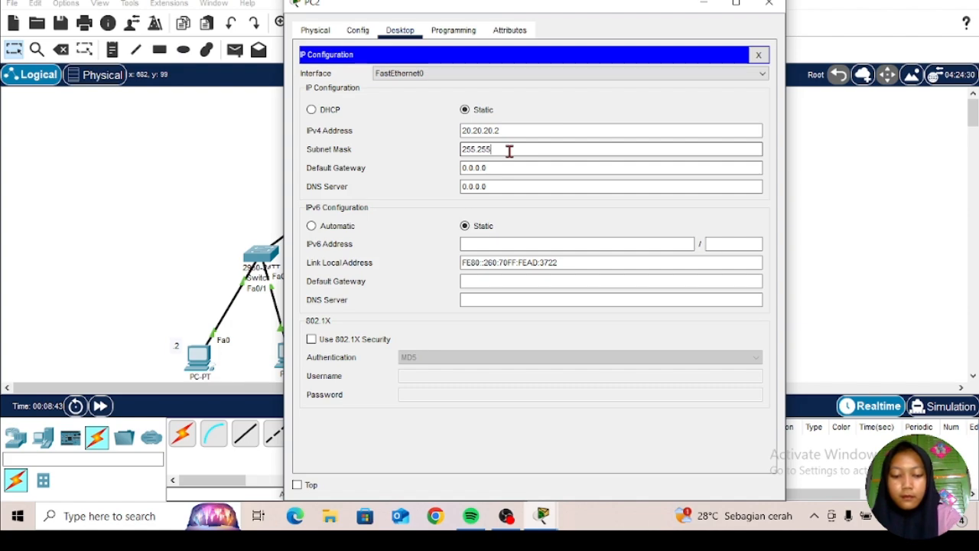
text(.255)
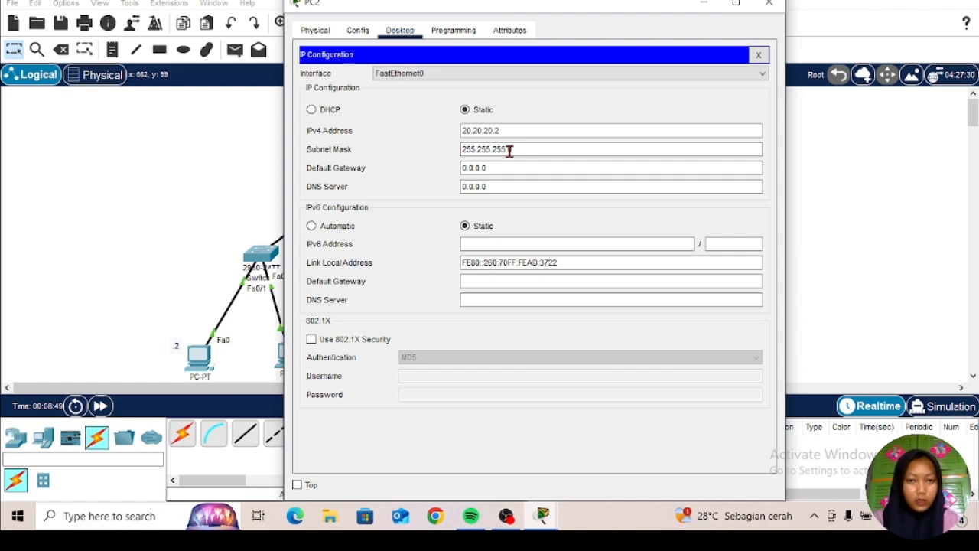
text(.0)
Step: Set PC2's default gateway to 20.20.20.1
click(511, 171)
click(511, 172)
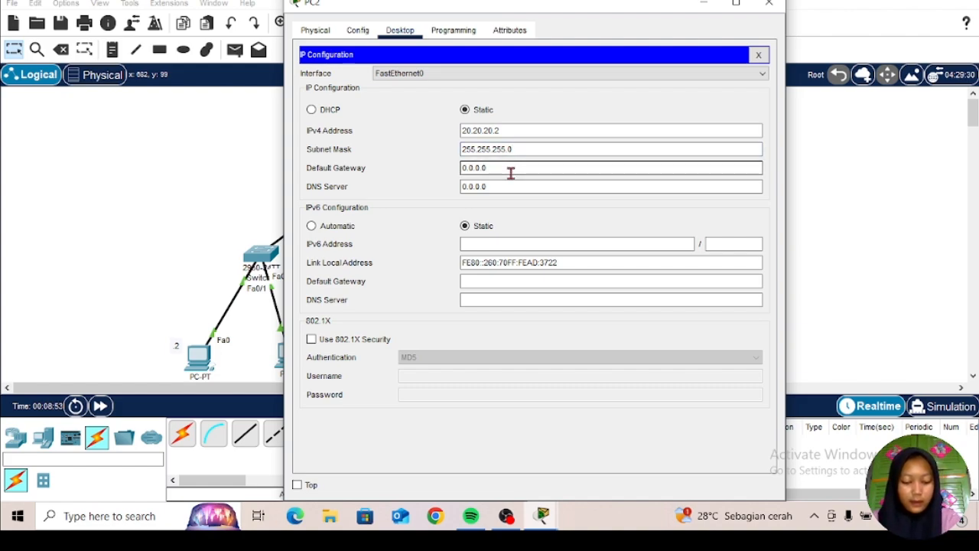
key(BackSpace)
key(BackSpace)
key(BackSpace)
key(BackSpace)
key(BackSpace)
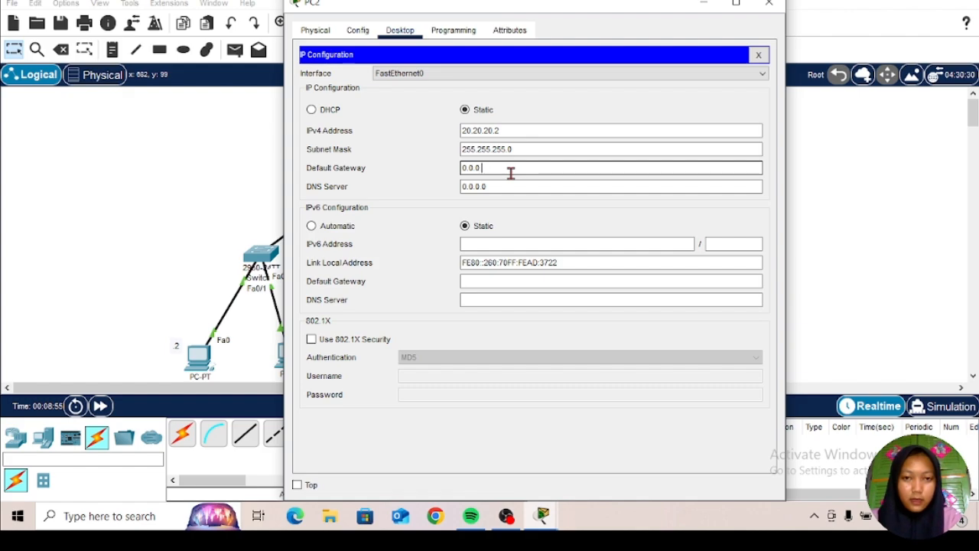
key(BackSpace)
key(BackSpace)
text(2)
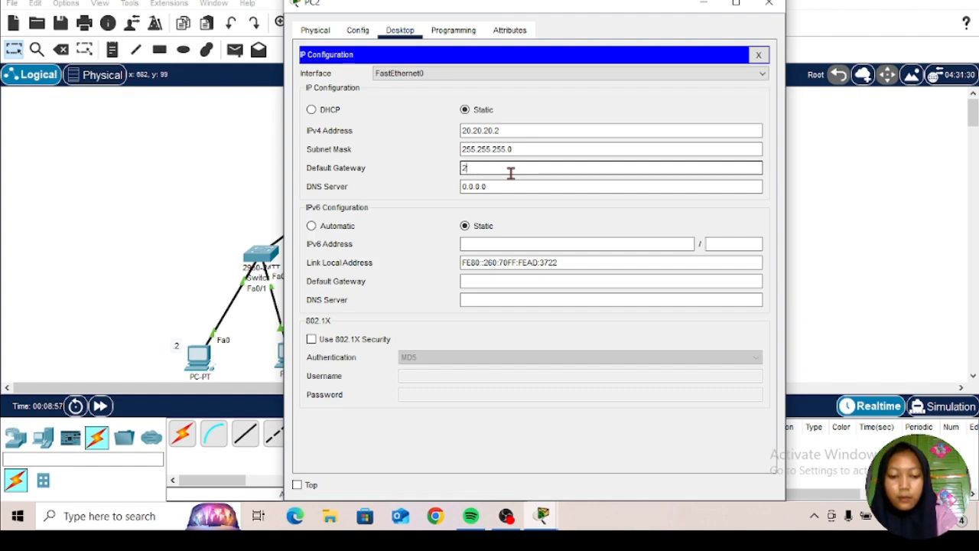
text(0.20)
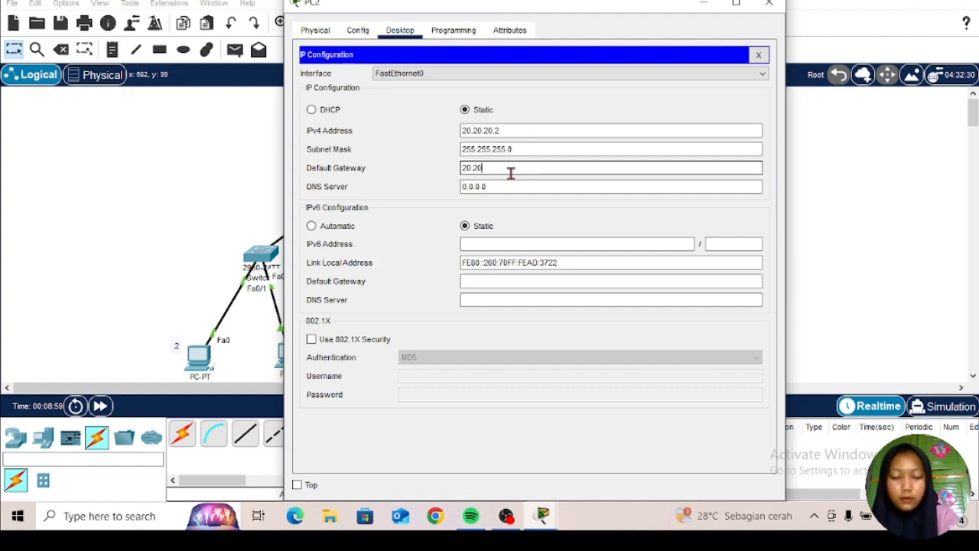
text(.20.20)
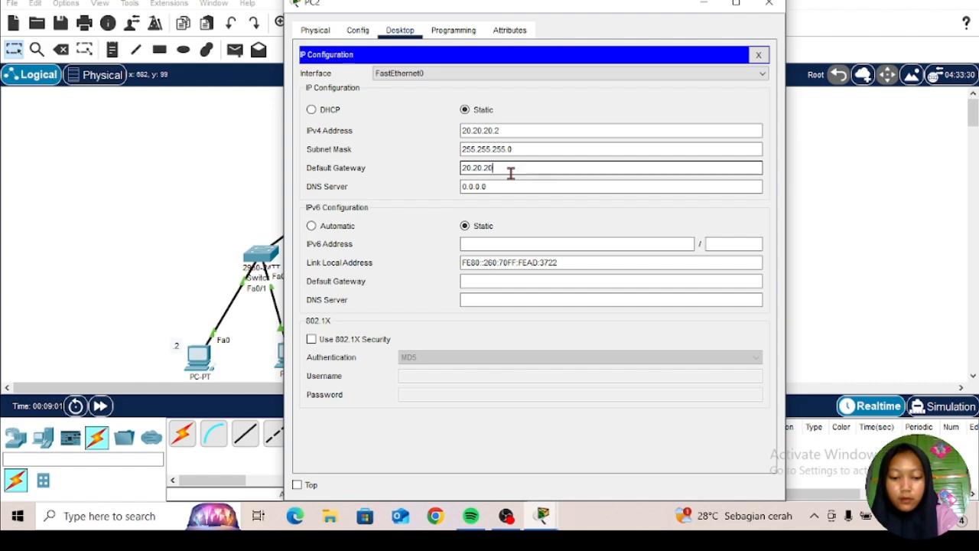
text(1)
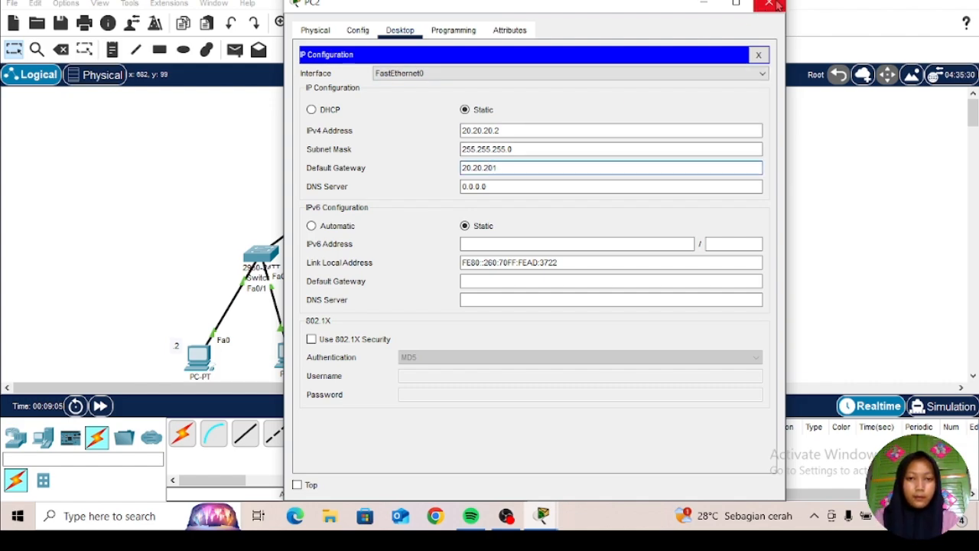
key(BackSpace)
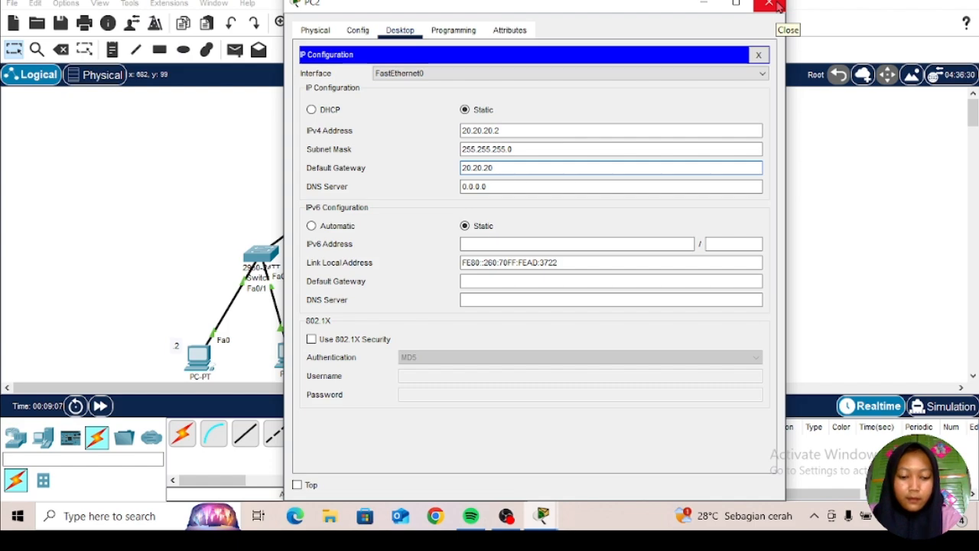
text(.)
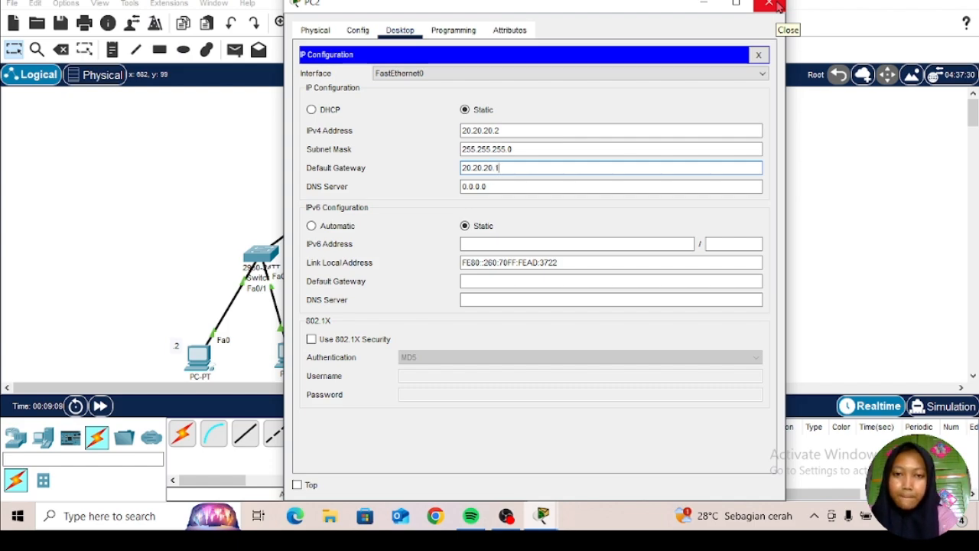
text(1)
Step: Finish entering PC2's default gateway as 20.20.20.1 and close its configuration window
click(778, 6)
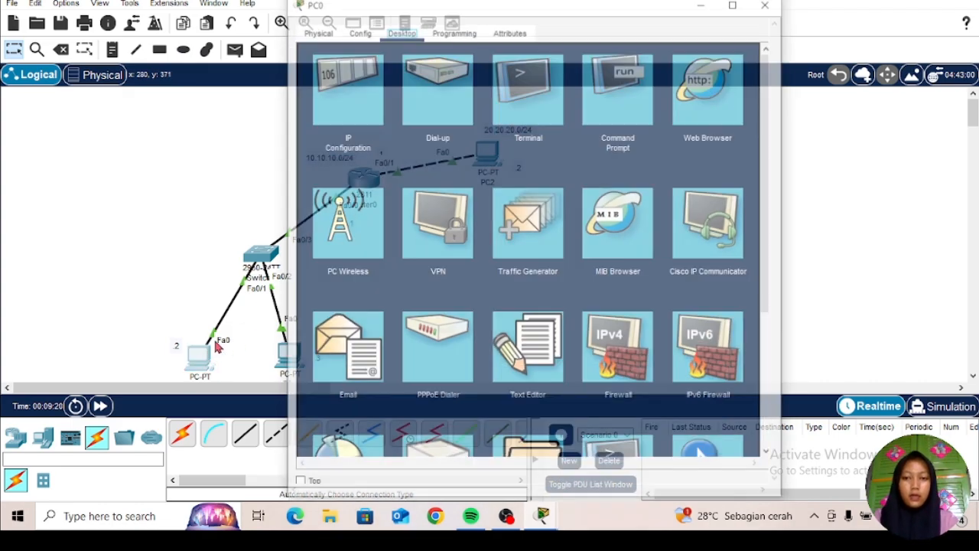
Step: Open PC0's Command Prompt and ping PC2 at 20.20.20.2
click(205, 361)
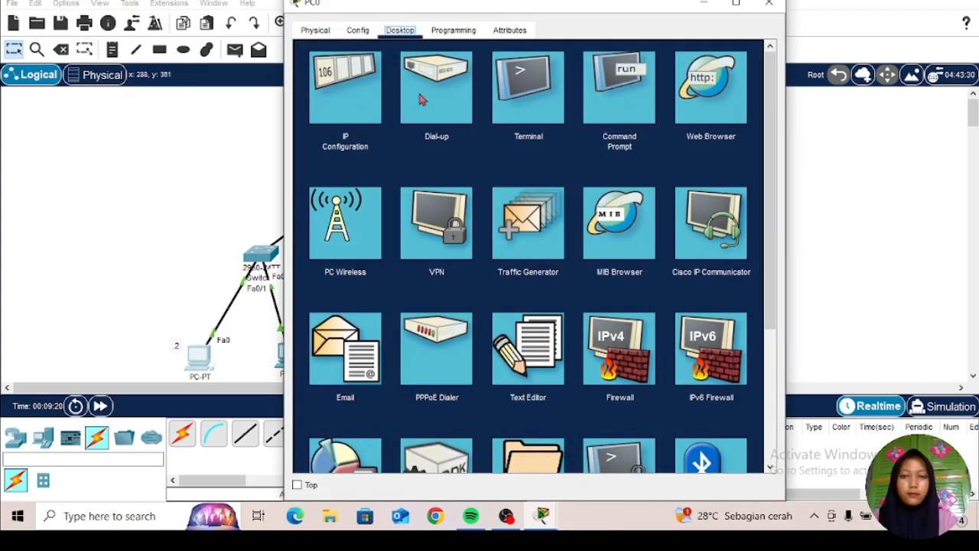
click(588, 91)
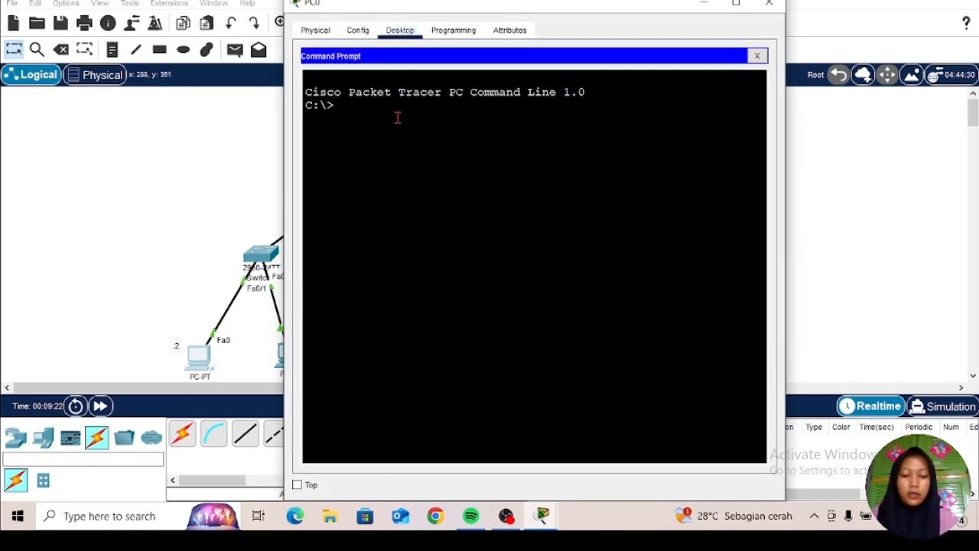
text(ping)
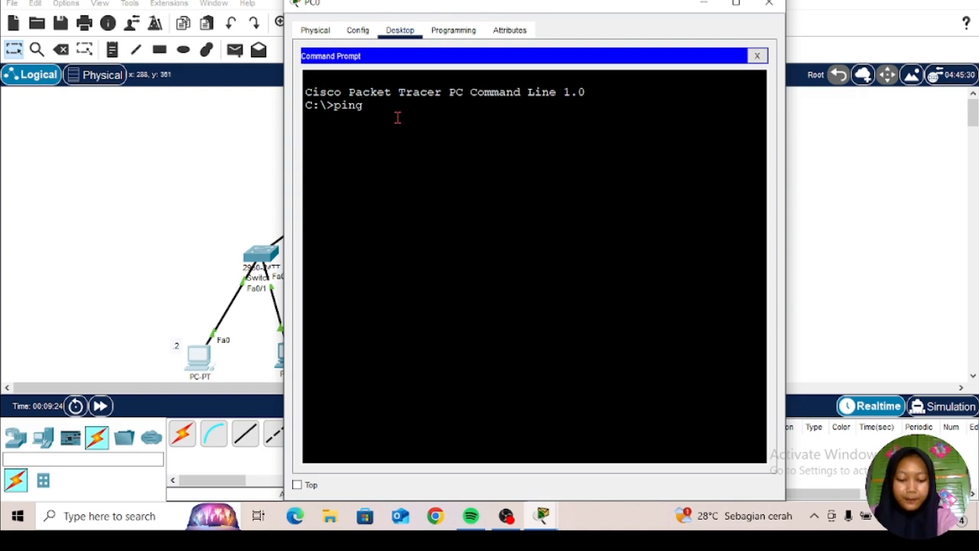
text( 2)
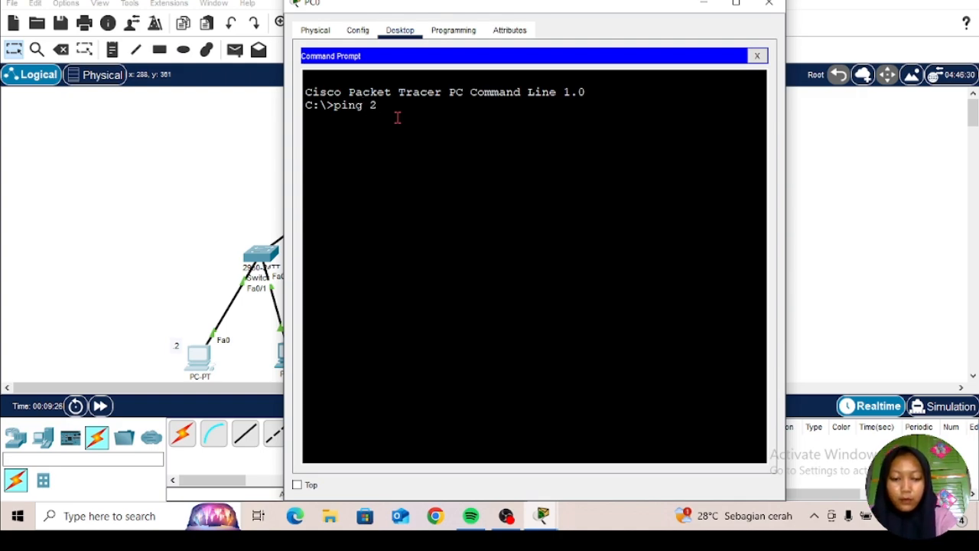
text(0.20)
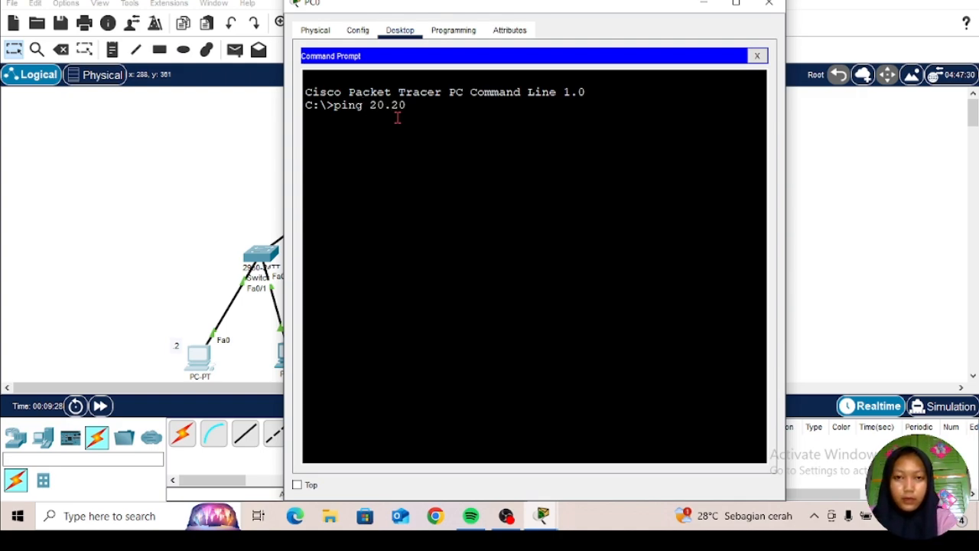
text(.20)
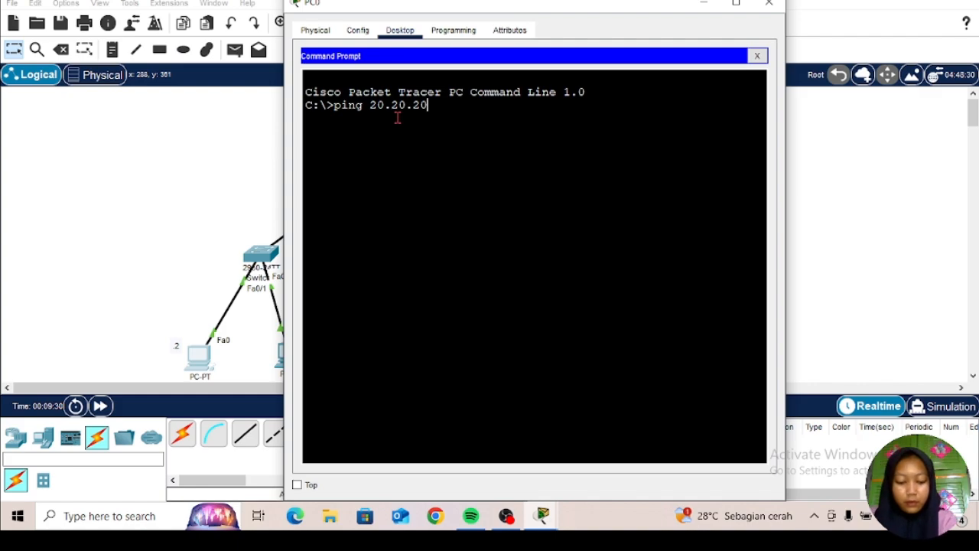
text(.2)
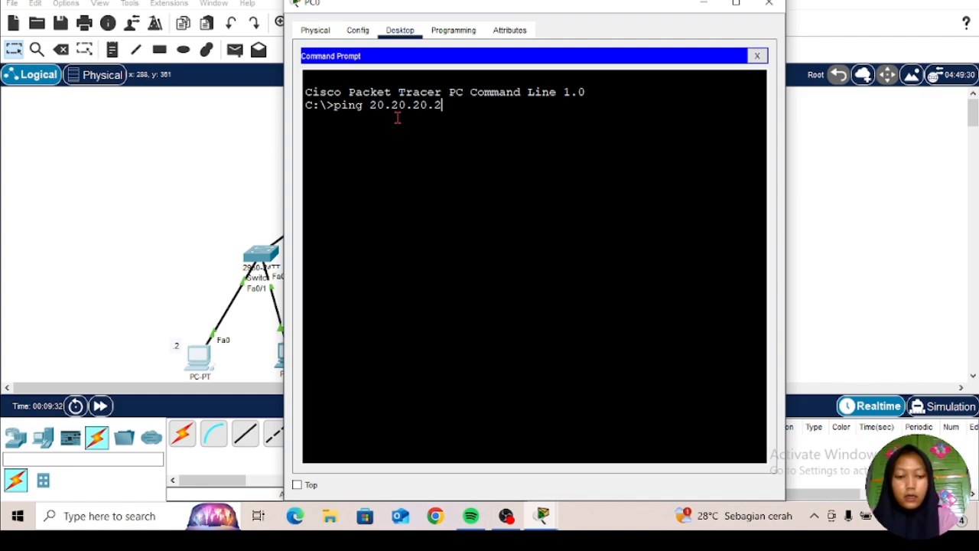
key(Return)
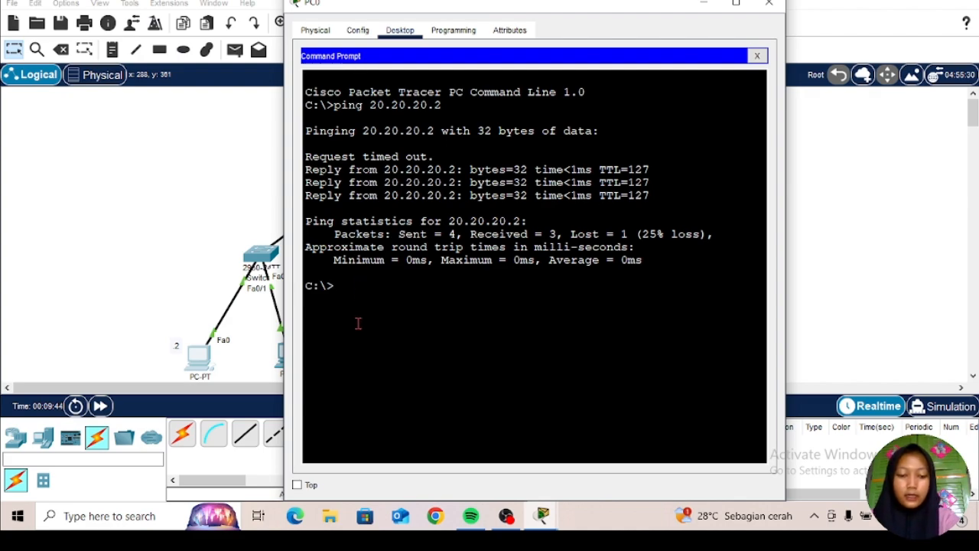
Step: Repeat the ping from PC0 to 20.20.20.2 and examine the replies
text(ping )
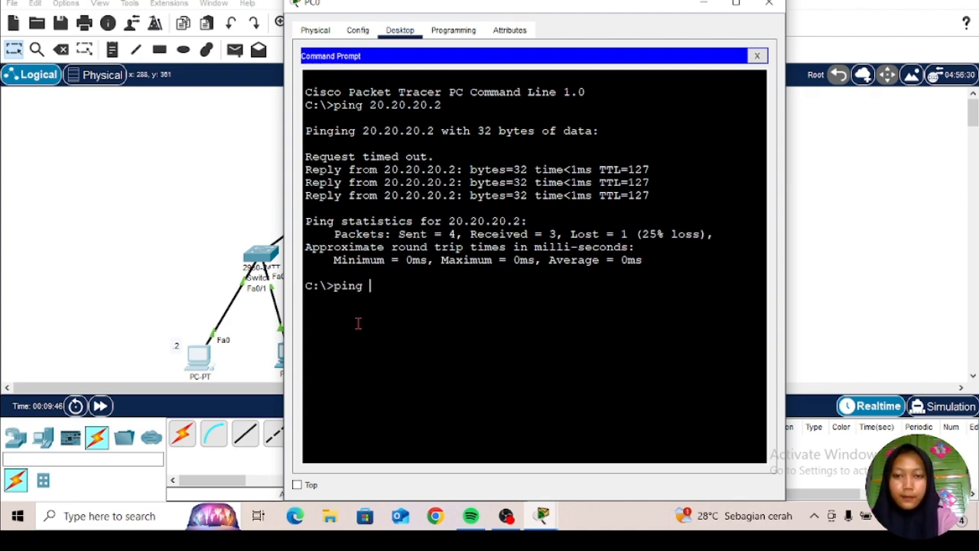
text(20.)
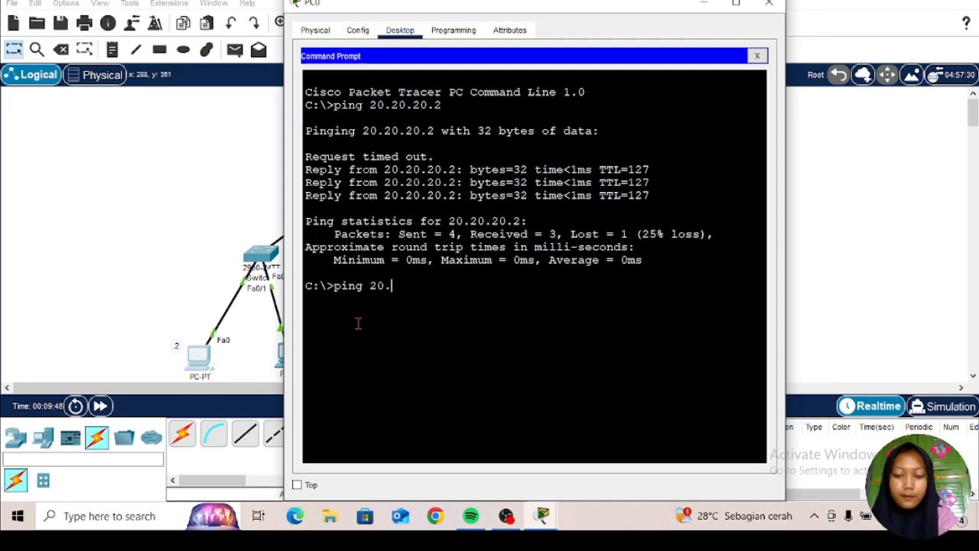
text(20.20)
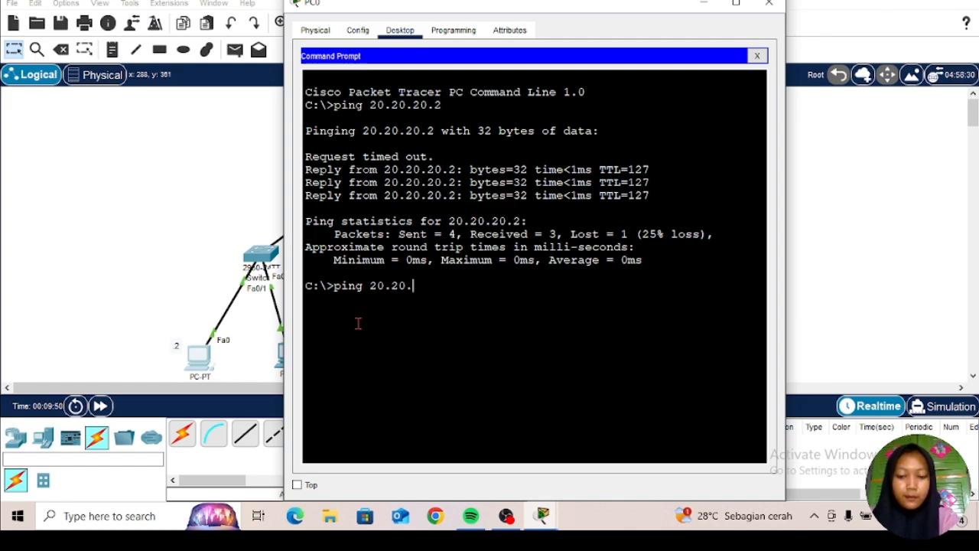
text(.)
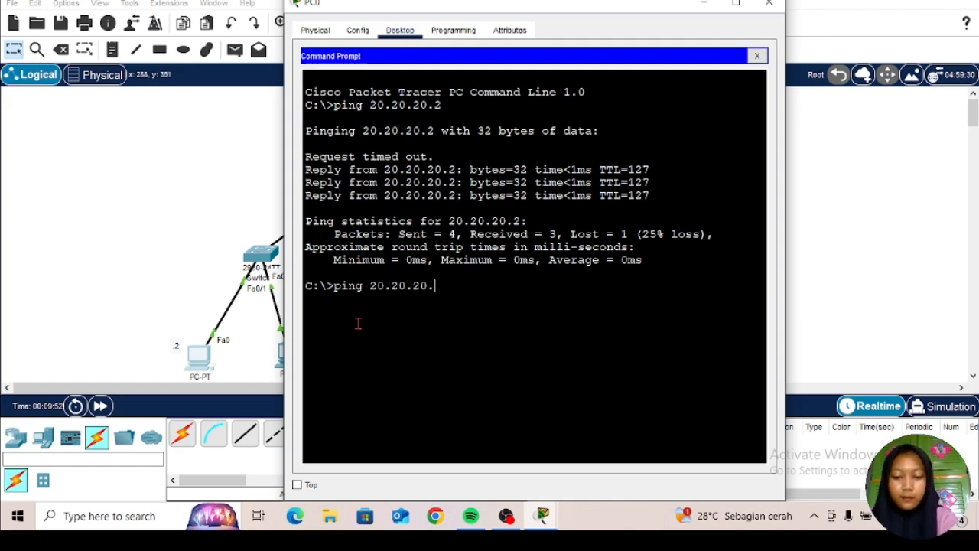
text(2)
key(Return)
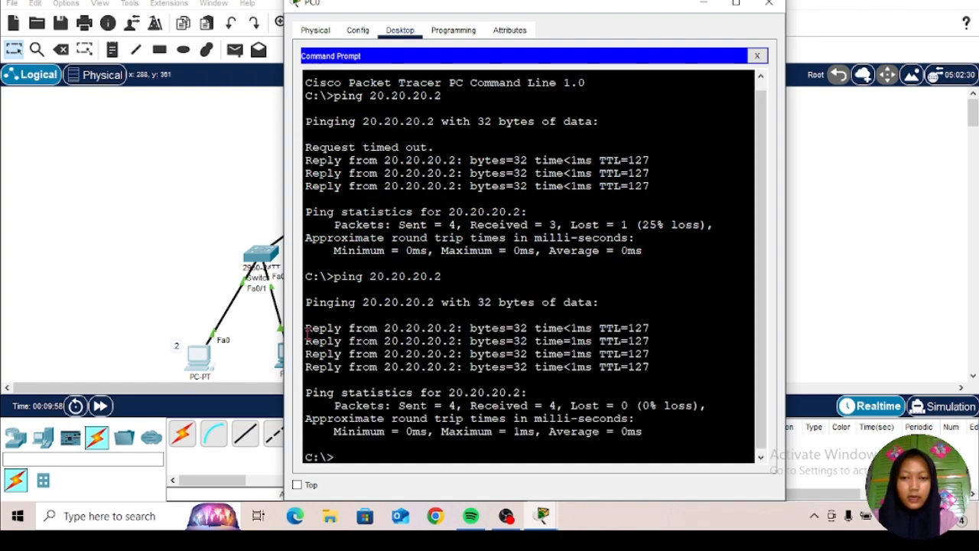
drag(304, 328, 443, 343)
click(669, 304)
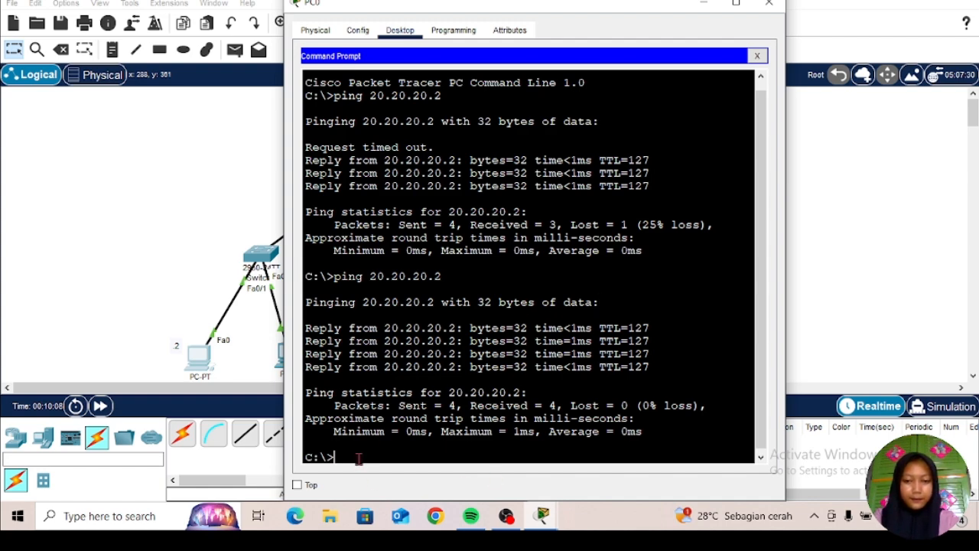
Step: Ping PC1 at 10.10.10.3 from PC0's Command Prompt and close PC0's window
text(p)
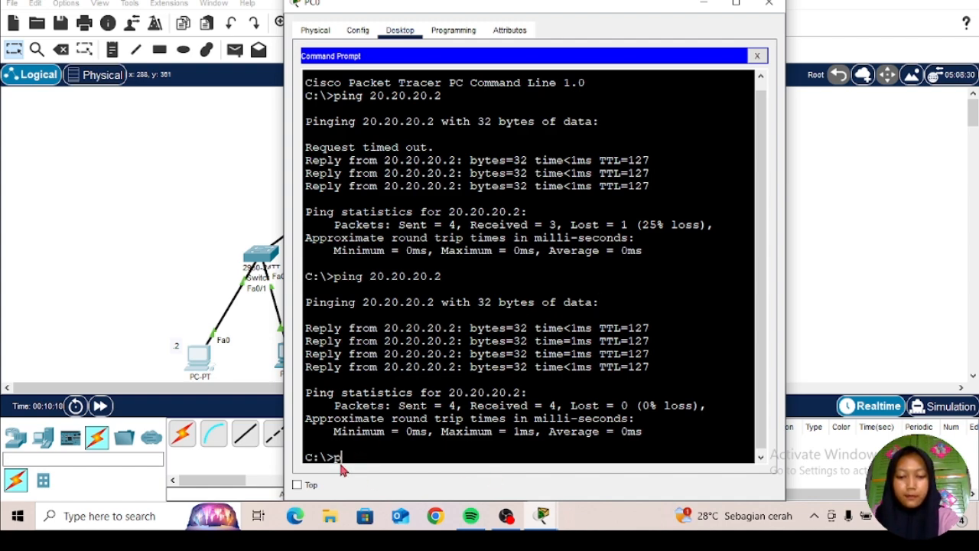
text(ing)
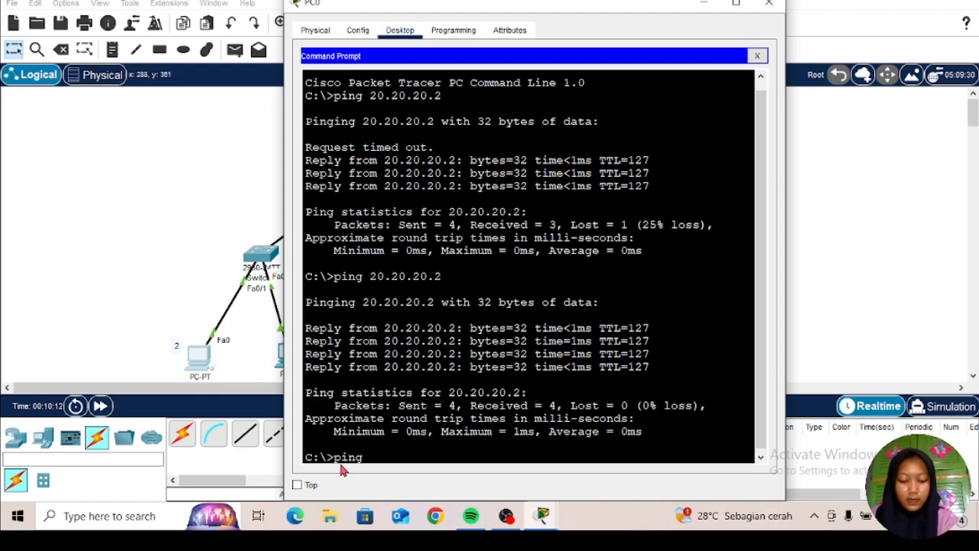
text(0)
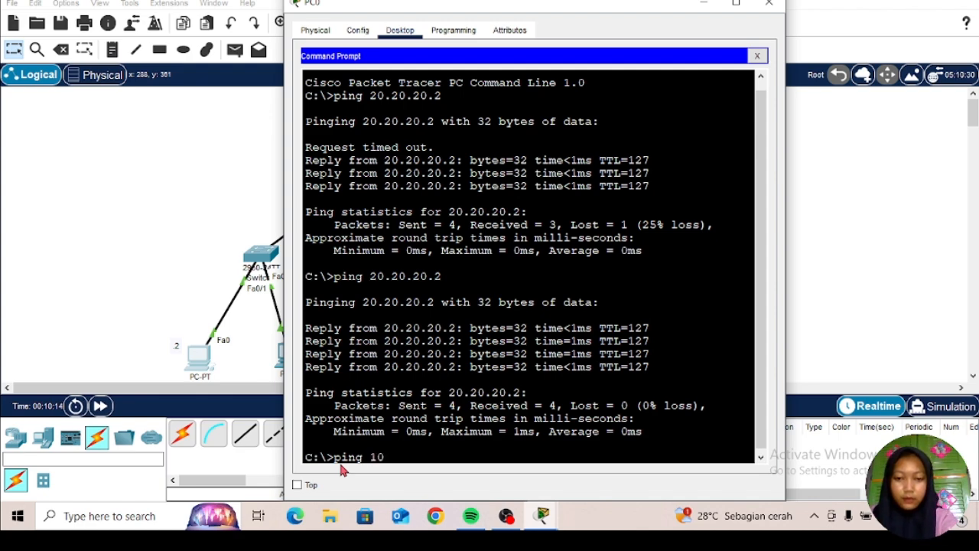
text(.10.)
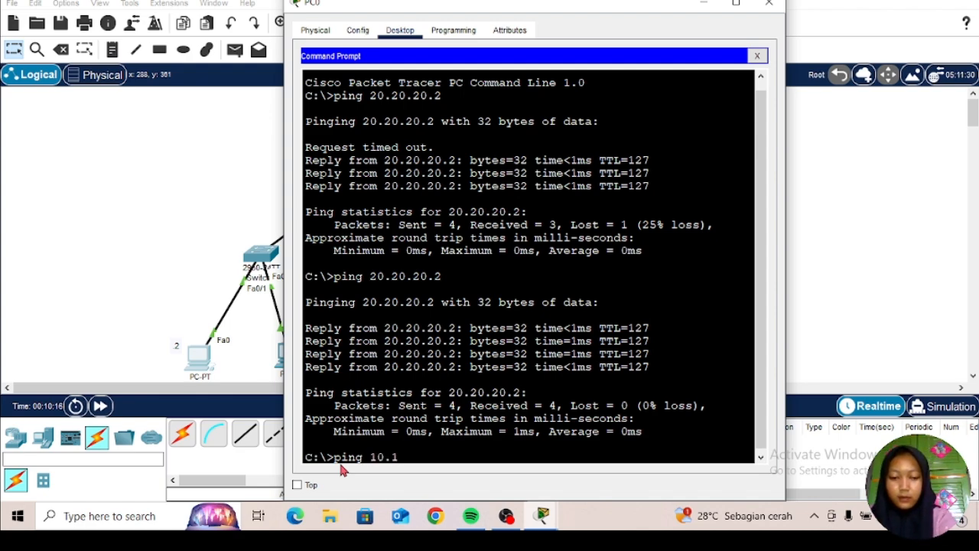
text(10.1)
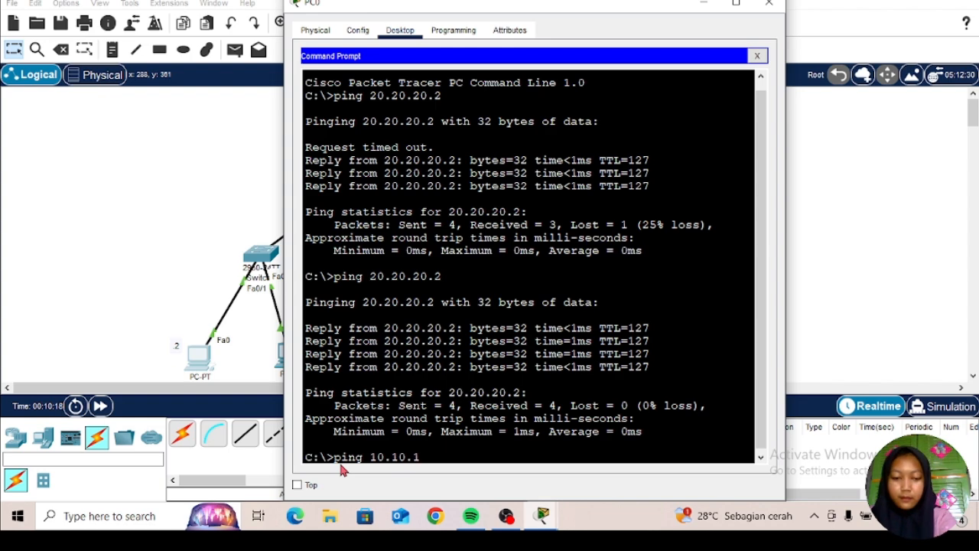
text(.3)
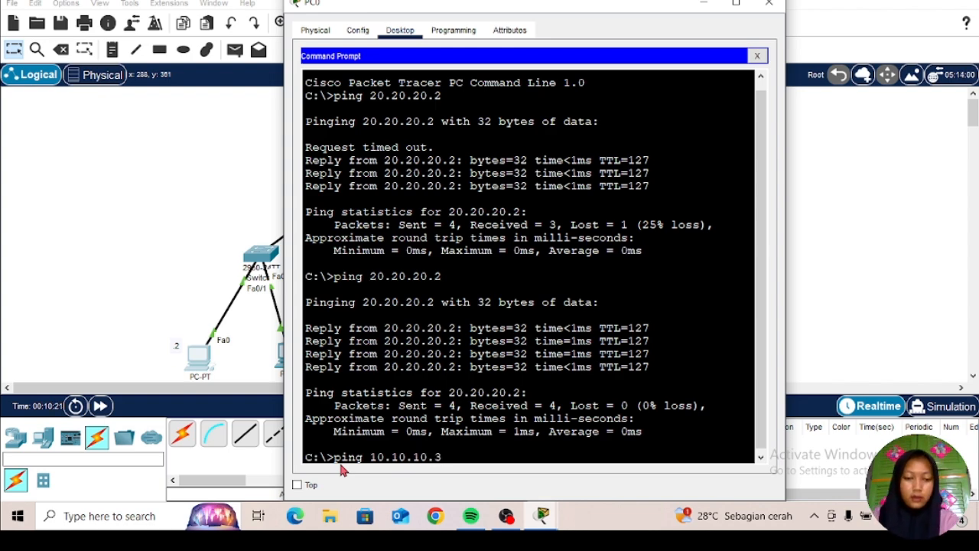
key(Return)
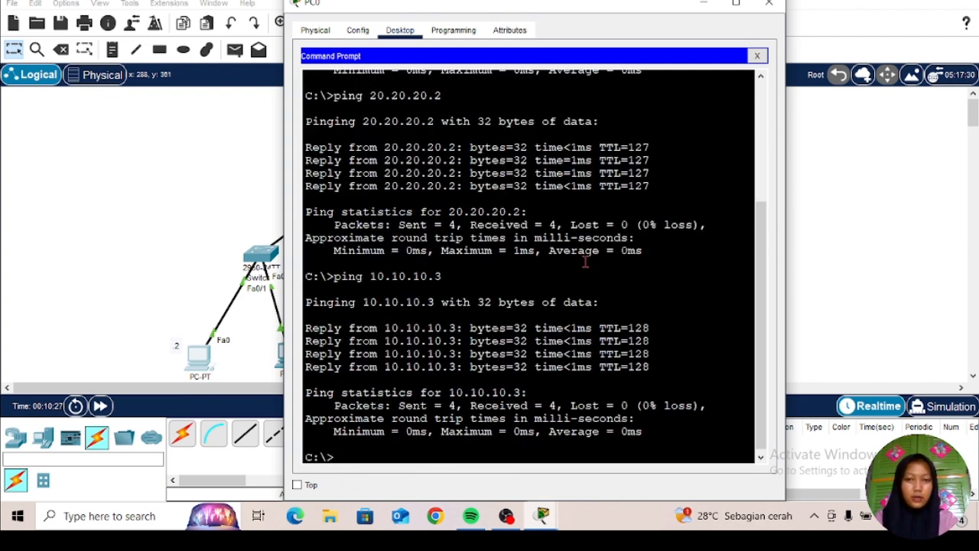
click(770, 4)
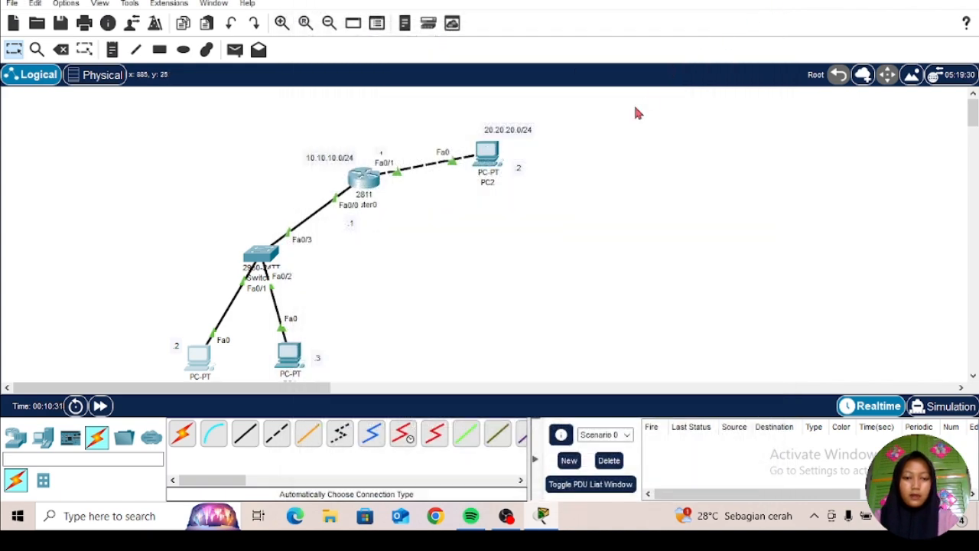
Step: Send a simple PDU from PC0 to PC1
click(235, 52)
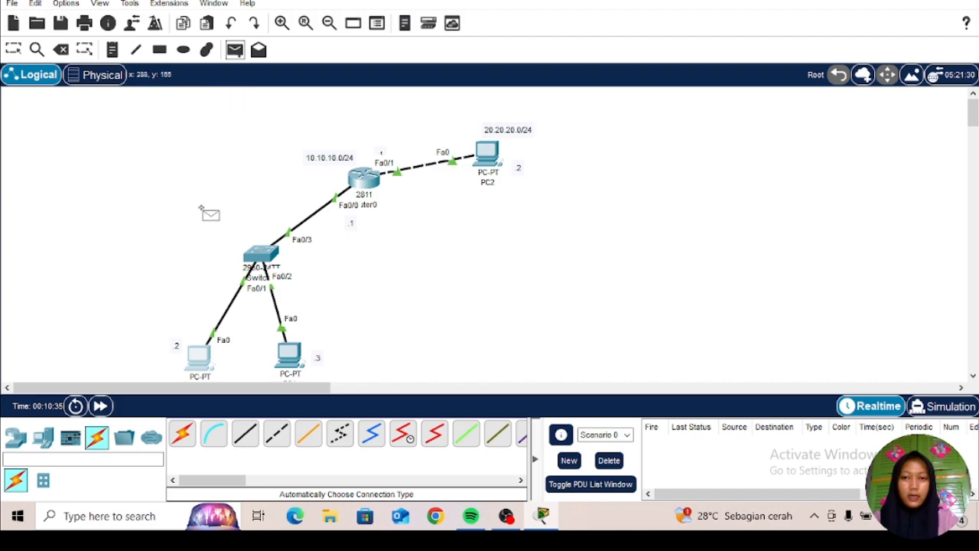
click(193, 358)
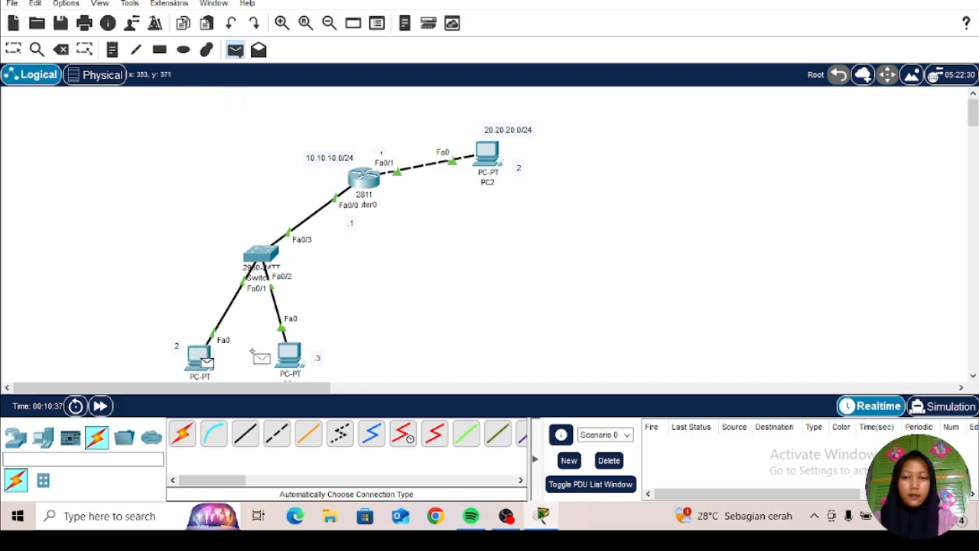
click(284, 354)
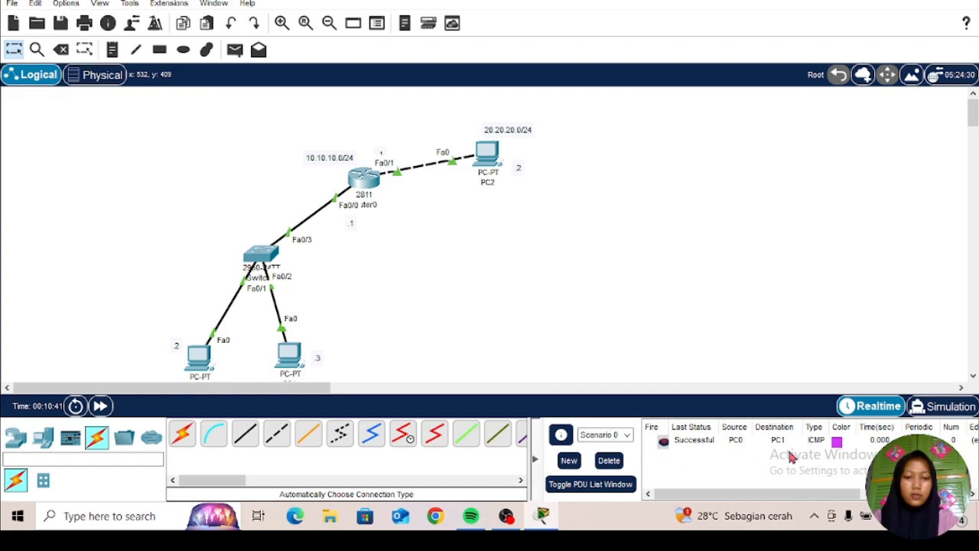
Step: Send a simple PDU from PC1 to PC2
click(235, 50)
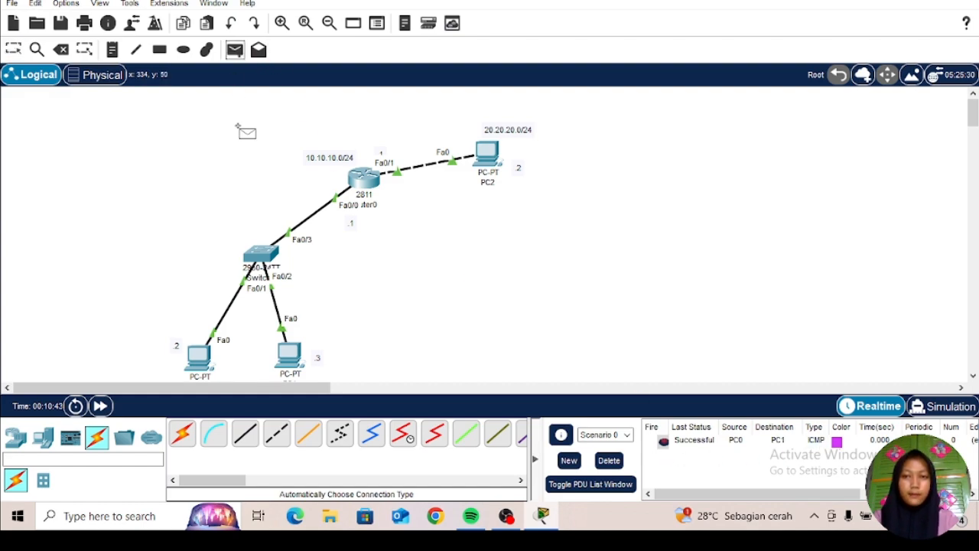
click(287, 352)
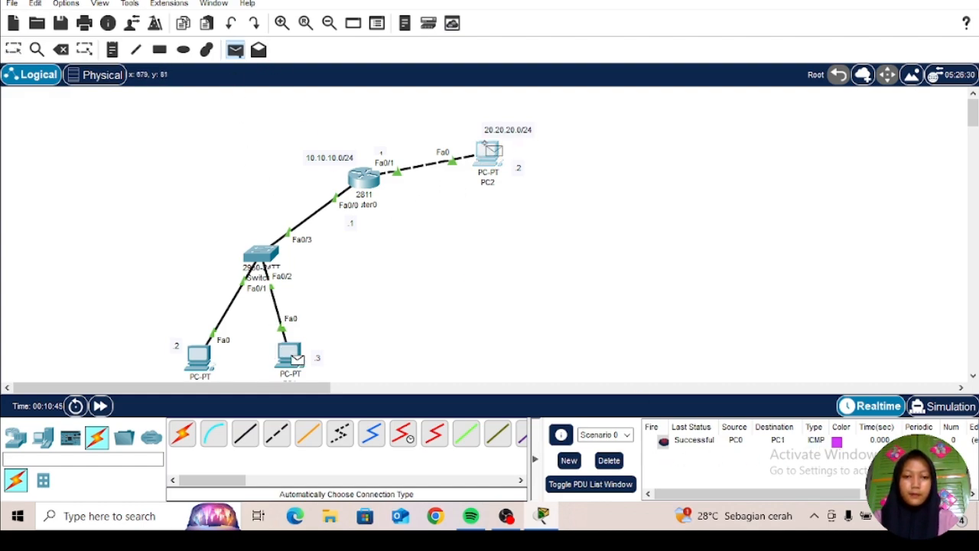
click(487, 153)
Step: Send a simple PDU from PC0 to PC2
click(235, 50)
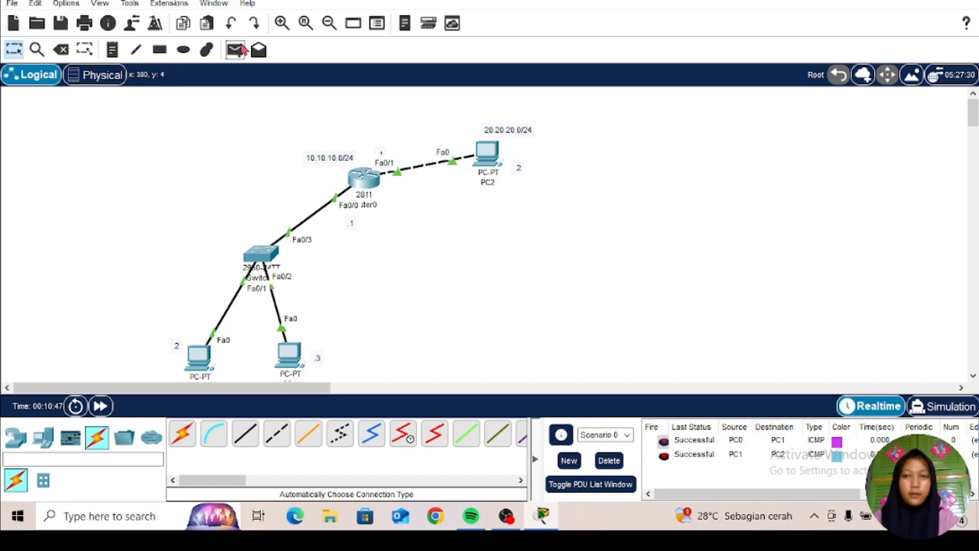
click(196, 351)
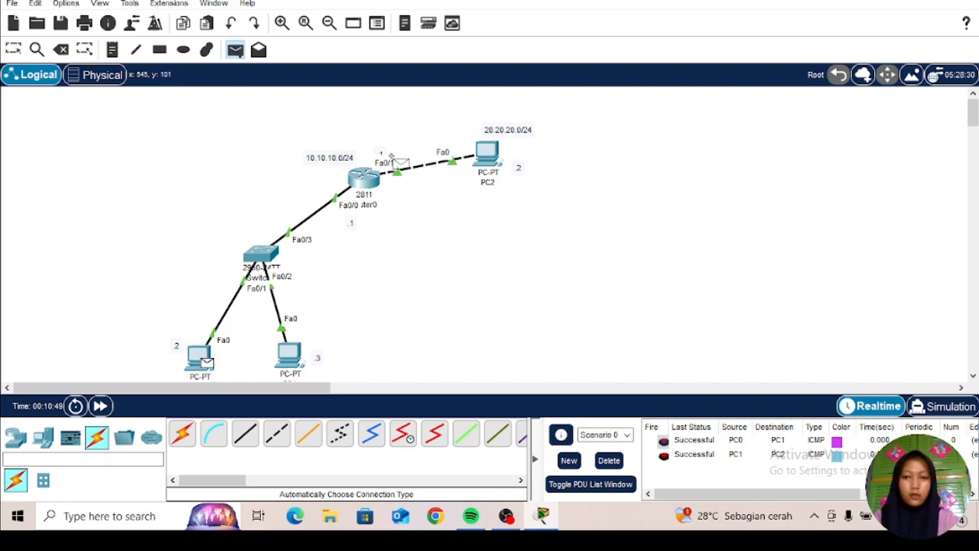
click(465, 154)
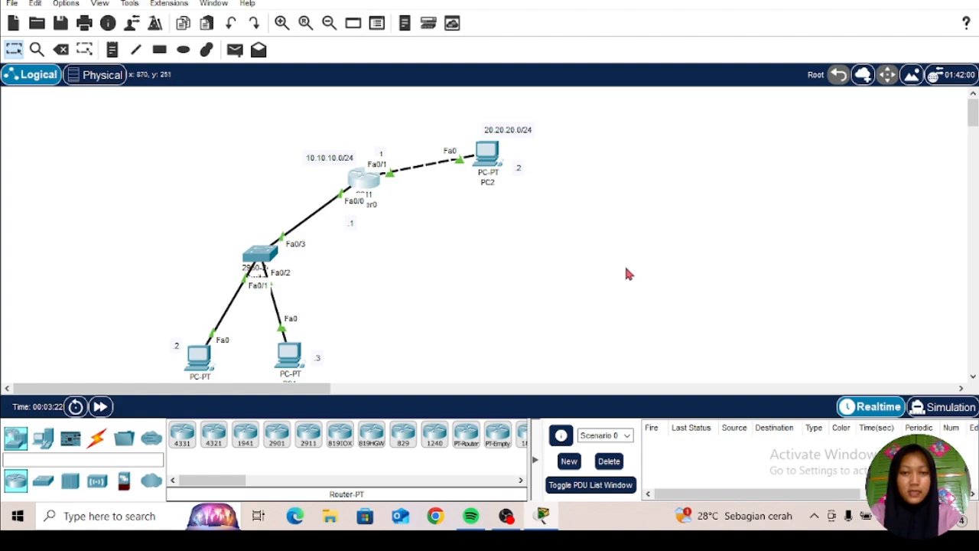
Step: Open Router0's CLI and enter privileged EXEC mode with the enable command
click(370, 182)
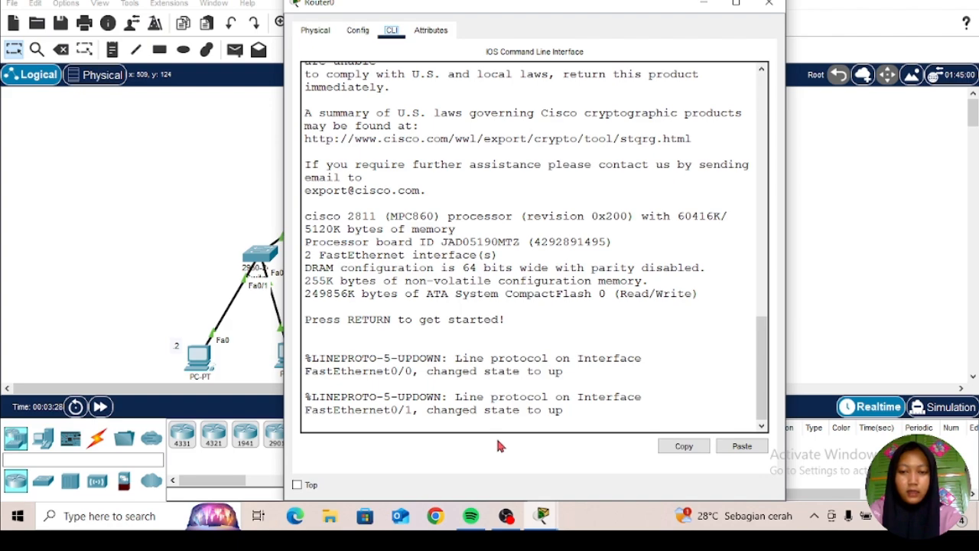
click(590, 420)
key(Return)
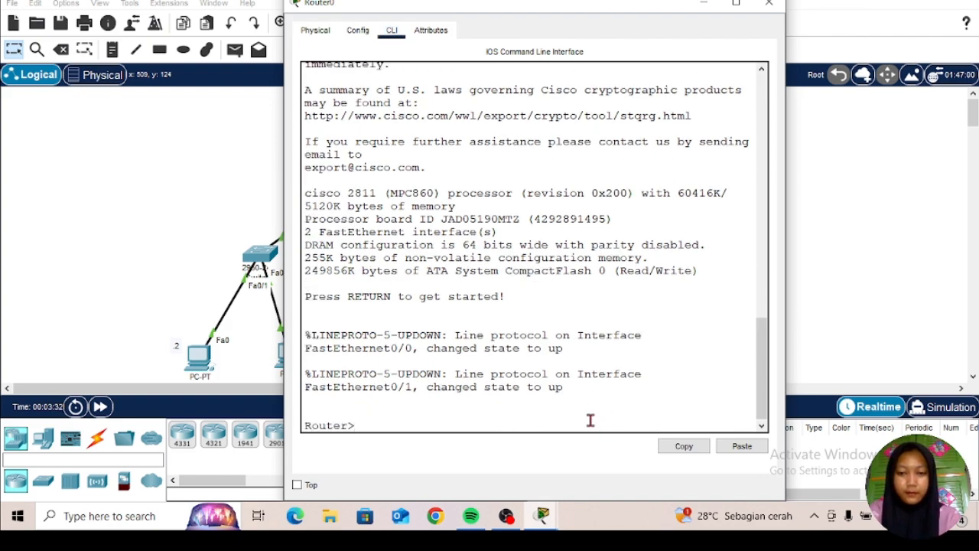
text(enablee)
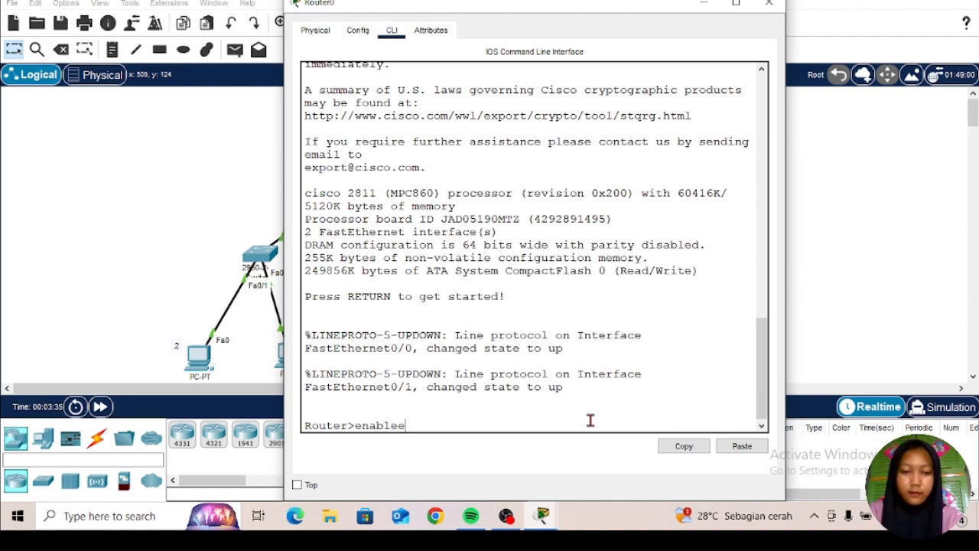
key(BackSpace)
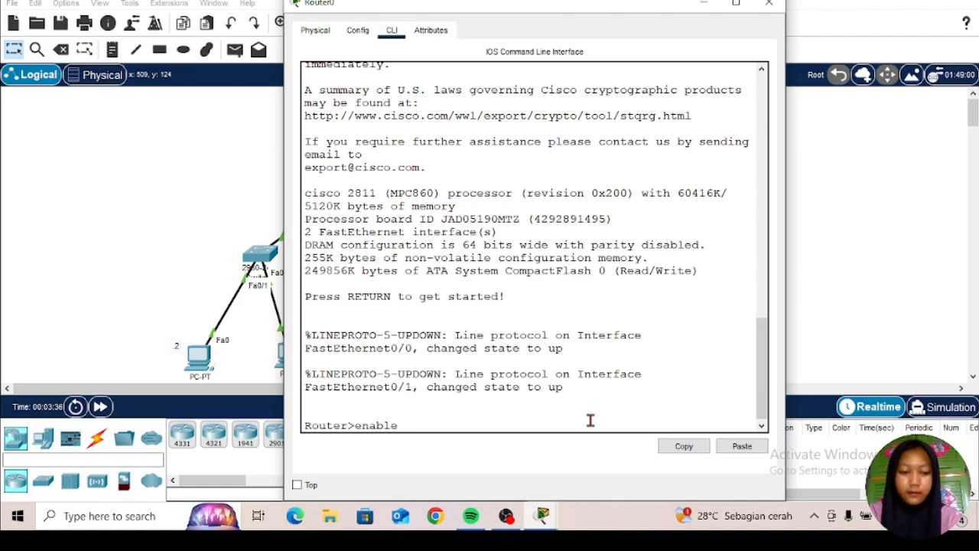
key(Return)
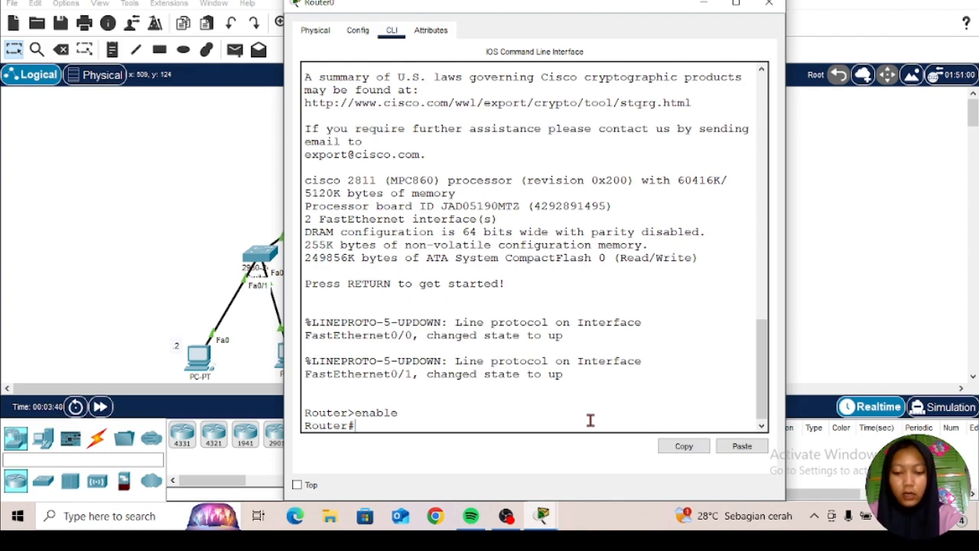
Step: Enter the router's global configuration mode with conf t
text(conf )
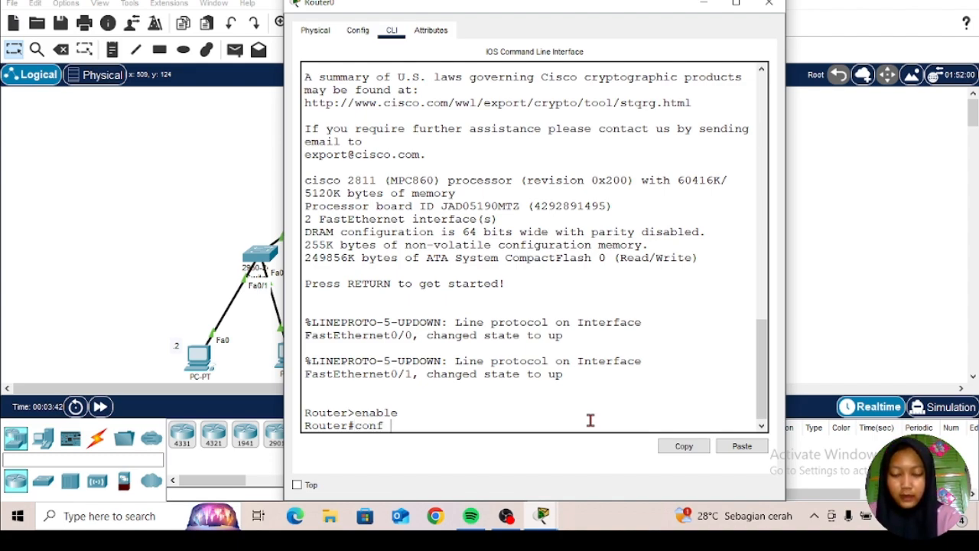
text(t)
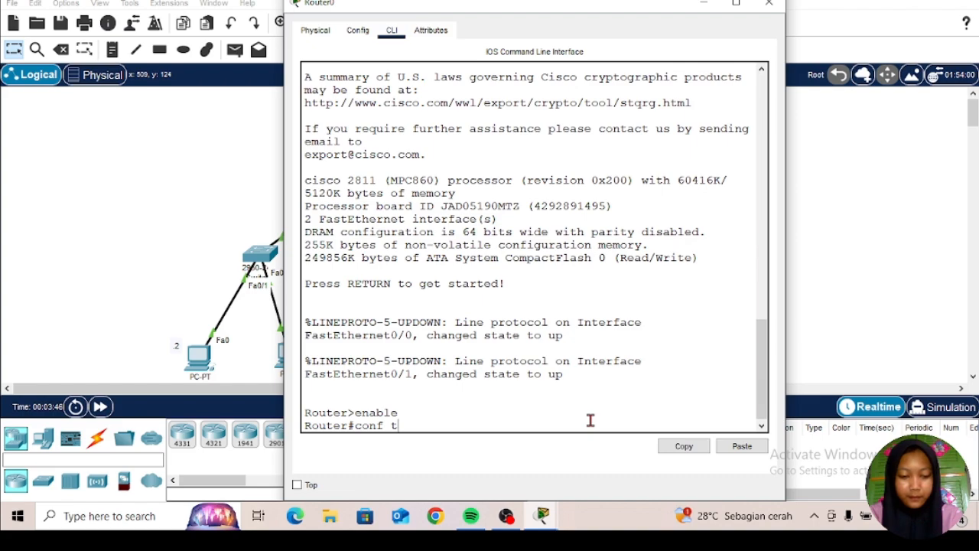
key(Return)
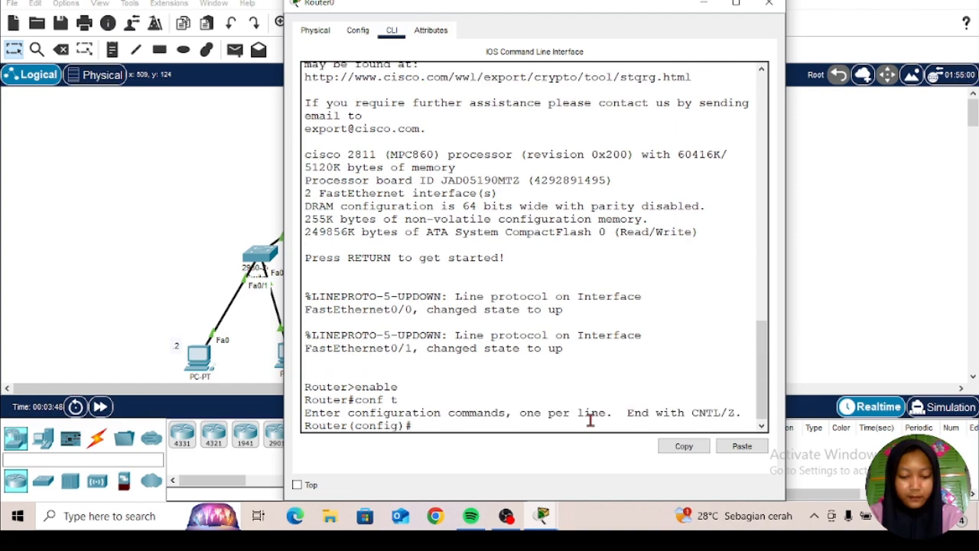
Step: Enter interface configuration for fa0/0 and go back one level to global configuration mode with exit
text(in)
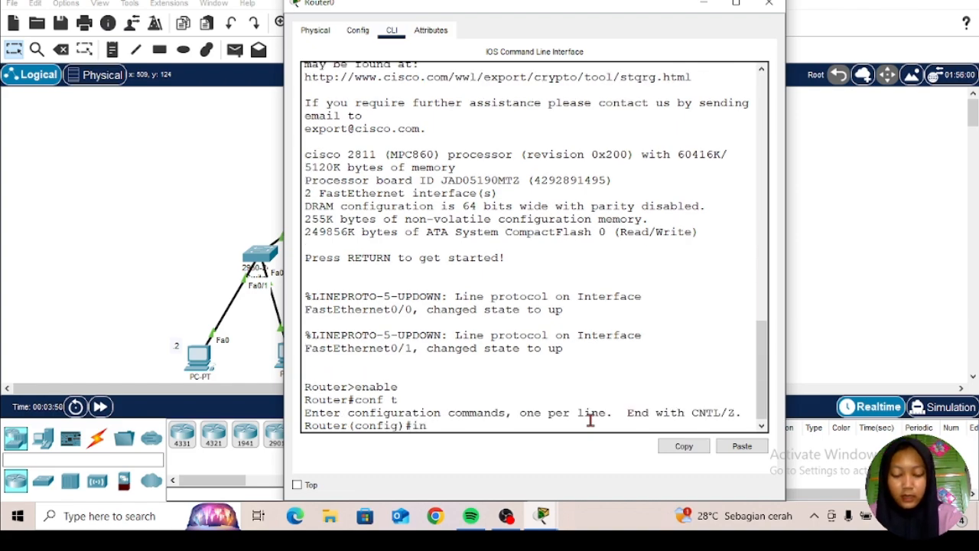
text(t)
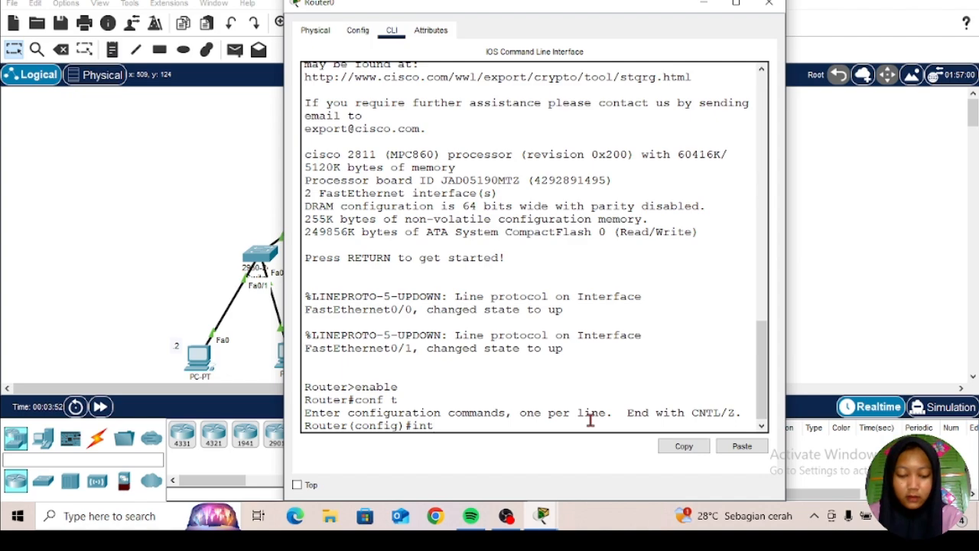
text( fa)
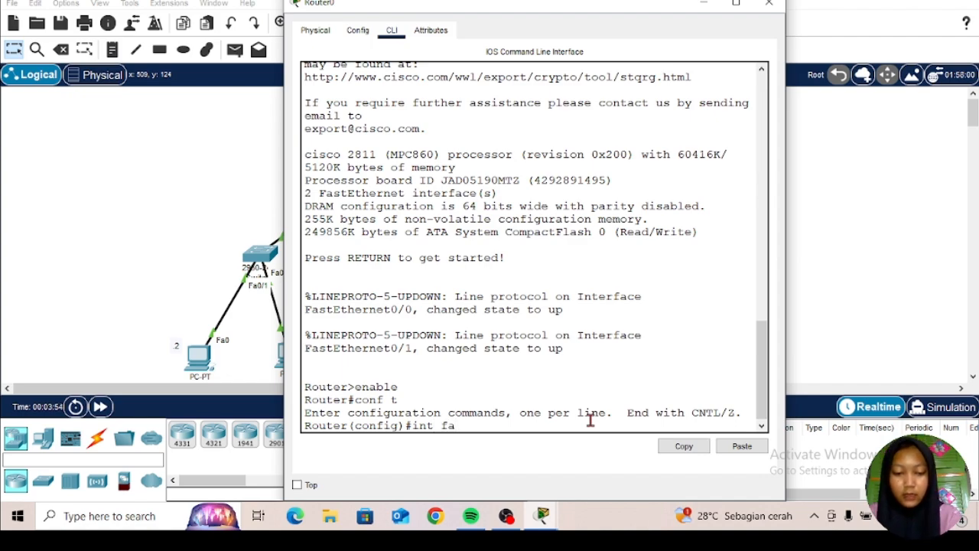
text(0/0)
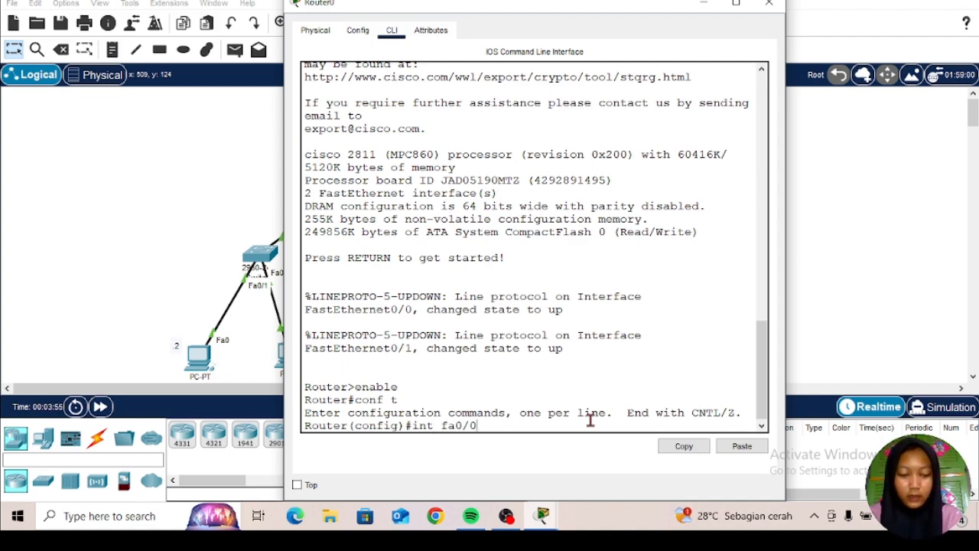
key(Return)
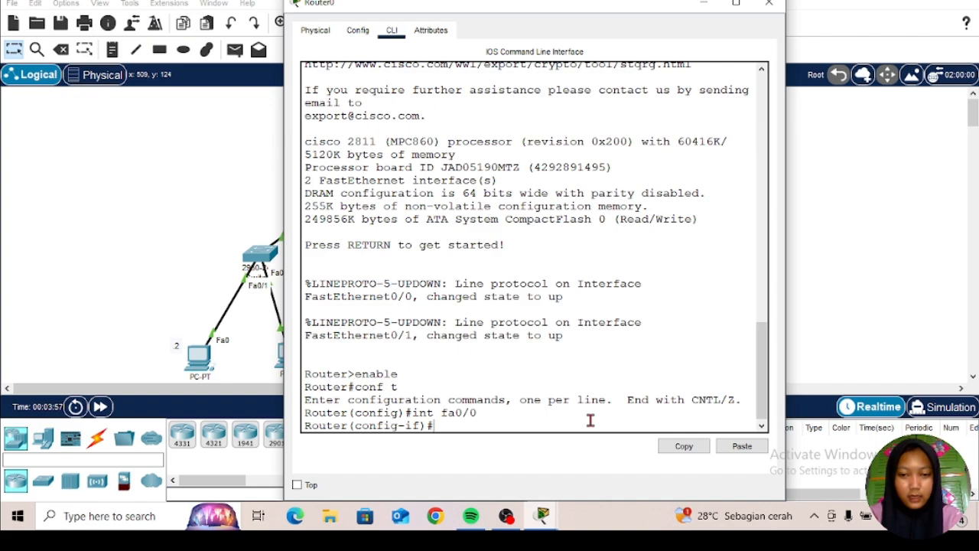
text(exit)
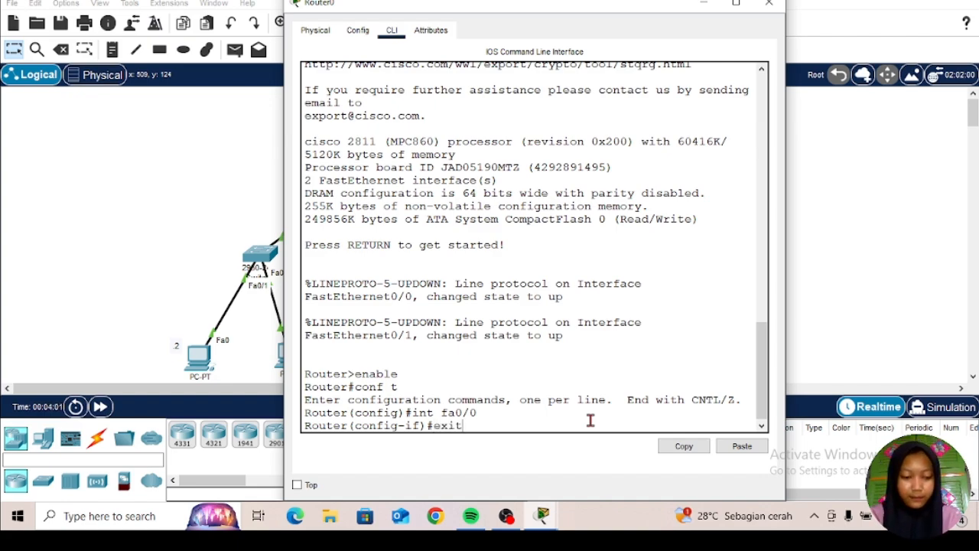
key(Return)
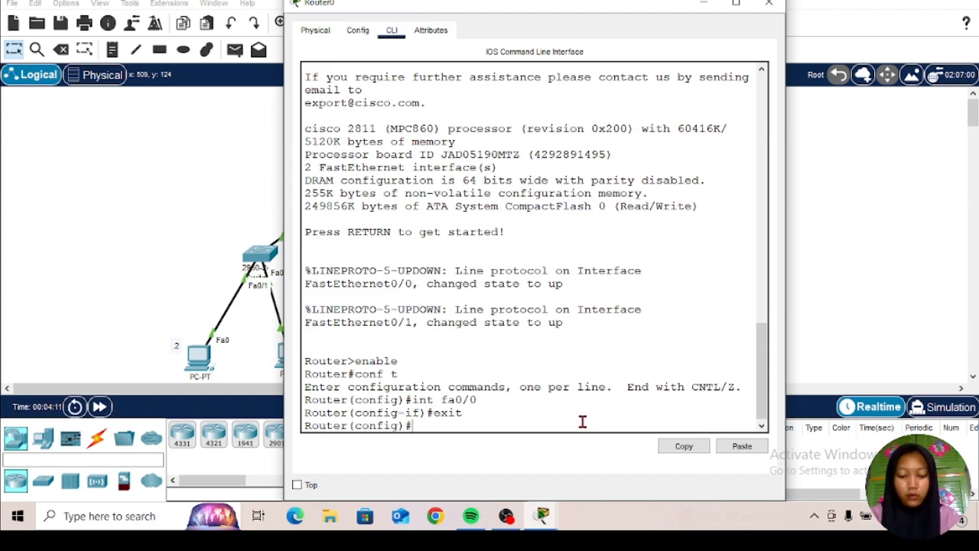
Step: Enter interface configuration for fa0/0 again and return directly to privileged EXEC mode with end
text(in)
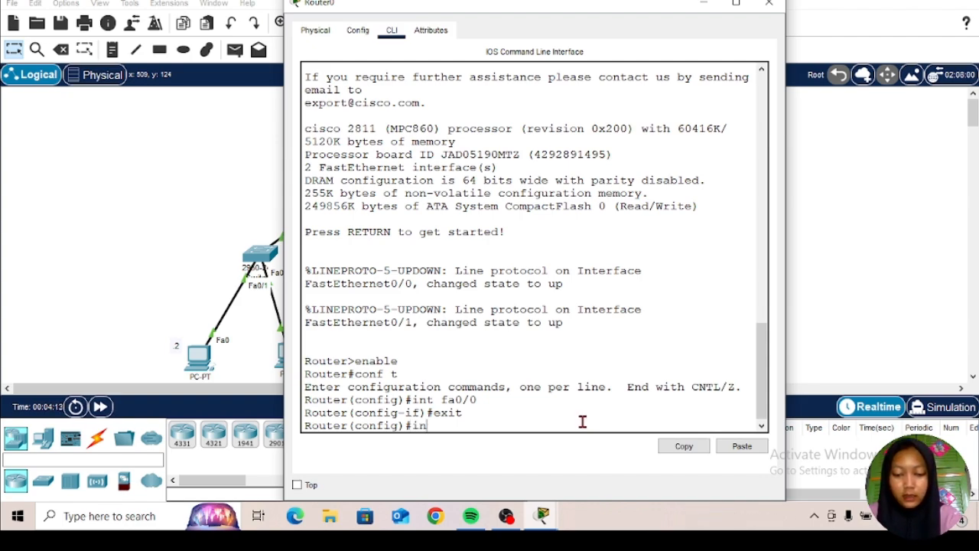
text(t f)
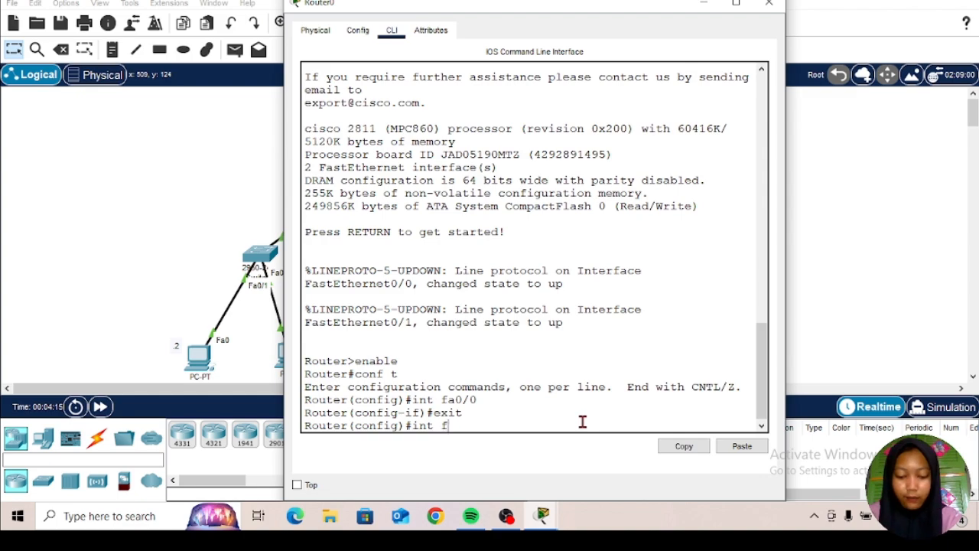
text(a0)
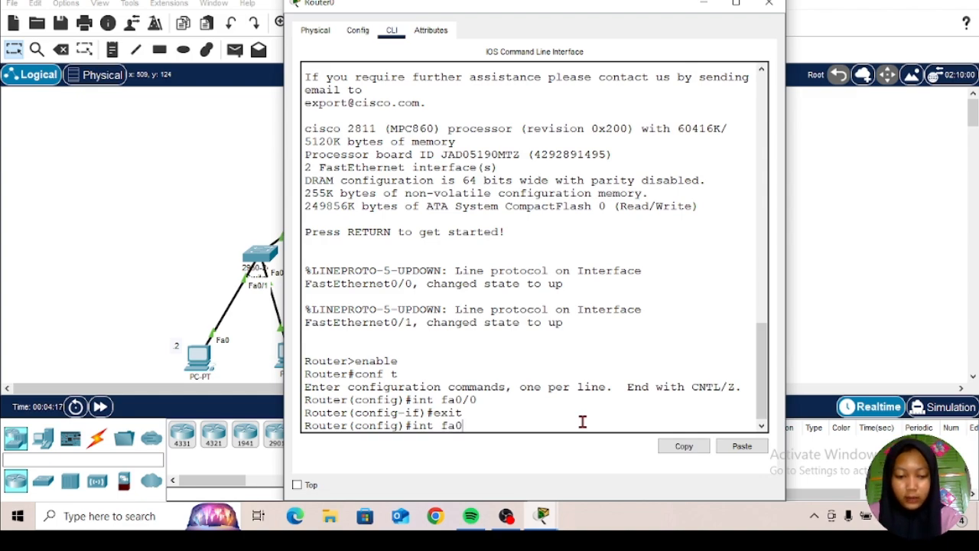
text(/0)
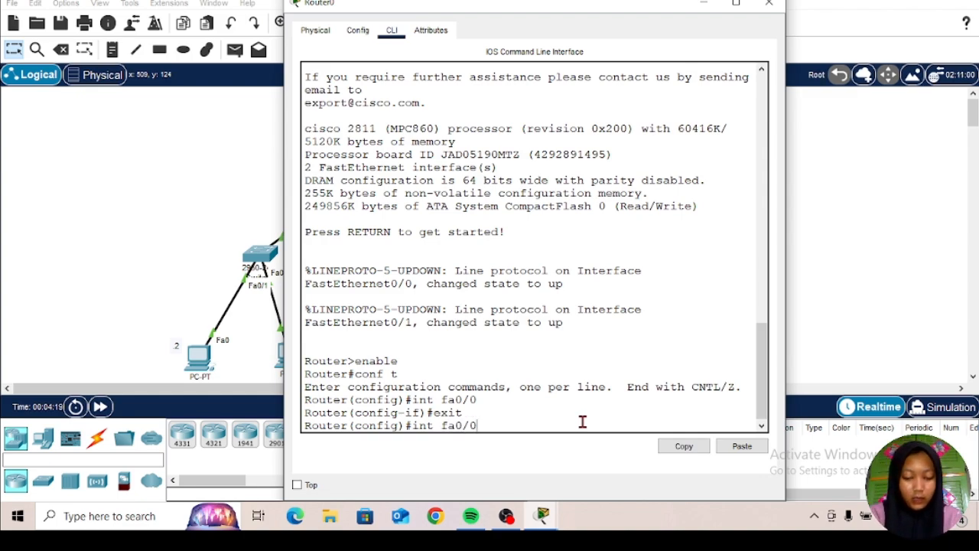
key(Return)
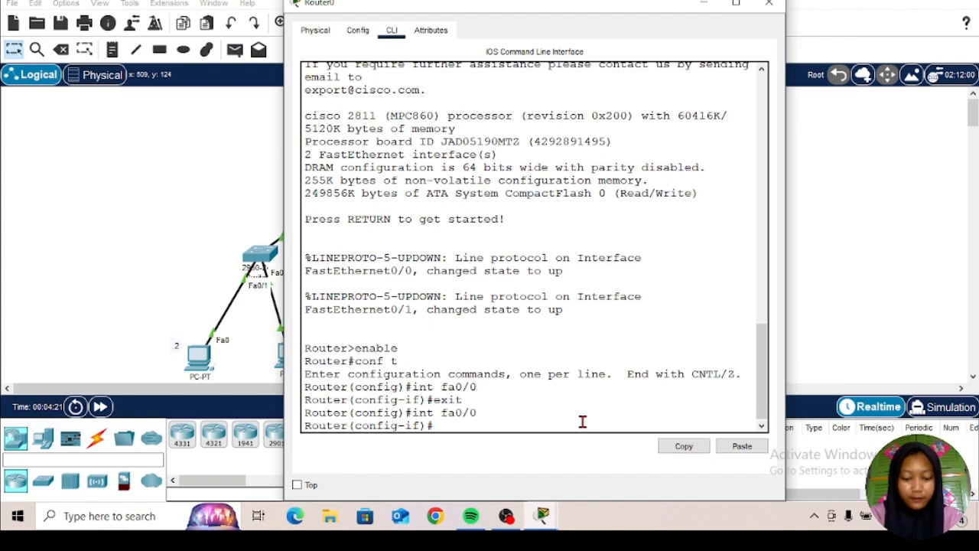
text(end)
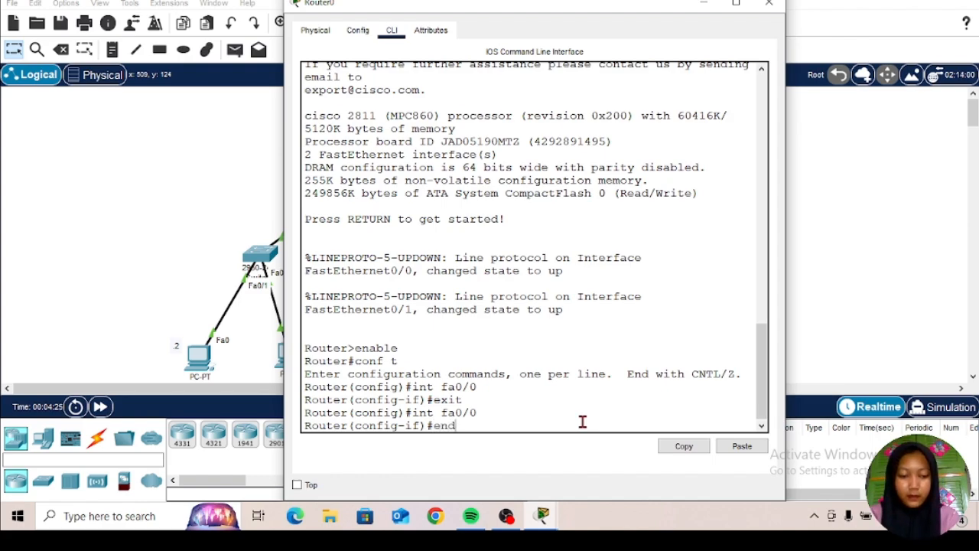
key(Return)
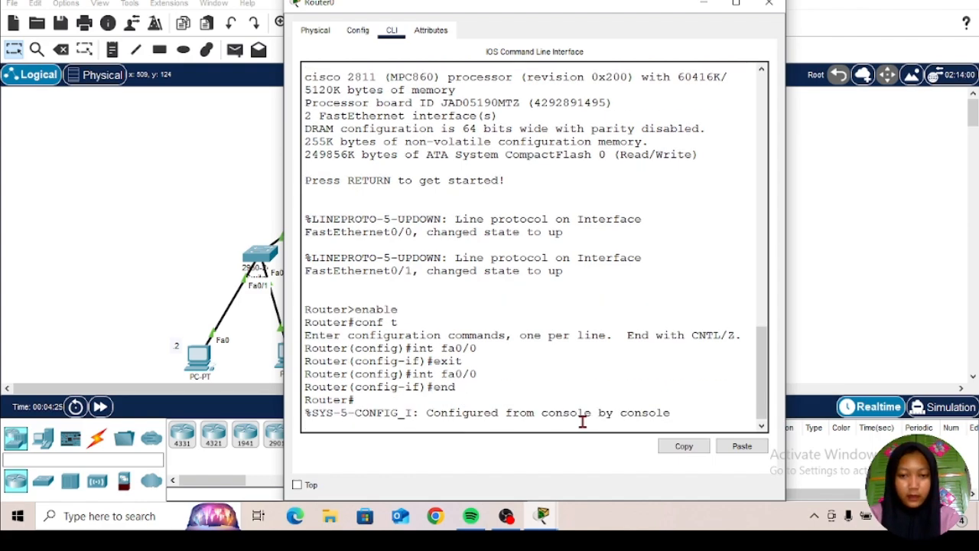